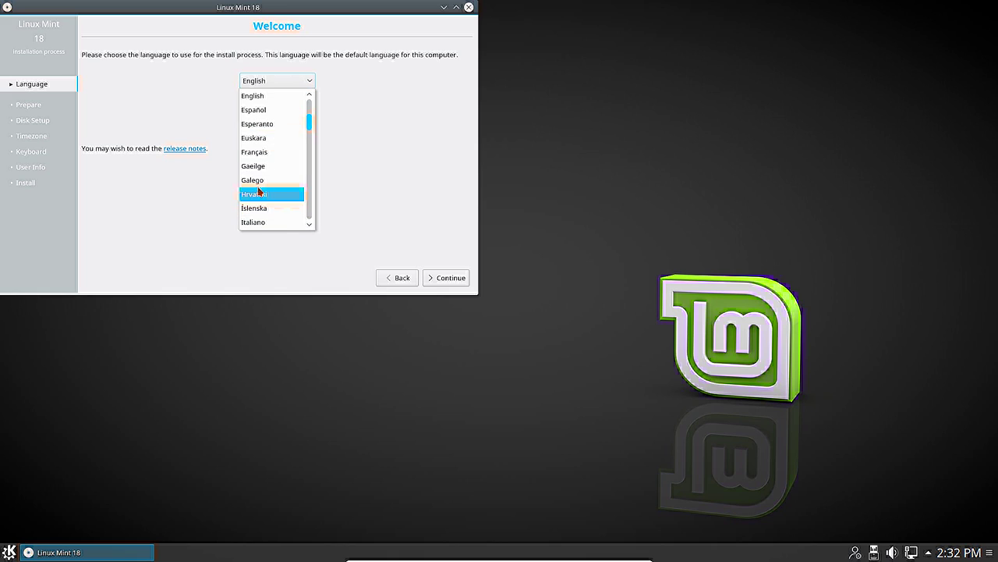
# Set the installer language to Français and opt in to third-party drivers, Wi-Fi, Flash and MP3 software
pyautogui.click(262, 156)
pyautogui.moveTo(295, 8); pyautogui.dragTo(552, 104)
pyautogui.click(704, 374)
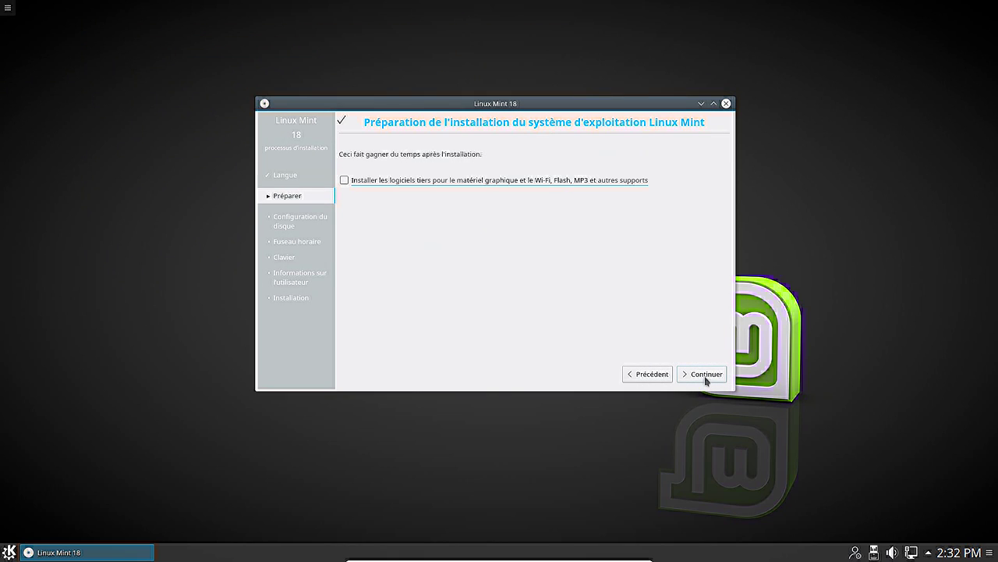
pyautogui.click(437, 186)
pyautogui.click(709, 375)
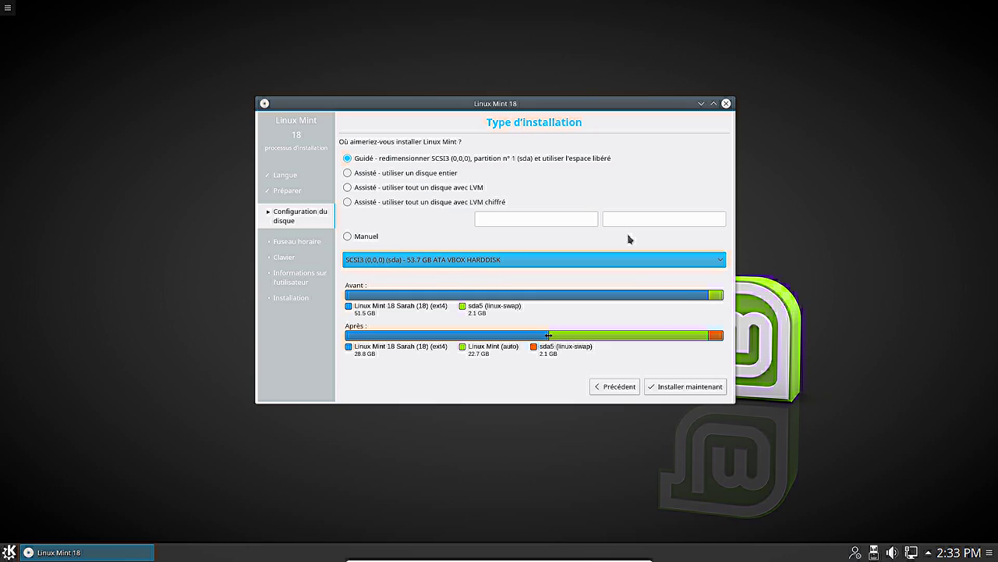
# Choose 'Assisté - utiliser un disque entier' on the 53.7 GB disk, install now, and approve the partition changes
pyautogui.click(397, 175)
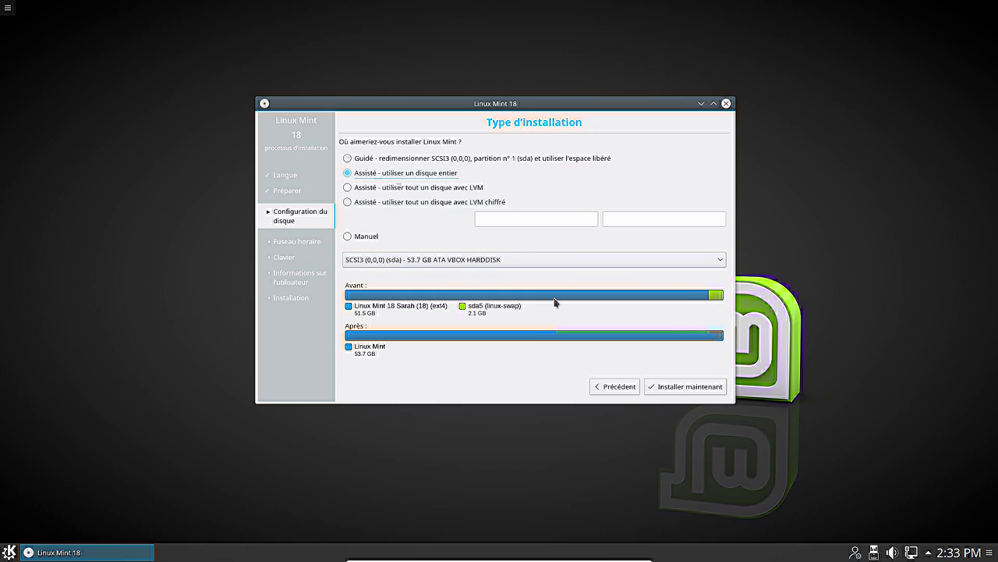
pyautogui.click(667, 392)
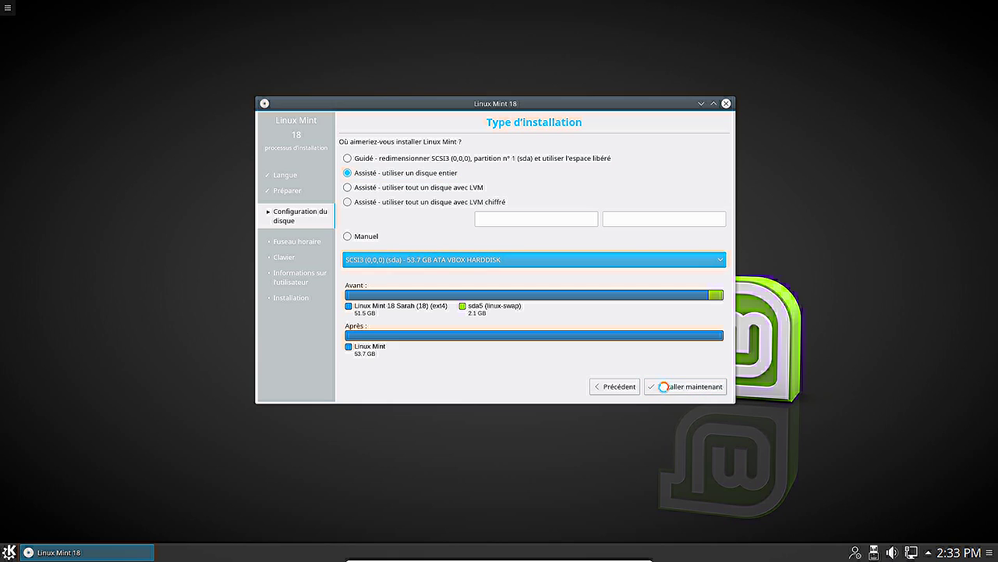
pyautogui.click(578, 330)
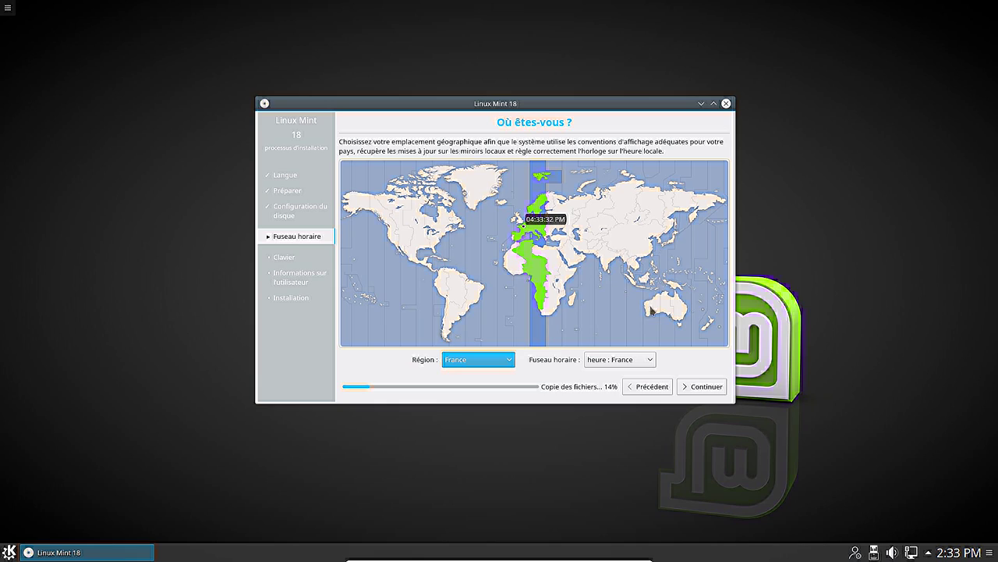
# Accept France as the time zone and Français as the keyboard layout
pyautogui.click(707, 387)
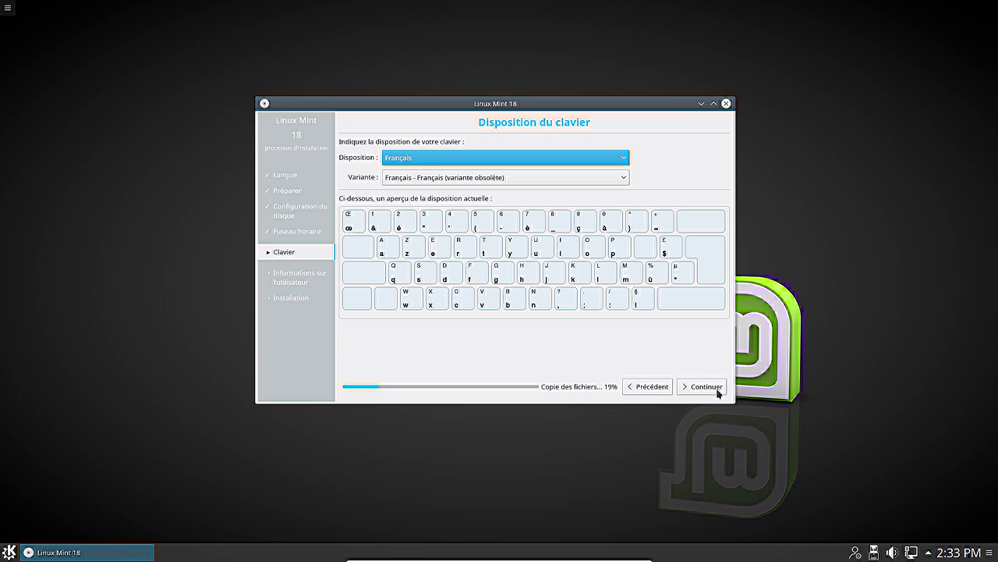
pyautogui.click(717, 389)
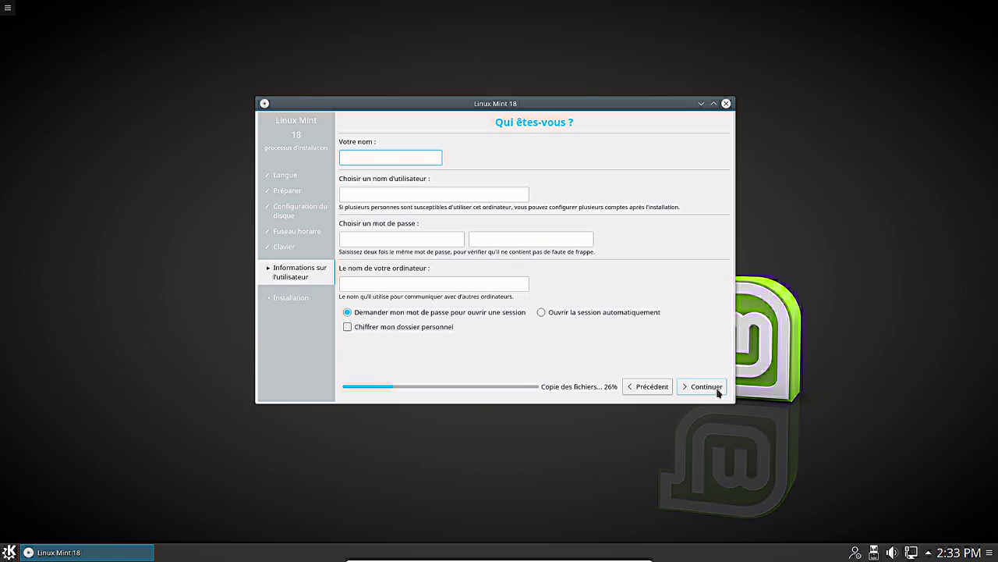
# Enter the user's full name, username and password, name the computer mint-kde, and continue
pyautogui.press('Tab')
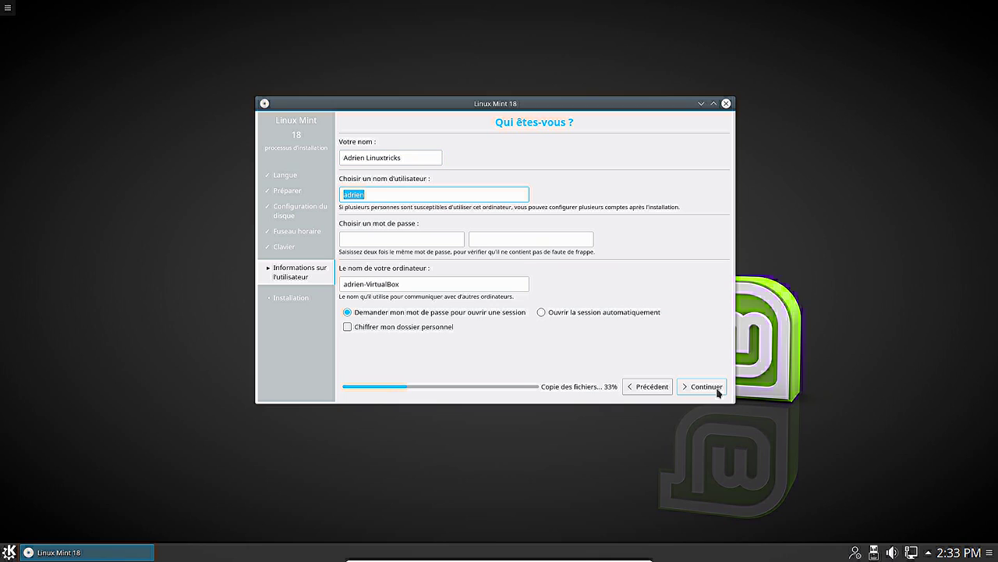
pyautogui.press('Tab')
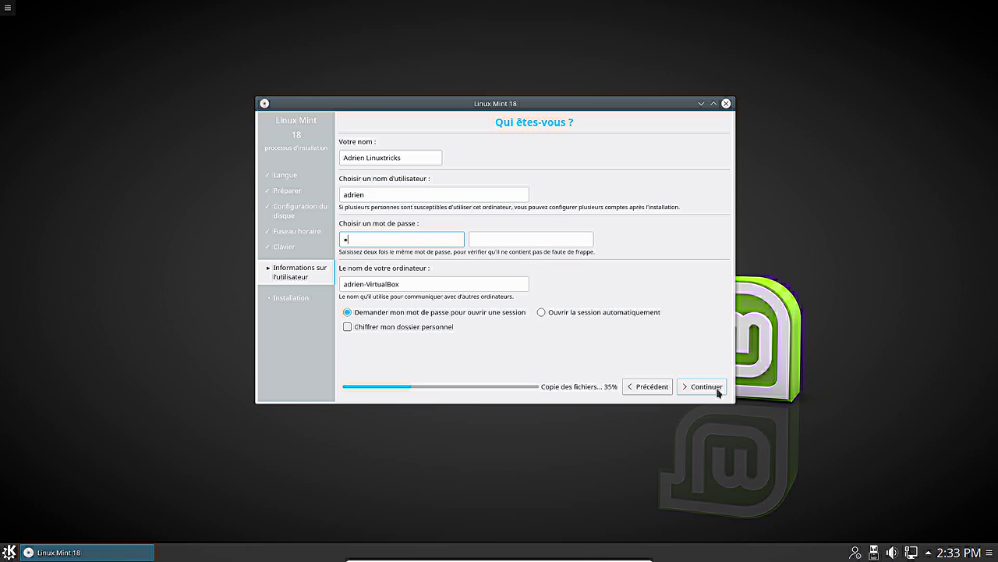
pyautogui.press('Tab')
pyautogui.press('Tab')
pyautogui.press('BackSpace')
pyautogui.press('BackSpace')
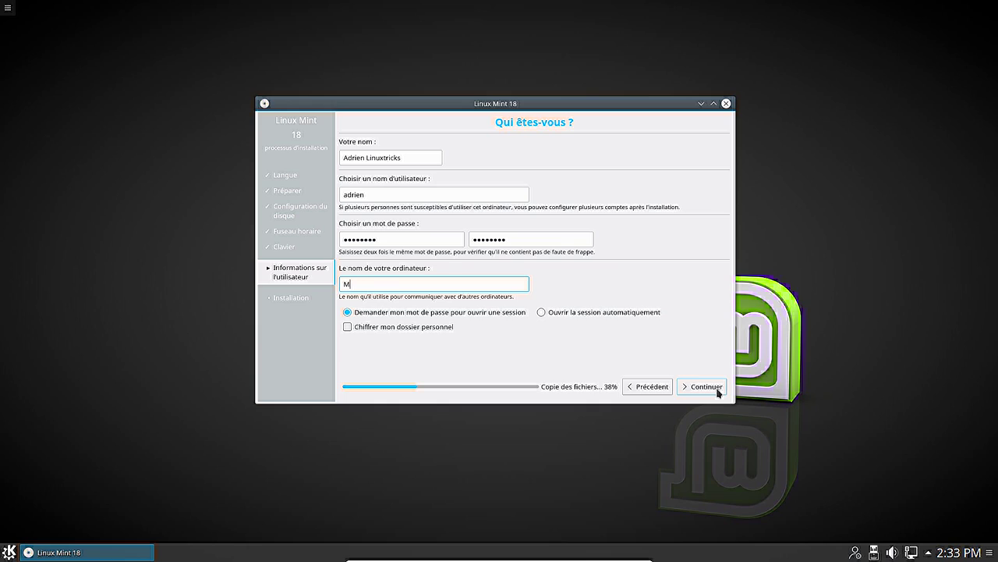
pyautogui.click(705, 385)
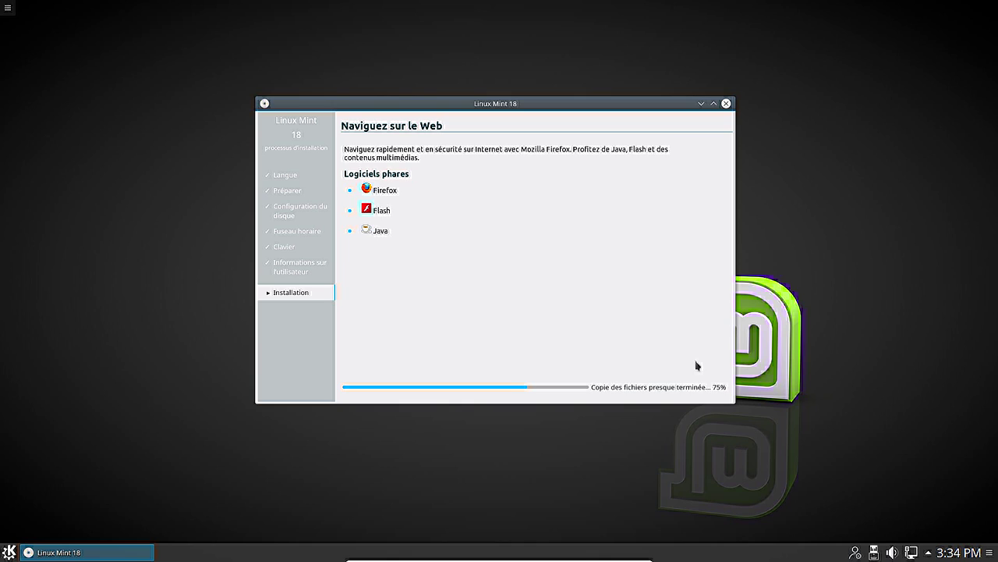
# Once copying nears 75%, switch the virtual machine from fullscreen to a window with Host+F
pyautogui.hotkey('ctrl', 'f')
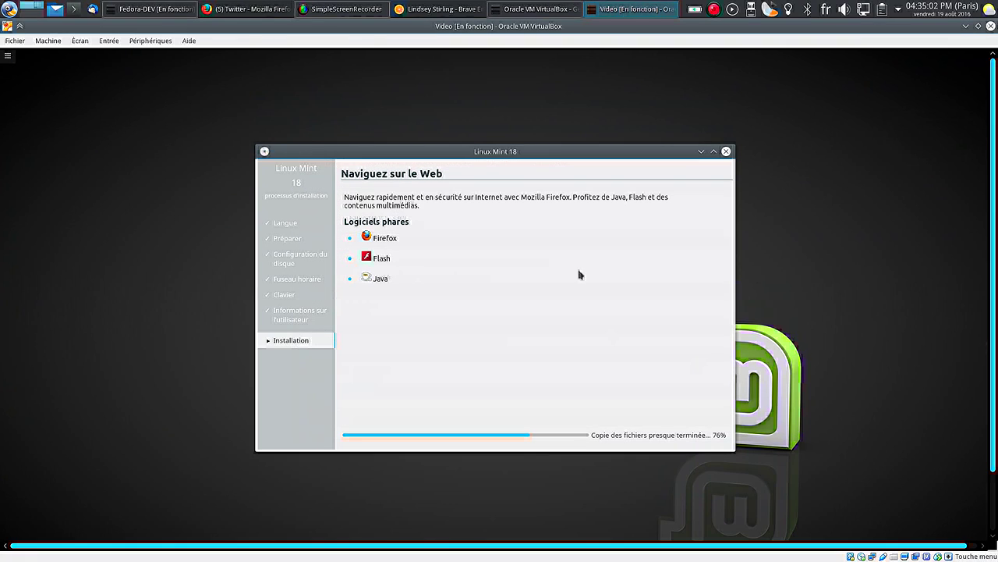
# View the Mint VM's details in VirtualBox Manager, then bring the running Video VM window back
pyautogui.click(537, 9)
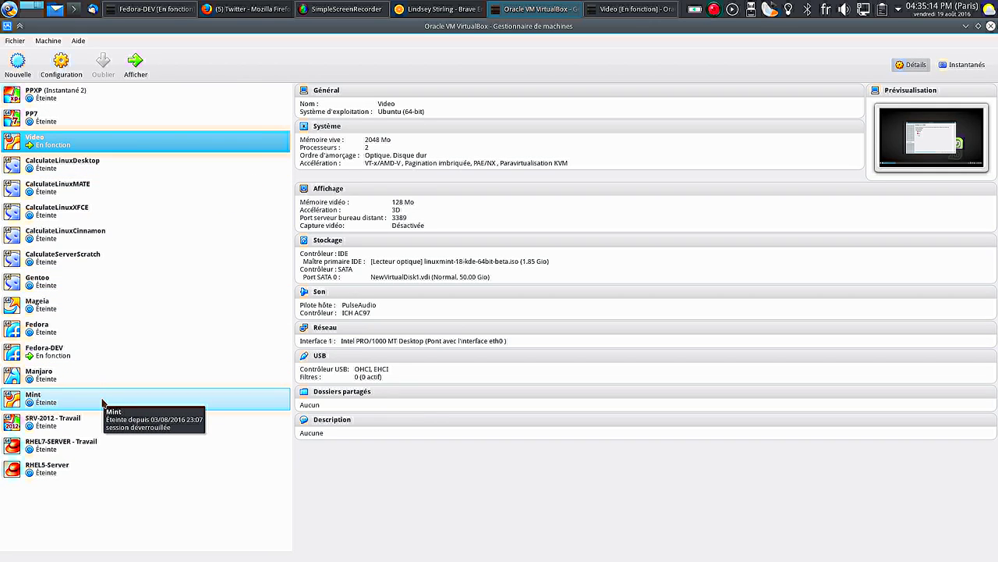
pyautogui.click(102, 402)
pyautogui.click(67, 141)
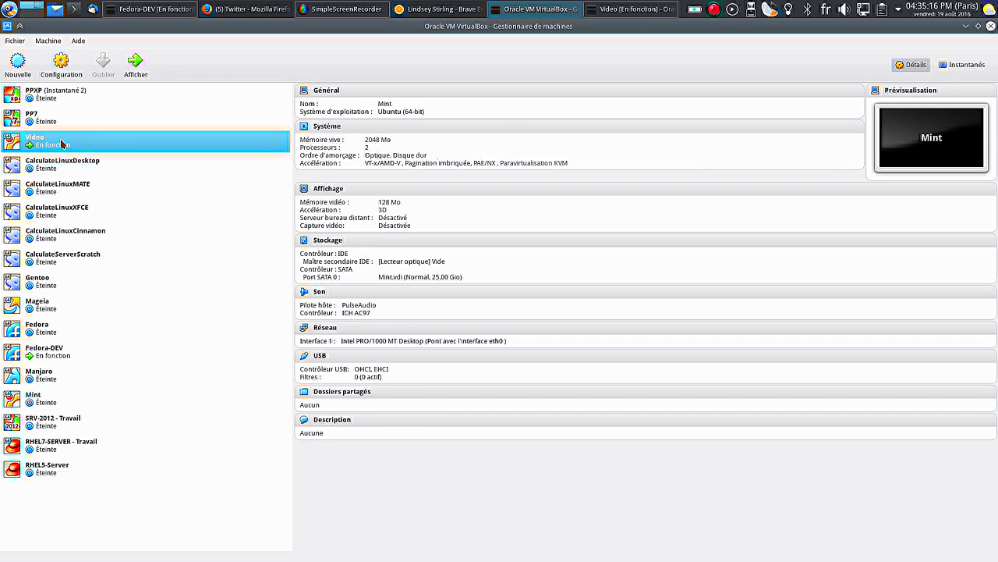
pyautogui.click(629, 8)
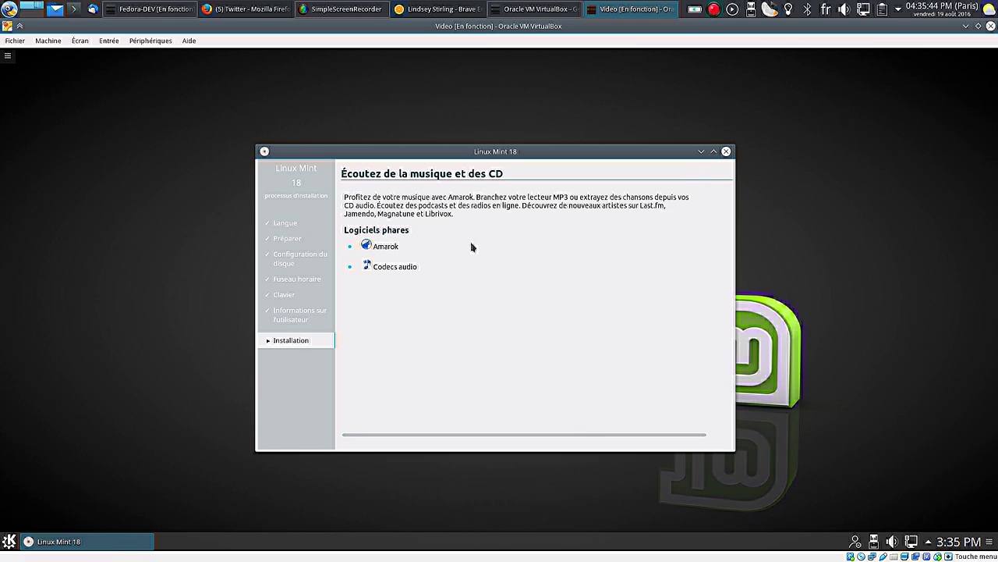
# Launch Konsole from the application launcher and run df -h to check disk usage
pyautogui.click(8, 540)
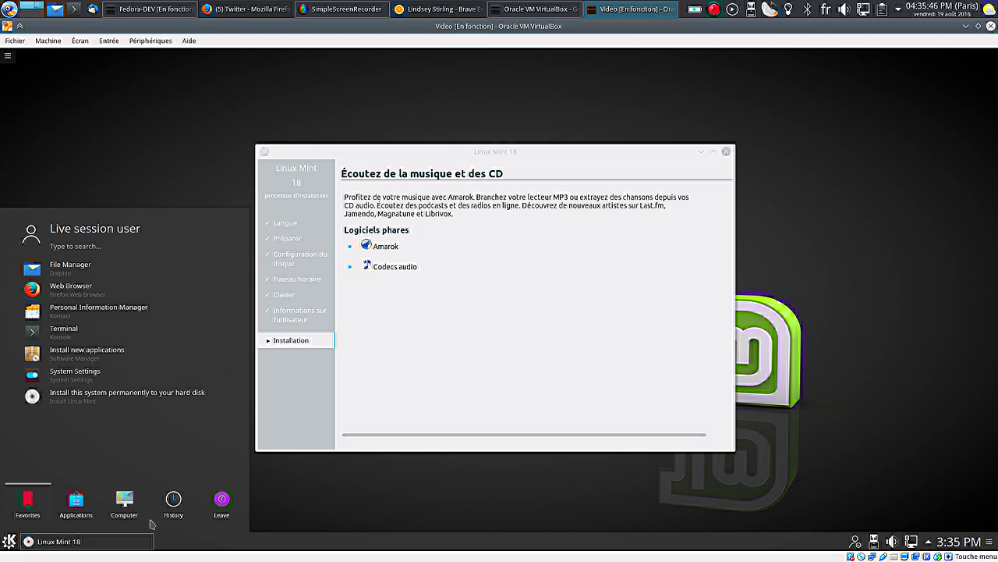
pyautogui.write('konsole')
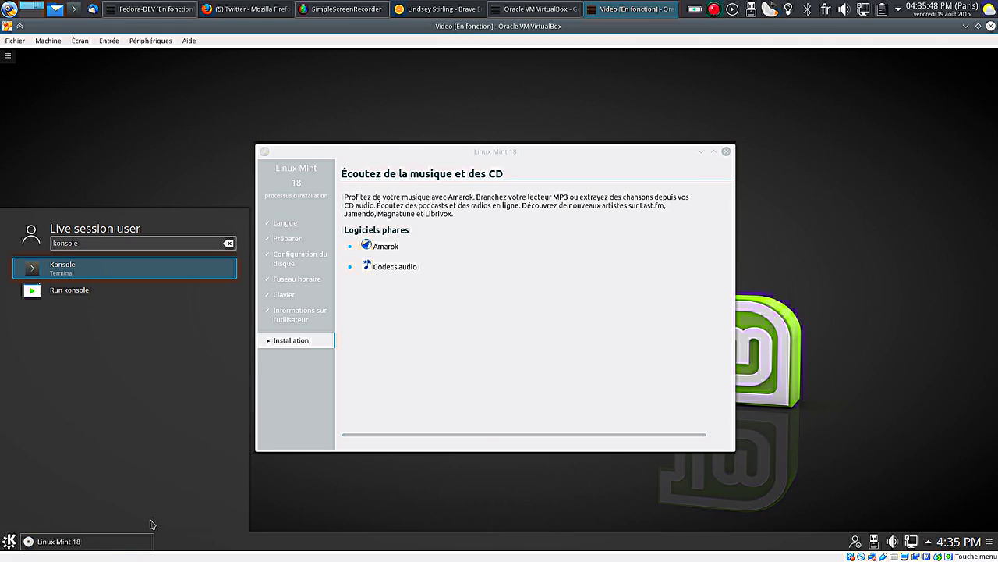
pyautogui.click(80, 274)
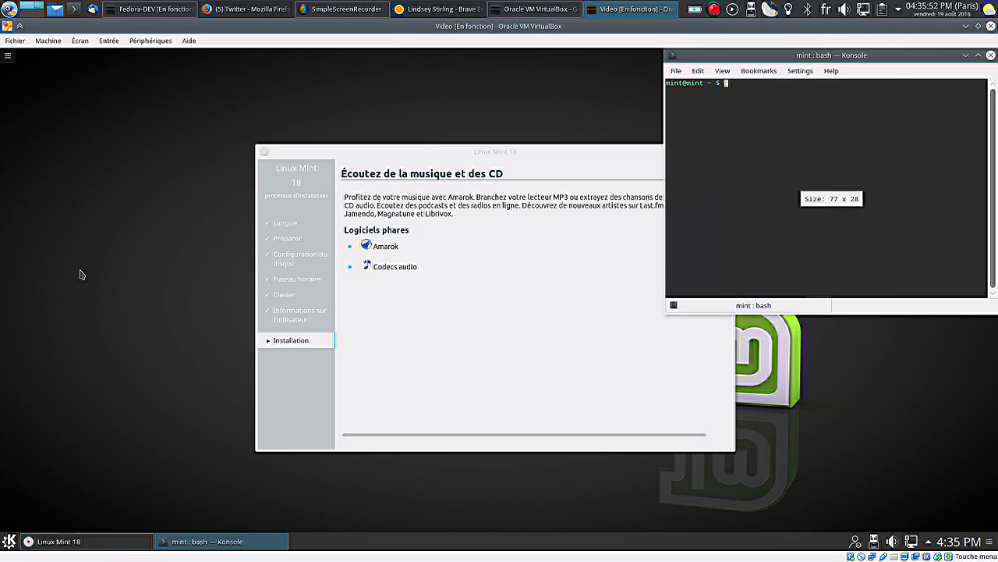
pyautogui.write('df -h')
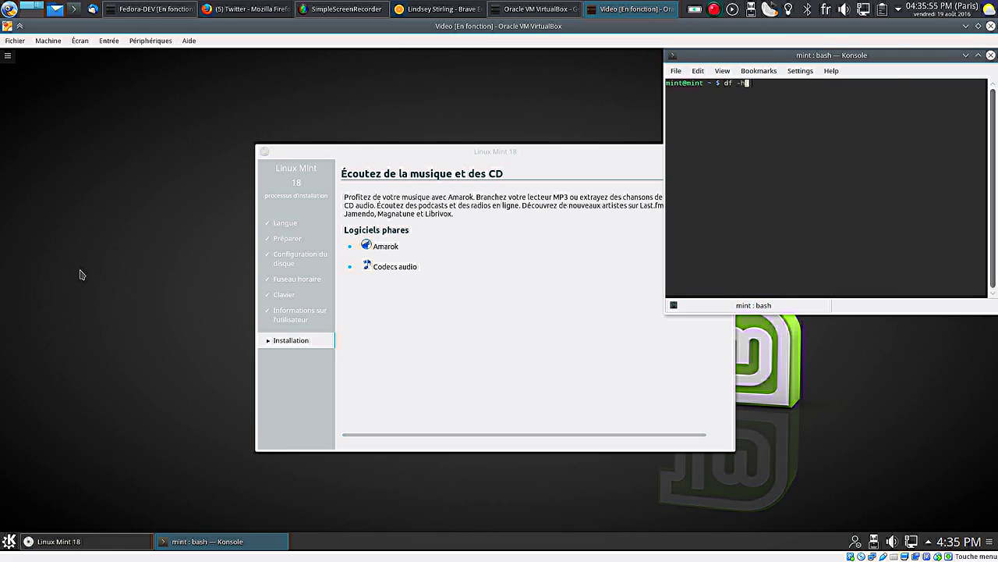
pyautogui.press('Return')
# Select the 1.9G size of /dev/sr0 in the output, then close Konsole
pyautogui.scroll(3, 850, 178)
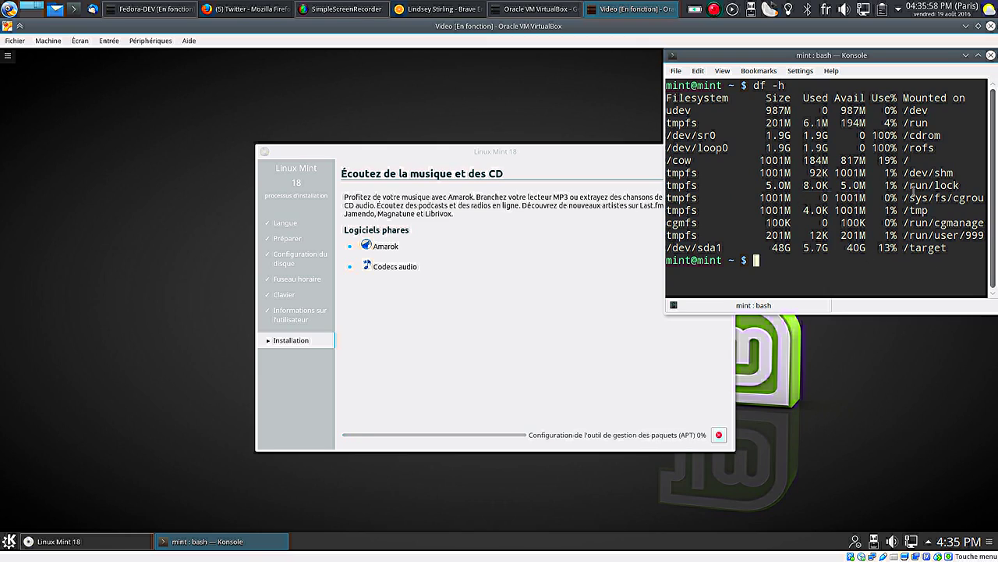
pyautogui.doubleClick(820, 138)
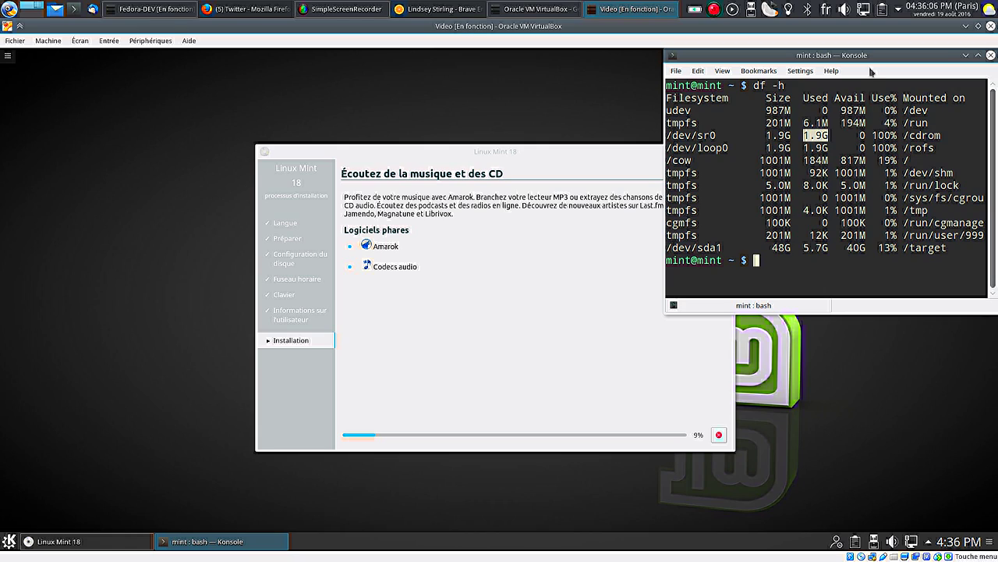
pyautogui.click(991, 55)
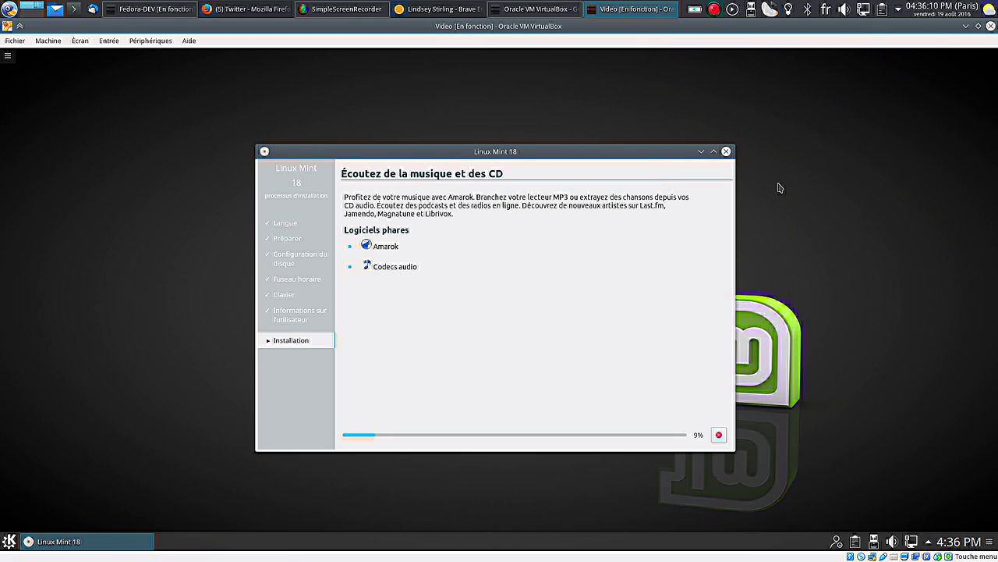
# Move the installer window to the upper right and open the K menu
pyautogui.moveTo(556, 150); pyautogui.dragTo(812, 66)
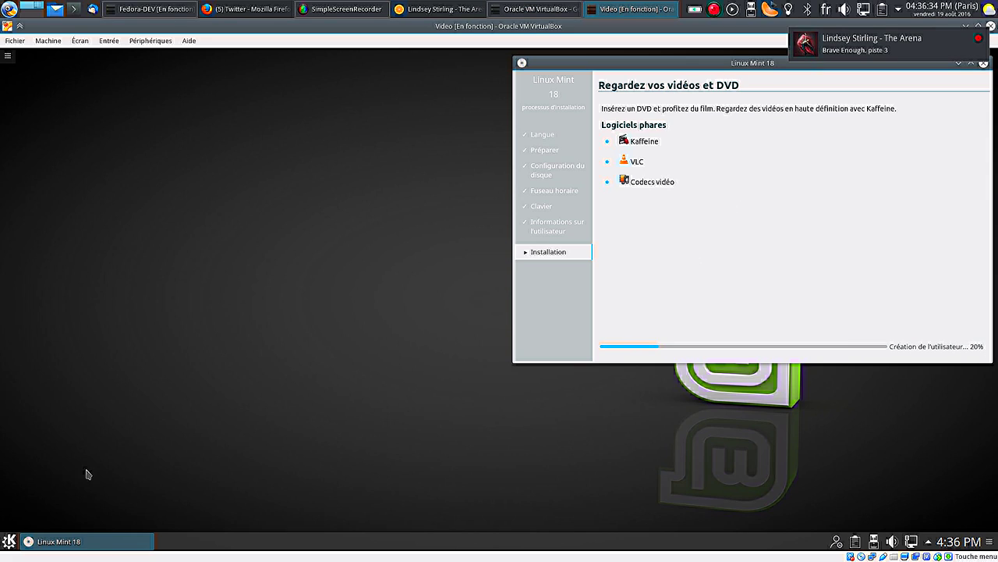
pyautogui.click(9, 540)
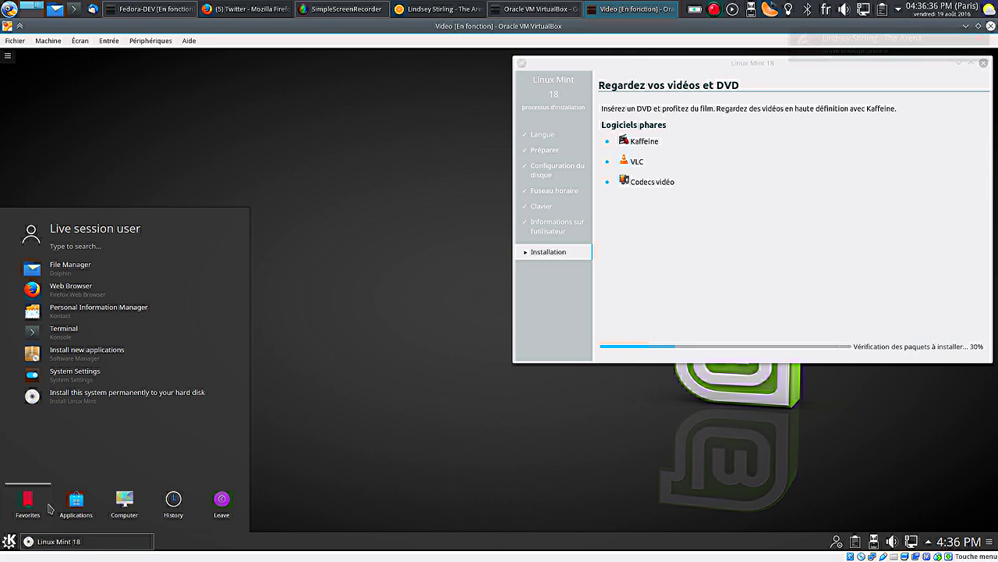
# Launch System Settings, enlarge its window to show all sections, and open Workspace Theme
pyautogui.click(164, 367)
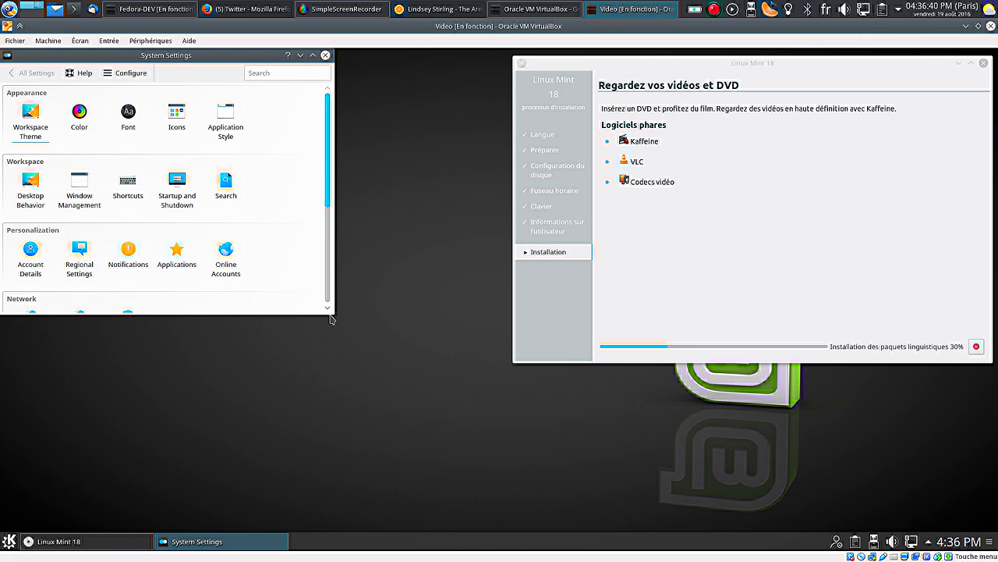
pyautogui.moveTo(331, 319); pyautogui.dragTo(514, 454)
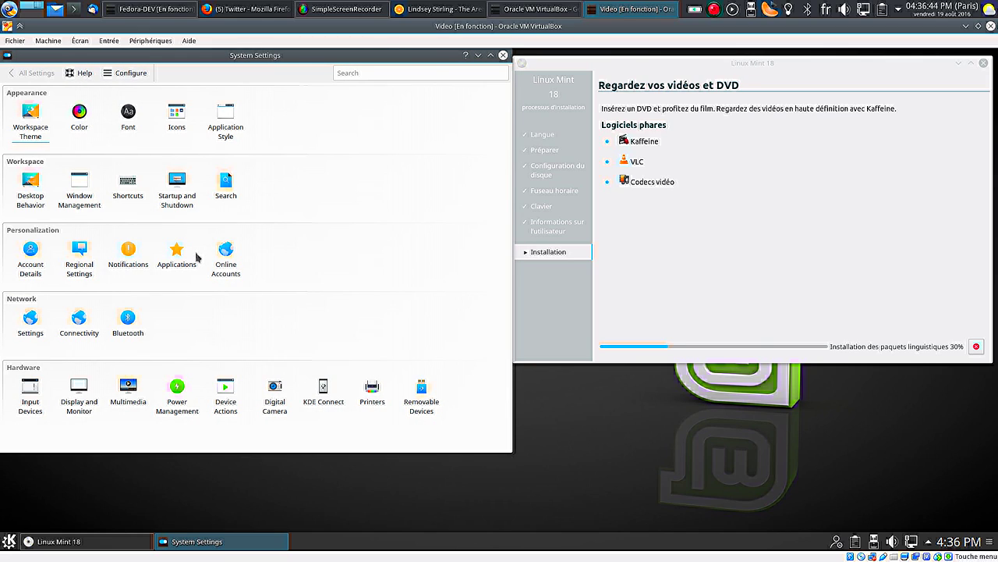
pyautogui.moveTo(24, 130)
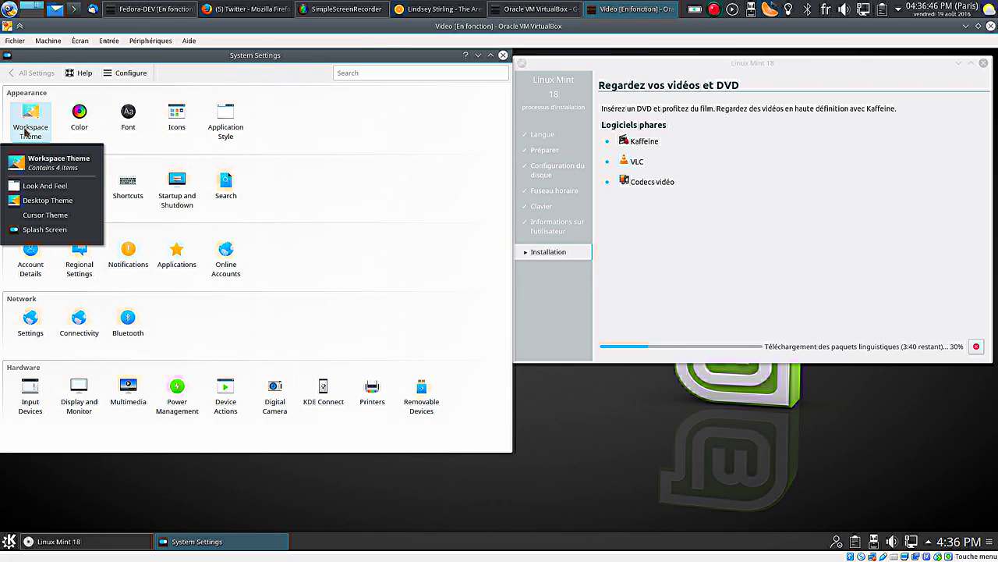
pyautogui.click(24, 130)
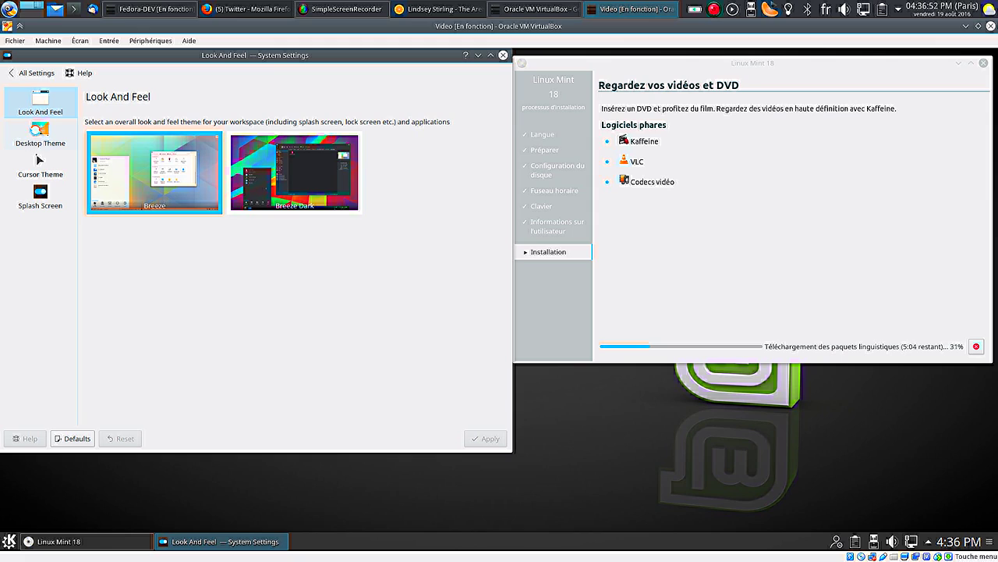
# Browse the Desktop Theme, Cursors and Splash Screen pages, then return to All Settings
pyautogui.click(36, 135)
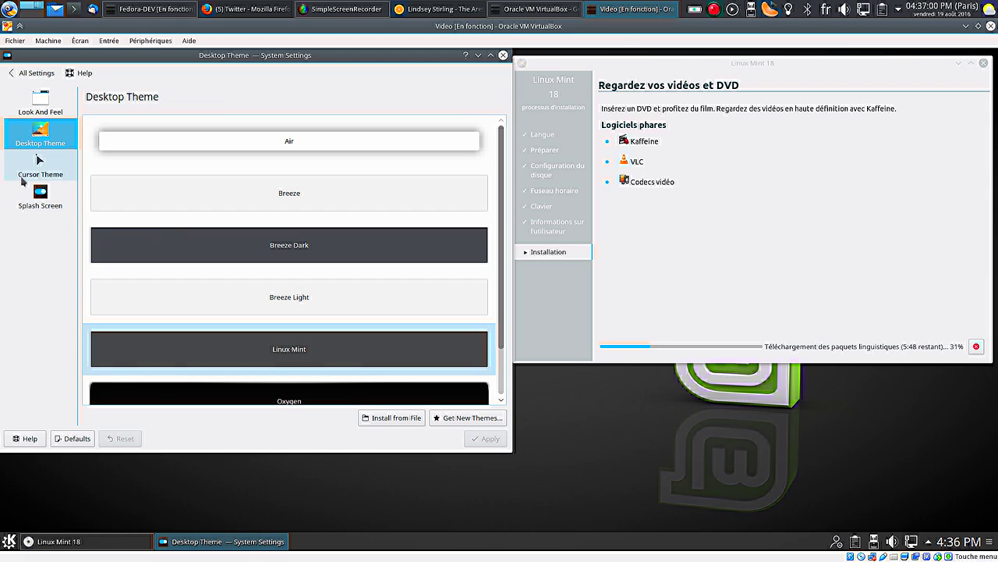
pyautogui.click(29, 176)
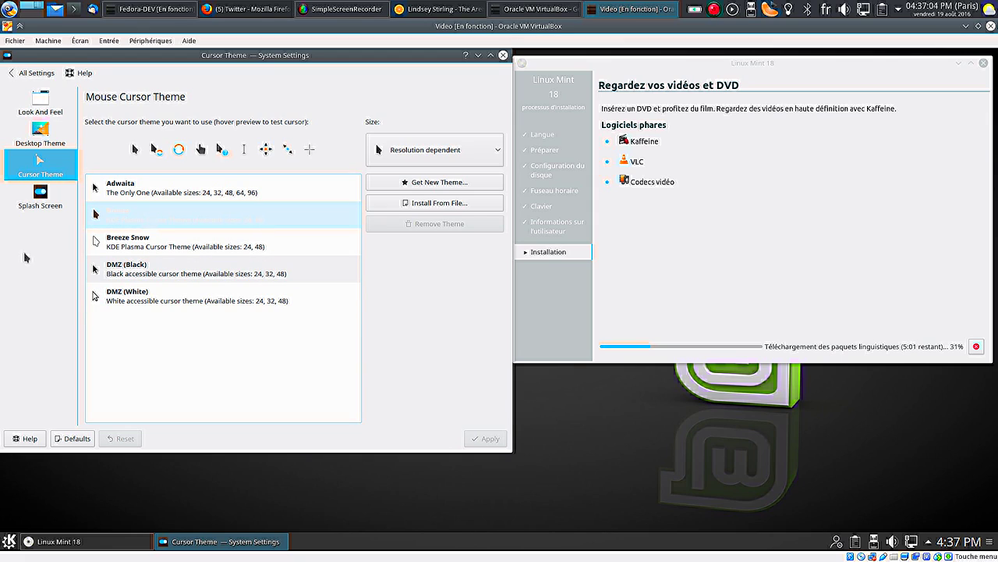
pyautogui.click(39, 197)
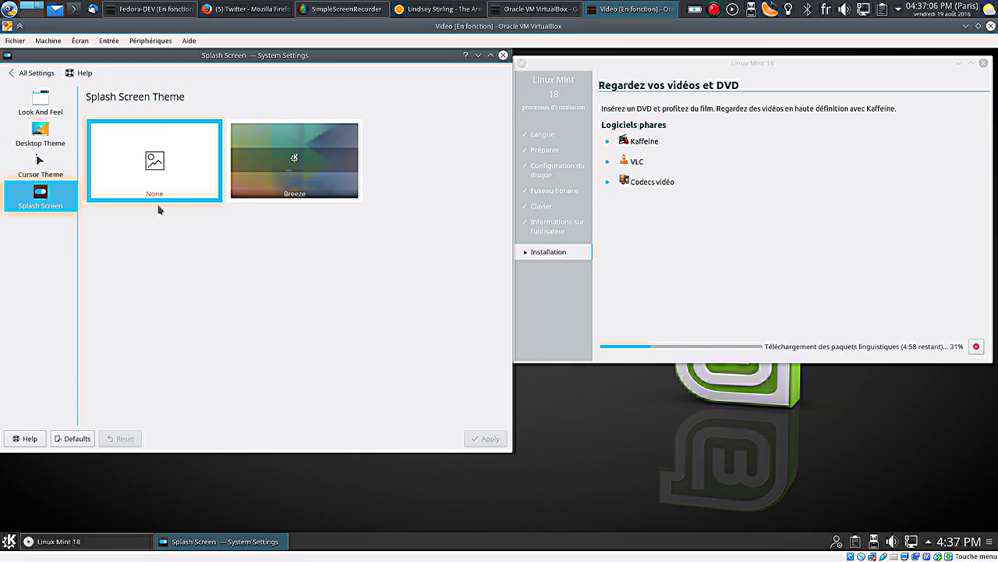
pyautogui.click(35, 72)
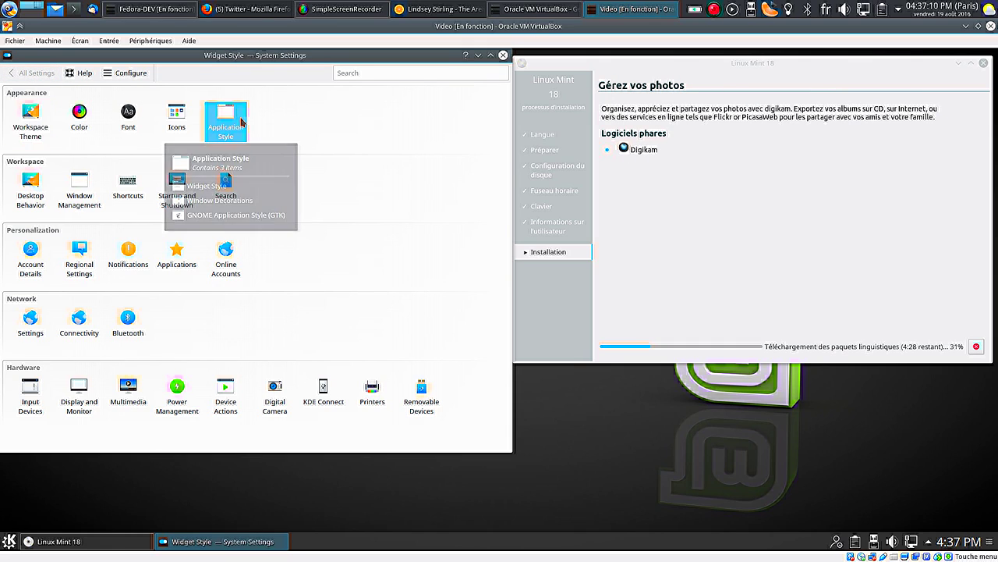
# Show the GNOME Application Style (GTK) page under Application Style, then reopen the application launcher
pyautogui.click(237, 119)
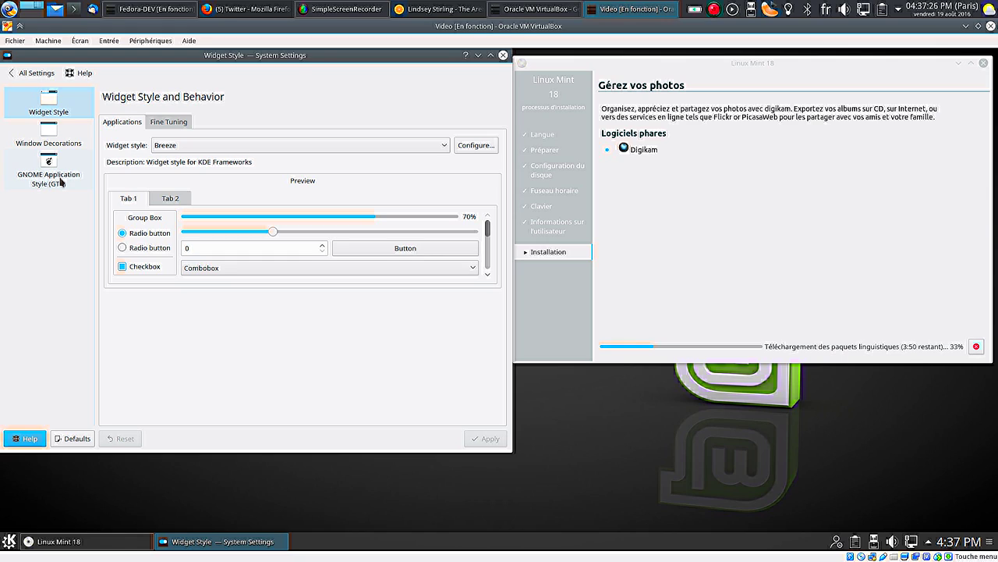
pyautogui.click(62, 180)
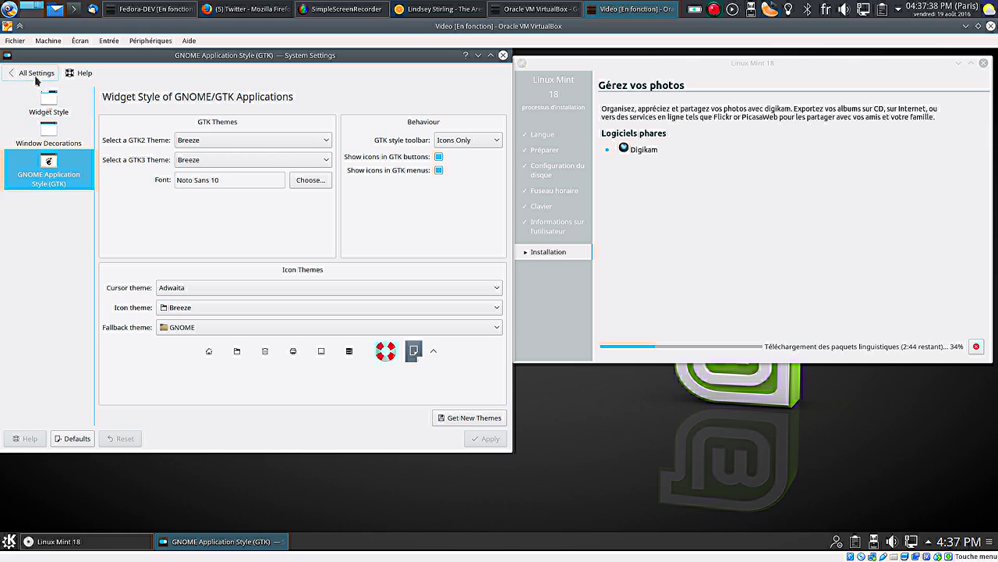
pyautogui.click(12, 544)
pyautogui.click(12, 543)
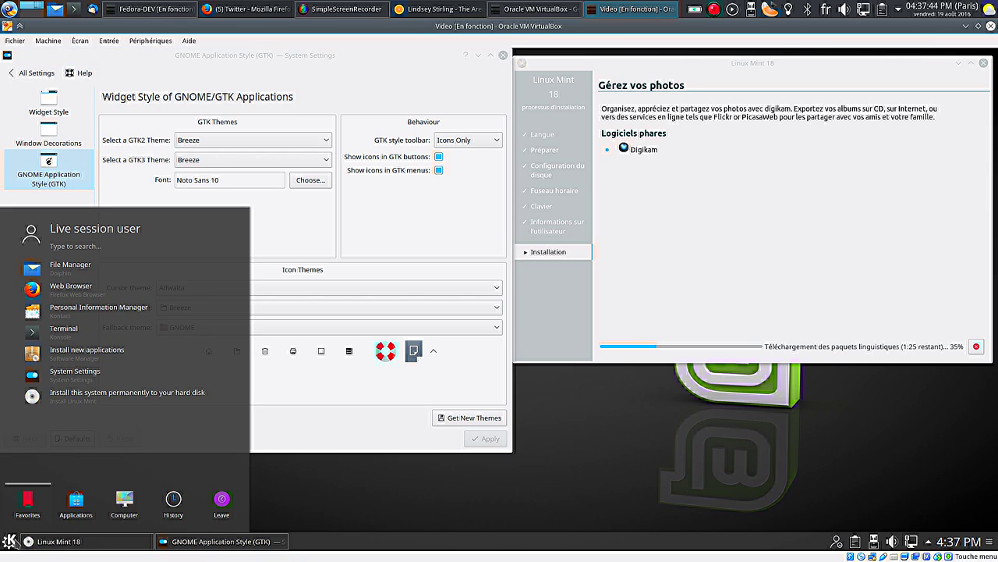
# Keep Adwaita as the GTK cursor theme and go to the Window Decorations page
pyautogui.click(200, 289)
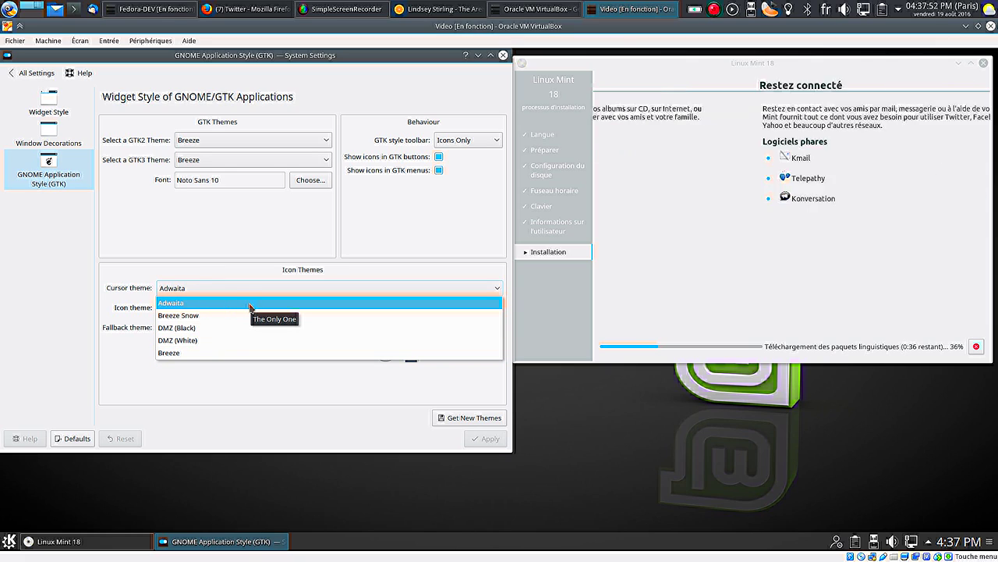
pyautogui.click(229, 287)
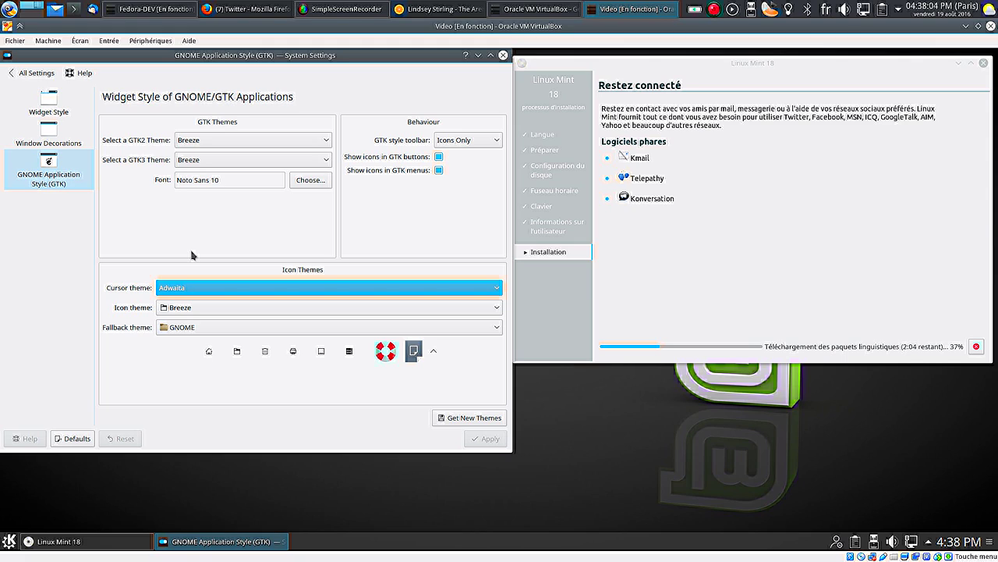
pyautogui.click(40, 143)
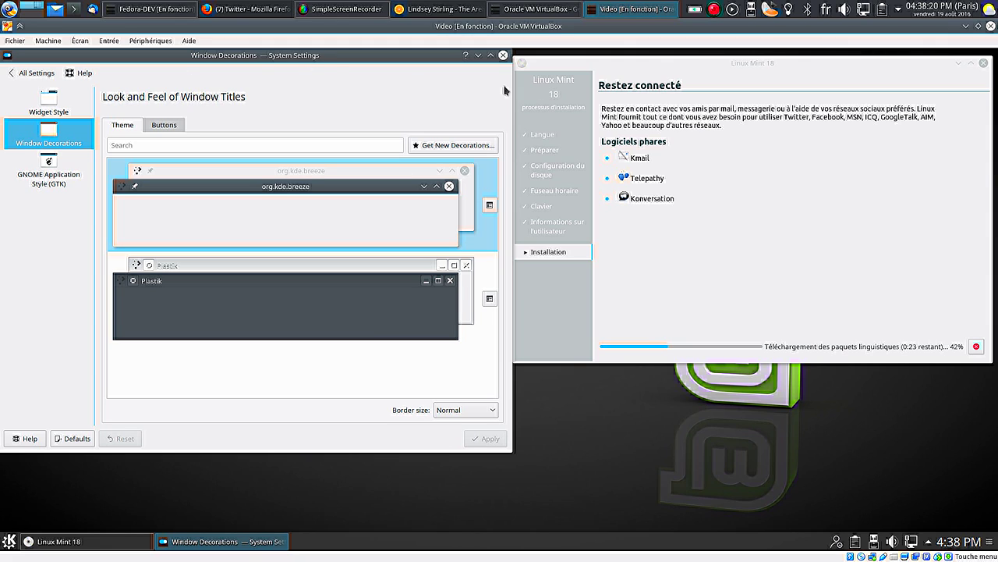
# Close KDE System Settings and wait for the installation to finish
pyautogui.click(503, 55)
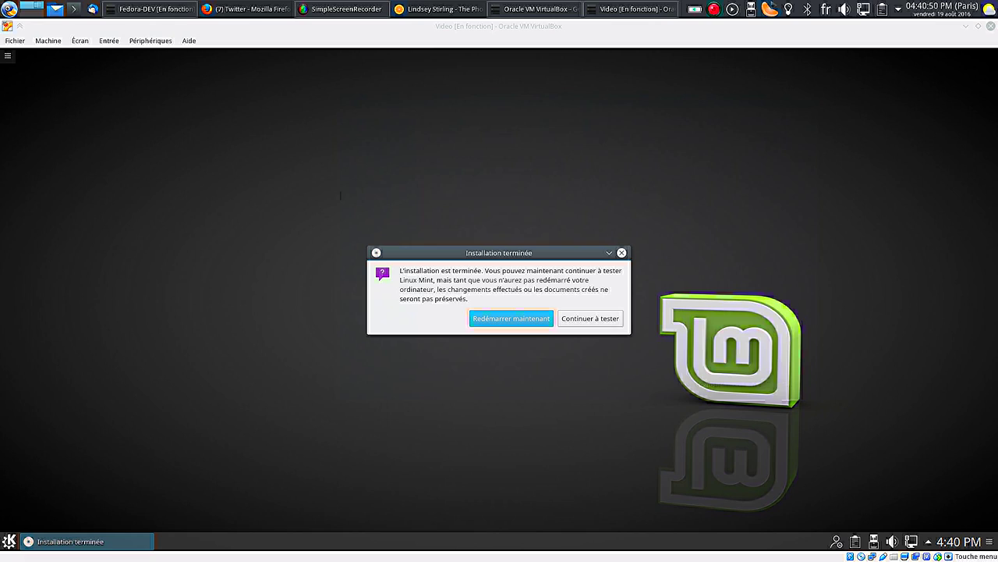
# Restart now into the installed Mint system and show the VM full-screen
pyautogui.click(537, 316)
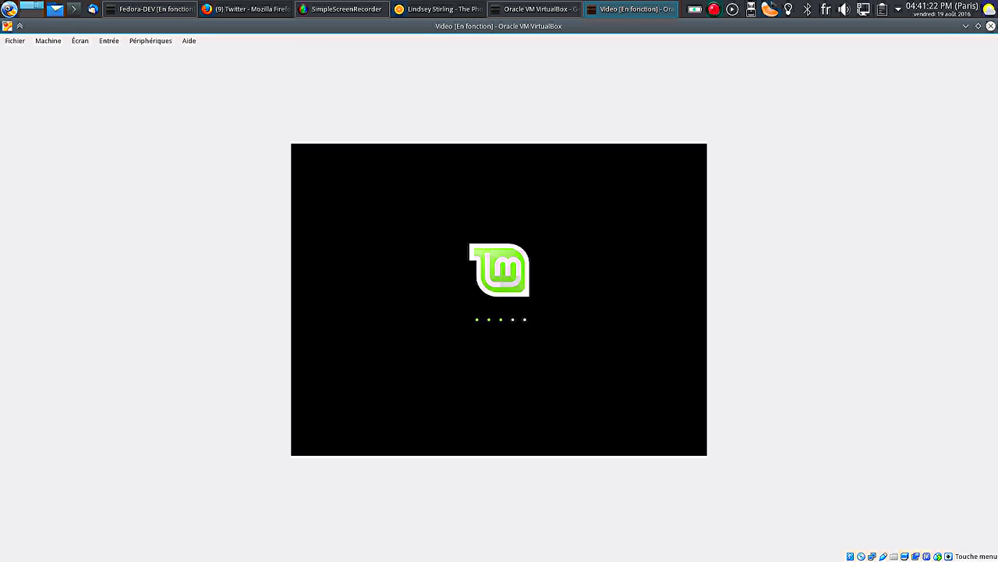
pyautogui.hotkey('ctrl', 'f')
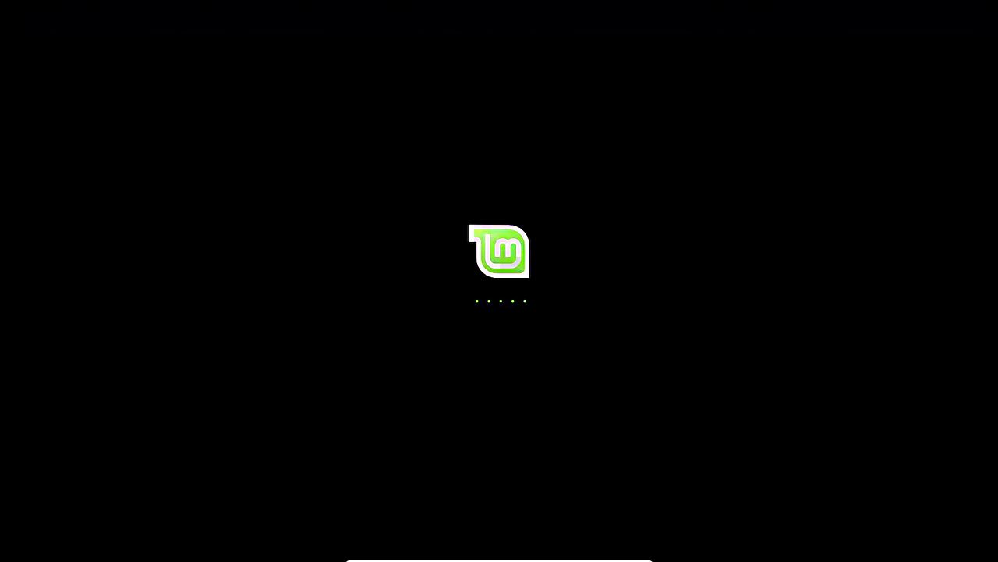
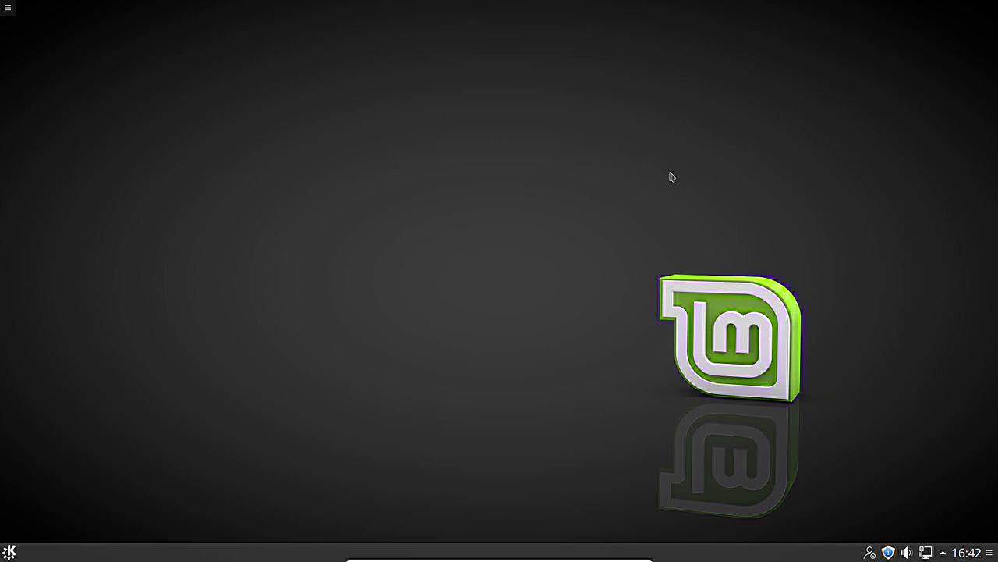
# Launch KSysGuard from the launcher, view the system load graphs, then close it
pyautogui.press('super')
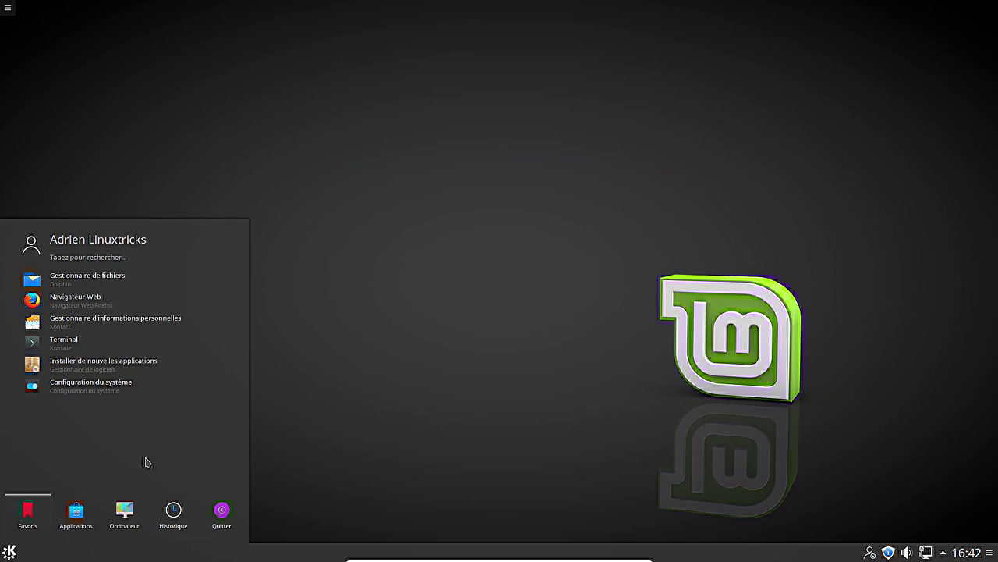
pyautogui.write('ksysg')
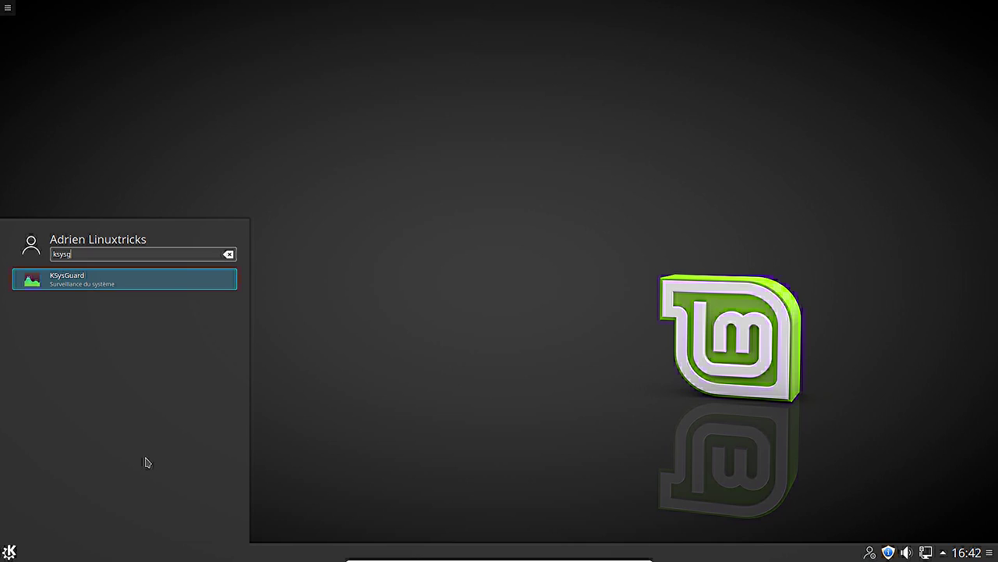
pyautogui.press('Return')
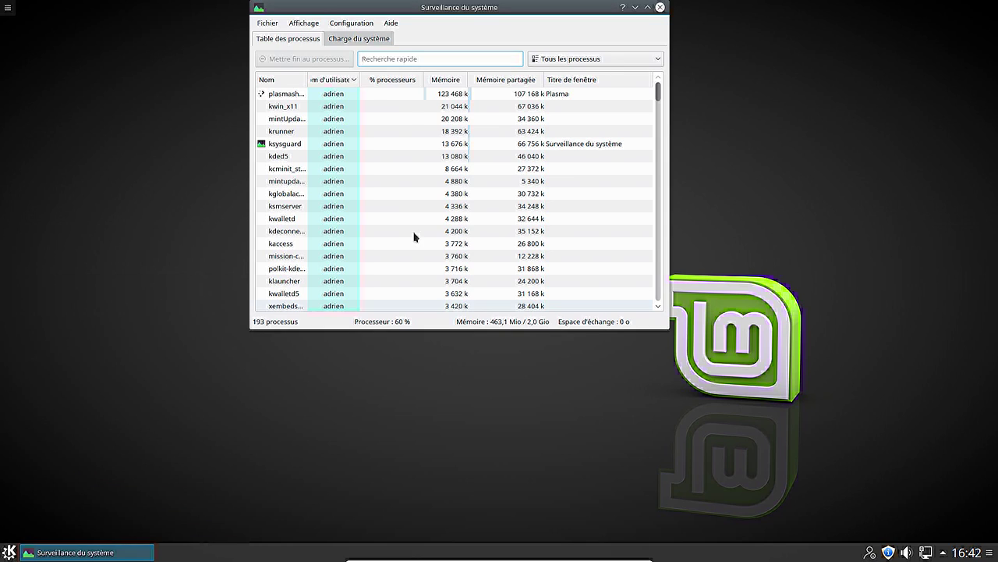
pyautogui.click(364, 39)
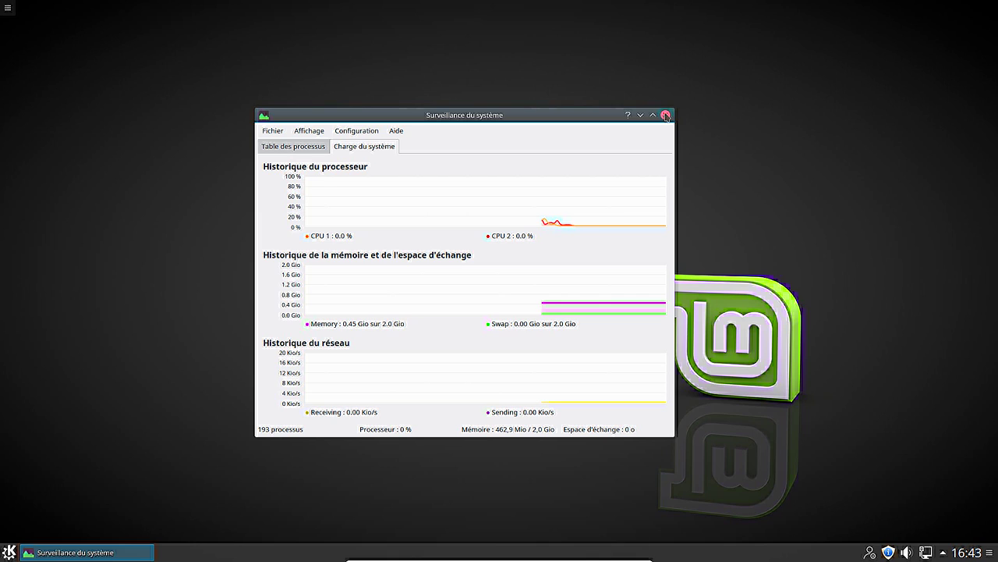
pyautogui.click(665, 115)
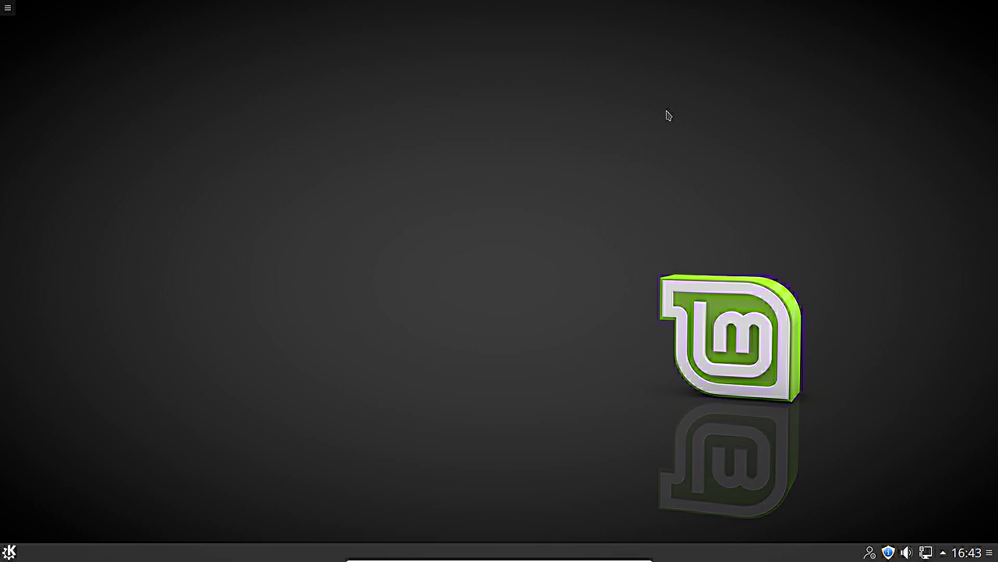
# Open Info Center via the Alt+F2 search, enlarge and reposition it, then close it
pyautogui.hotkey('alt', 'F2')
pyautogui.write('kinfoc')
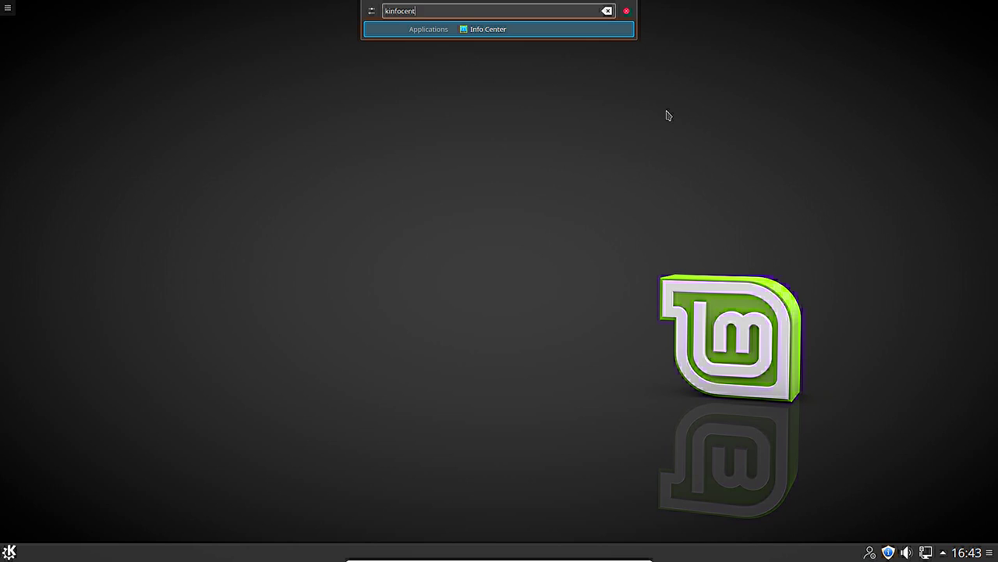
pyautogui.write('ent')
pyautogui.press('Return')
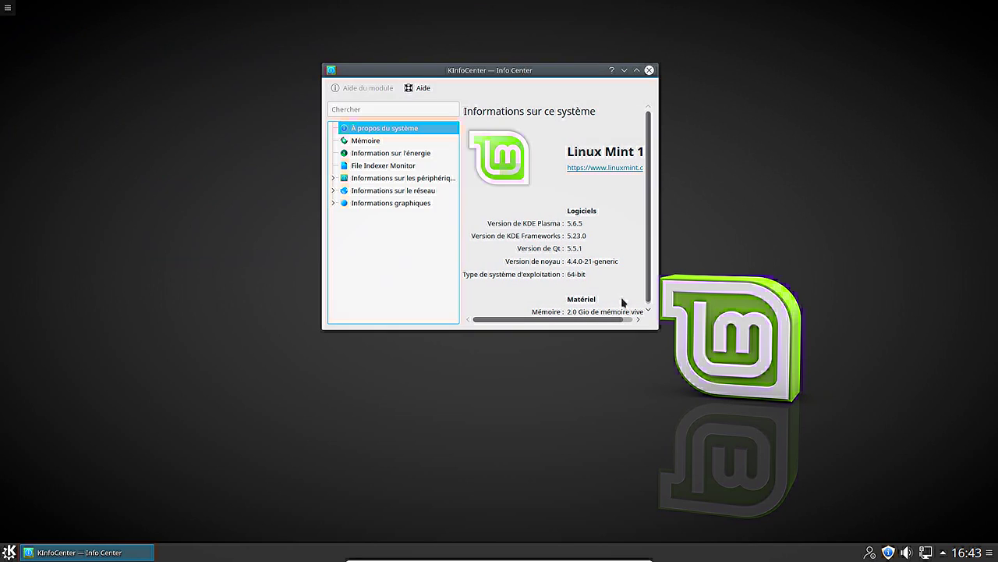
pyautogui.moveTo(655, 327); pyautogui.dragTo(858, 448)
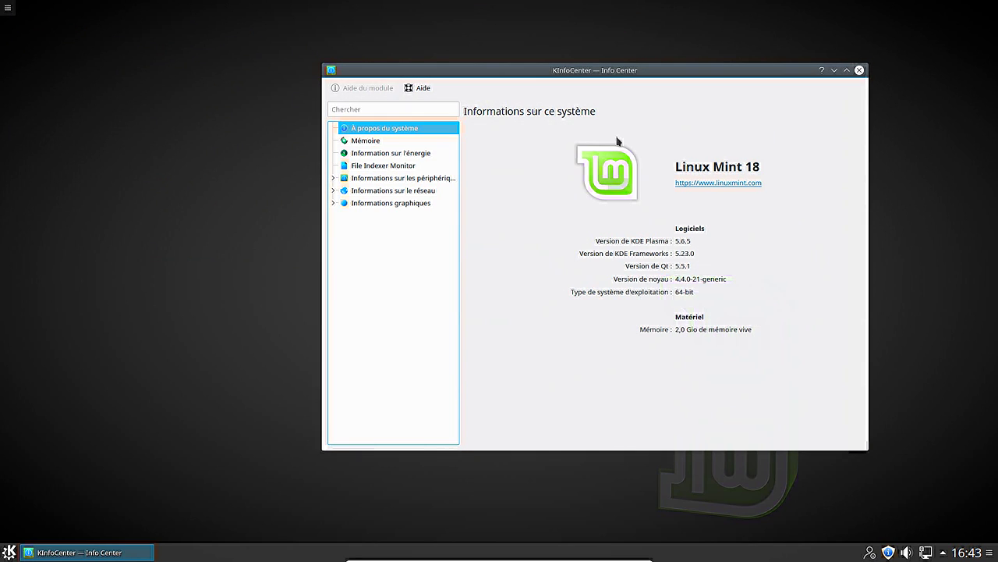
pyautogui.moveTo(615, 81); pyautogui.dragTo(559, 56)
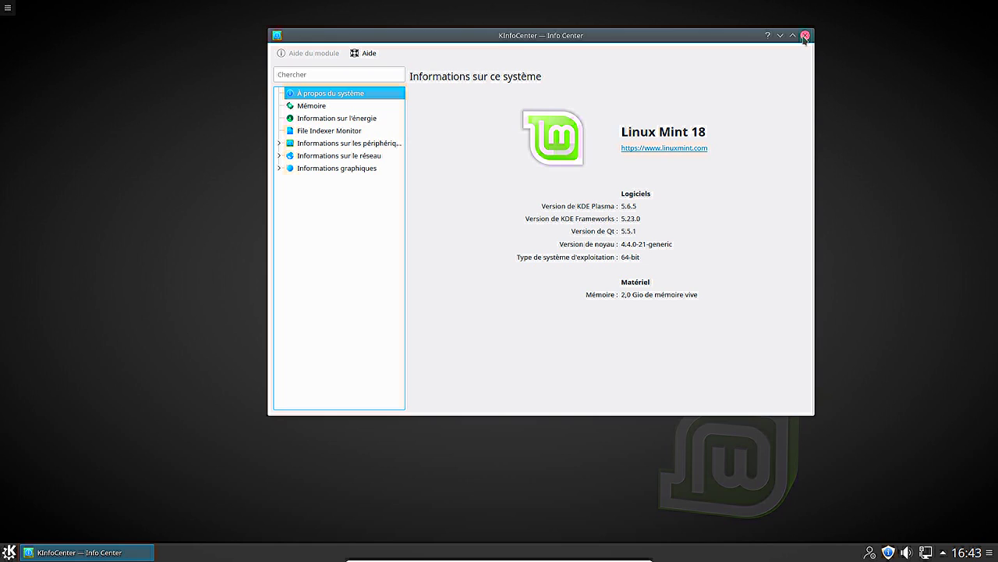
pyautogui.click(804, 37)
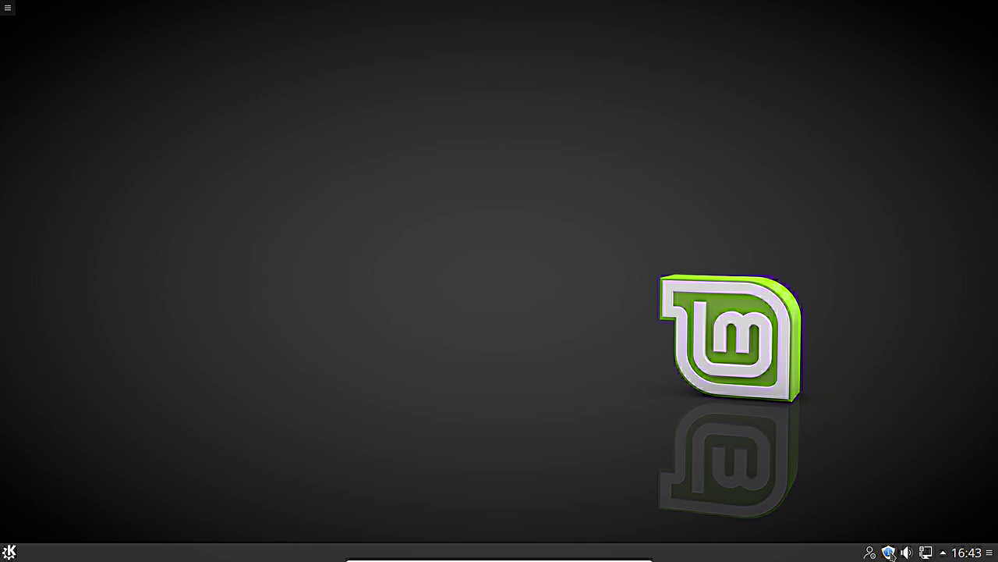
# Choose the Toujours tout mettre à jour update policy and accept using a local mirror
pyautogui.click(889, 552)
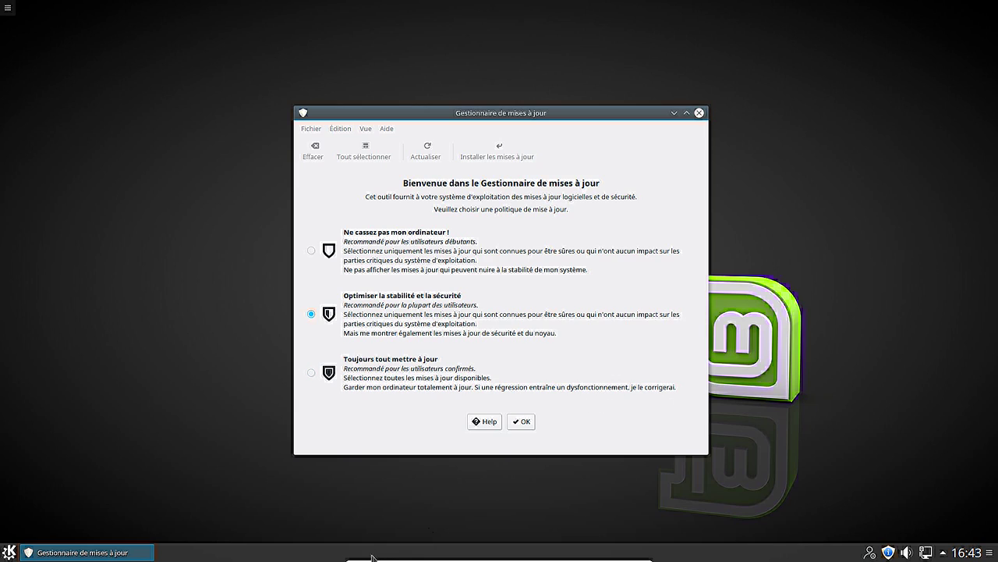
pyautogui.click(380, 390)
pyautogui.click(522, 422)
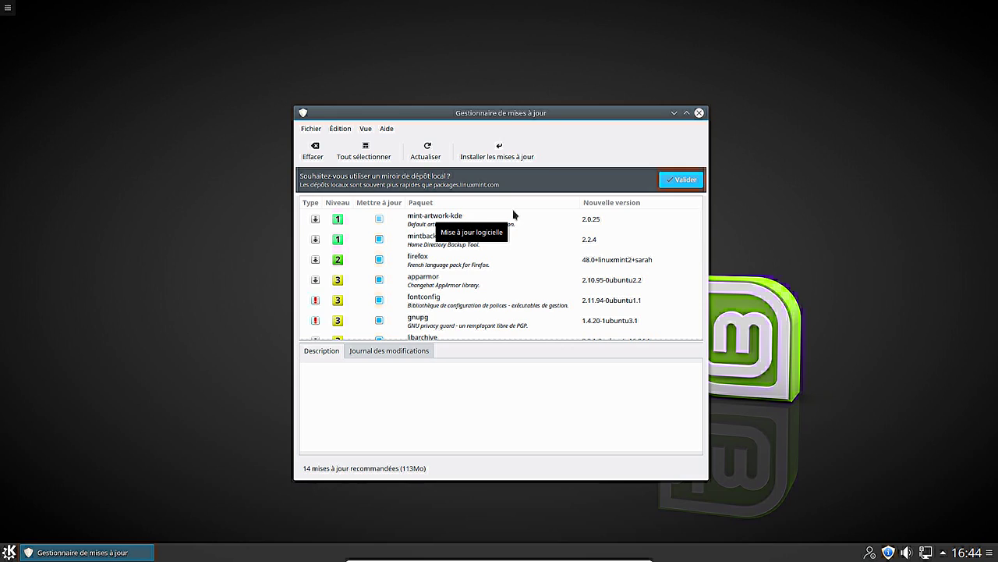
pyautogui.click(683, 185)
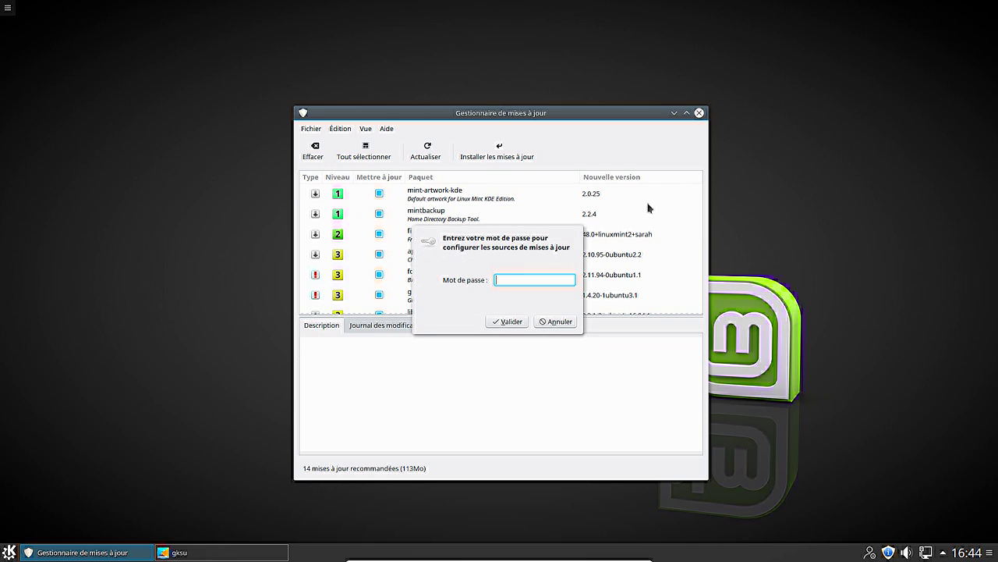
# Authenticate and switch the main mirror to Hochschule Esslingen
pyautogui.press('Return')
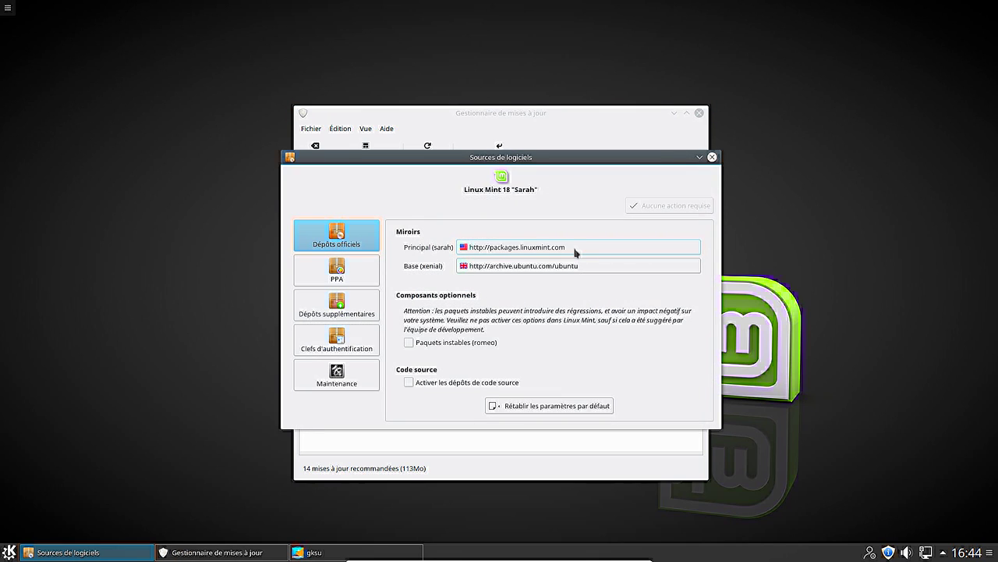
pyautogui.click(605, 248)
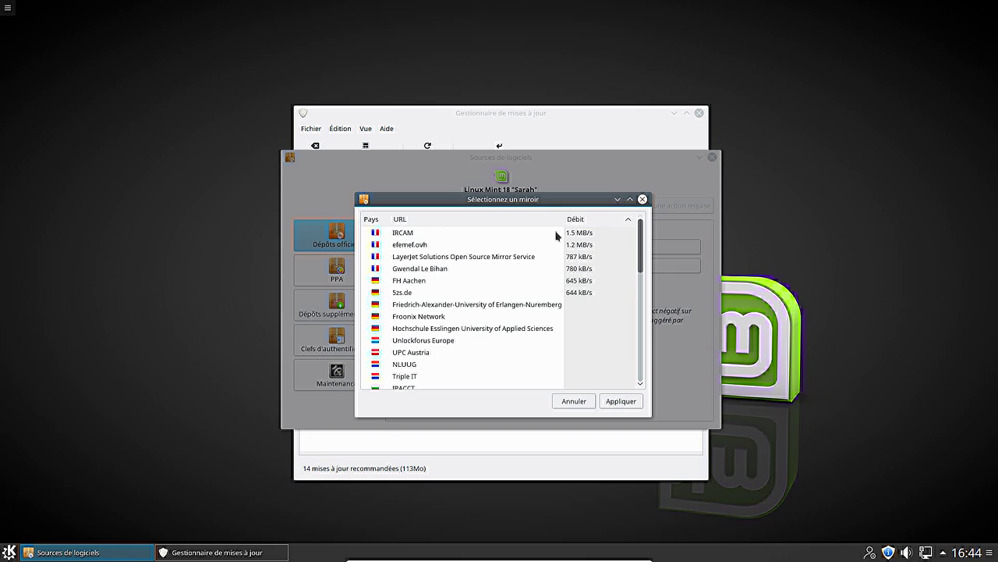
pyautogui.click(415, 236)
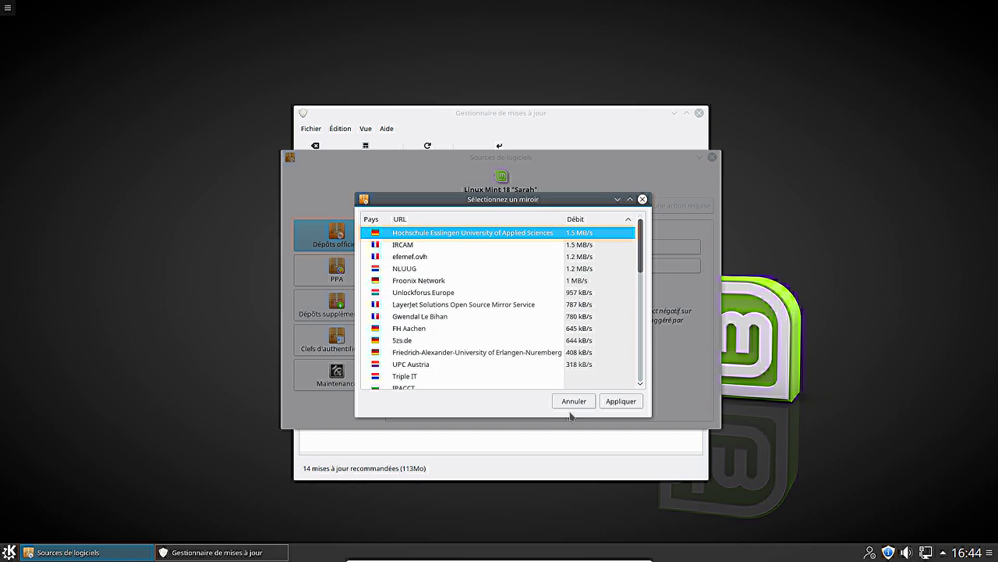
pyautogui.click(621, 402)
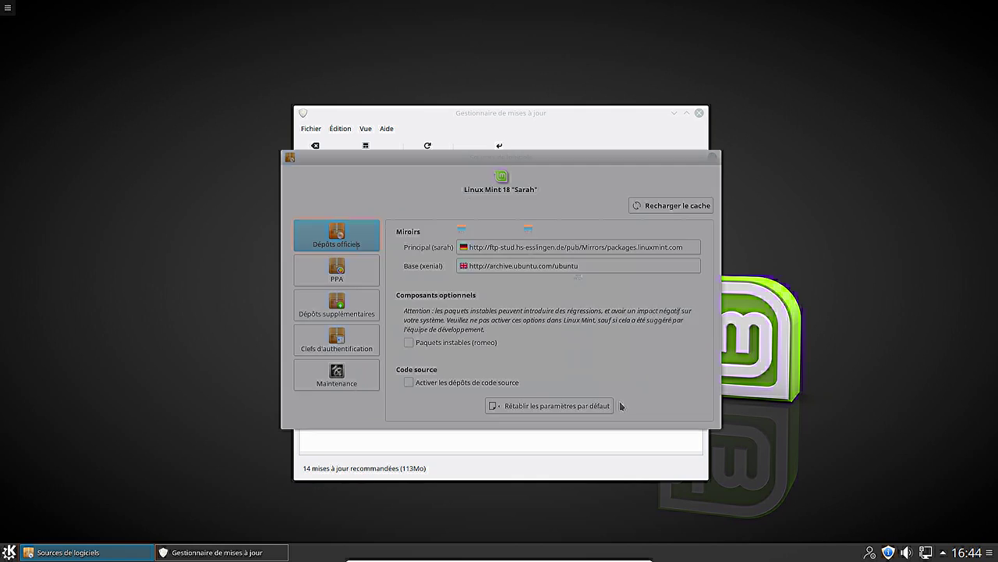
# Set the base mirror to ftp.oleane.net, reload the package cache and close Software Sources
pyautogui.click(466, 269)
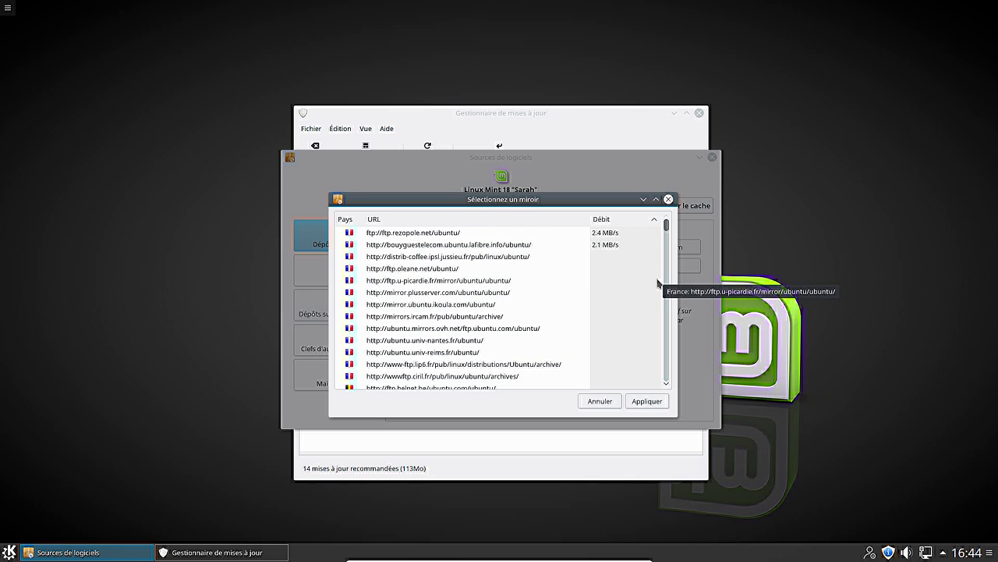
pyautogui.click(472, 234)
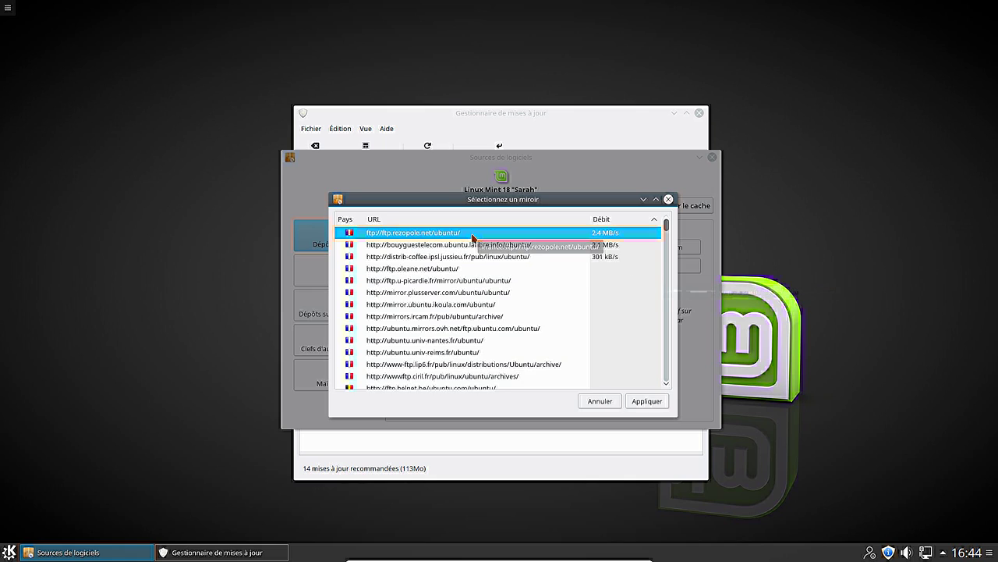
pyautogui.click(436, 234)
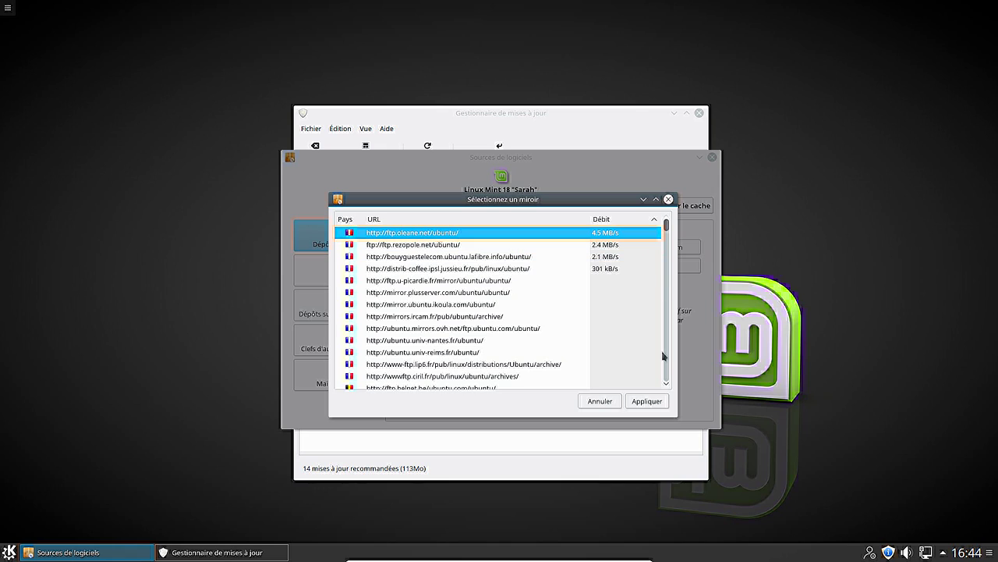
pyautogui.click(647, 402)
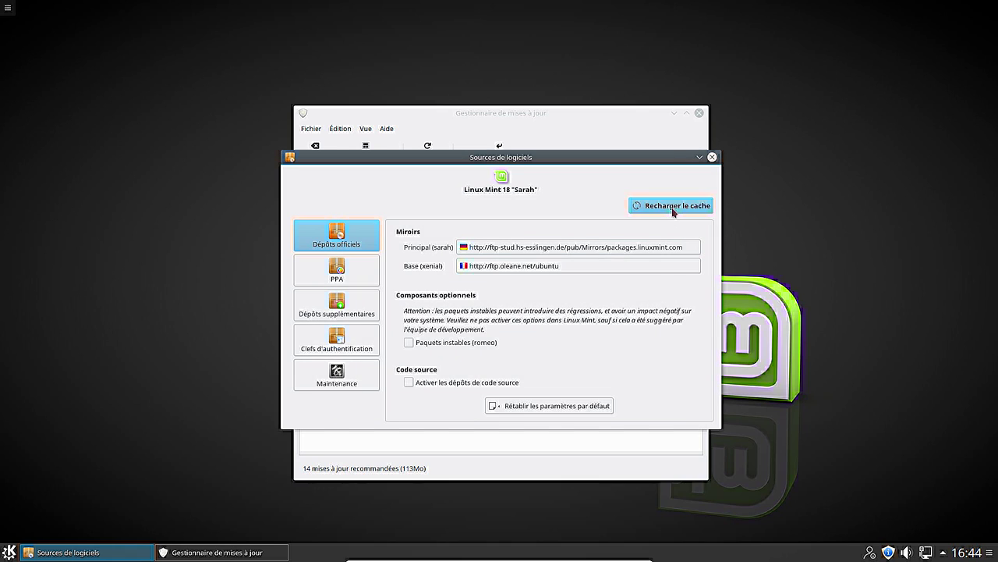
pyautogui.click(673, 205)
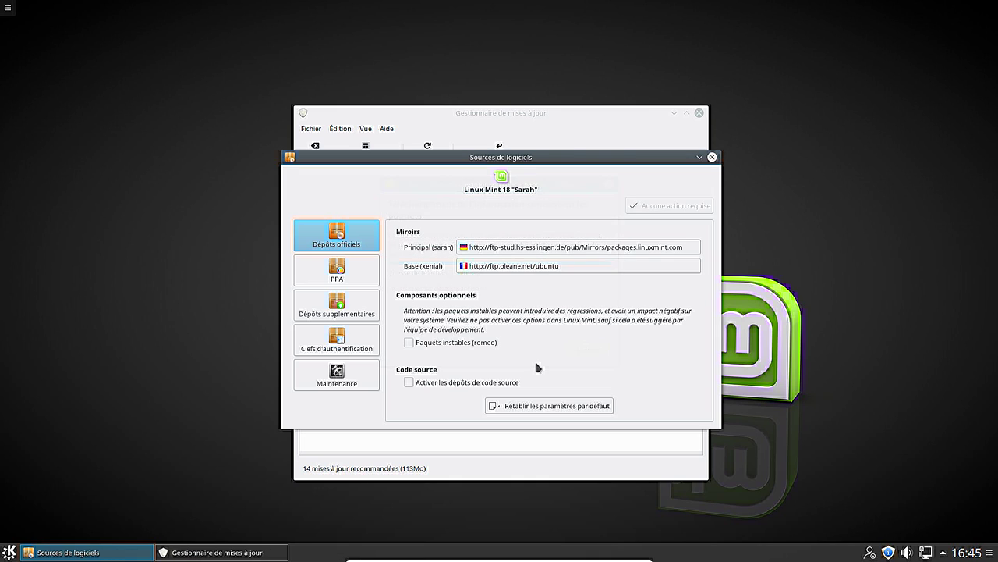
pyautogui.click(712, 157)
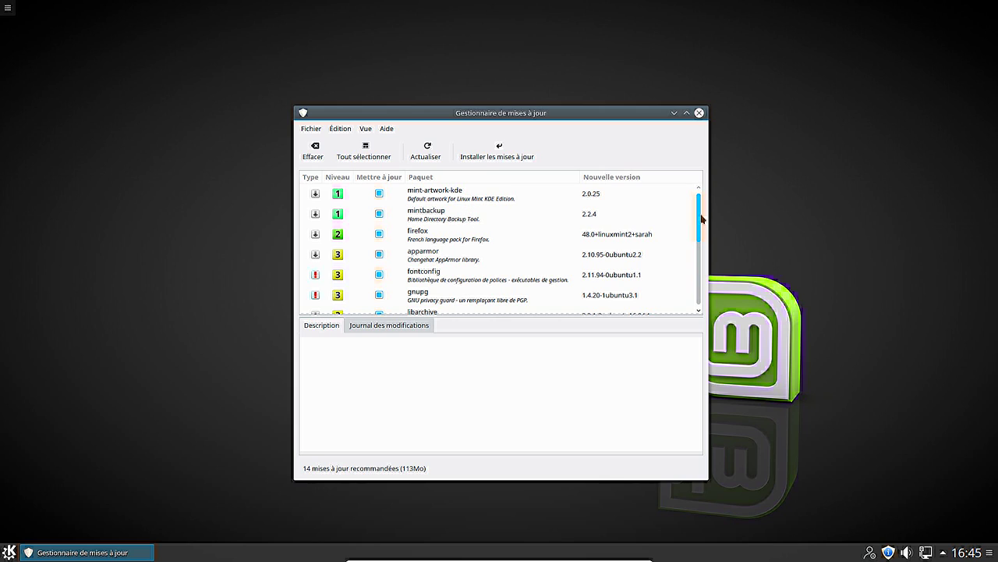
# Reconfirm the Toujours tout mettre à jour policy under Édition > Politique de mises à jour
pyautogui.moveTo(701, 219); pyautogui.dragTo(698, 312)
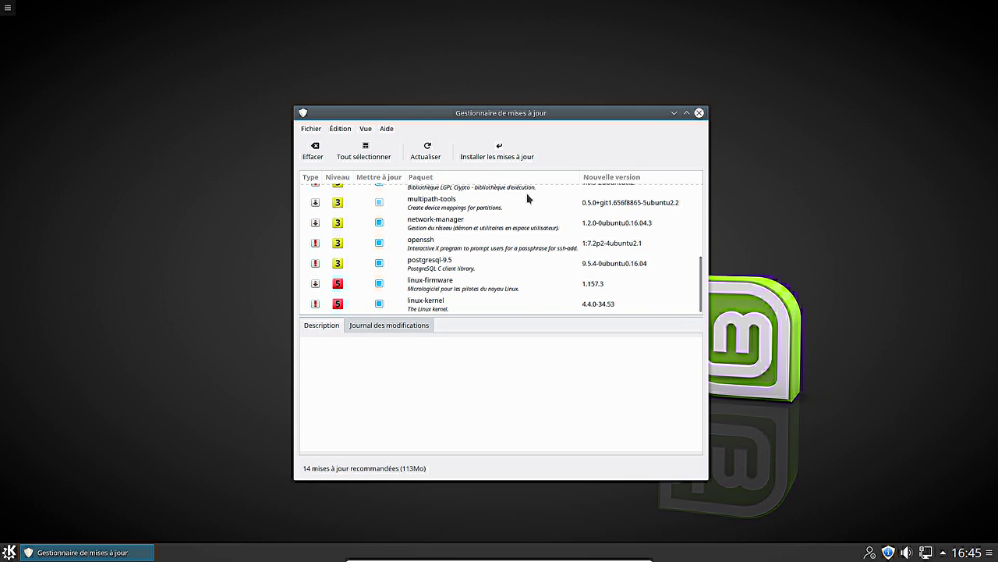
pyautogui.scroll(5, 499, 265)
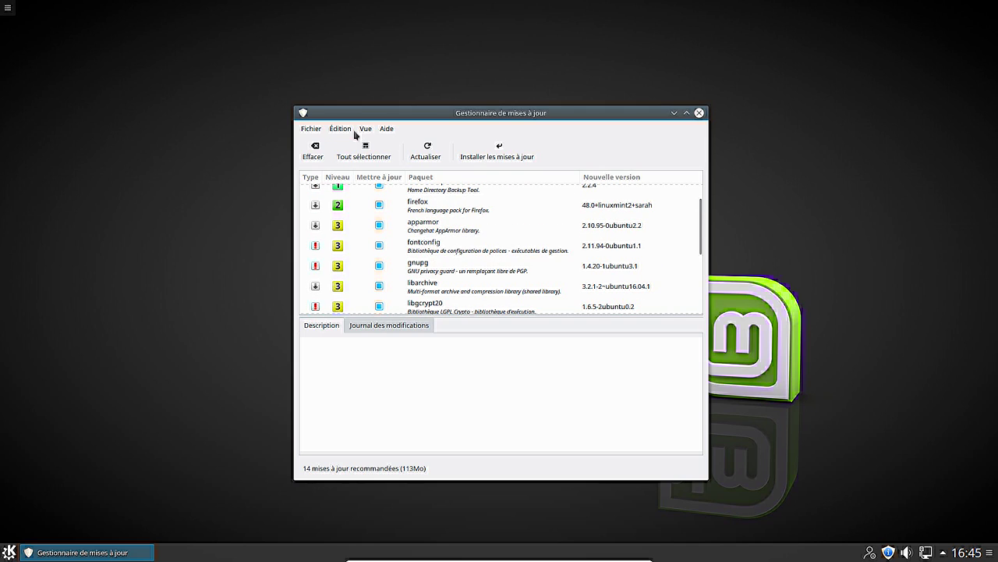
pyautogui.click(351, 131)
pyautogui.click(375, 179)
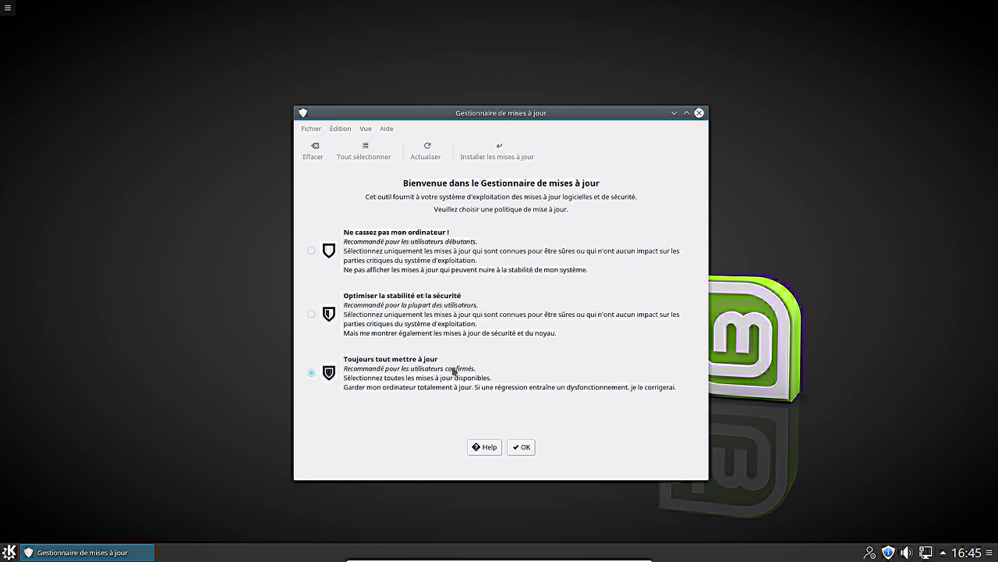
pyautogui.click(523, 447)
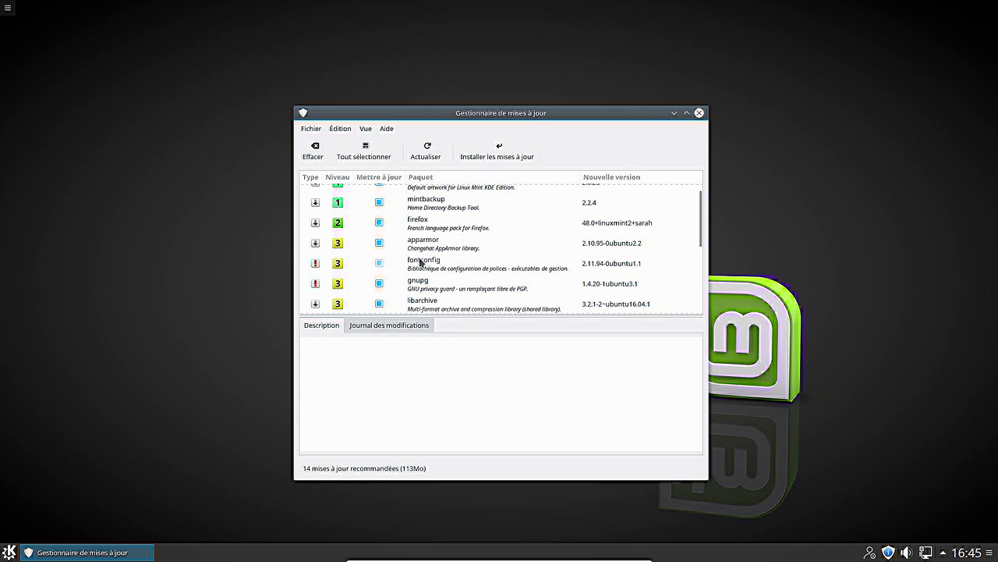
# Start installing the 14 recommended updates
pyautogui.scroll(-4, 366, 261)
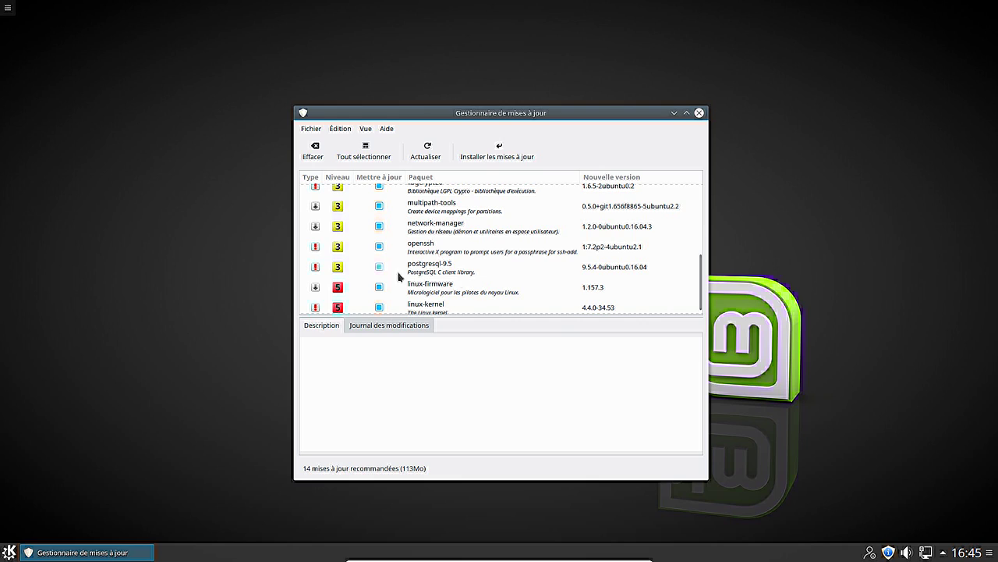
pyautogui.scroll(-1, 438, 290)
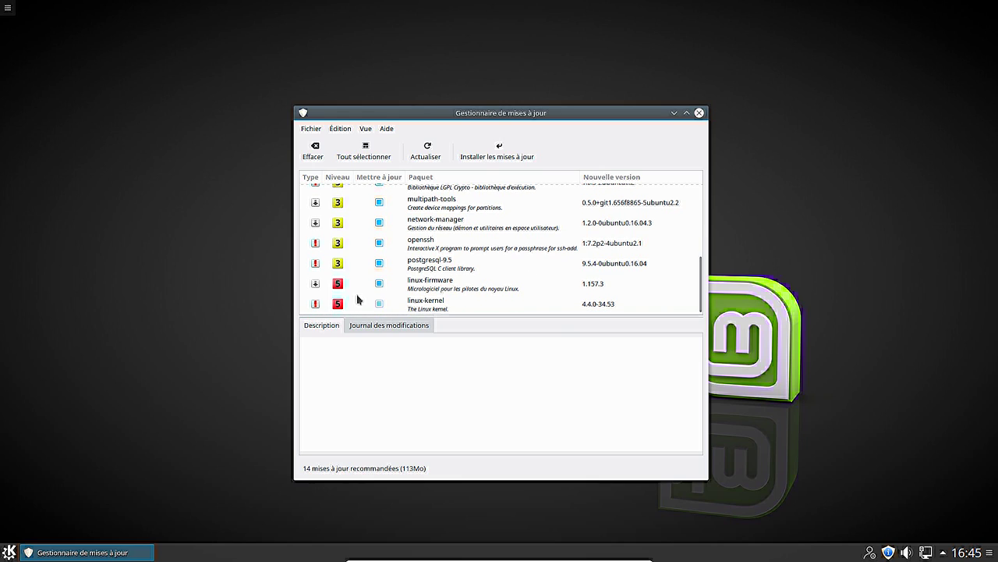
pyautogui.click(497, 156)
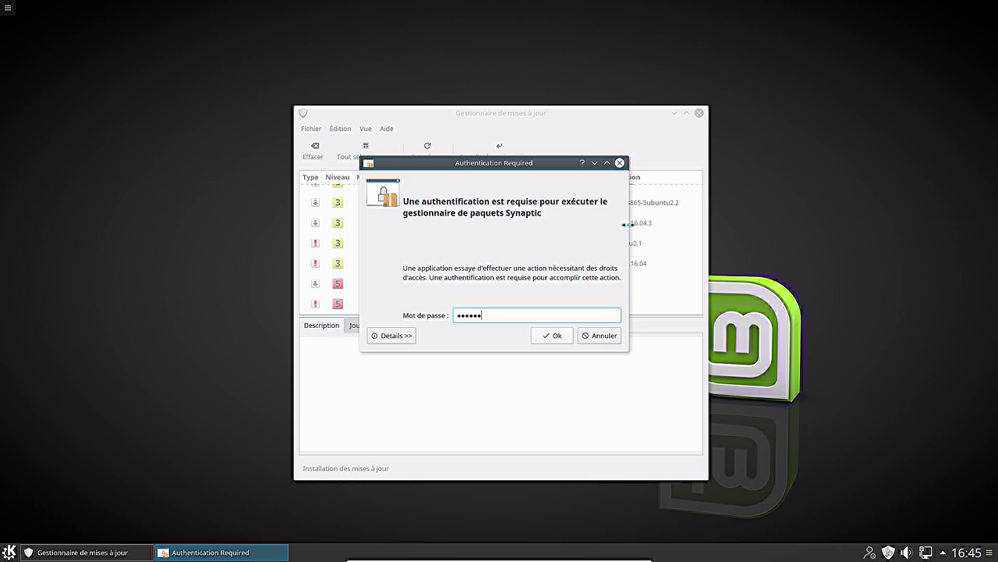
# Authorise the updates, then browse the launcher's Applications, Ordinateur, Historique and Quitter tabs
pyautogui.press('Return')
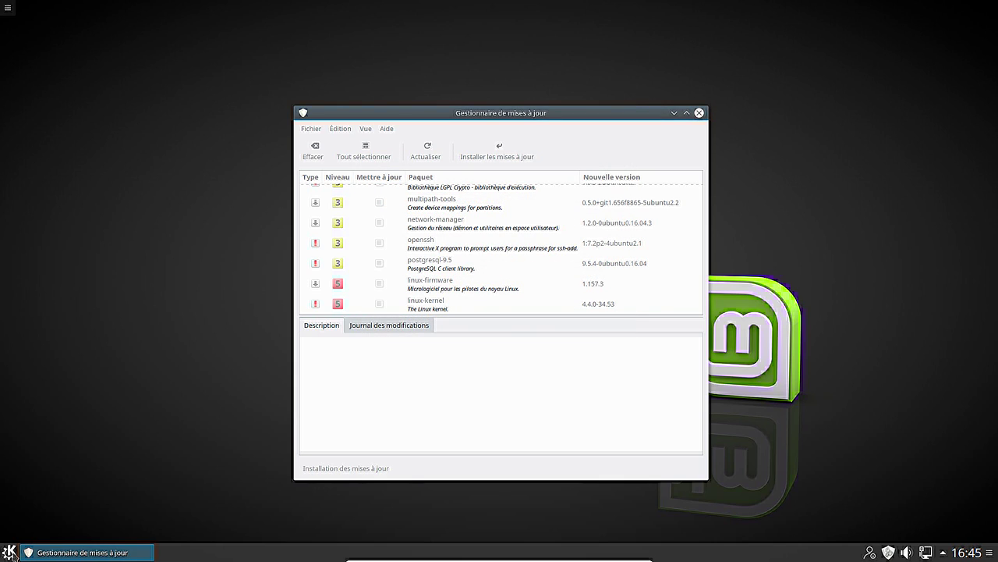
pyautogui.click(10, 553)
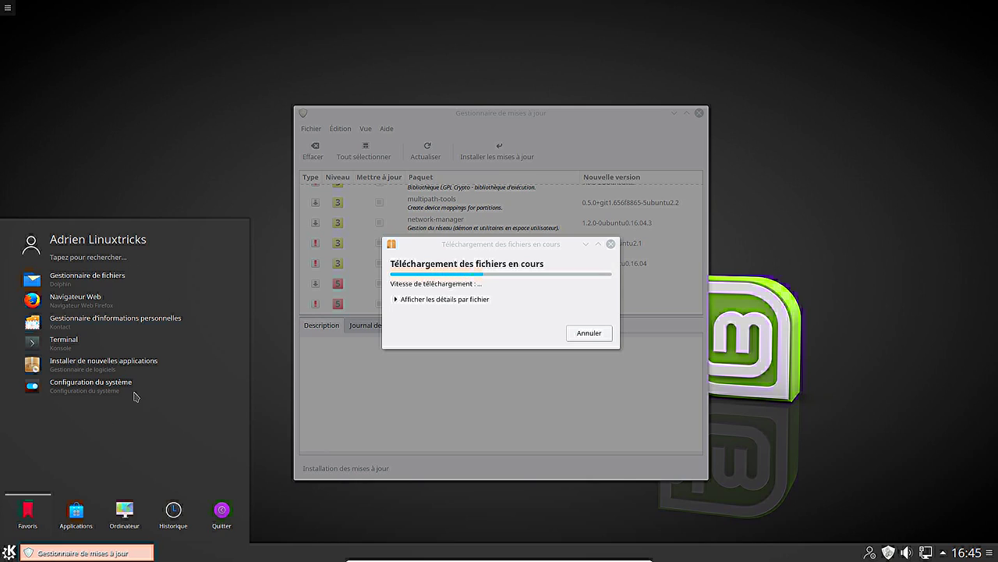
pyautogui.click(74, 521)
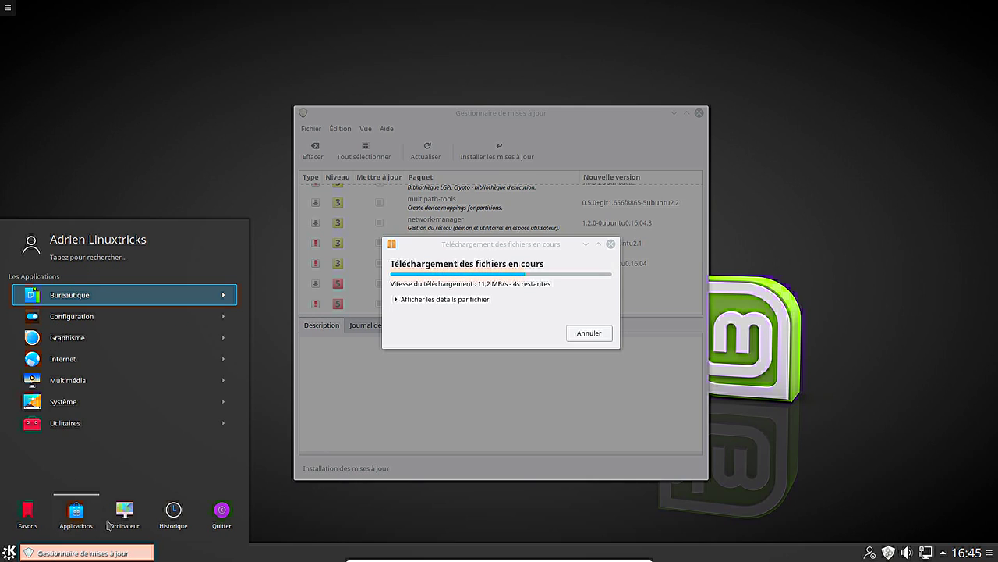
pyautogui.click(125, 519)
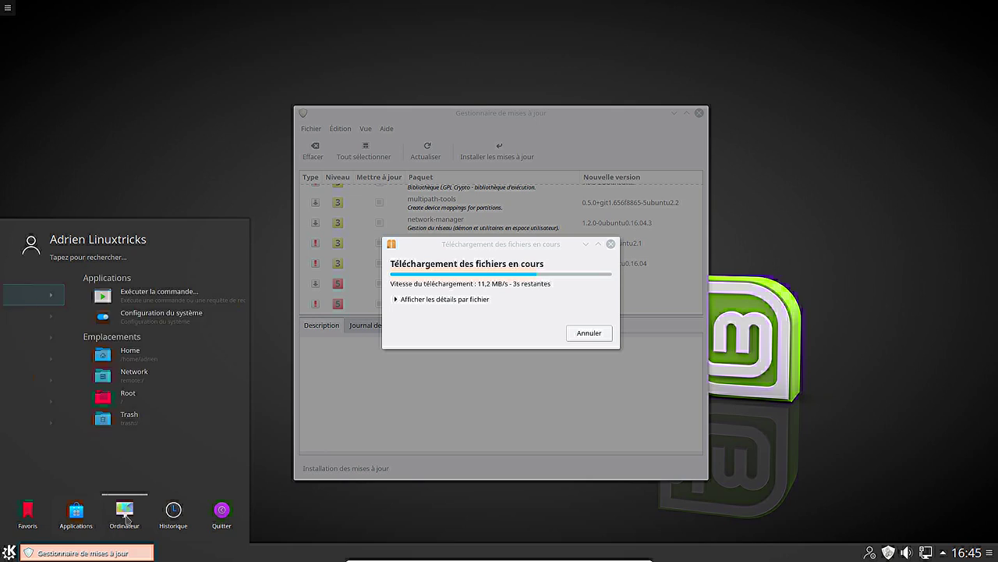
pyautogui.click(178, 519)
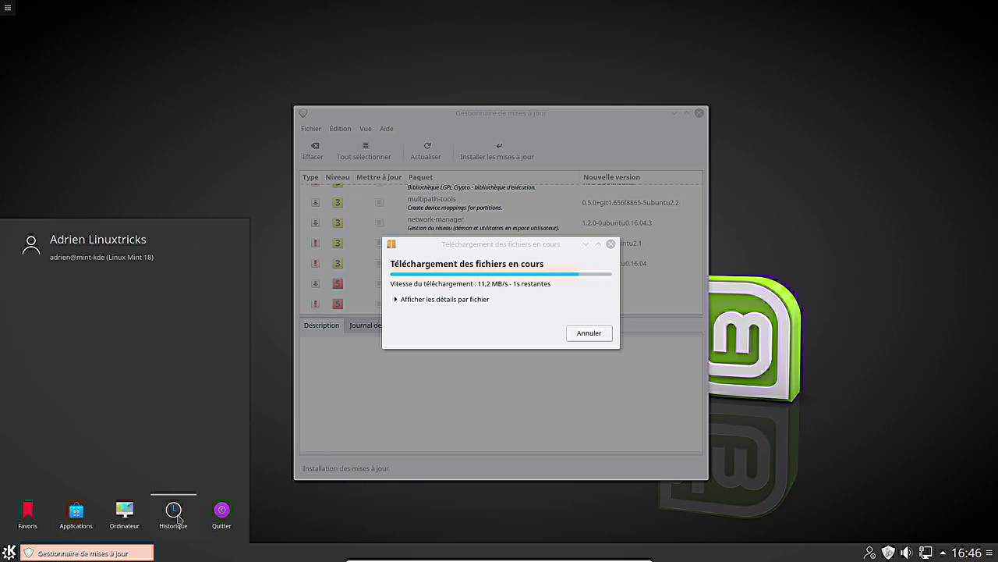
pyautogui.click(220, 516)
pyautogui.click(74, 524)
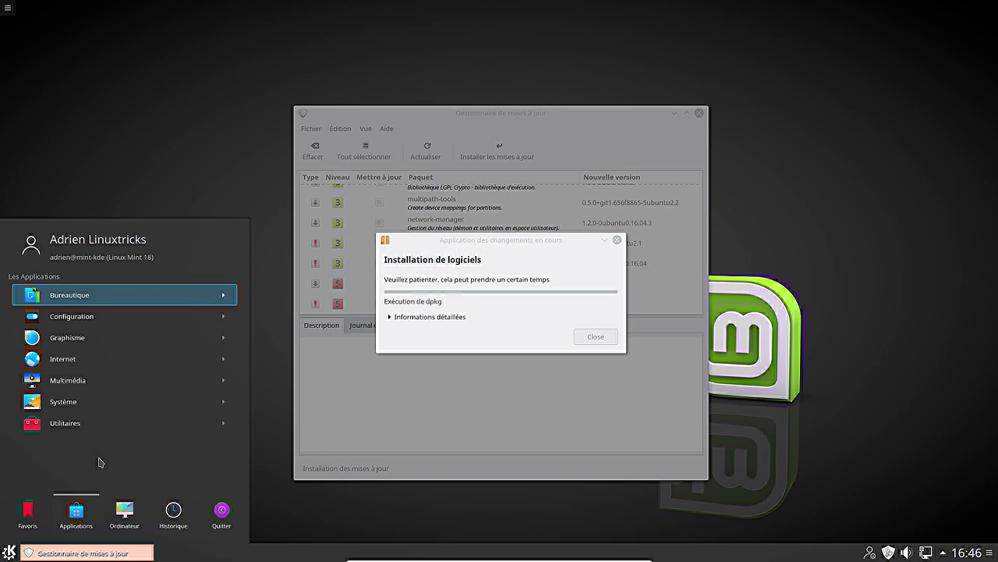
# Switch the launcher to the cascading Menu des applications style and try it
pyautogui.rightClick(9, 551)
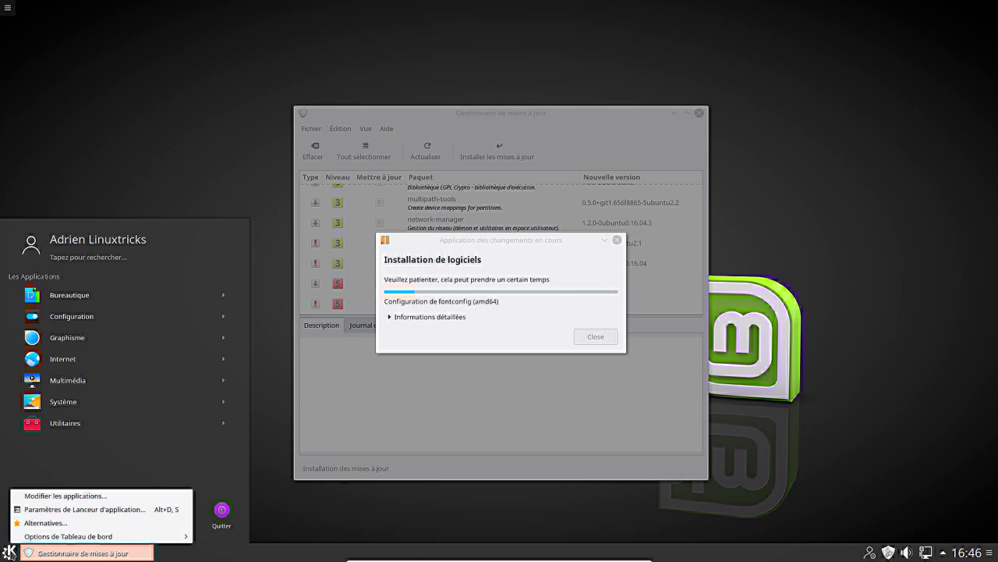
pyautogui.click(41, 524)
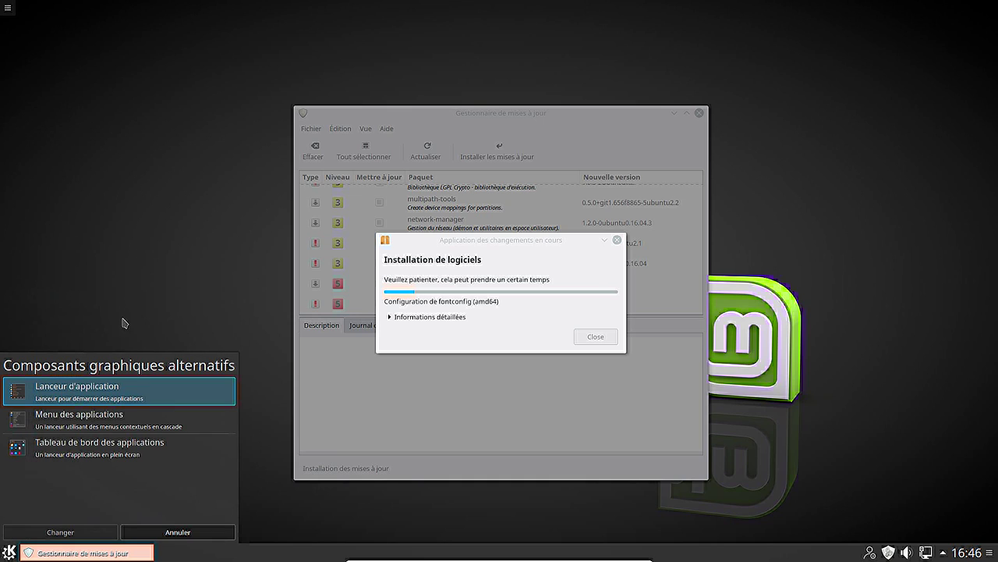
pyautogui.click(85, 421)
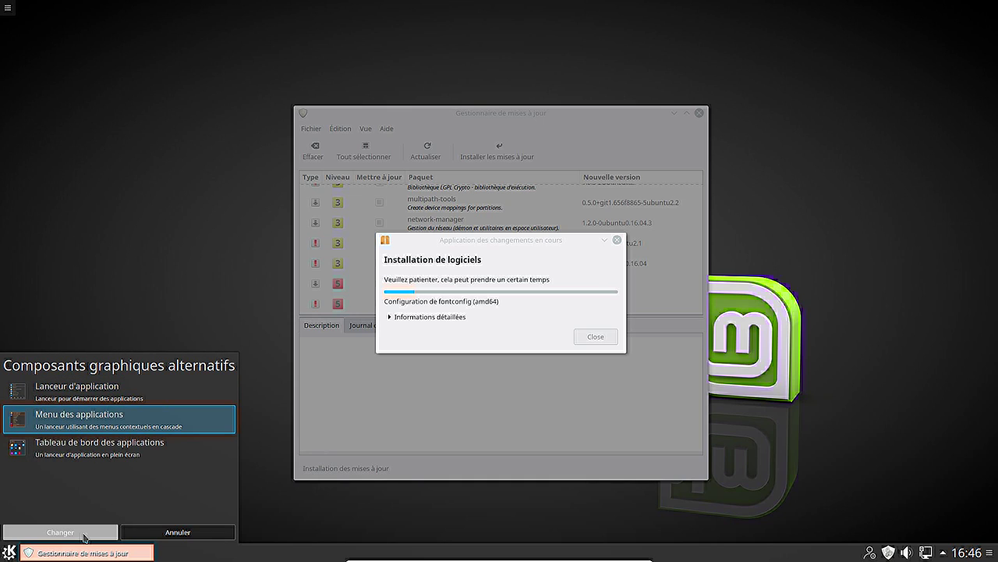
pyautogui.click(83, 534)
pyautogui.click(10, 551)
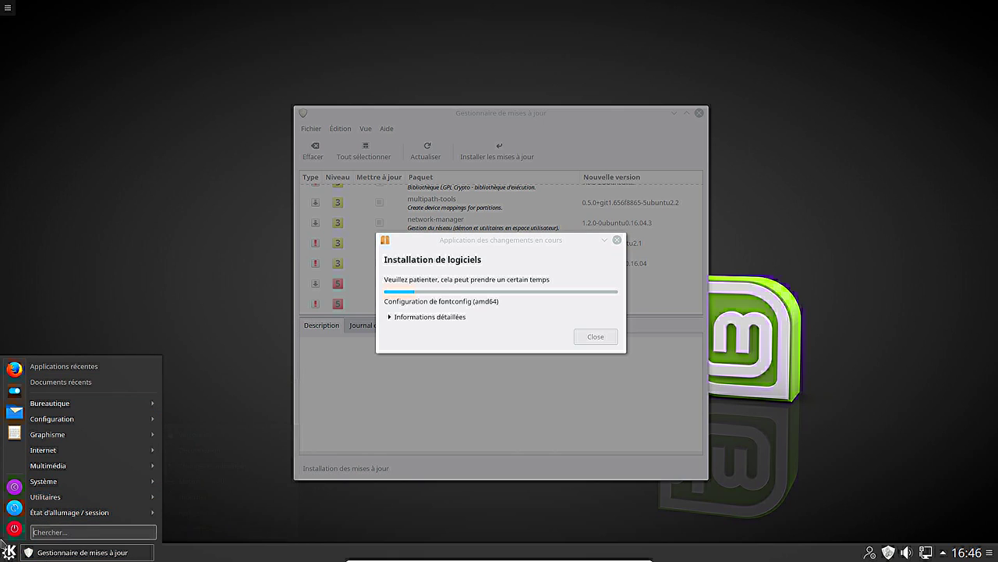
# Switch the launcher to the full-screen Tableau de bord style and open it
pyautogui.rightClick(11, 554)
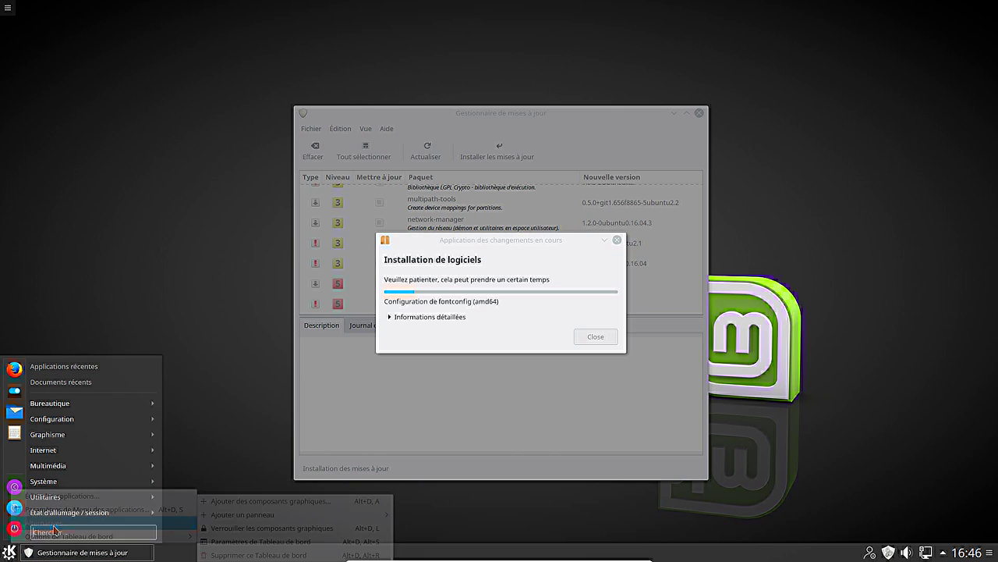
pyautogui.click(47, 524)
pyautogui.click(74, 460)
pyautogui.click(78, 531)
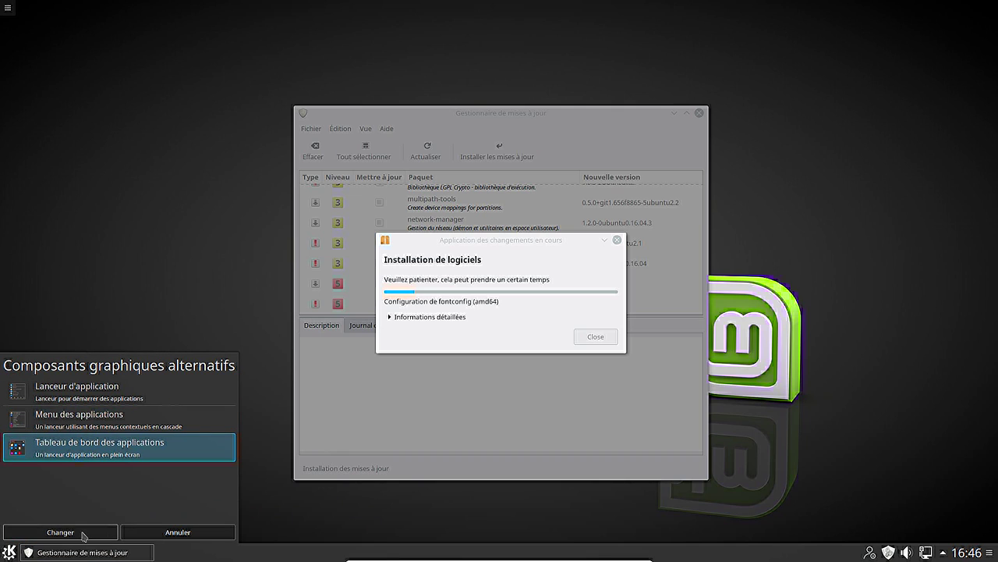
pyautogui.click(10, 554)
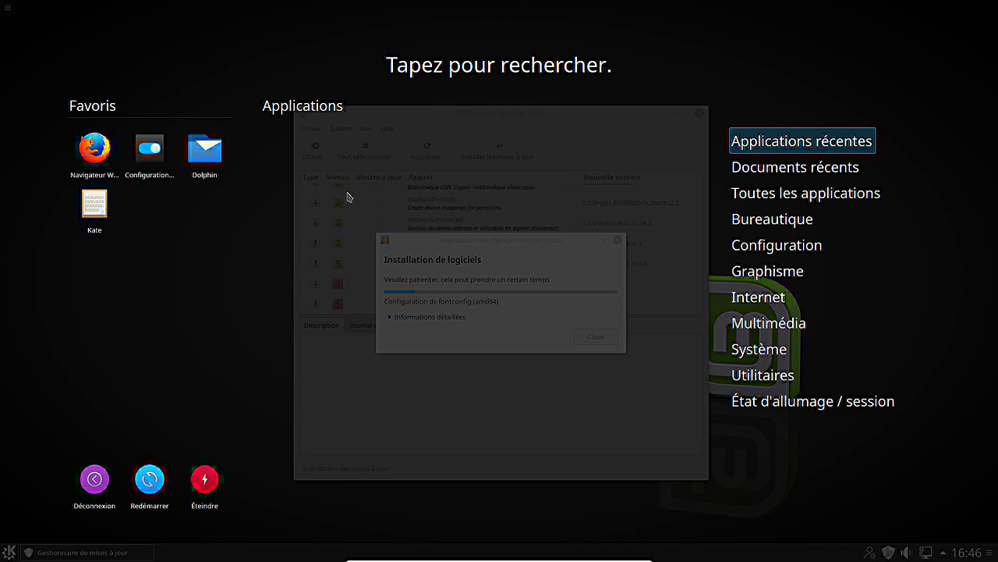
# Search 'fire' and calculate '=42/2' in the dashboard, then close it
pyautogui.moveTo(810, 192)
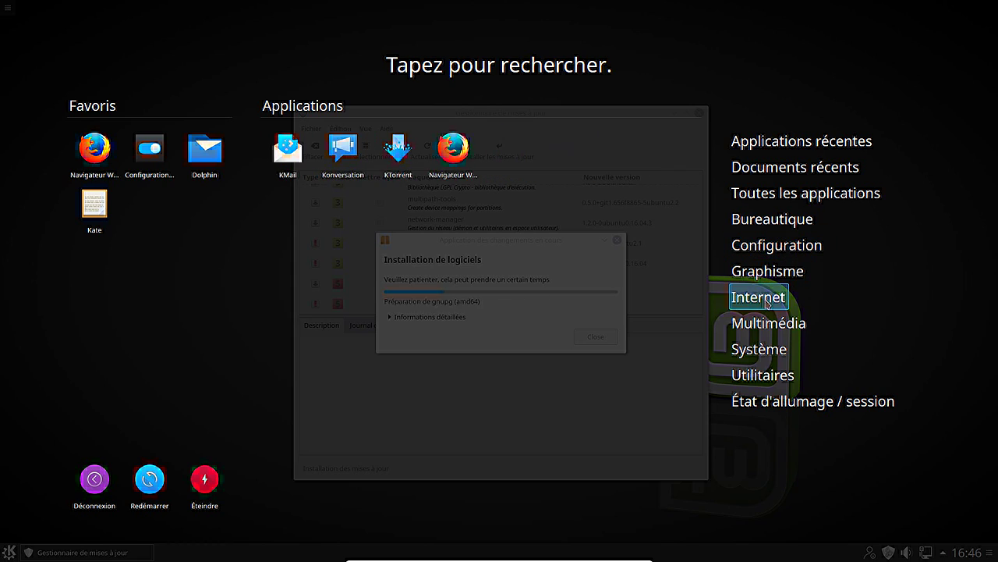
pyautogui.moveTo(759, 365)
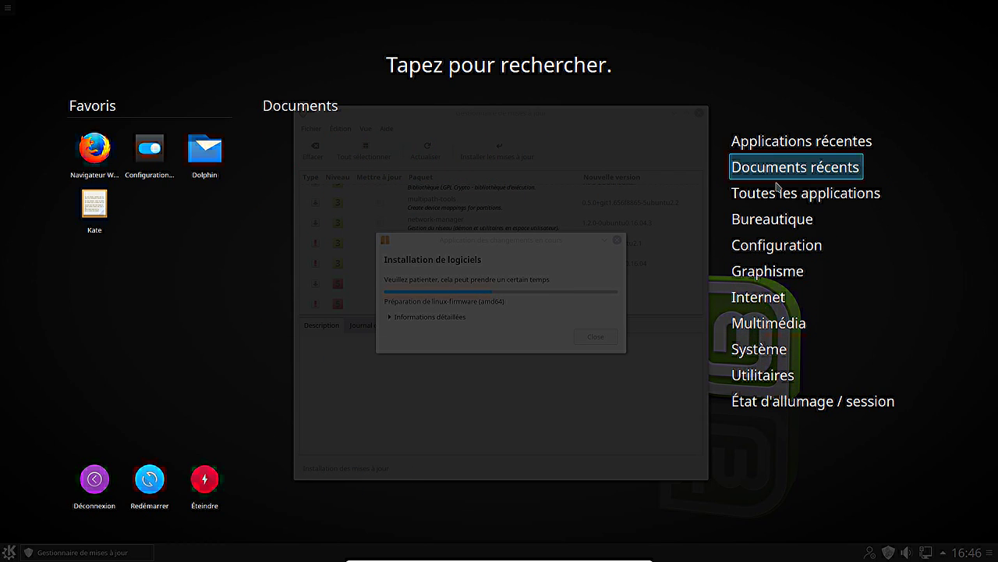
pyautogui.moveTo(777, 257)
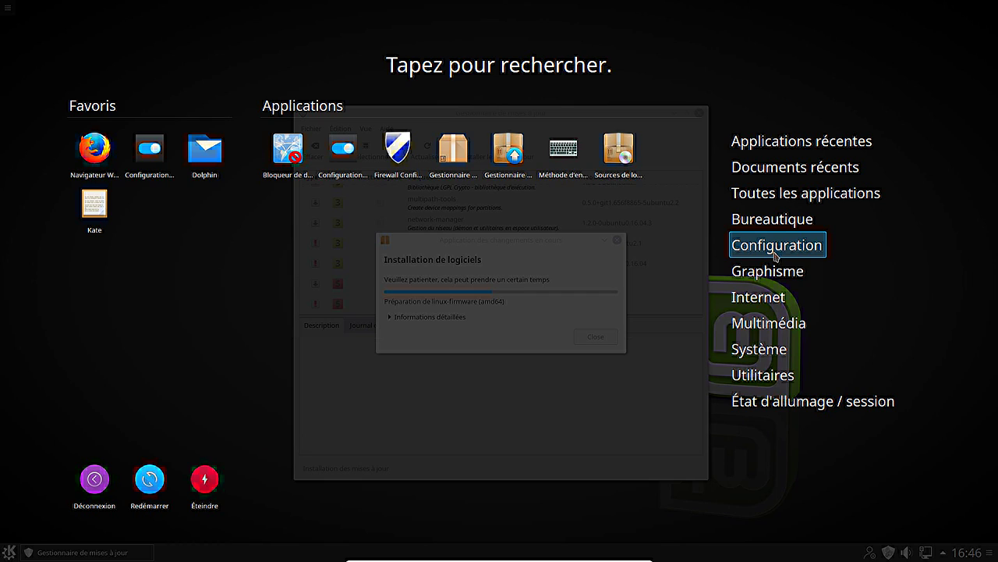
pyautogui.write('fire')
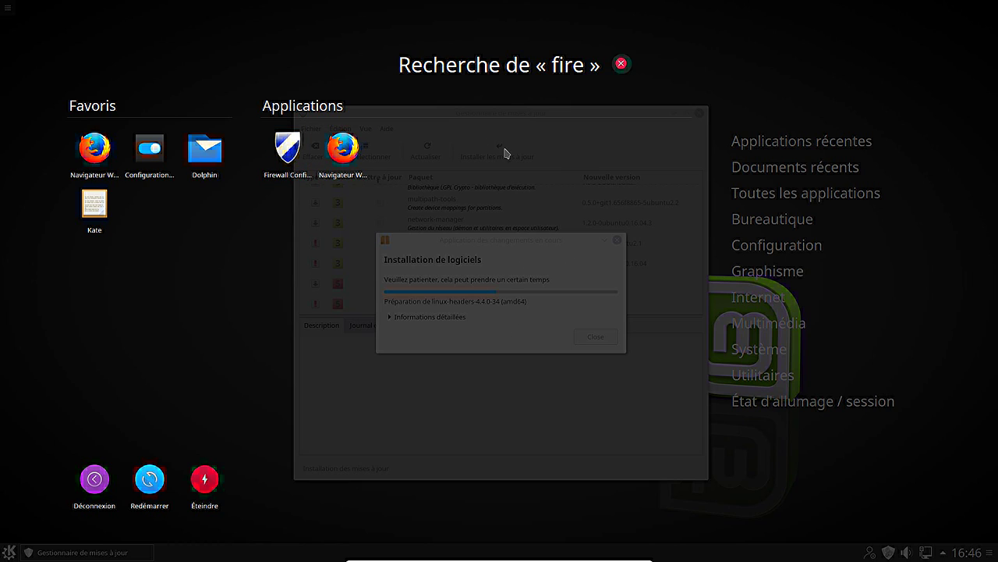
pyautogui.click(621, 64)
pyautogui.write('=42/2')
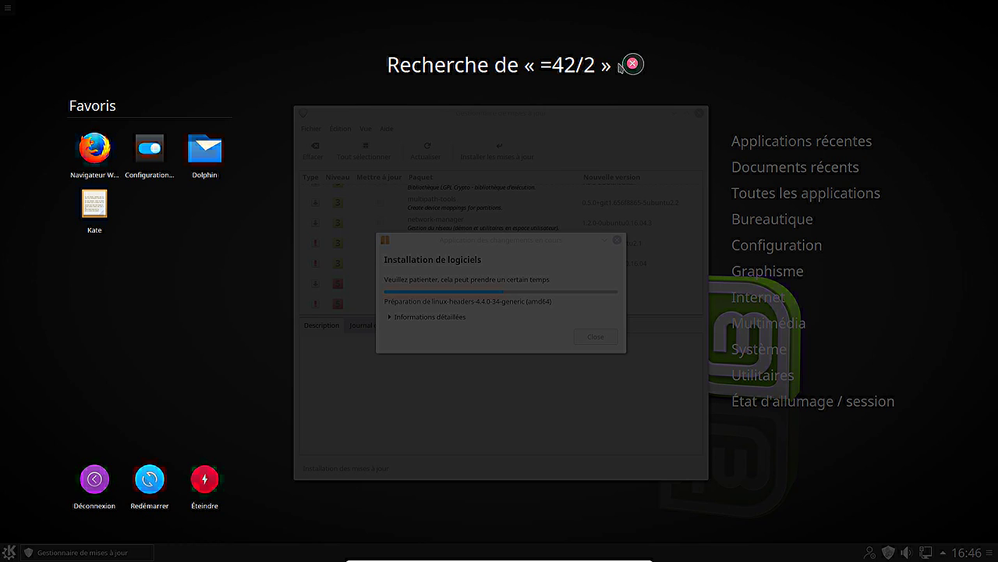
pyautogui.press('Escape')
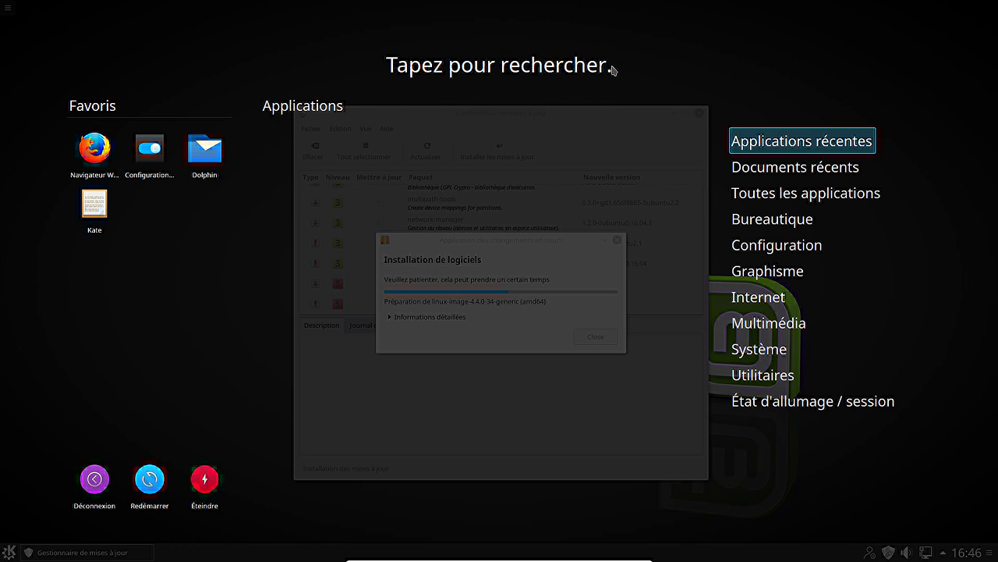
pyautogui.press('Escape')
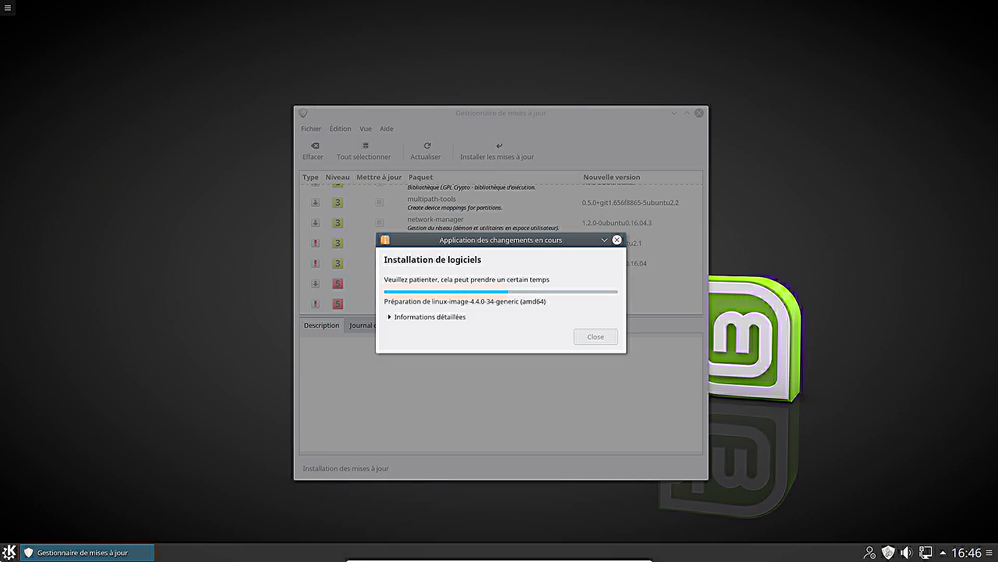
# Revert to the cascading application menu and launch Dolphin from it
pyautogui.rightClick(8, 550)
pyautogui.click(40, 521)
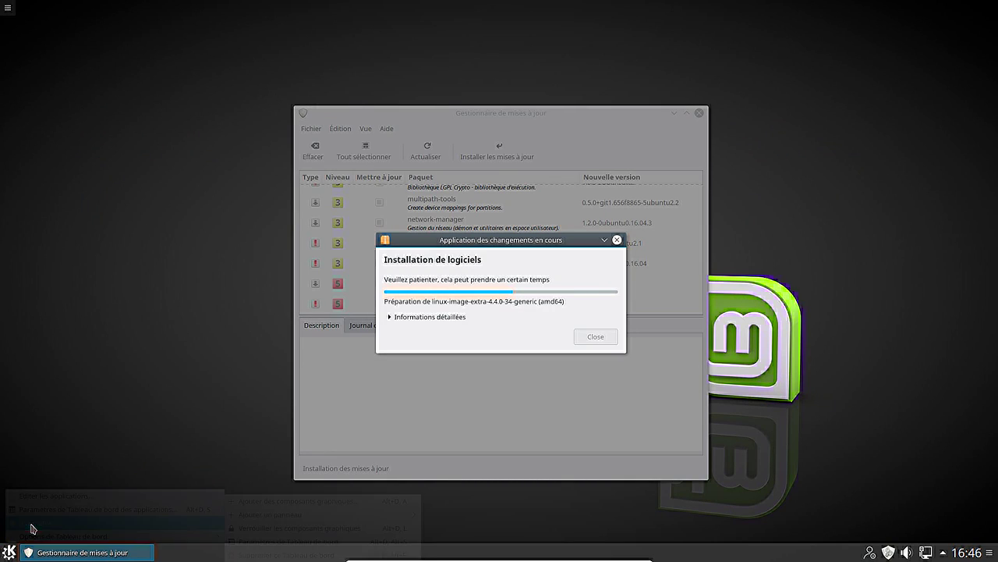
pyautogui.click(78, 419)
pyautogui.click(60, 532)
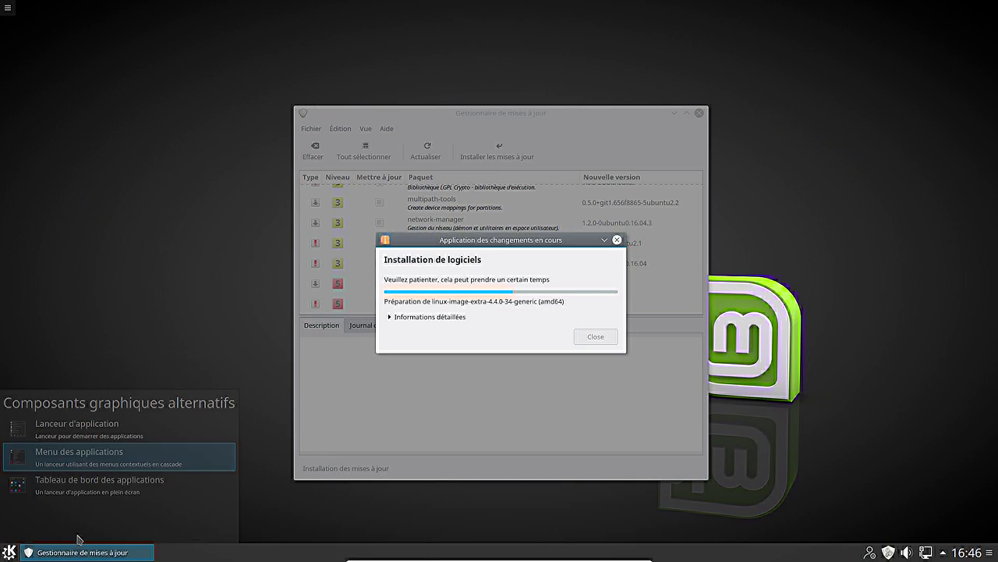
pyautogui.click(9, 553)
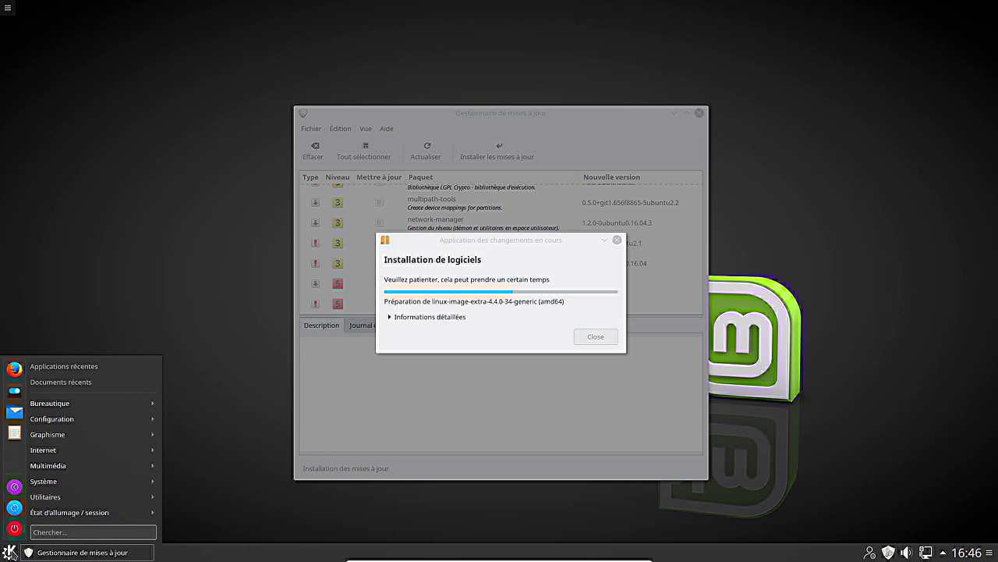
pyautogui.click(14, 419)
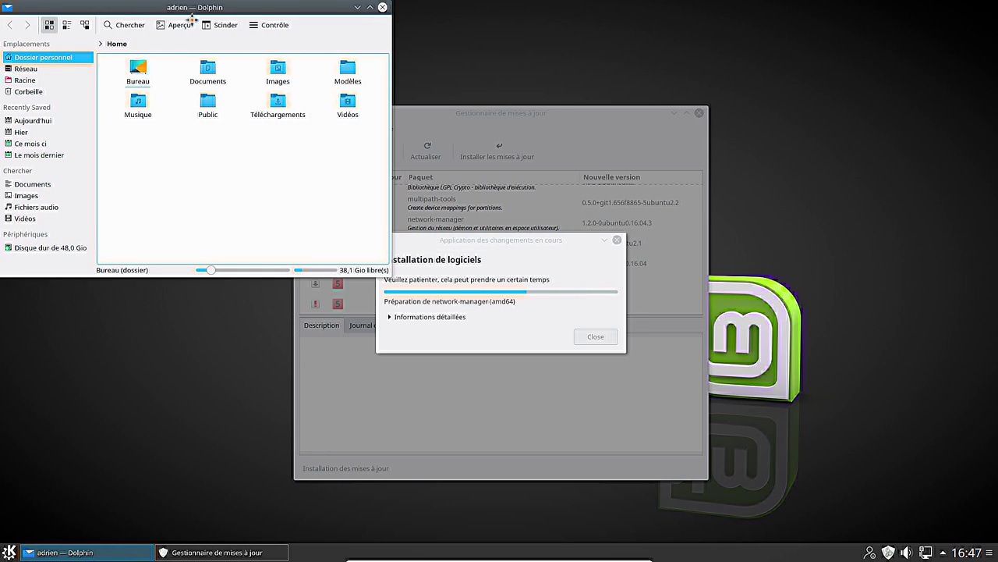
# Center the Dolphin window and show its full menu bar
pyautogui.moveTo(167, 13); pyautogui.dragTo(561, 155)
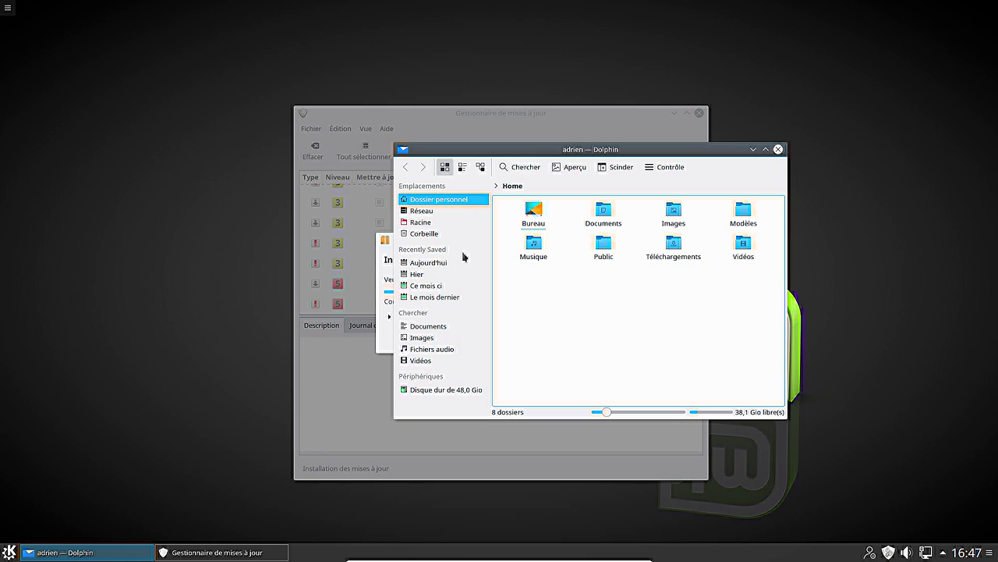
pyautogui.click(667, 167)
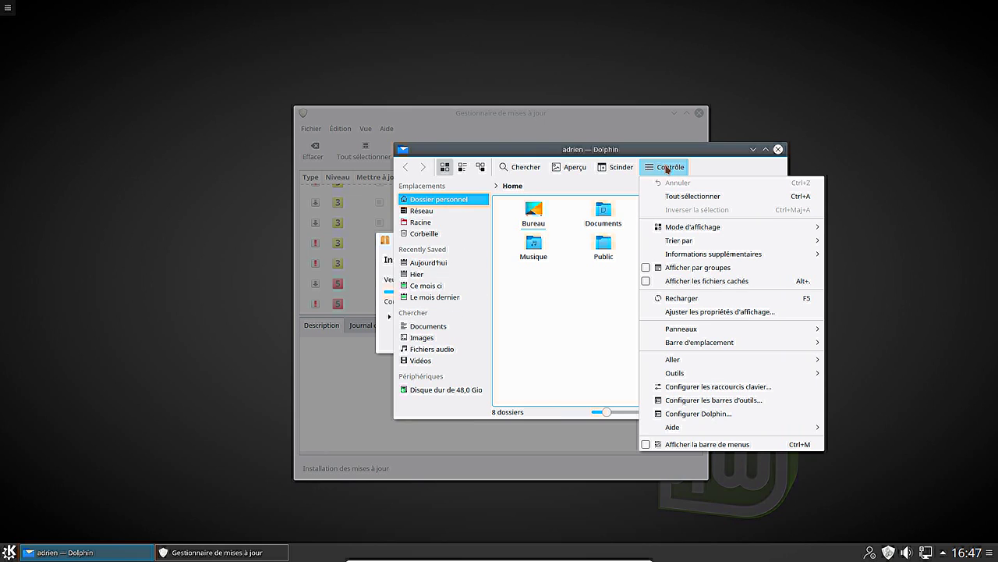
pyautogui.click(697, 445)
# Check Dolphin's version 15.12.3 in its About box, then close Dolphin
pyautogui.click(622, 165)
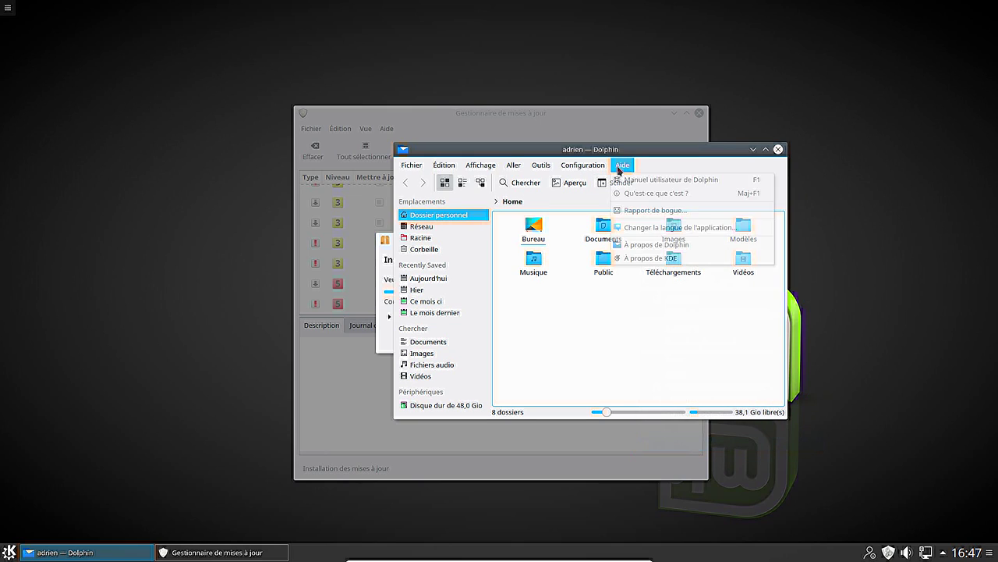
pyautogui.click(650, 247)
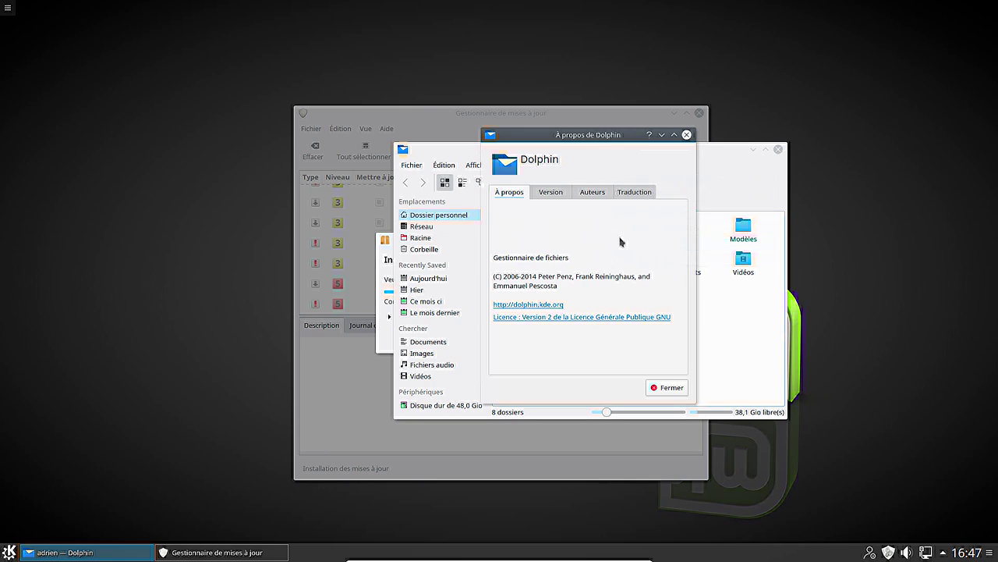
pyautogui.click(550, 192)
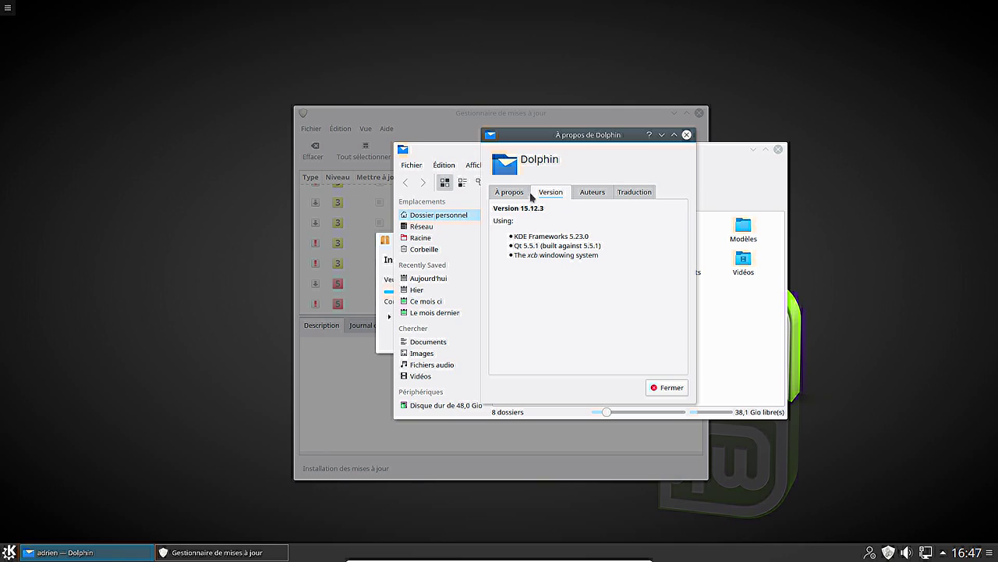
pyautogui.click(669, 387)
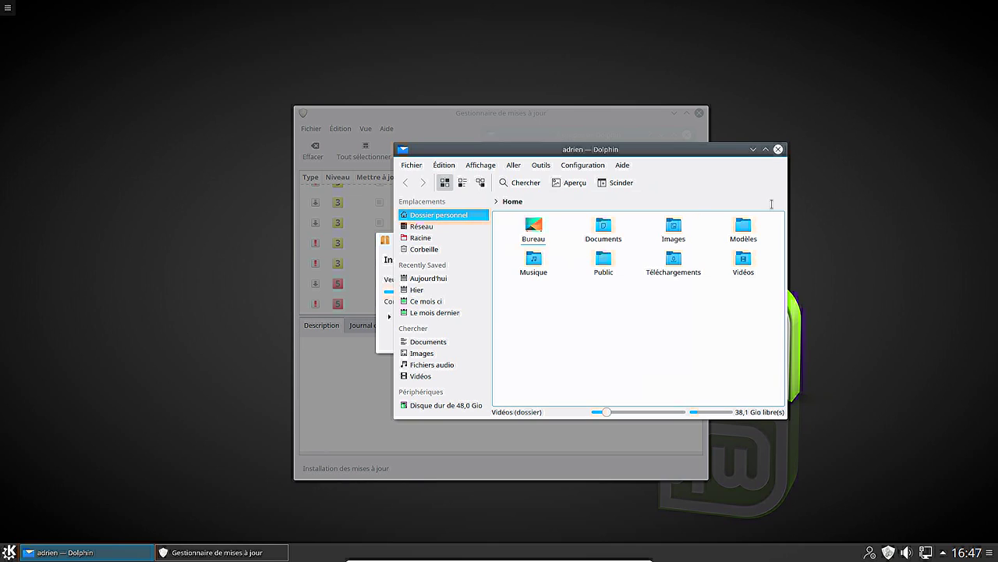
pyautogui.click(778, 149)
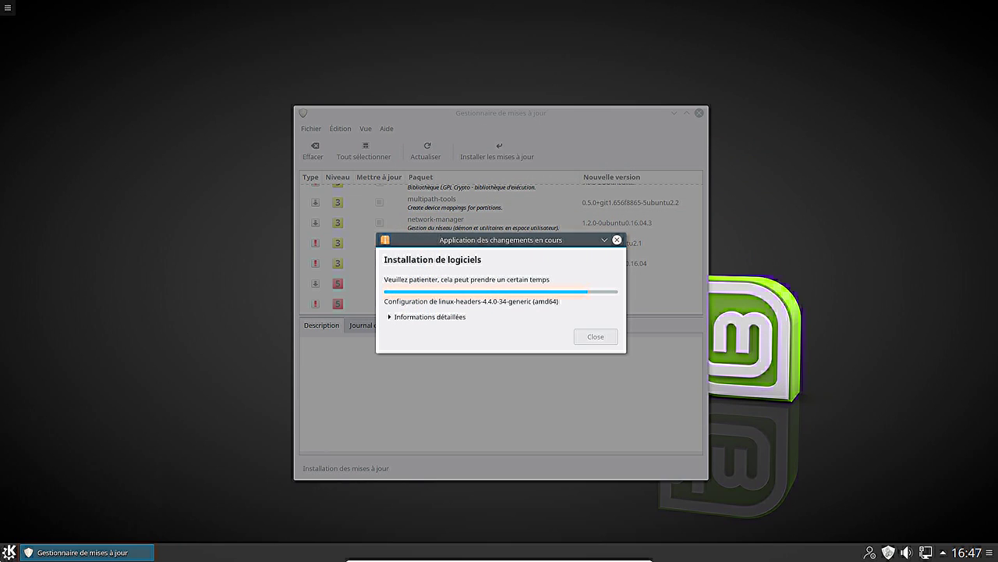
pyautogui.click(9, 552)
# Launch LibreOffice Impress from Bureautique and confirm version 5.1.4.2 in its About box
pyautogui.moveTo(102, 405)
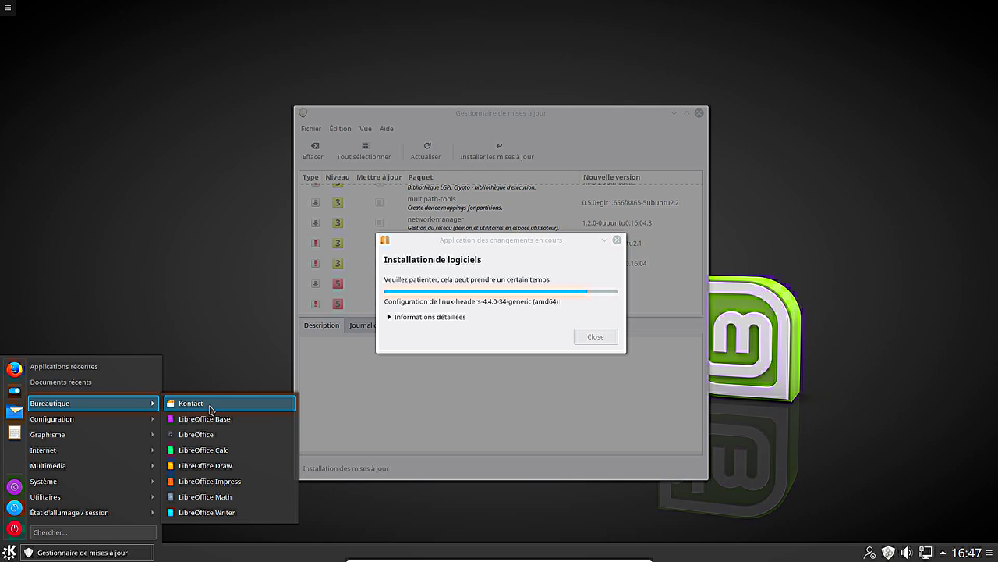
pyautogui.click(215, 481)
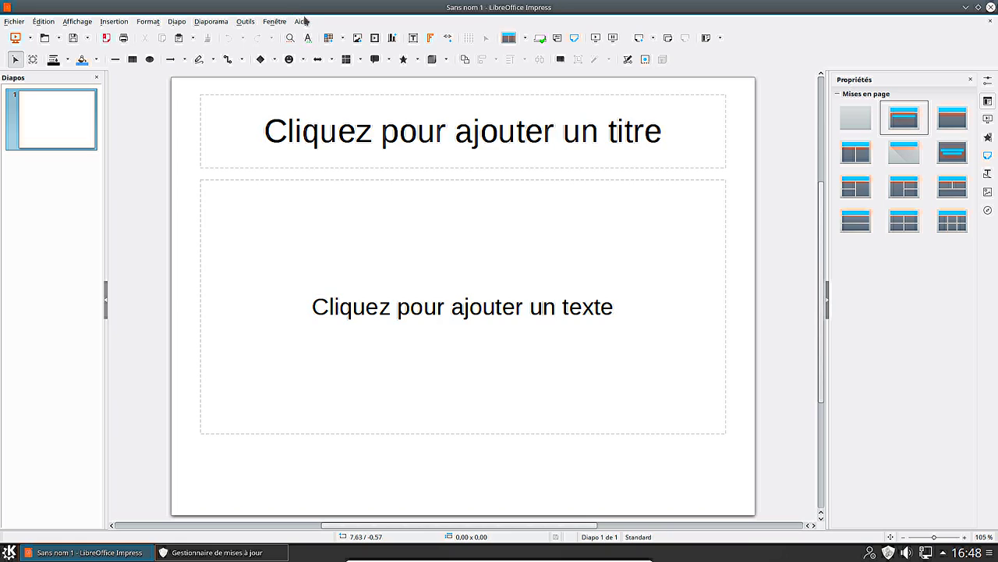
pyautogui.click(303, 24)
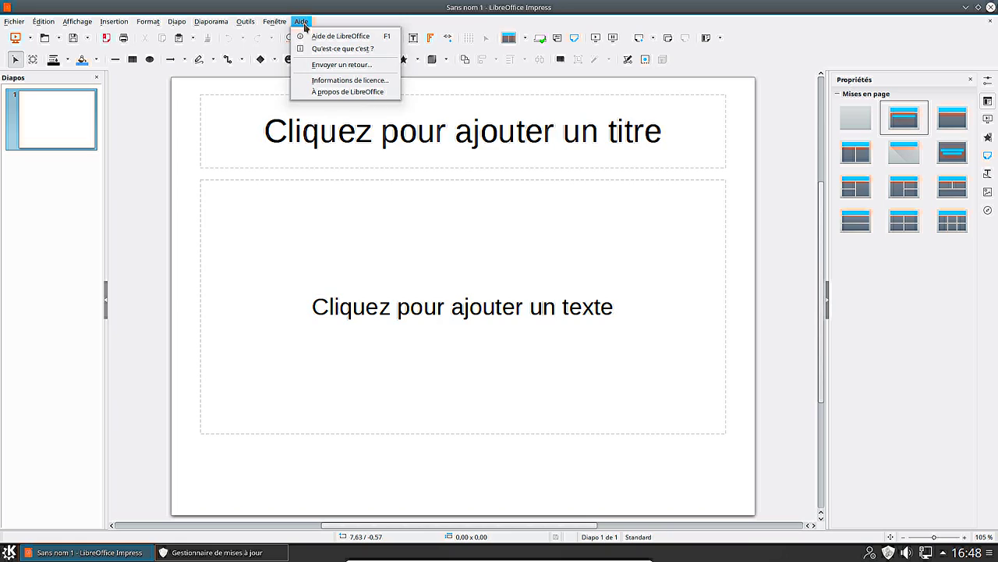
pyautogui.click(359, 92)
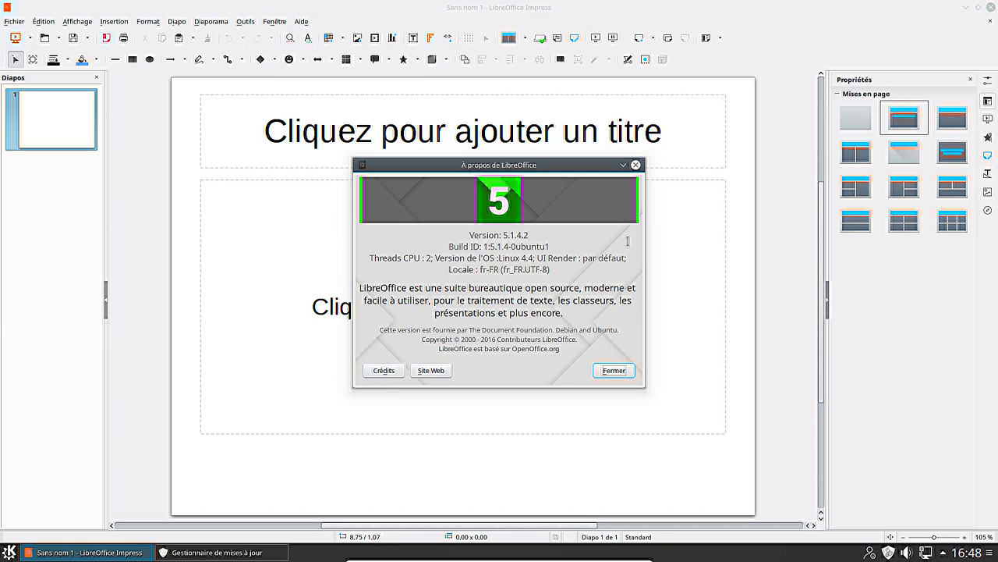
pyautogui.click(615, 370)
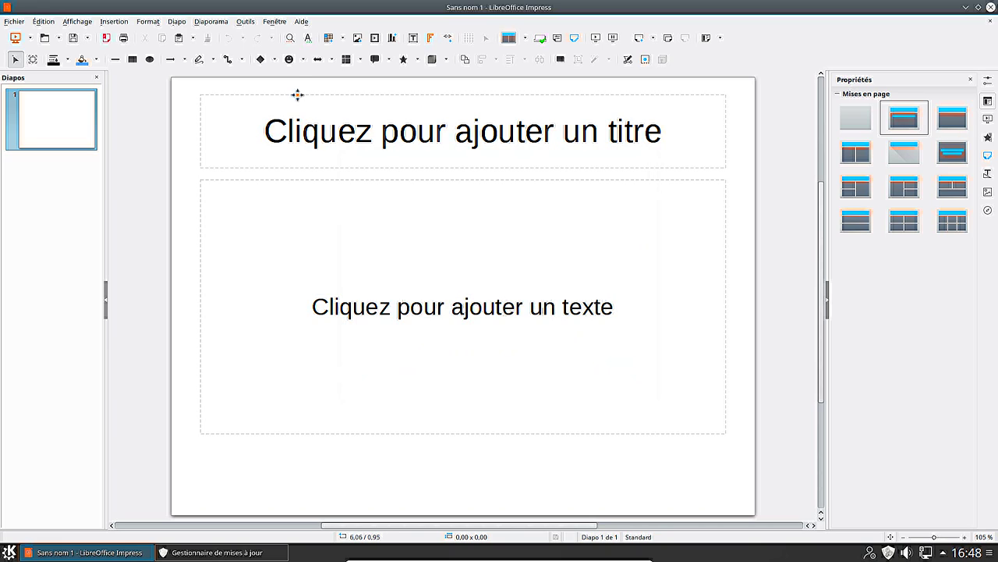
# Quit LibreOffice via Fichier > Quitter
pyautogui.click(16, 23)
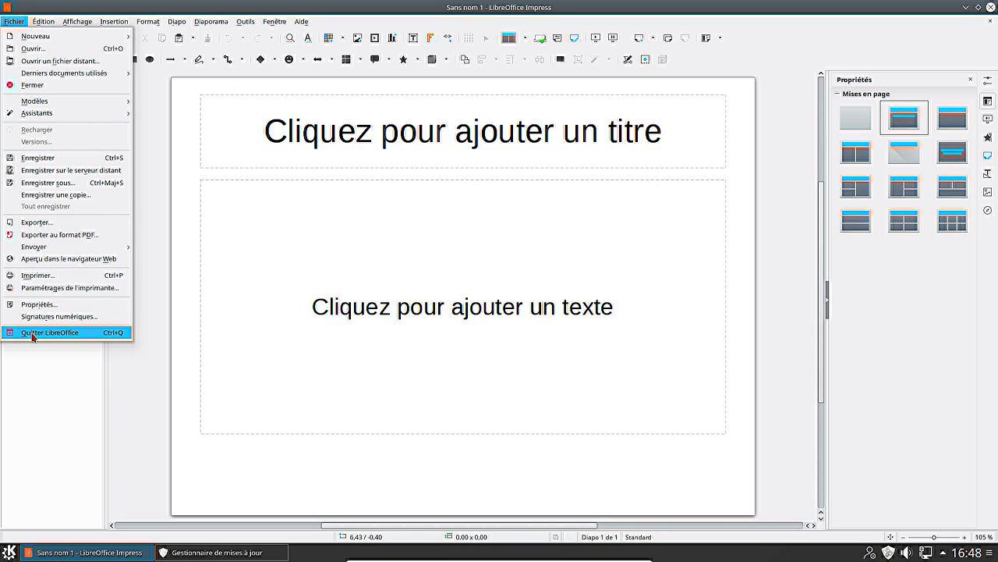
pyautogui.click(32, 333)
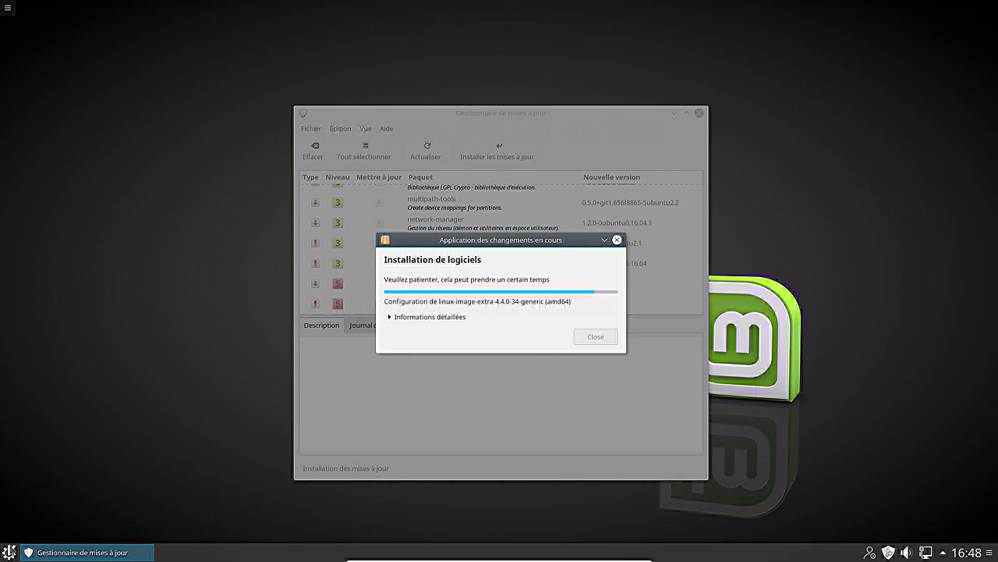
pyautogui.click(9, 551)
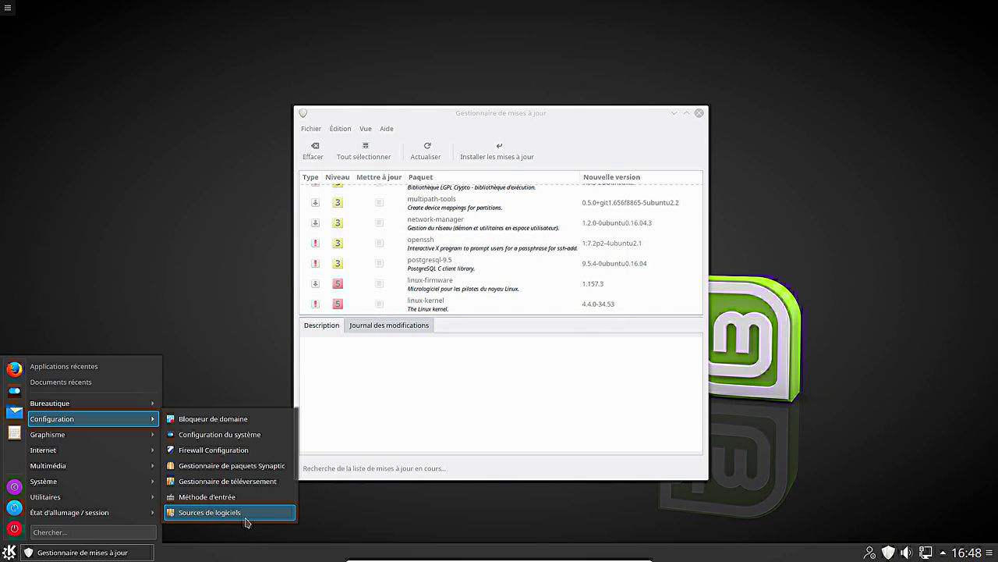
# Close the update manager once it shows 'Votre système est à jour'
pyautogui.moveTo(53, 440)
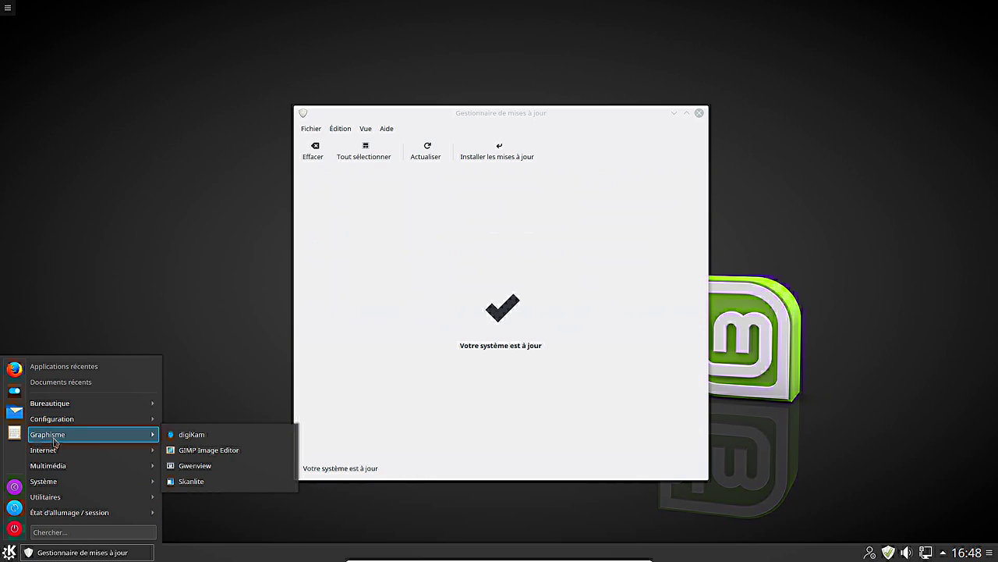
pyautogui.click(699, 114)
# Launch digiKam and GIMP from Graphisme and move the GIMP window to the top
pyautogui.moveTo(117, 434)
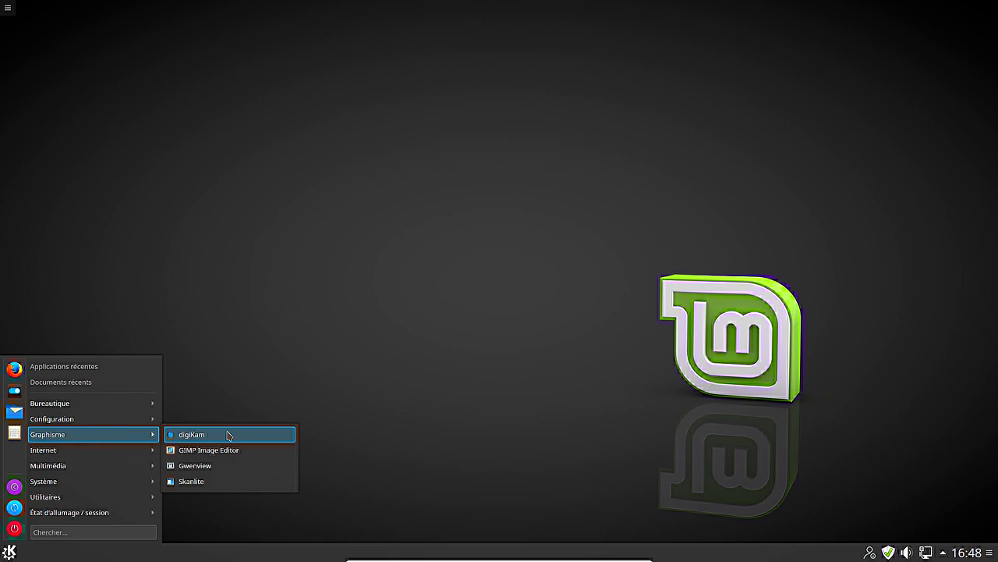
pyautogui.click(192, 434)
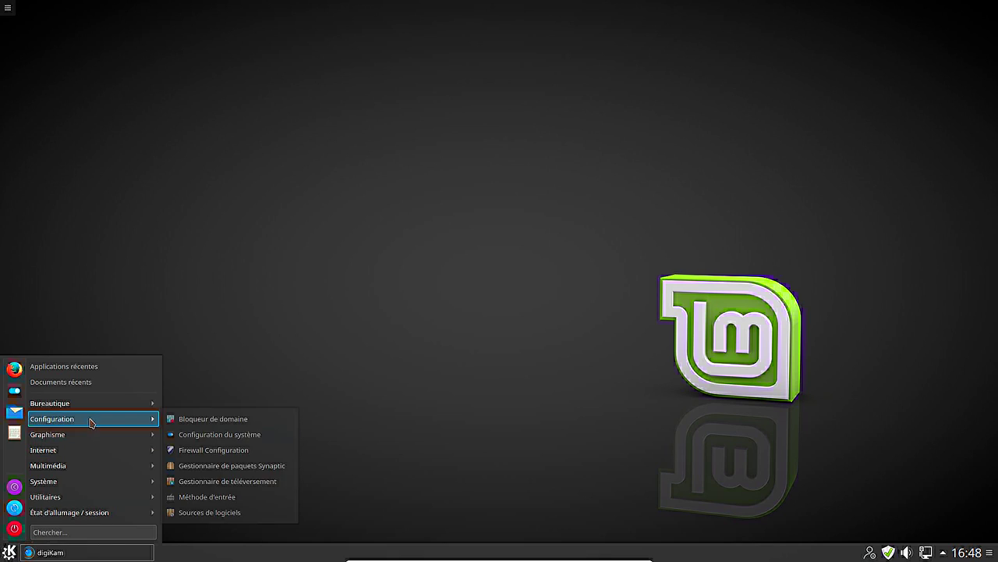
pyautogui.moveTo(91, 434)
pyautogui.click(208, 450)
pyautogui.hotkey('alt', 'F1')
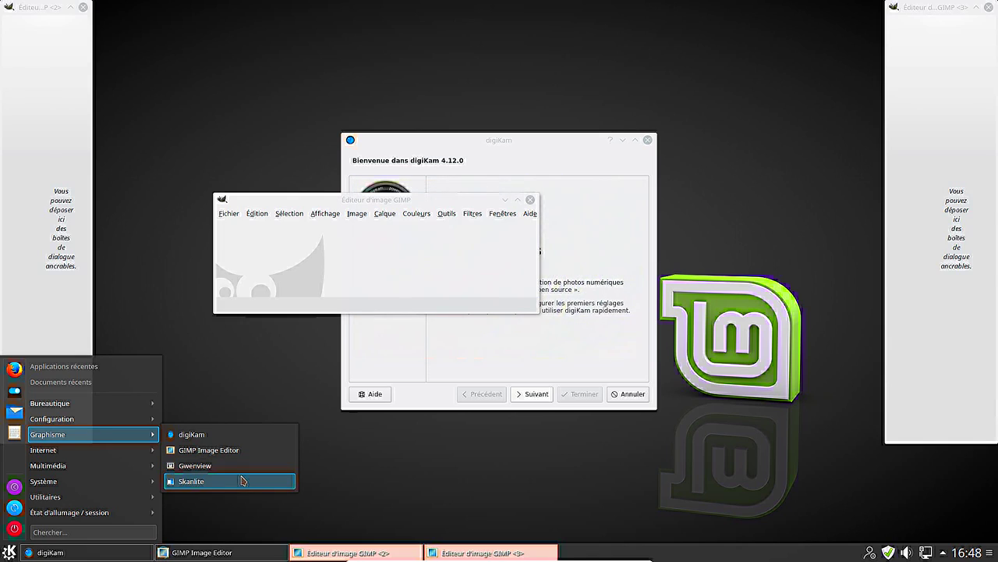
pyautogui.click(448, 201)
pyautogui.moveTo(449, 201); pyautogui.dragTo(377, 20)
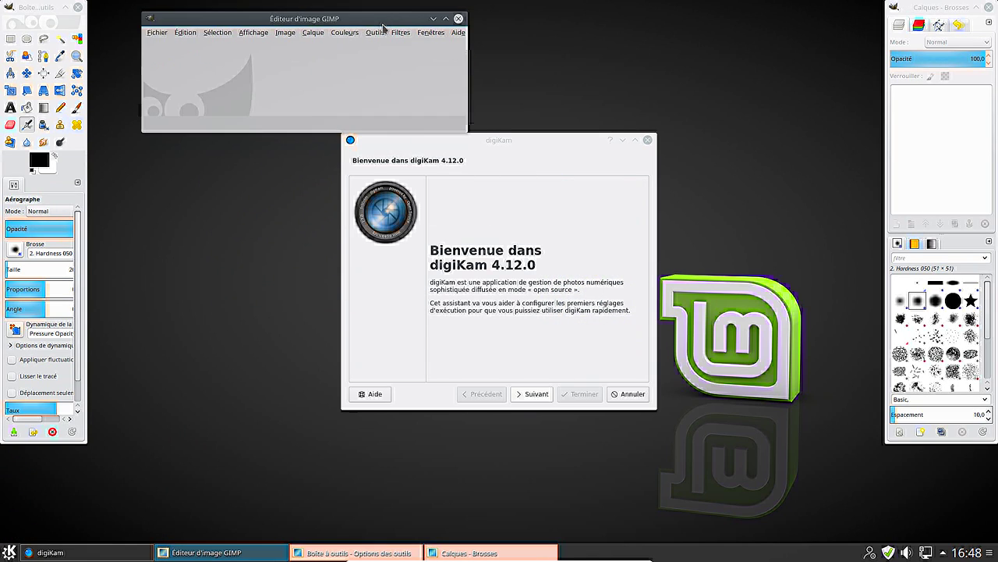
# Switch GIMP to single-window mode and confirm version 2.8.16 in its About box
pyautogui.click(439, 32)
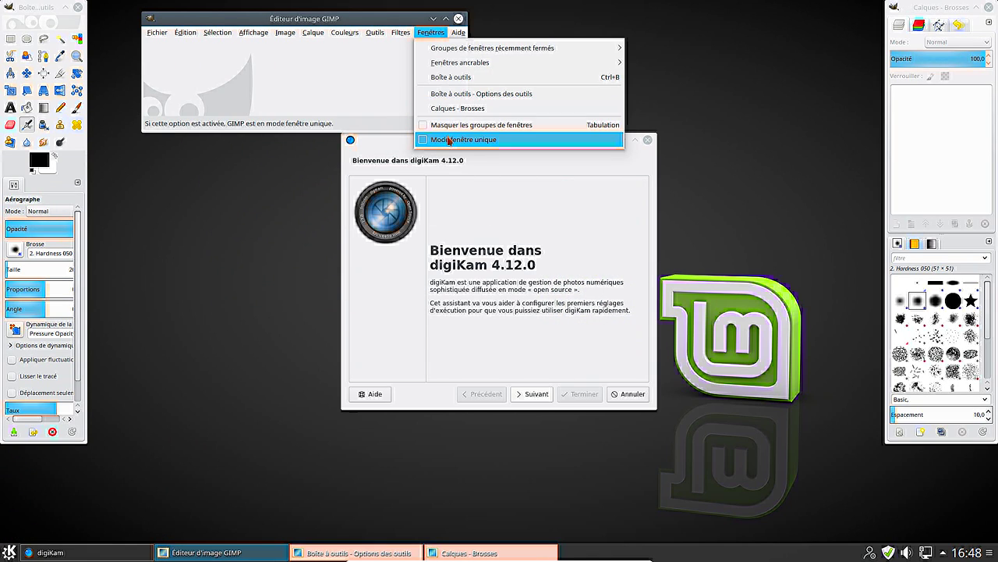
pyautogui.click(448, 139)
pyautogui.click(461, 33)
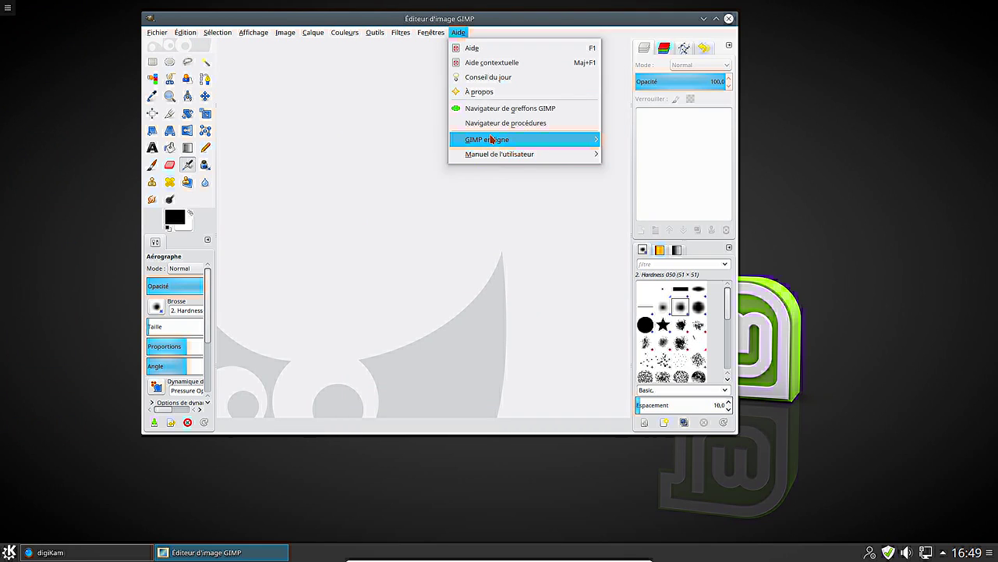
pyautogui.click(473, 92)
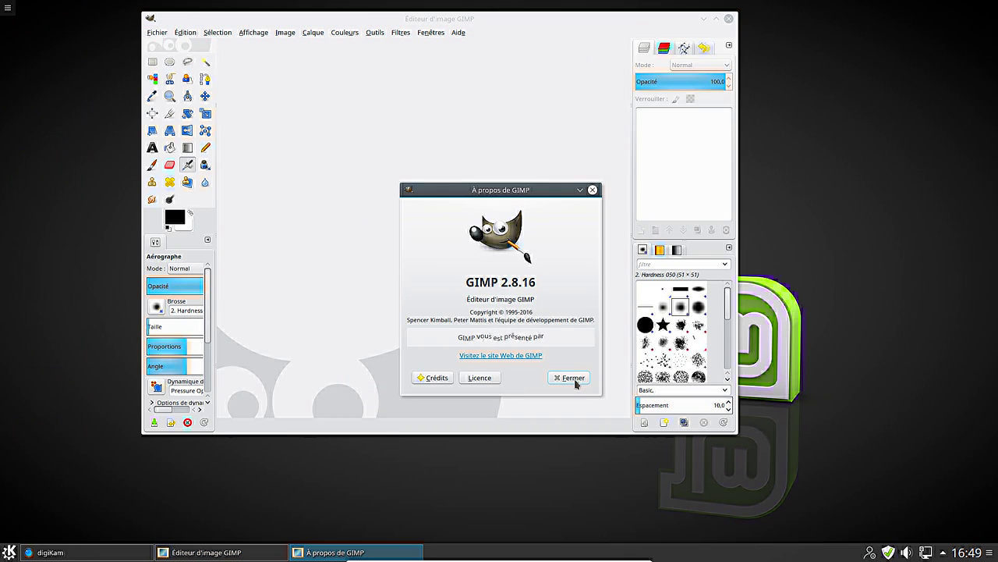
pyautogui.click(575, 381)
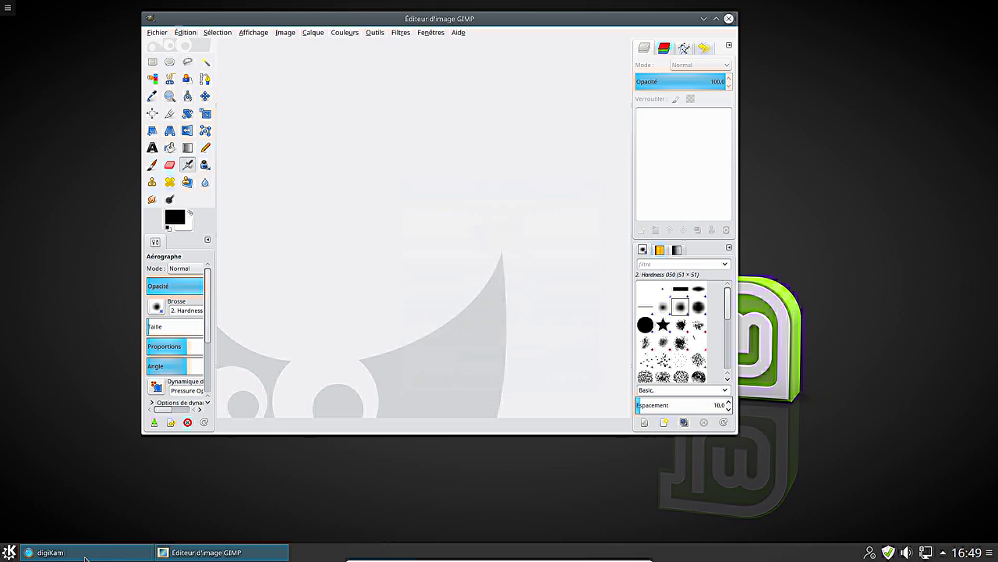
# Finish the digiKam first-run wizard with the default Images collection folder
pyautogui.click(538, 394)
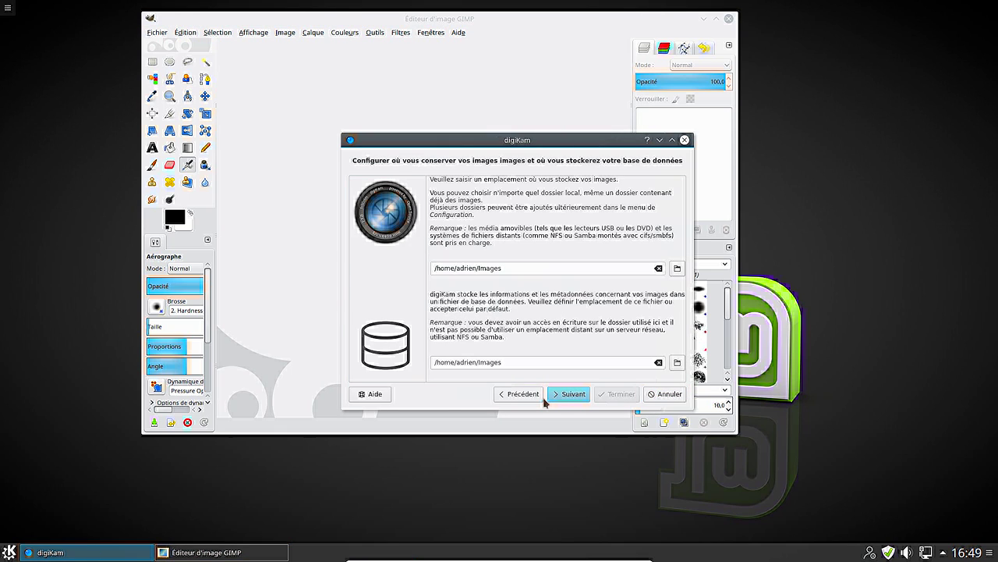
pyautogui.click(572, 396)
pyautogui.click(572, 395)
pyautogui.click(573, 394)
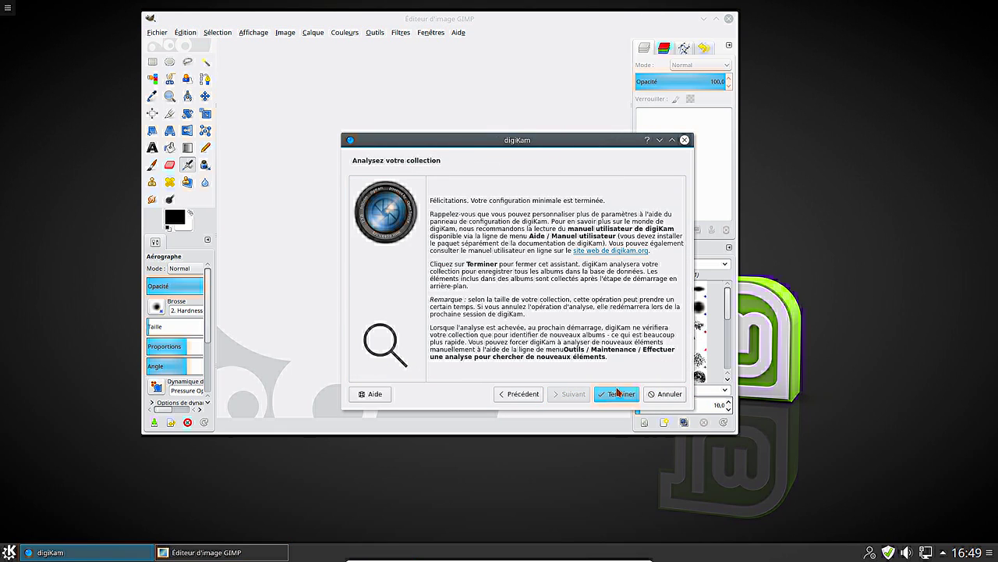
pyautogui.click(620, 394)
# Arrange the GIMP and digiKam windows and check digiKam version 4.12.0 in its About box
pyautogui.moveTo(403, 18); pyautogui.dragTo(271, 34)
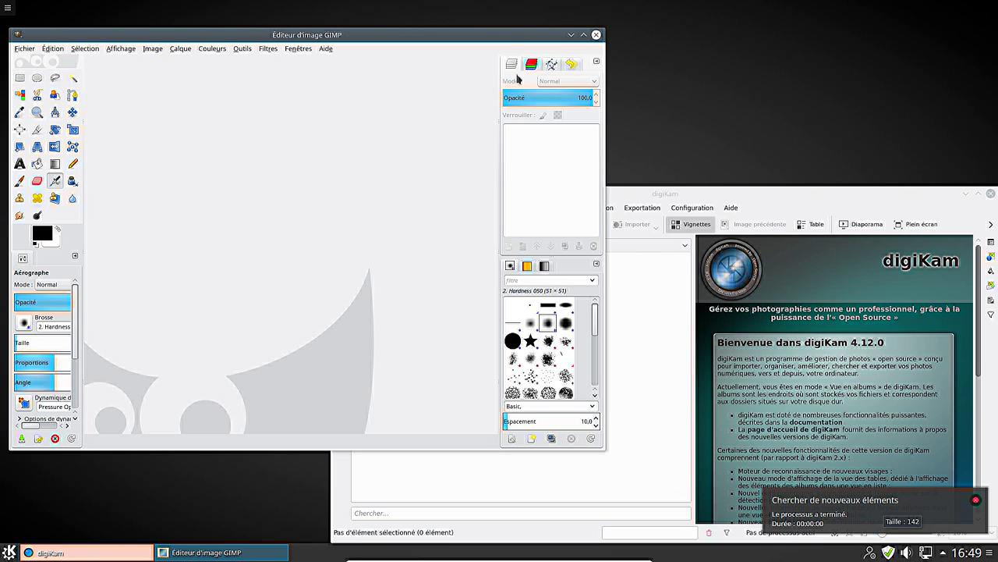
pyautogui.moveTo(731, 193); pyautogui.dragTo(731, 29)
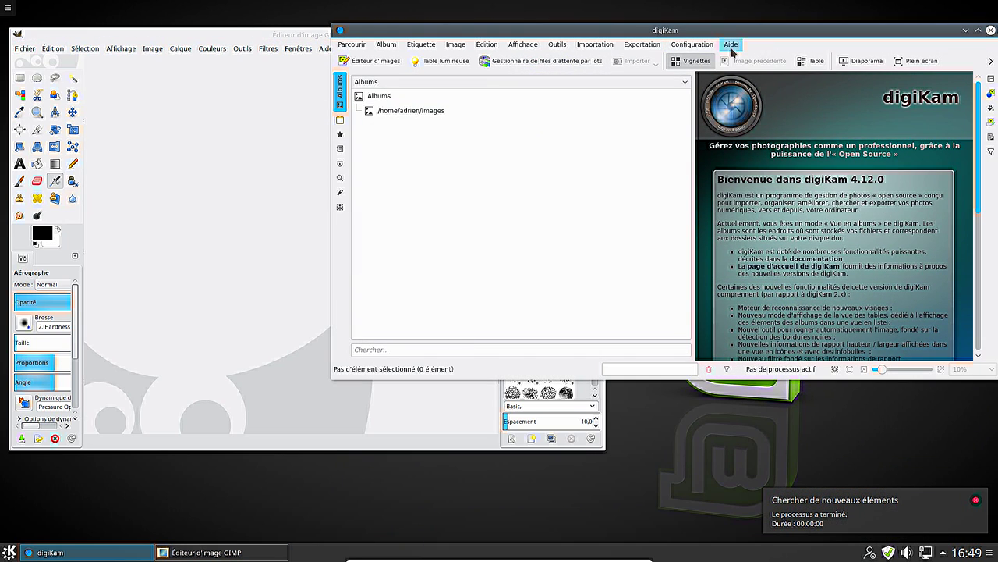
pyautogui.click(732, 48)
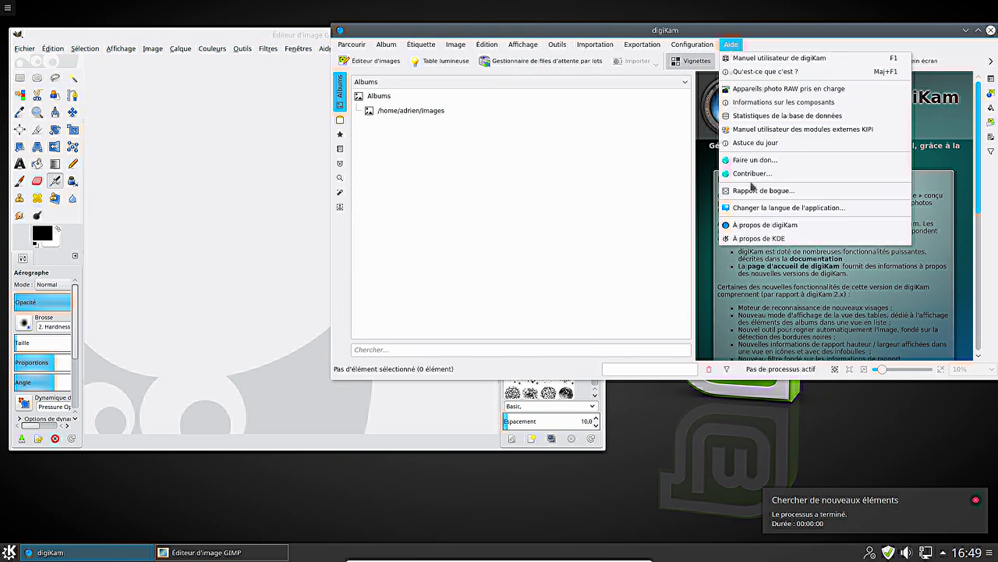
pyautogui.click(807, 226)
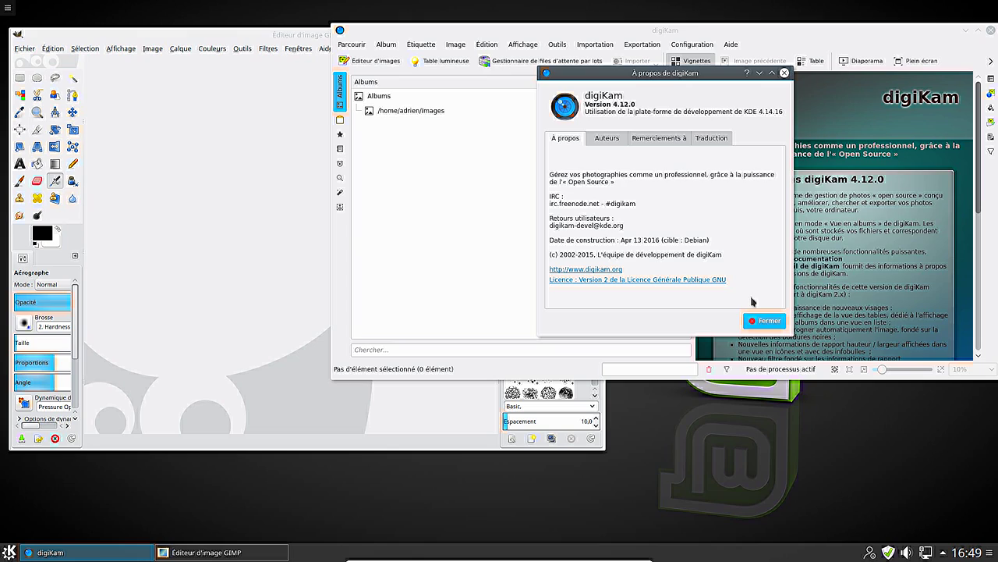
pyautogui.click(763, 320)
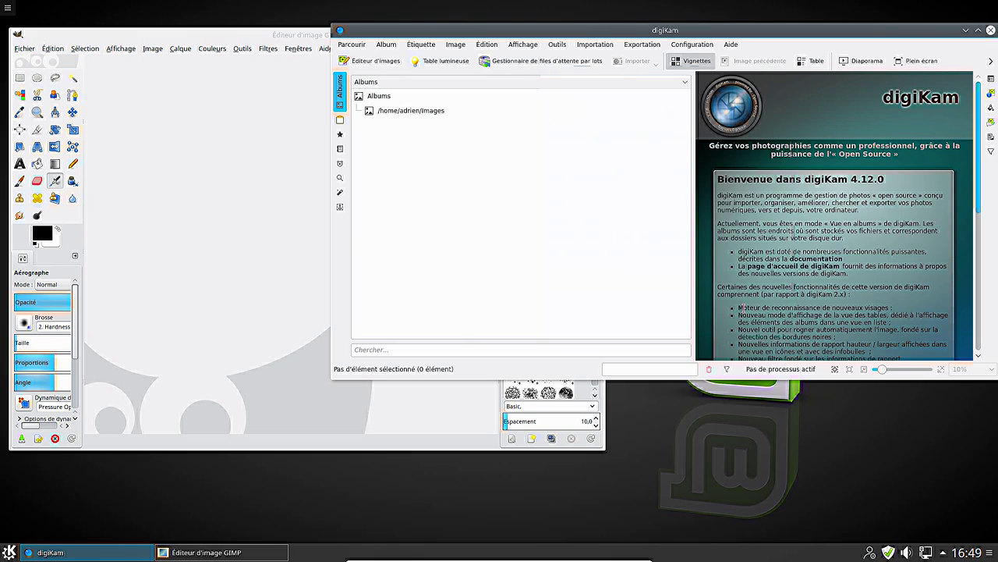
pyautogui.click(10, 553)
# Launch Dolphin from the search and move its window to the screen centre
pyautogui.moveTo(89, 417)
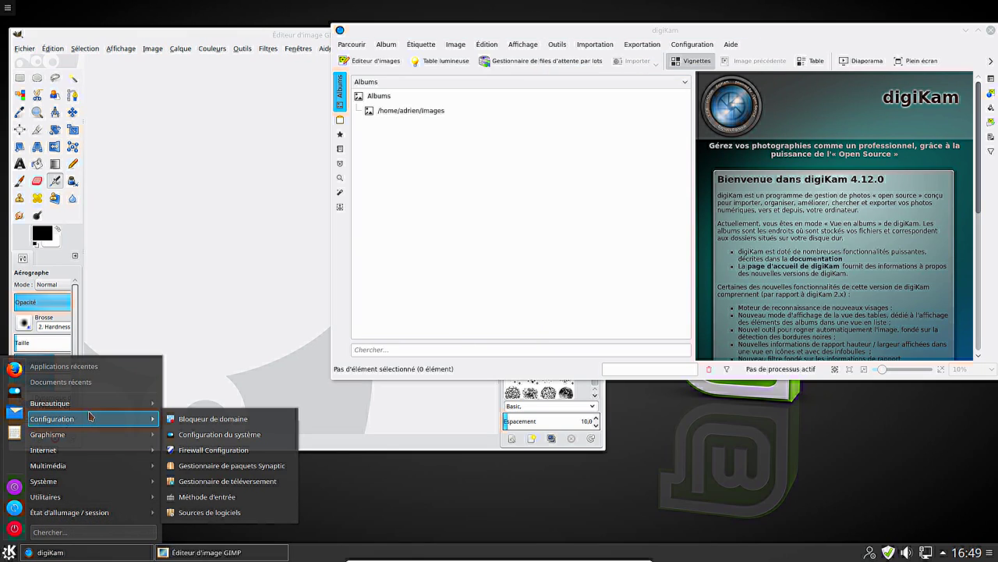
pyautogui.write('dolphin')
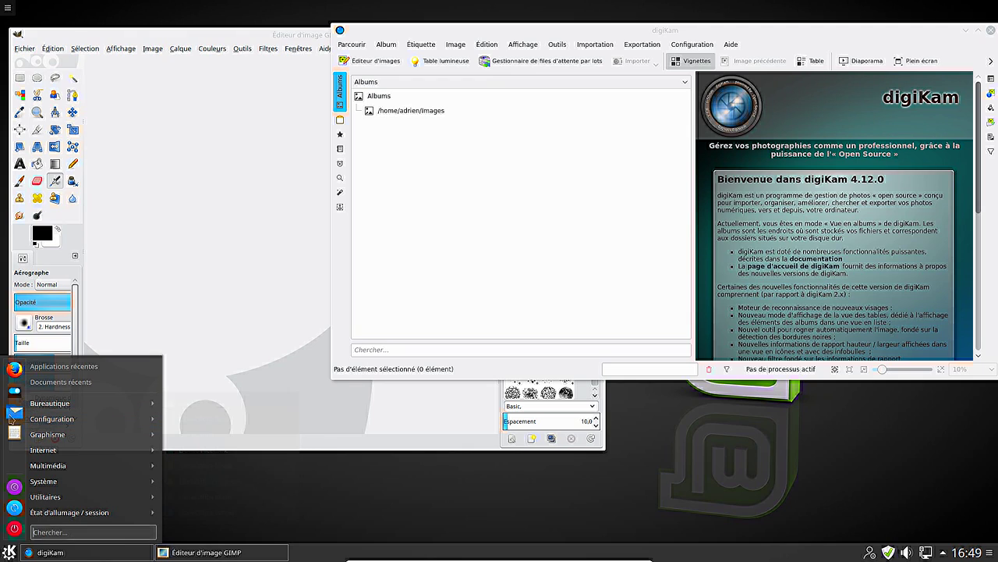
pyautogui.press('Return')
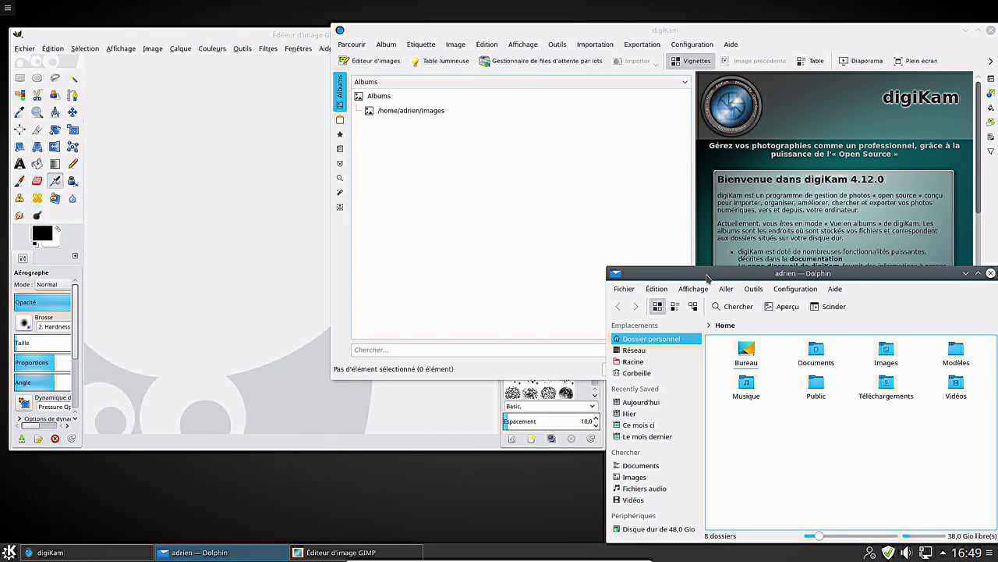
pyautogui.moveTo(697, 276); pyautogui.dragTo(445, 201)
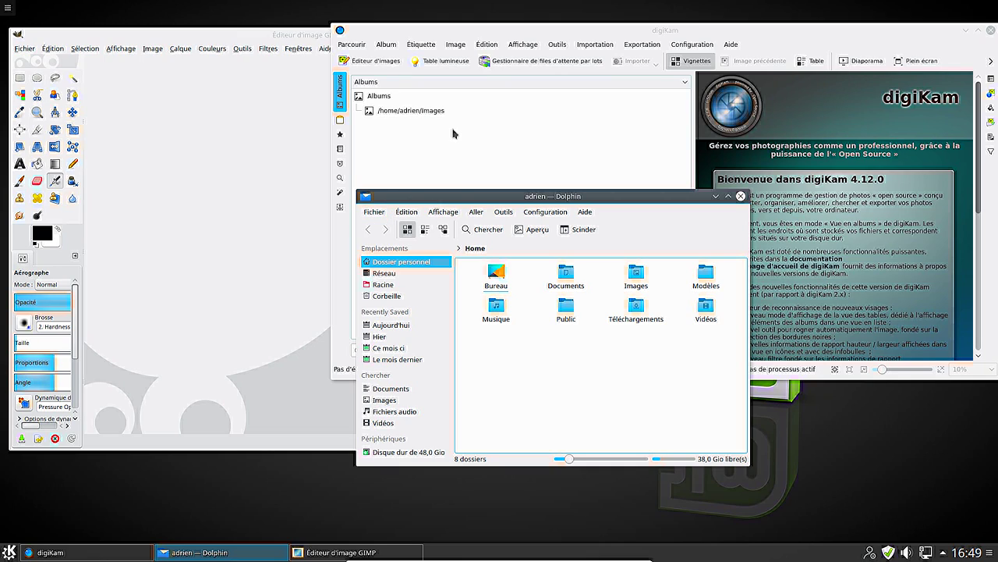
# Look through Dolphin's Affichage > Trier par menu, then close the Dolphin window
pyautogui.click(440, 212)
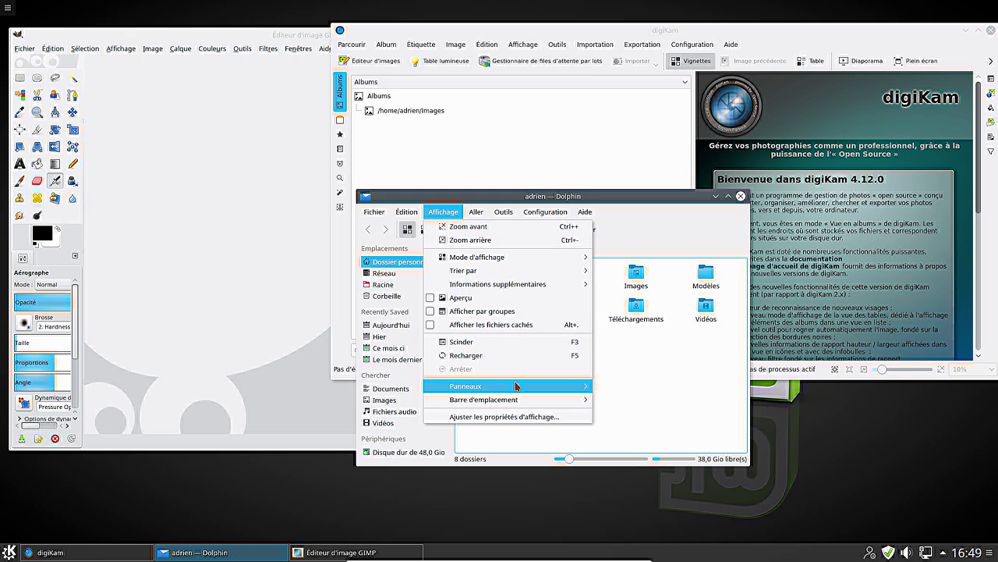
pyautogui.moveTo(517, 266)
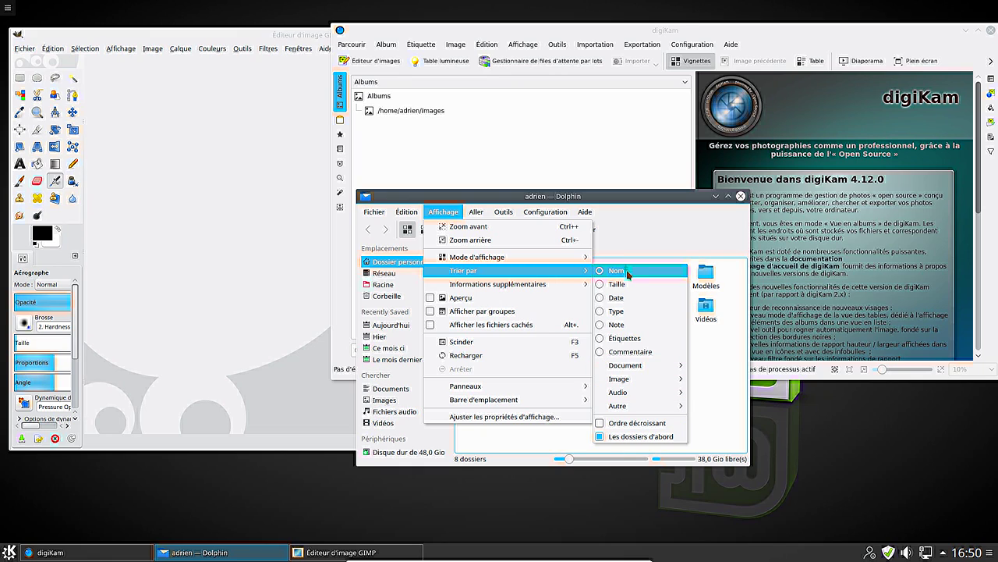
pyautogui.click(741, 195)
pyautogui.click(741, 195)
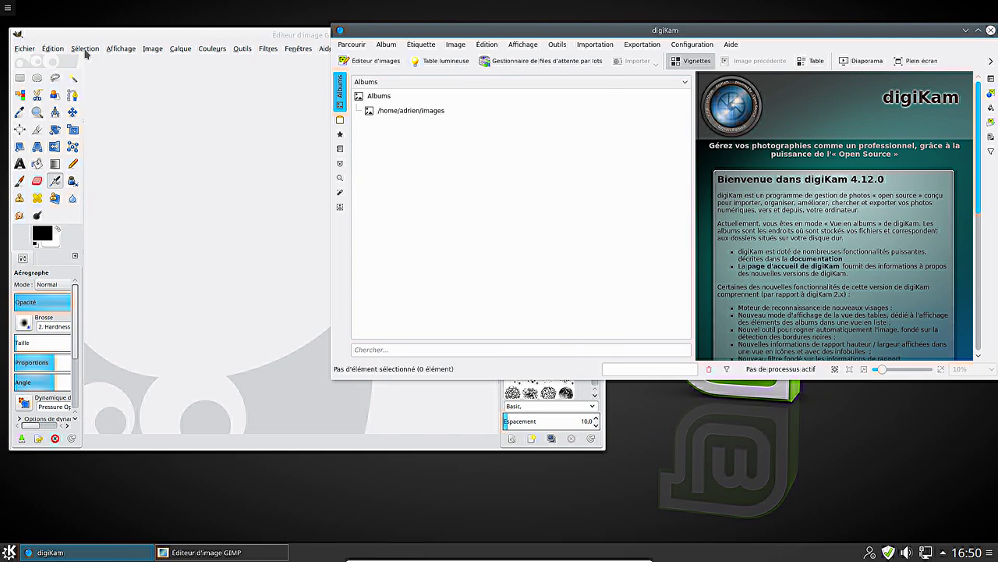
# Bring GIMP forward, browse Fichier > Créer, and pick the Couleurs > Niveaux (Levels) tool
pyautogui.click(84, 49)
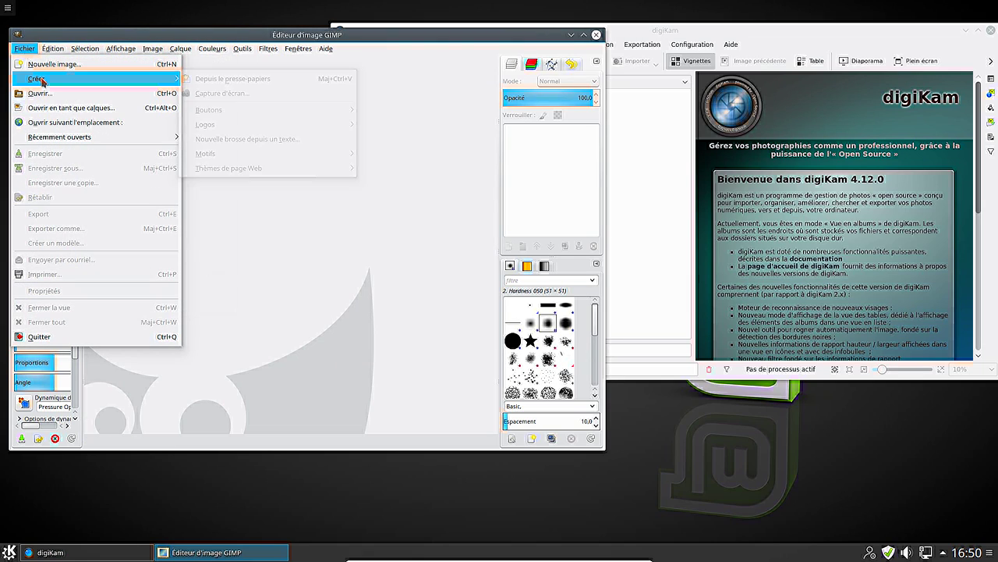
pyautogui.moveTo(47, 79)
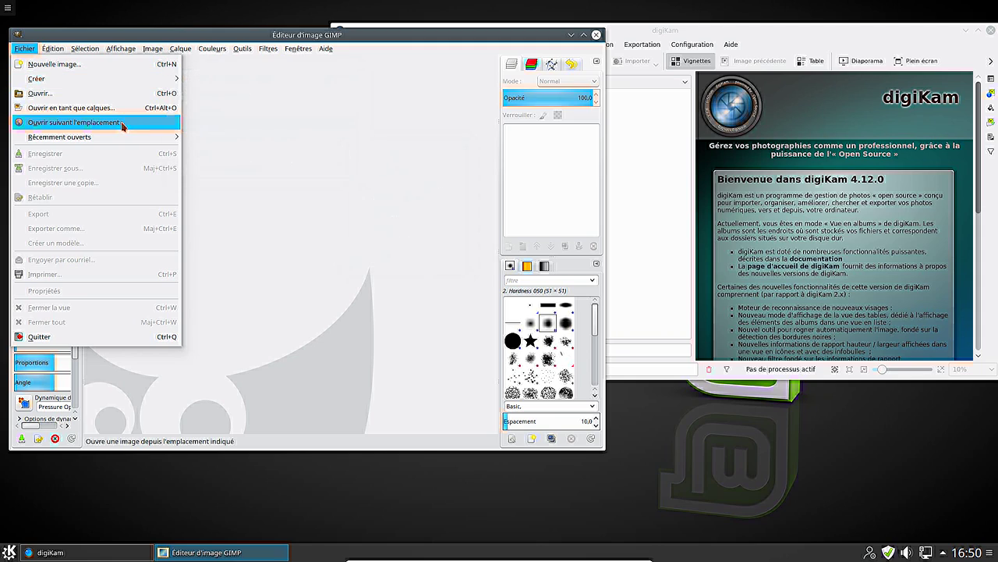
pyautogui.moveTo(222, 50)
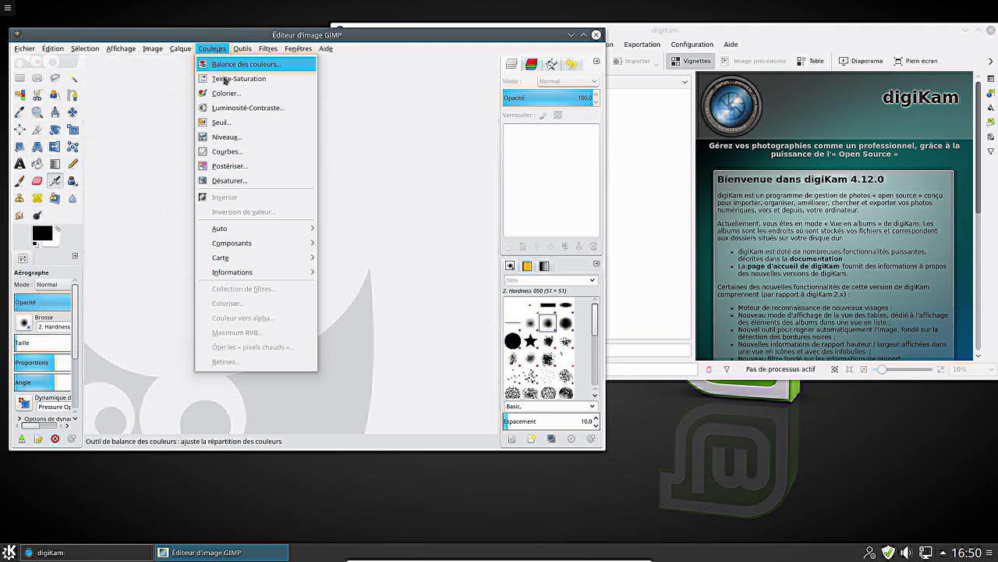
pyautogui.click(226, 137)
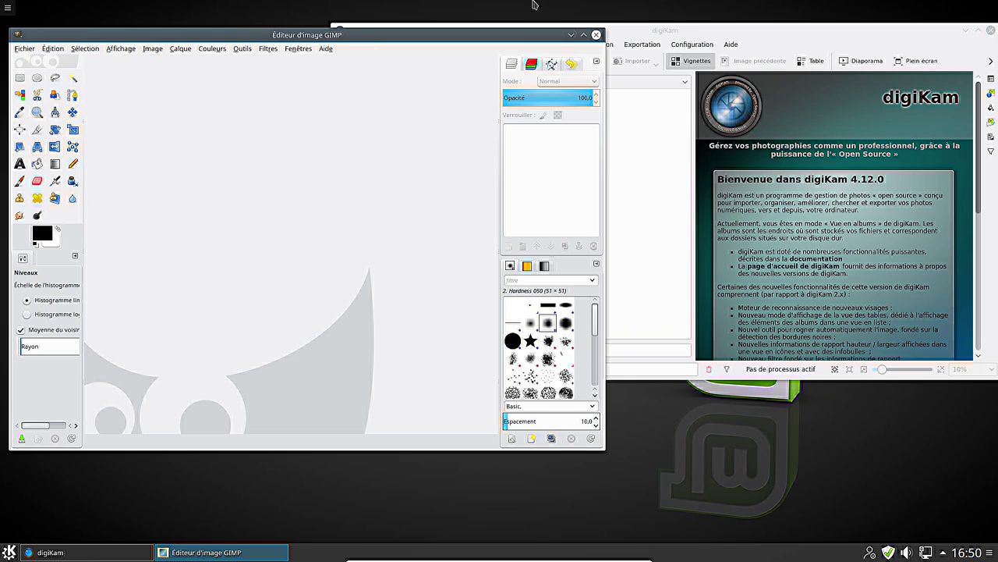
# Close GIMP, then quit digiKam through its Parcourir > Quitter menu
pyautogui.click(597, 36)
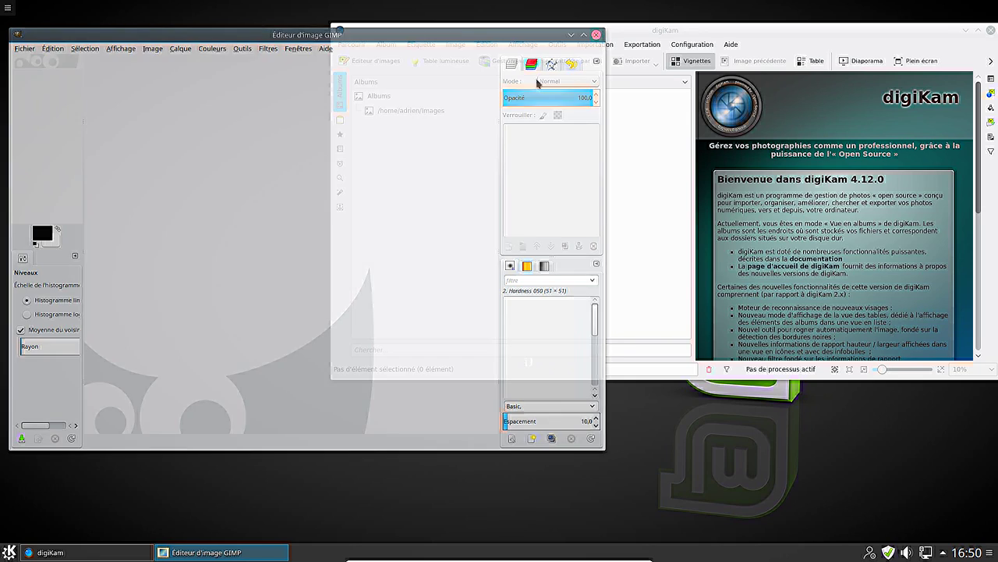
pyautogui.click(348, 45)
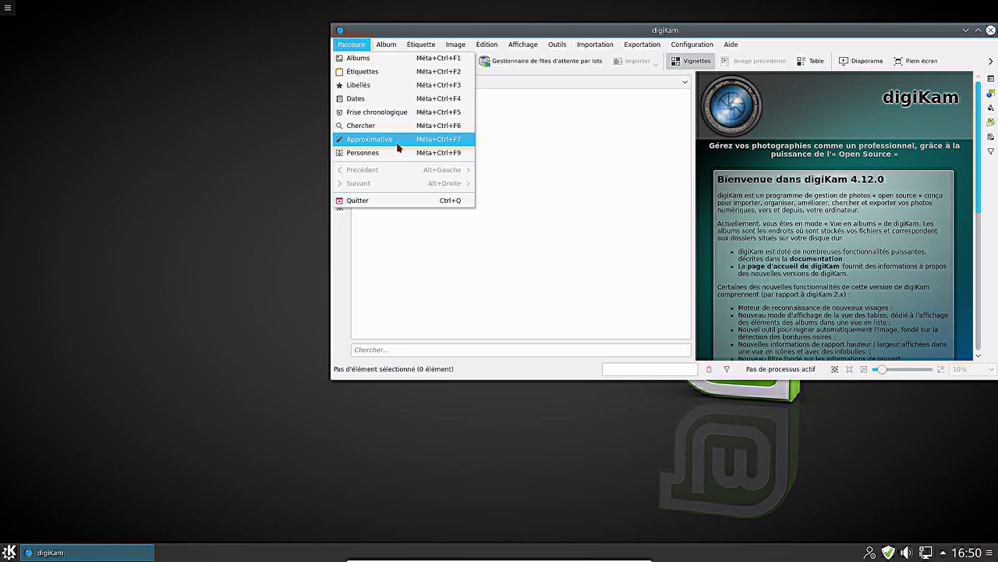
pyautogui.click(380, 200)
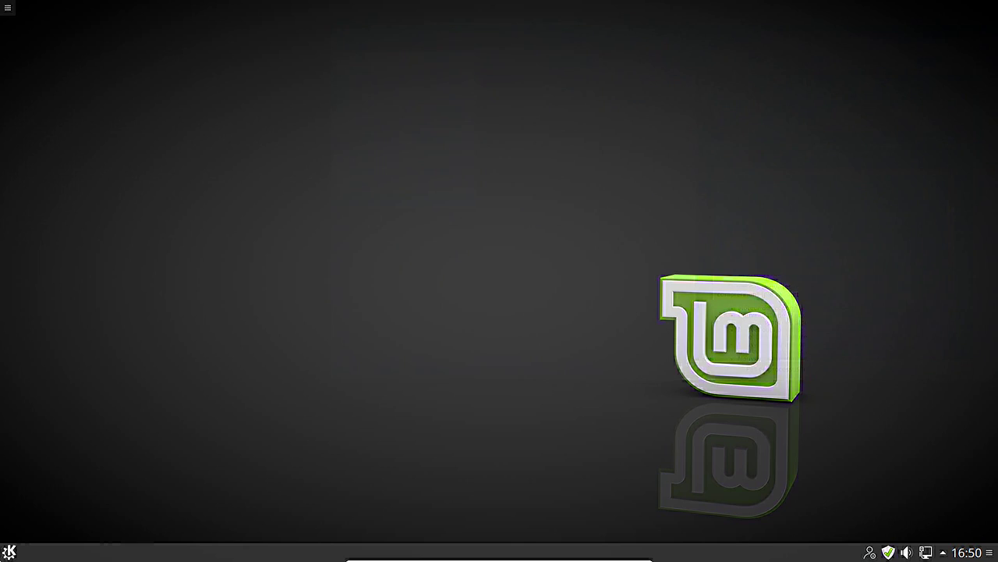
# Launch KMail from the Internet launcher category and acknowledge its fatal « Parent non valable » error
pyautogui.click(10, 553)
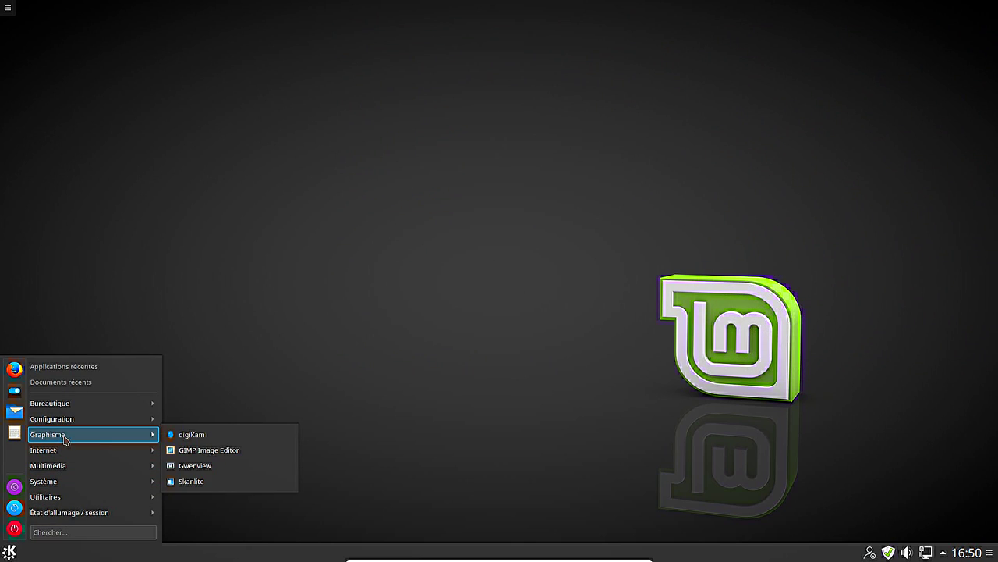
pyautogui.moveTo(63, 453)
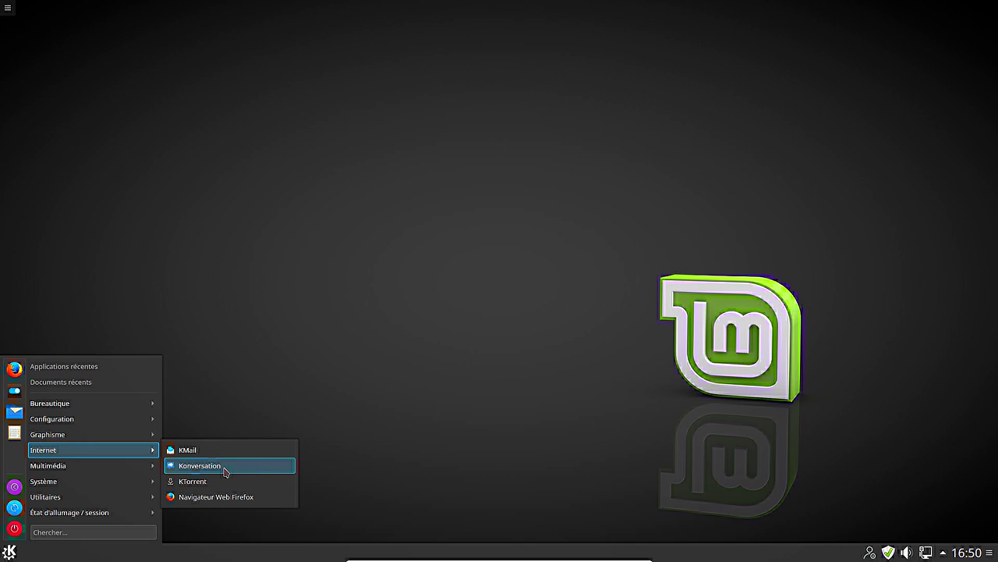
pyautogui.click(227, 451)
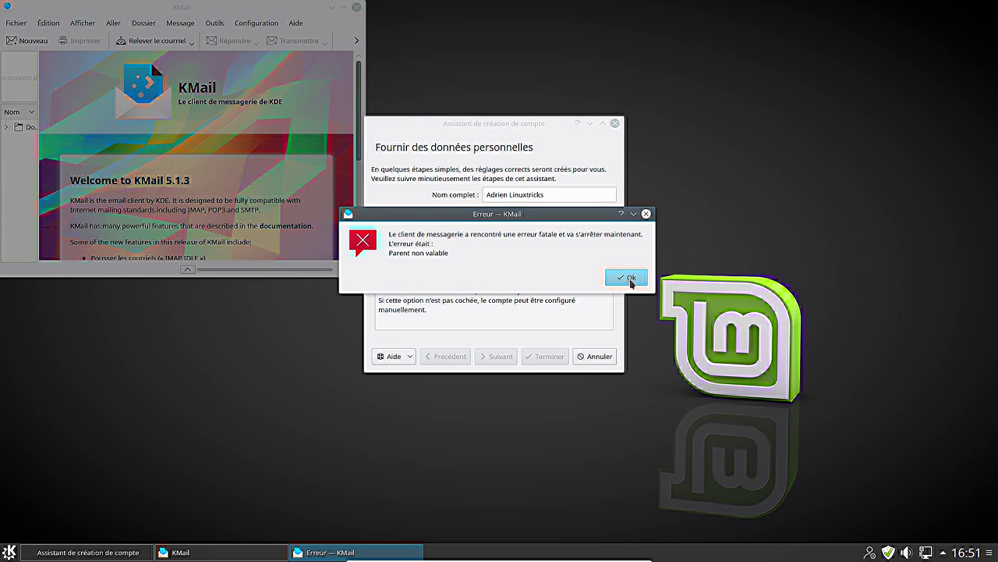
pyautogui.click(629, 279)
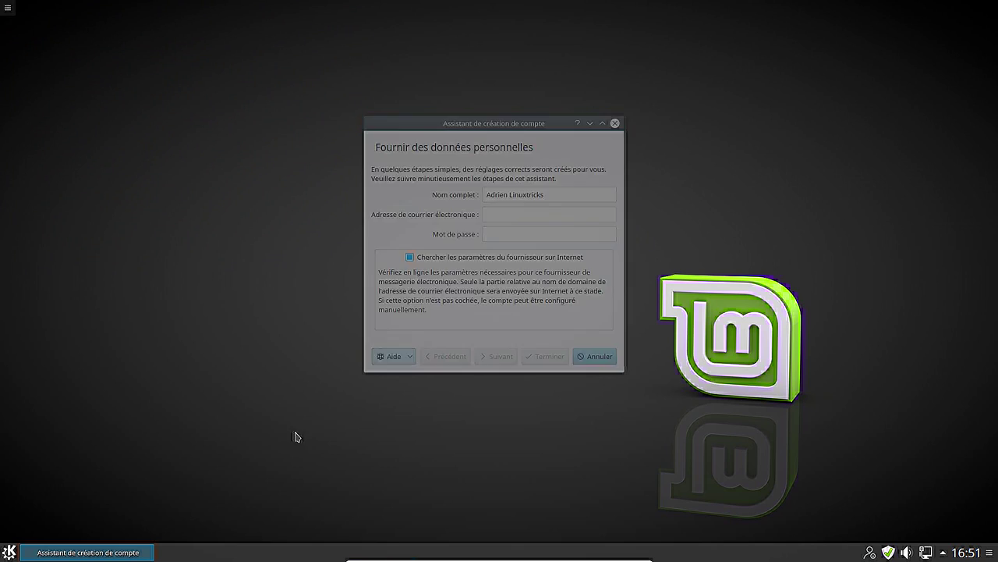
# Relaunch KMail from the launcher, reaching its account creation assistant
pyautogui.click(9, 552)
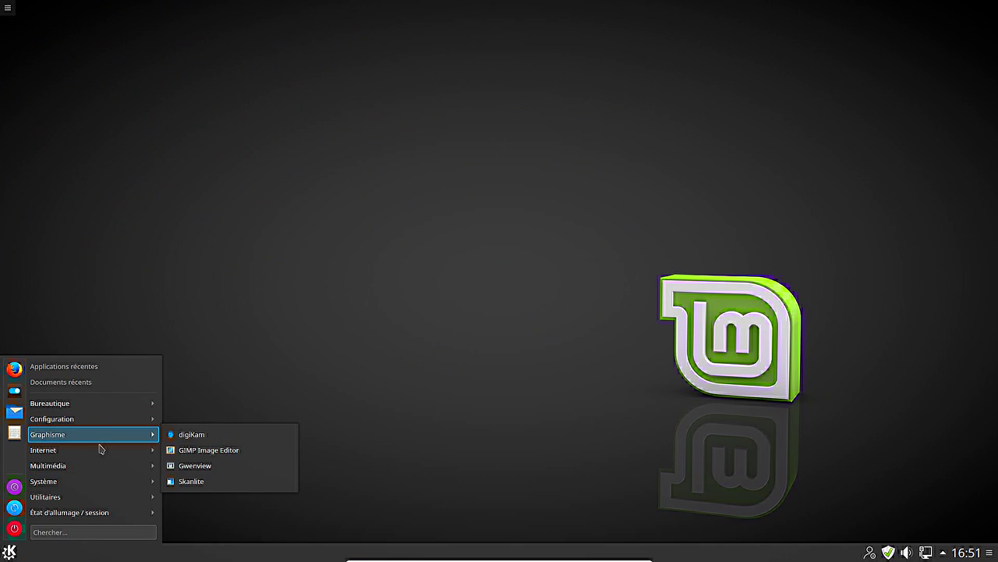
pyautogui.moveTo(100, 450)
pyautogui.click(220, 449)
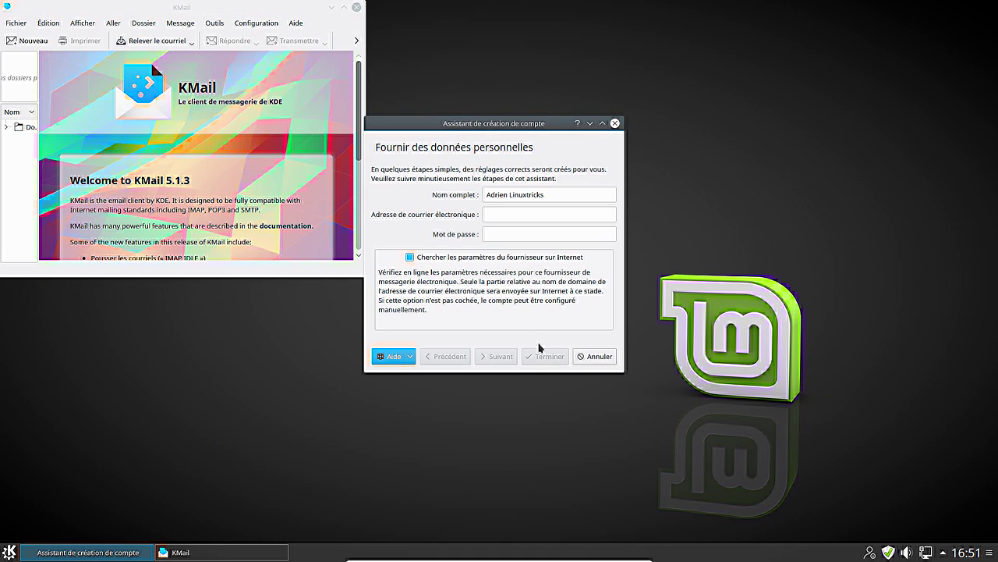
pyautogui.click(578, 356)
# Check KMail's About Version tab (KDE Frameworks 5.23.0, Qt 5.5.1), then quit KMail
pyautogui.click(296, 23)
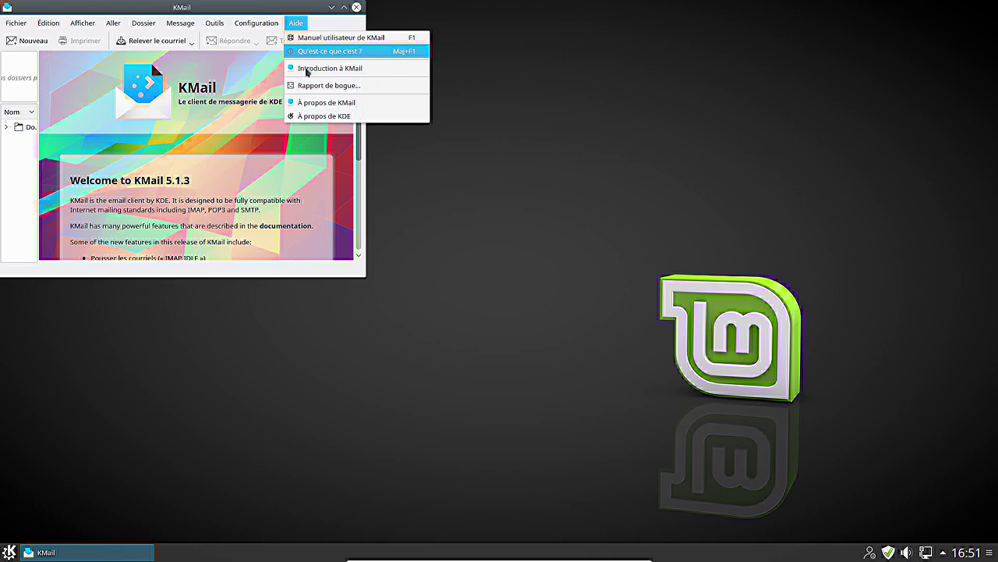
pyautogui.click(335, 102)
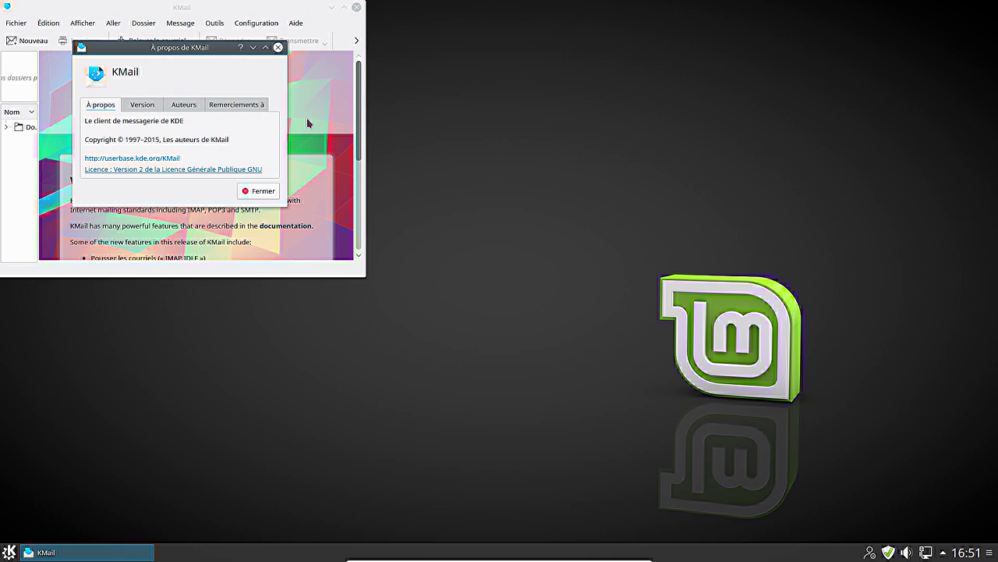
pyautogui.click(141, 107)
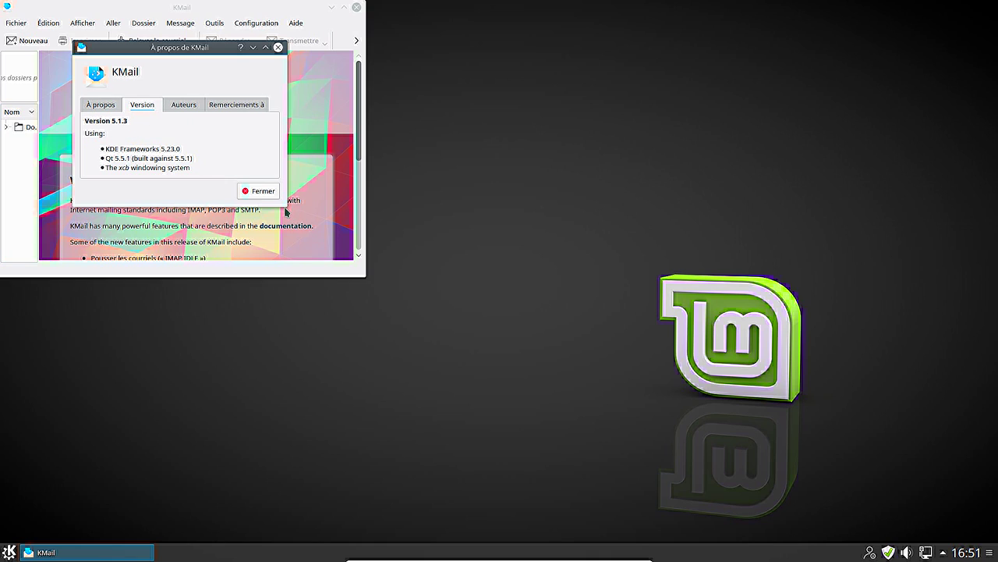
pyautogui.moveTo(285, 209); pyautogui.dragTo(402, 308)
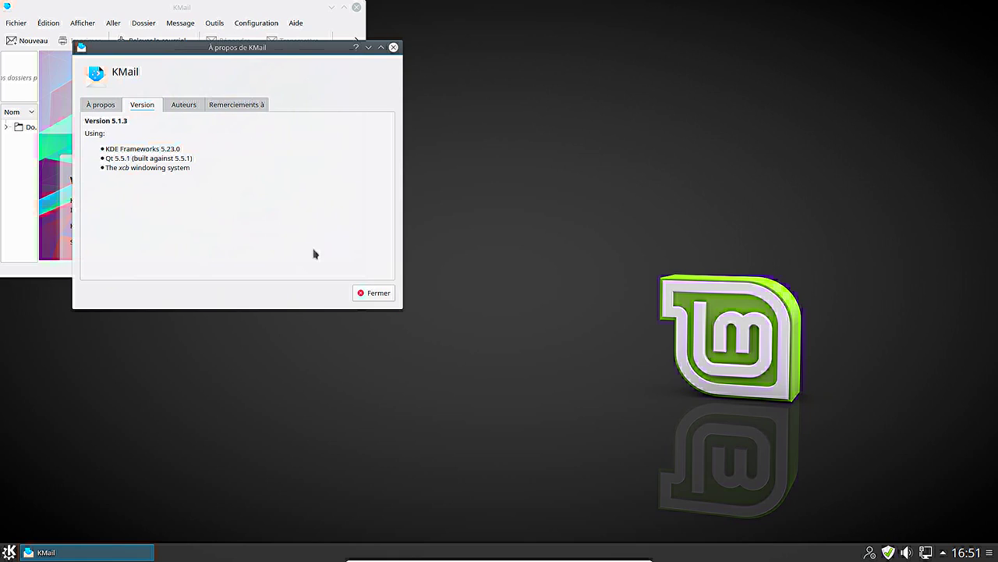
pyautogui.click(370, 295)
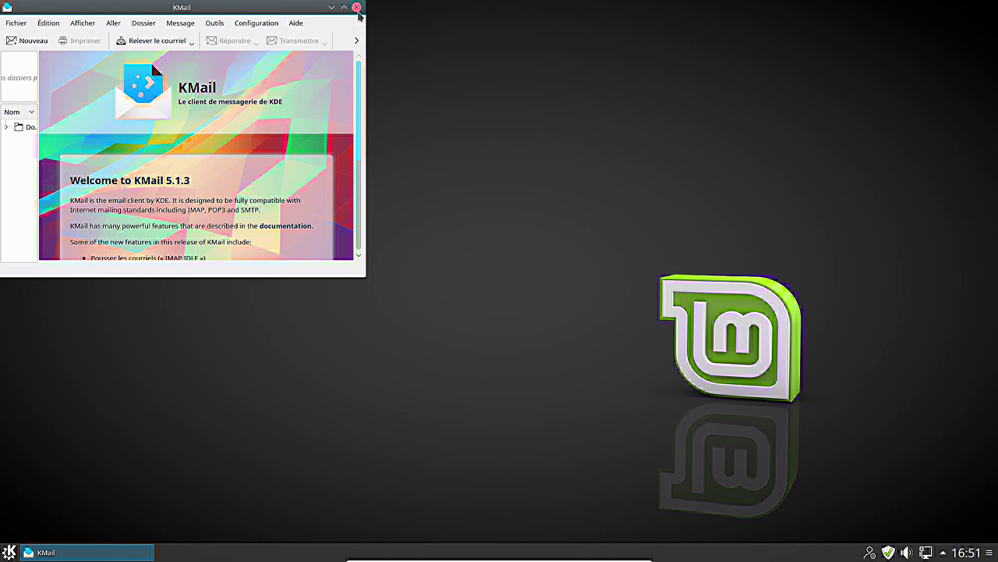
pyautogui.click(356, 8)
pyautogui.click(9, 552)
# Launch Firefox, confirm version 48.0 in À propos de Firefox, and centre the window
pyautogui.moveTo(120, 441)
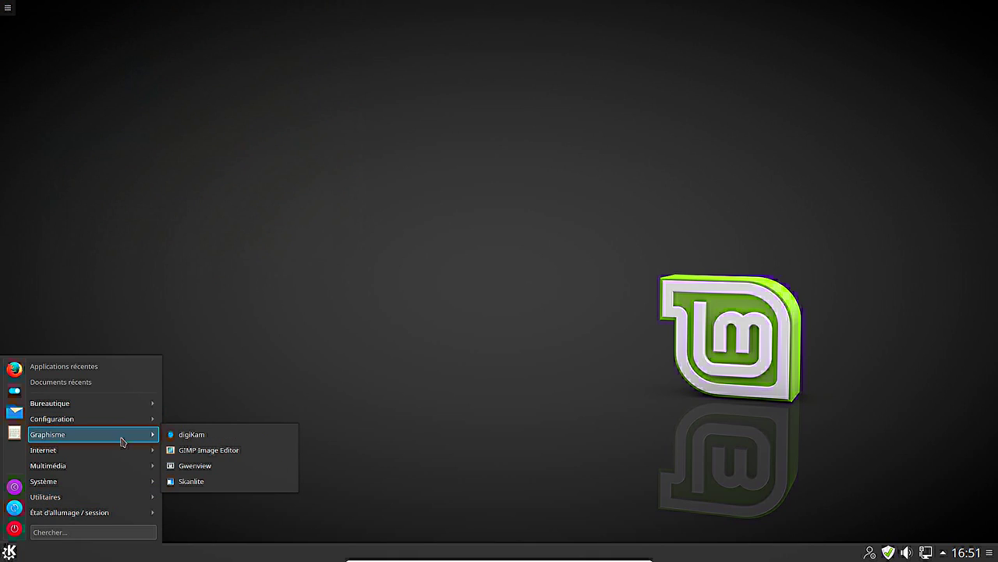
pyautogui.click(234, 496)
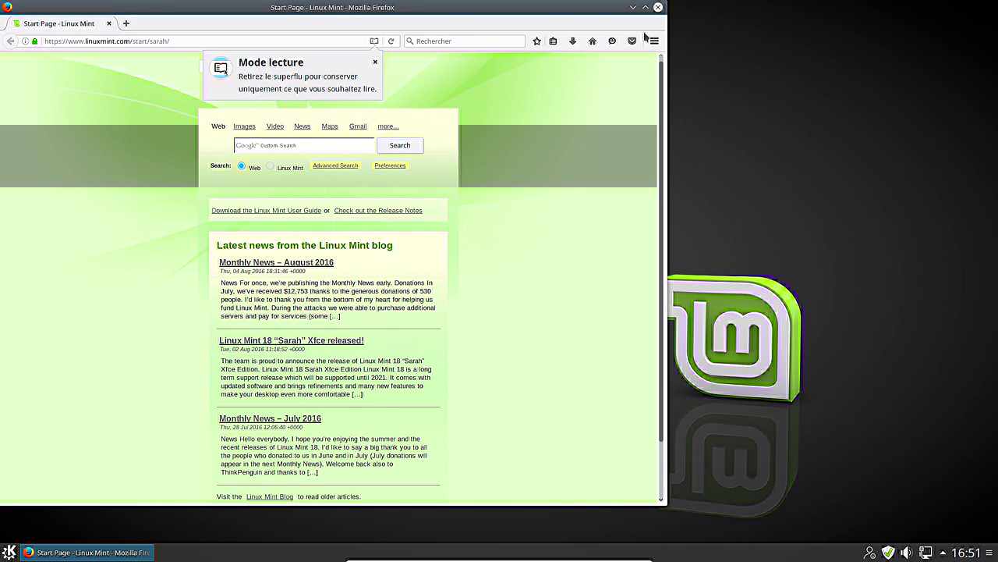
pyautogui.click(654, 40)
pyautogui.click(625, 305)
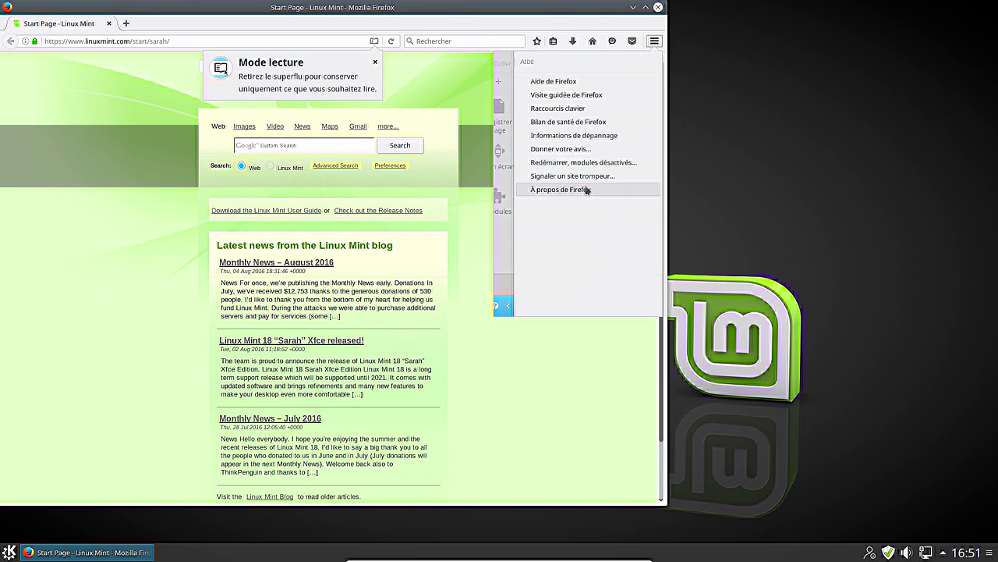
pyautogui.click(587, 191)
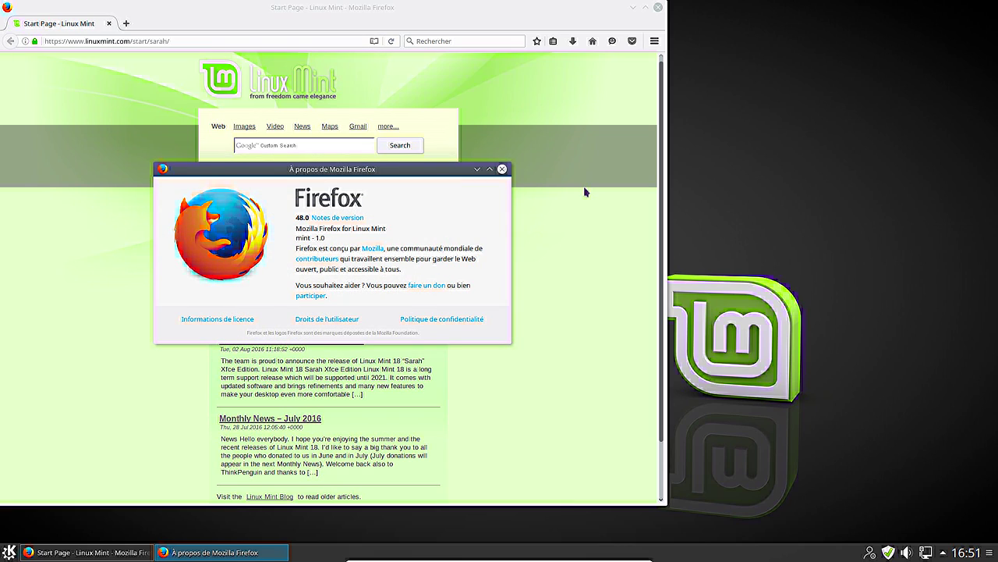
pyautogui.click(502, 169)
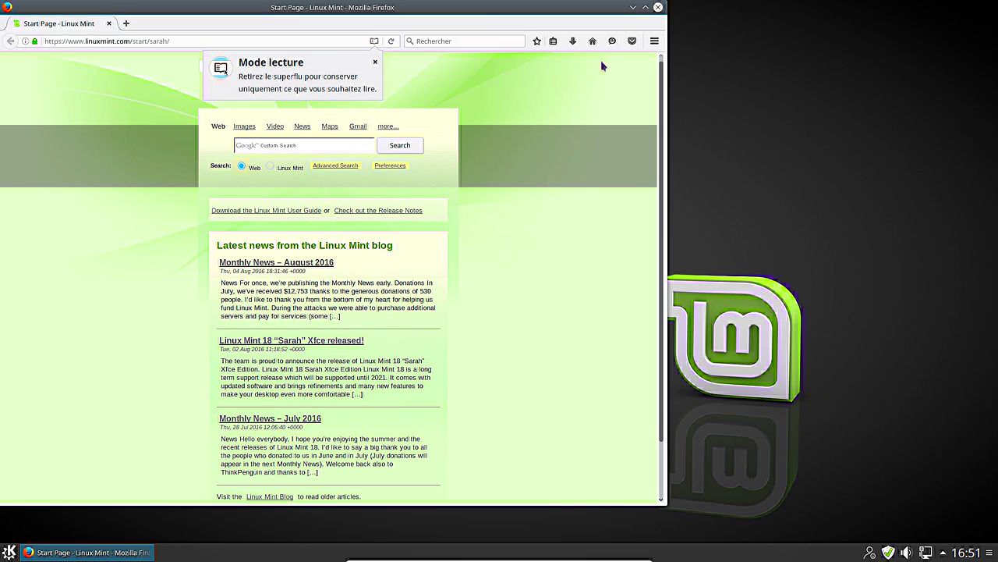
pyautogui.moveTo(482, 11); pyautogui.dragTo(656, 27)
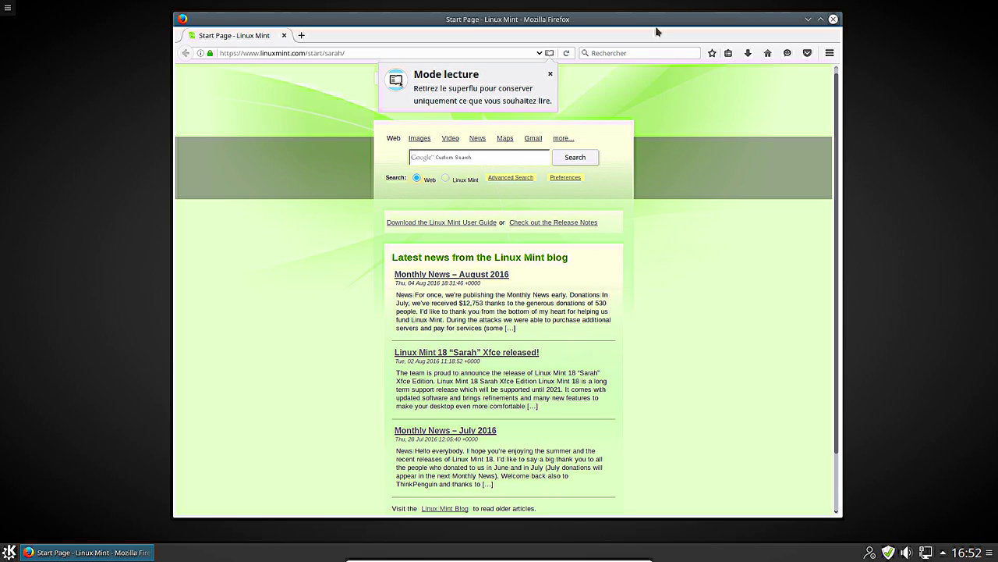
pyautogui.click(829, 52)
# Search the add-ons manager for 'ublock', install uBlock Origin, and open its panel
pyautogui.click(803, 225)
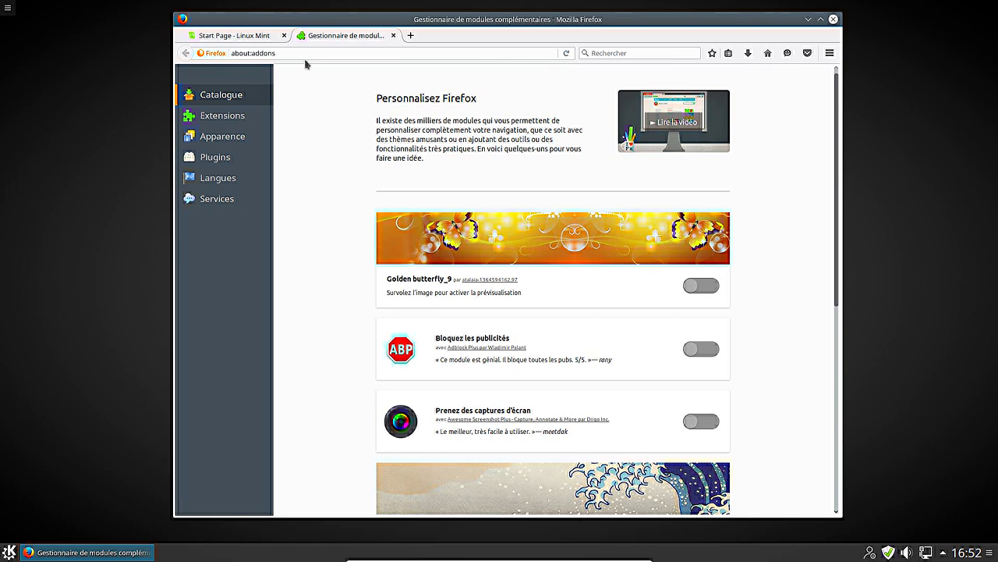
pyautogui.click(222, 115)
pyautogui.click(710, 83)
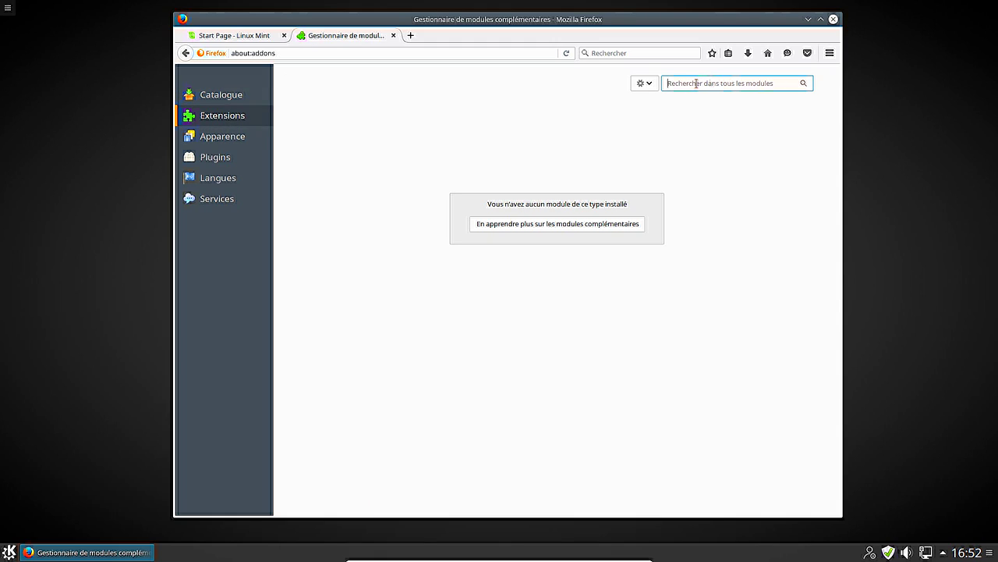
pyautogui.write('ublock')
pyautogui.press('Return')
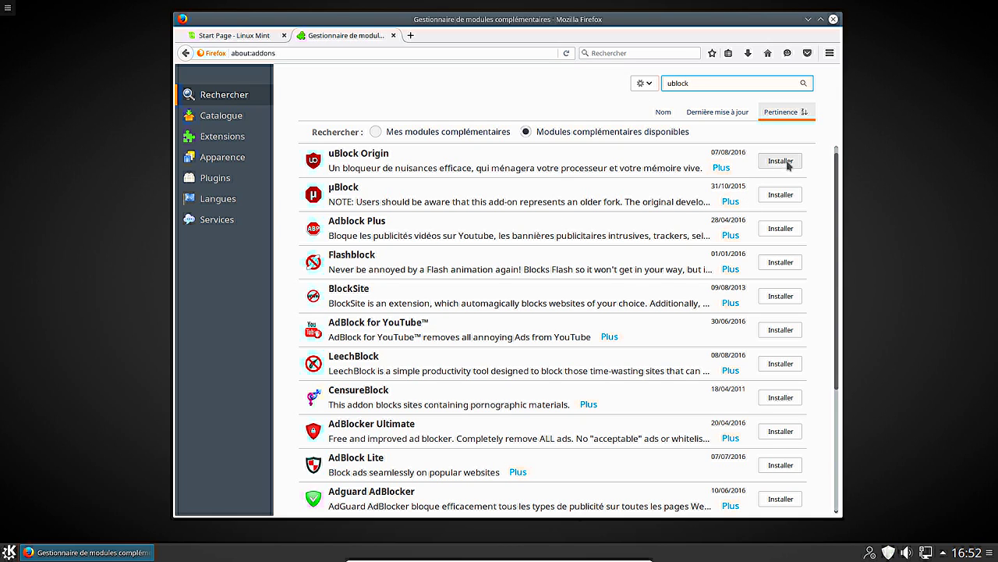
pyautogui.click(781, 162)
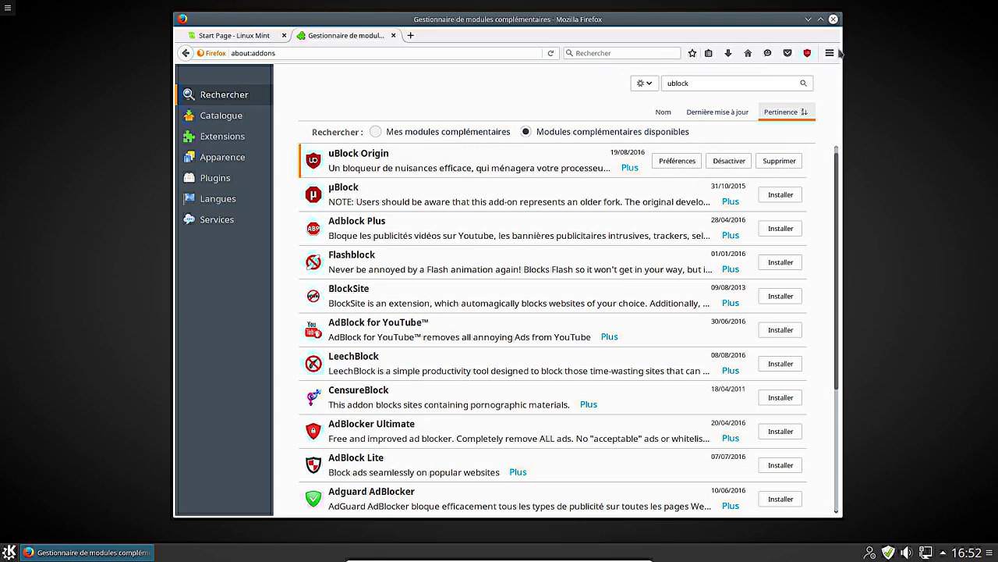
pyautogui.click(808, 53)
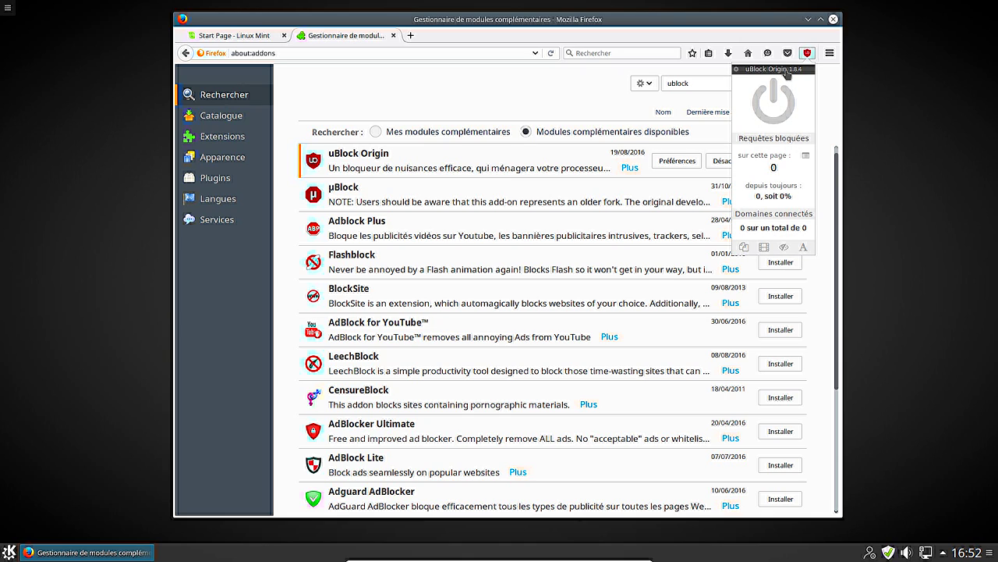
# In uBlock's Listes de filtres, enable the anti-adblock, EasyList, tracking, Anti-ThirdpartySocial and Annoyance lists
pyautogui.click(786, 69)
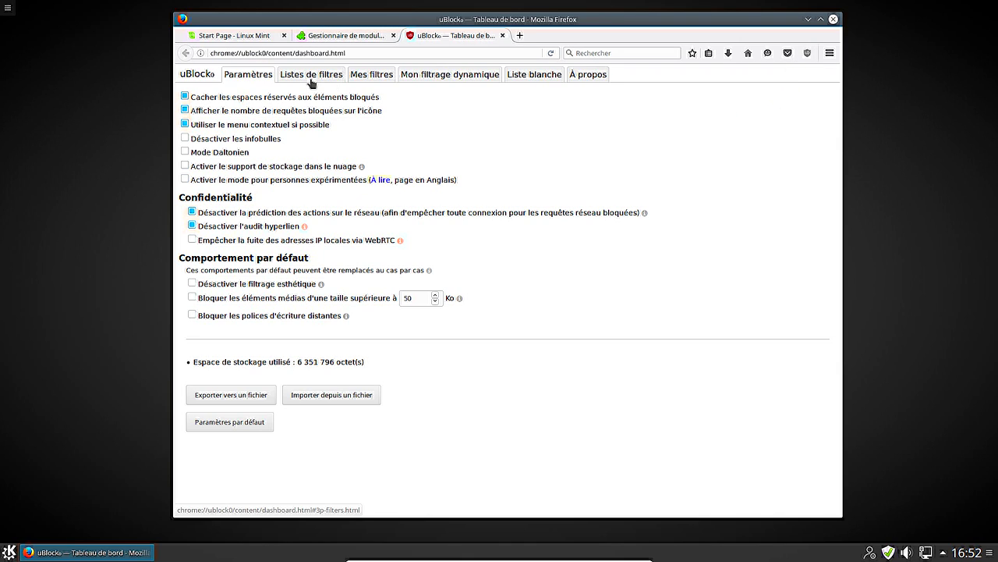
pyautogui.click(312, 78)
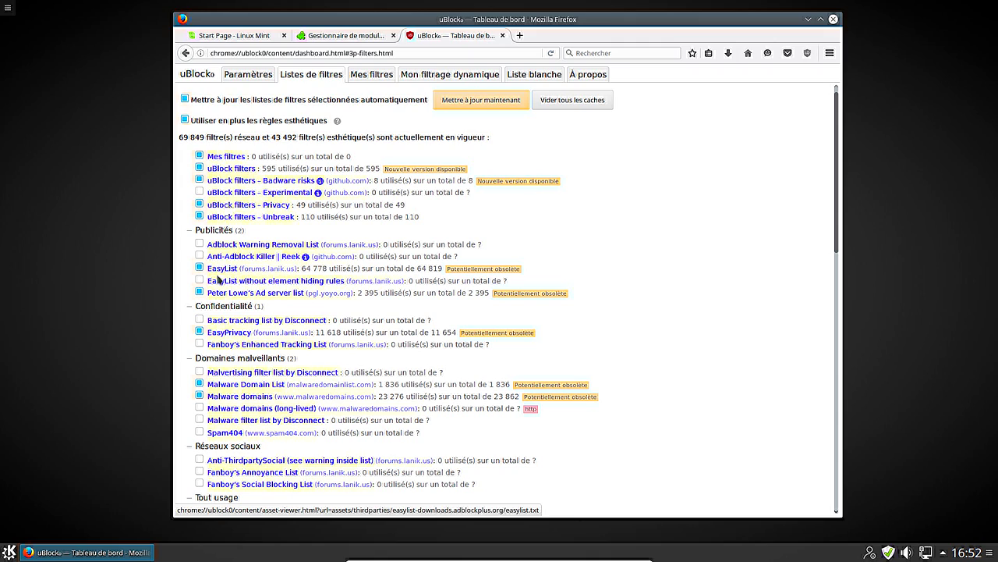
pyautogui.click(199, 243)
pyautogui.click(199, 256)
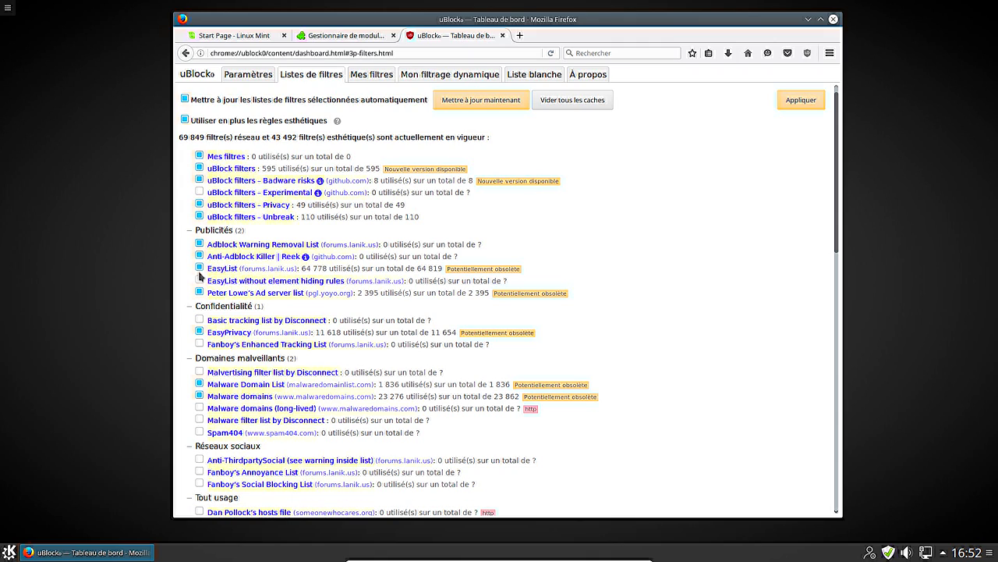
pyautogui.click(199, 280)
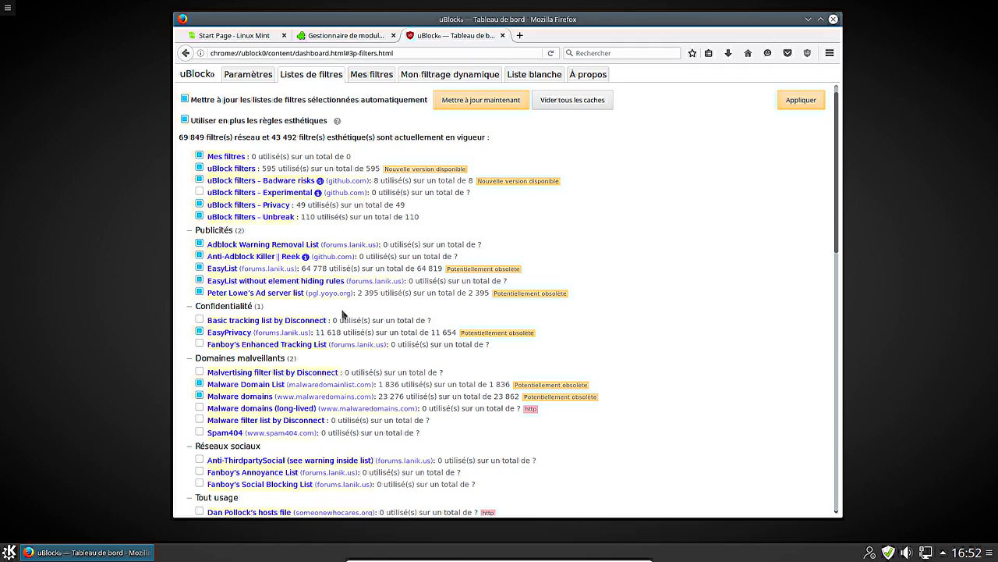
pyautogui.click(199, 320)
pyautogui.click(198, 344)
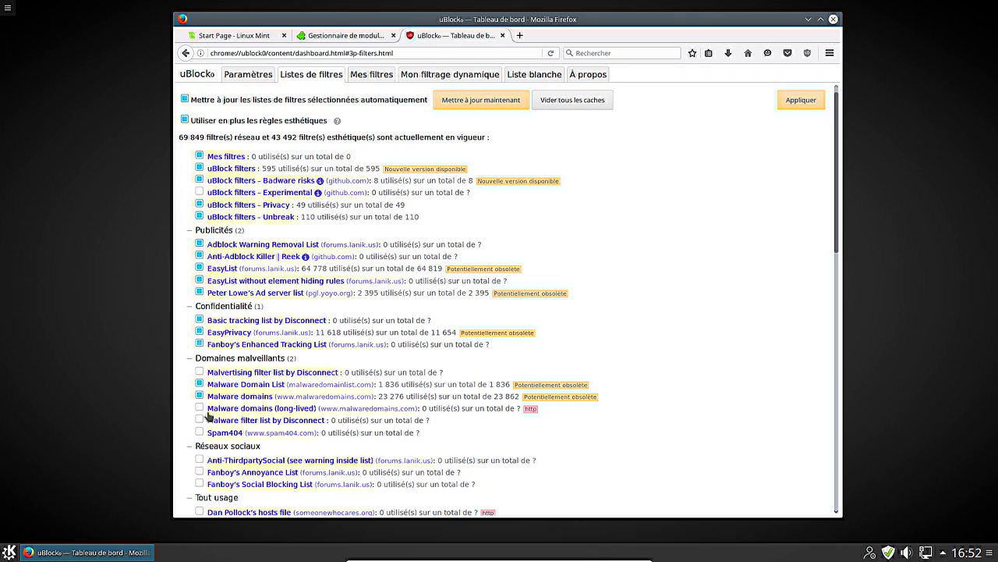
pyautogui.click(199, 460)
pyautogui.click(199, 472)
# Also enable Fanboy's Social Blocking and FRA: EasyList Liste FR, apply, and close the dashboard
pyautogui.scroll(-3, 292, 435)
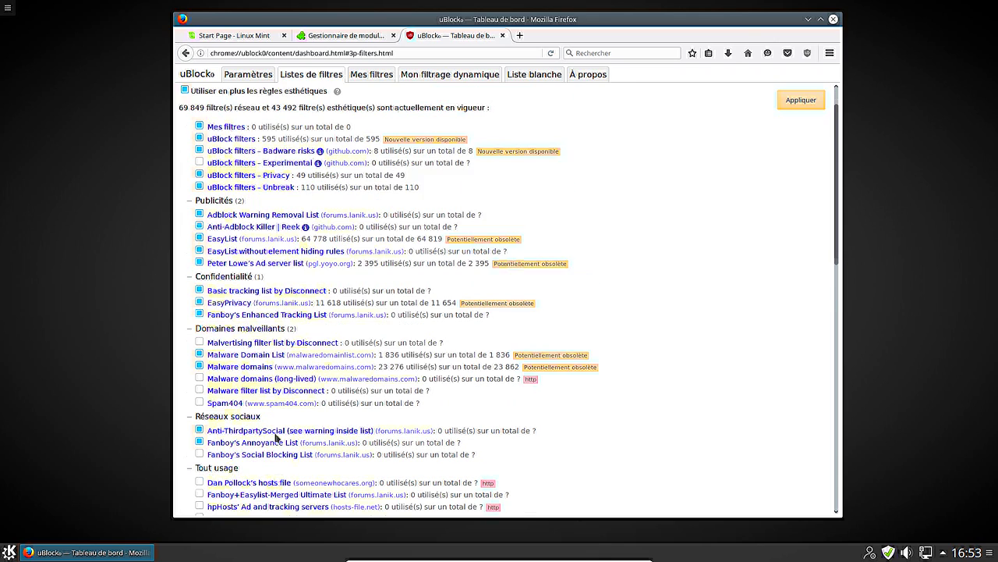
pyautogui.click(200, 365)
pyautogui.scroll(-6, 301, 413)
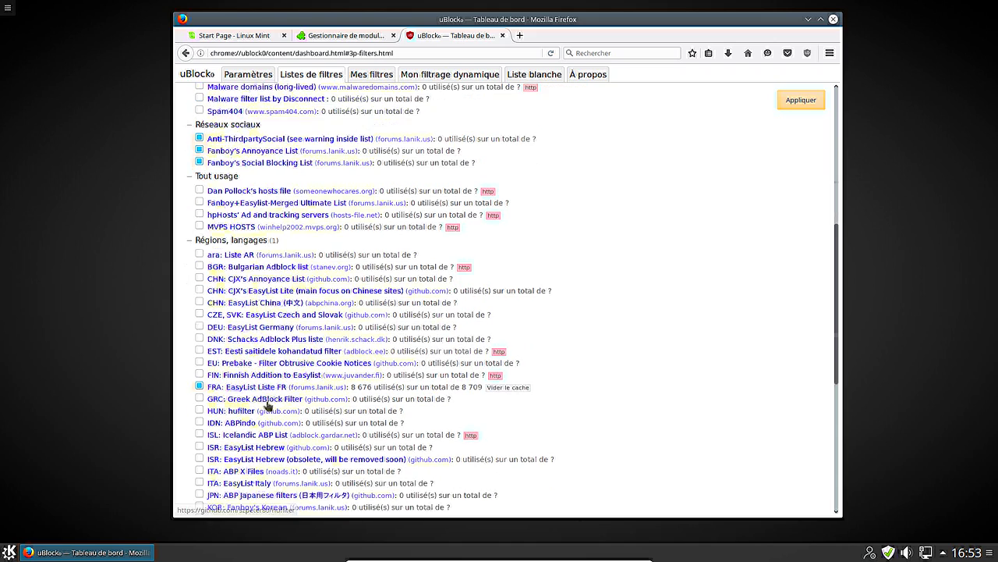
pyautogui.click(199, 351)
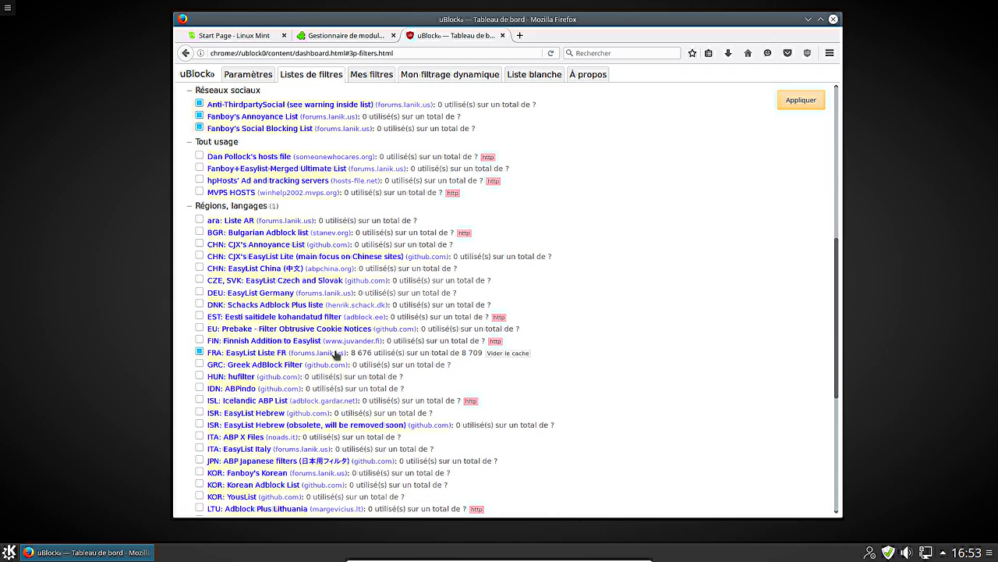
pyautogui.click(804, 107)
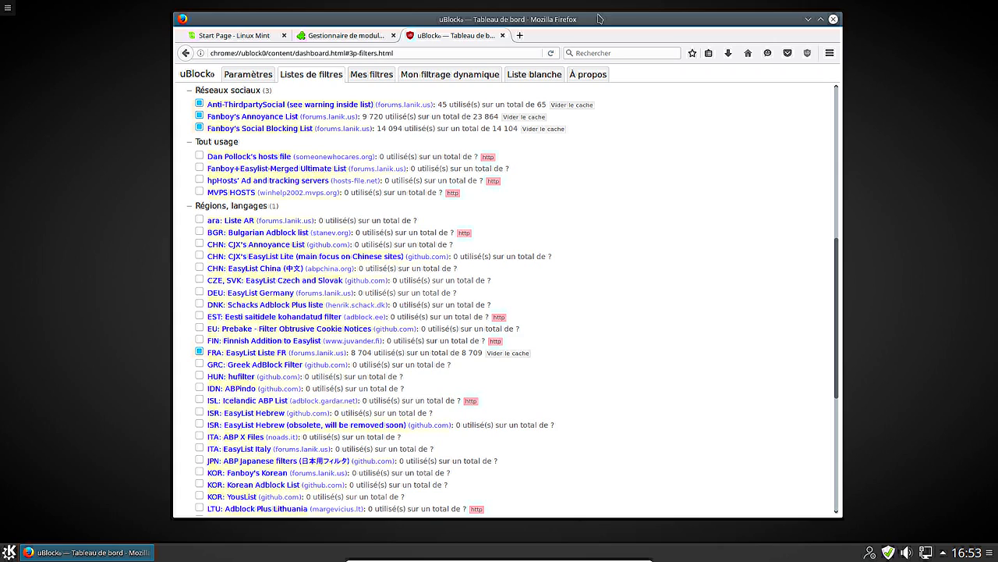
pyautogui.click(503, 35)
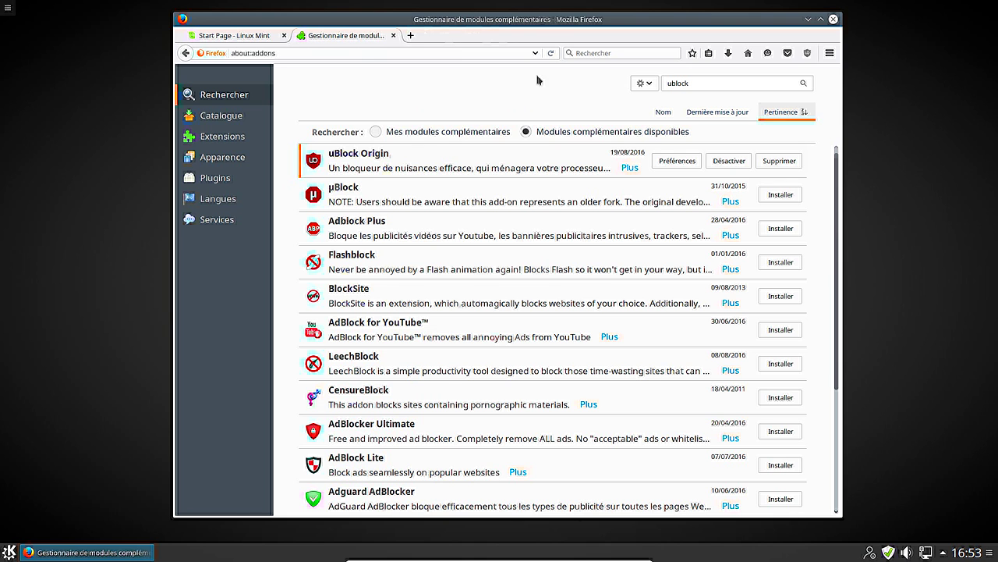
# Close the add-ons manager and run a web search for 'linuxtricls'
pyautogui.click(394, 35)
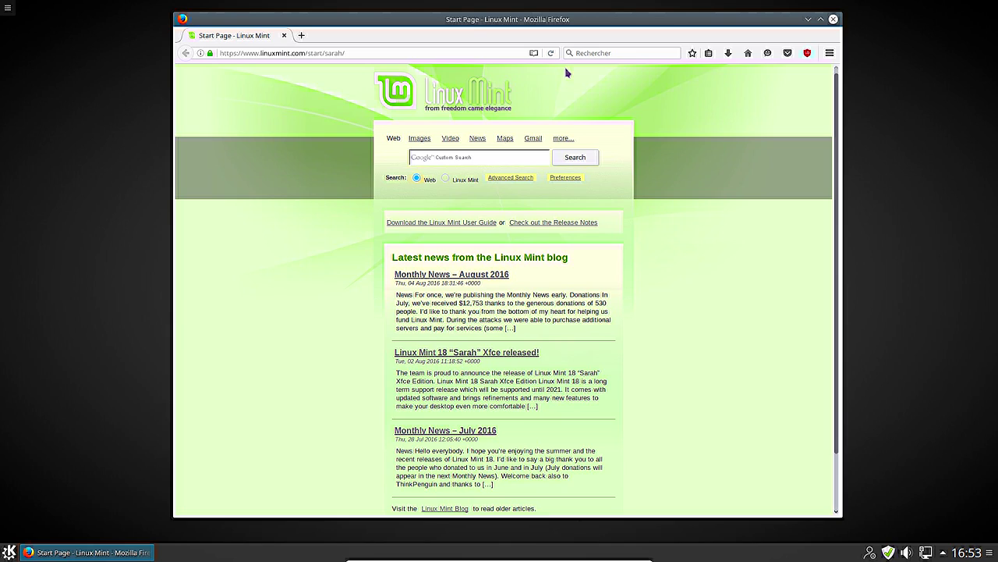
pyautogui.click(575, 54)
pyautogui.write('linuxtricls')
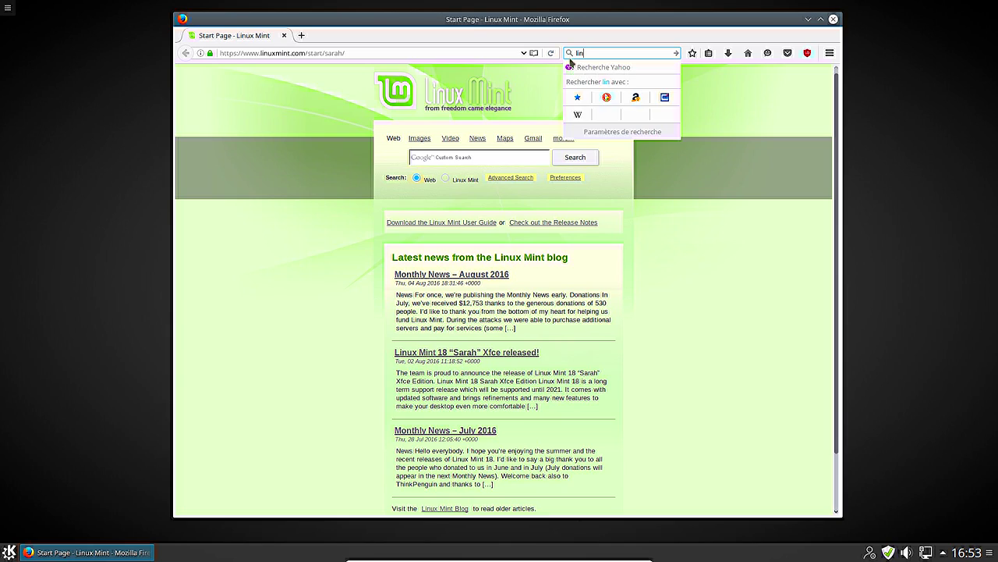
pyautogui.press('Return')
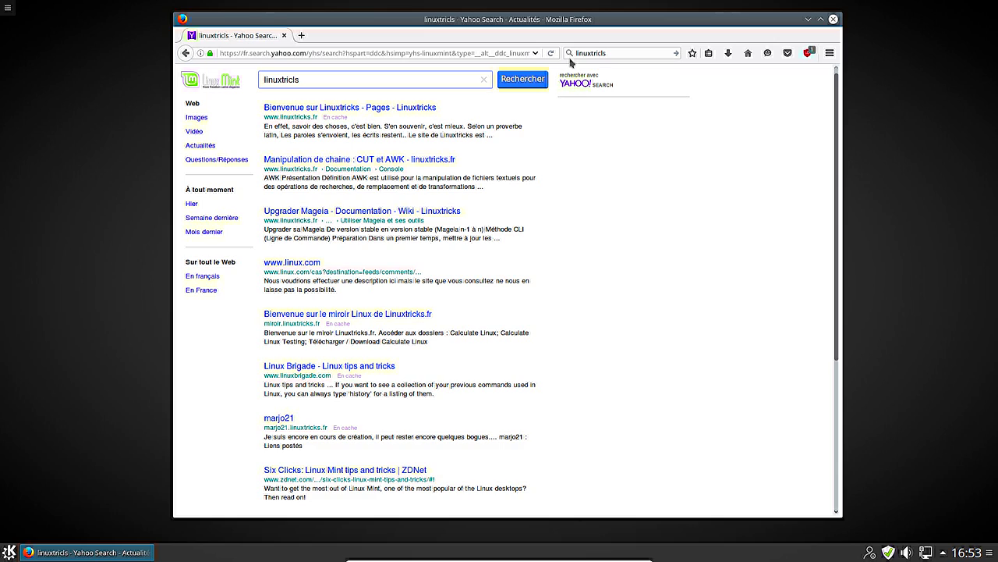
# In search engine settings, remove Yahoo, Ixquick, Amazon.fr and other engines, keeping DuckDuckGo
pyautogui.click(570, 57)
pyautogui.press('Down')
pyautogui.click(584, 133)
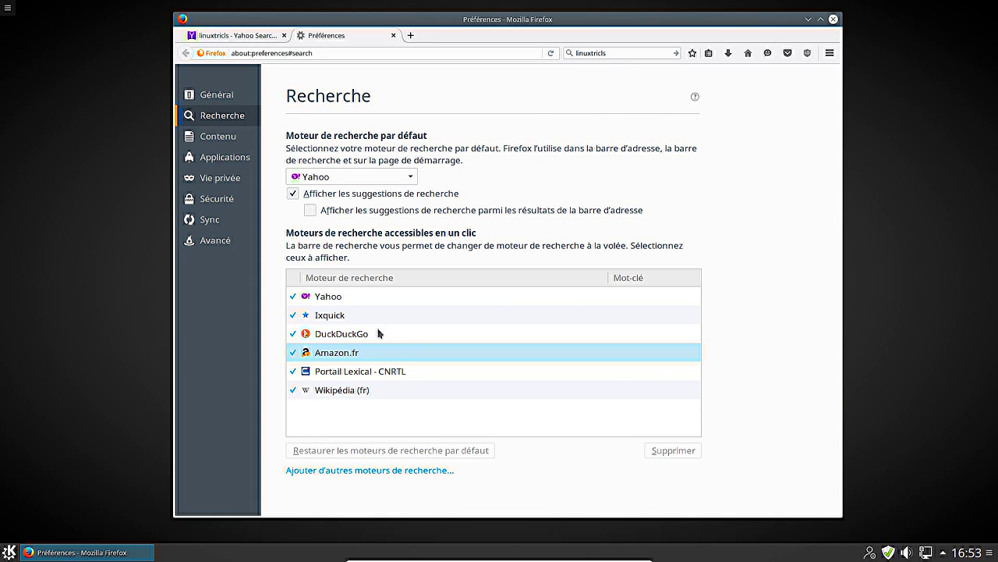
pyautogui.click(381, 315)
pyautogui.click(382, 301)
pyautogui.click(668, 453)
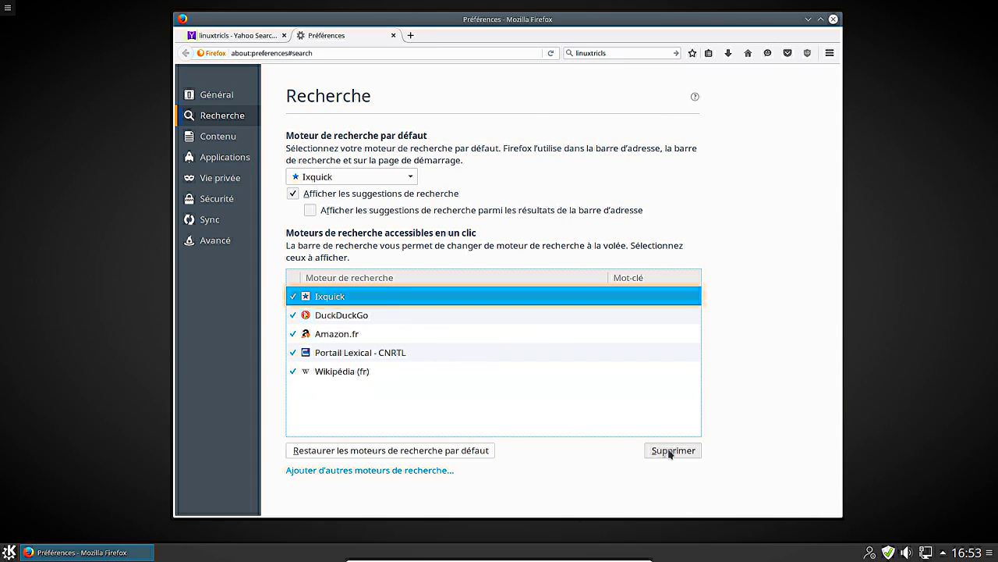
pyautogui.click(669, 453)
pyautogui.click(379, 315)
pyautogui.click(668, 453)
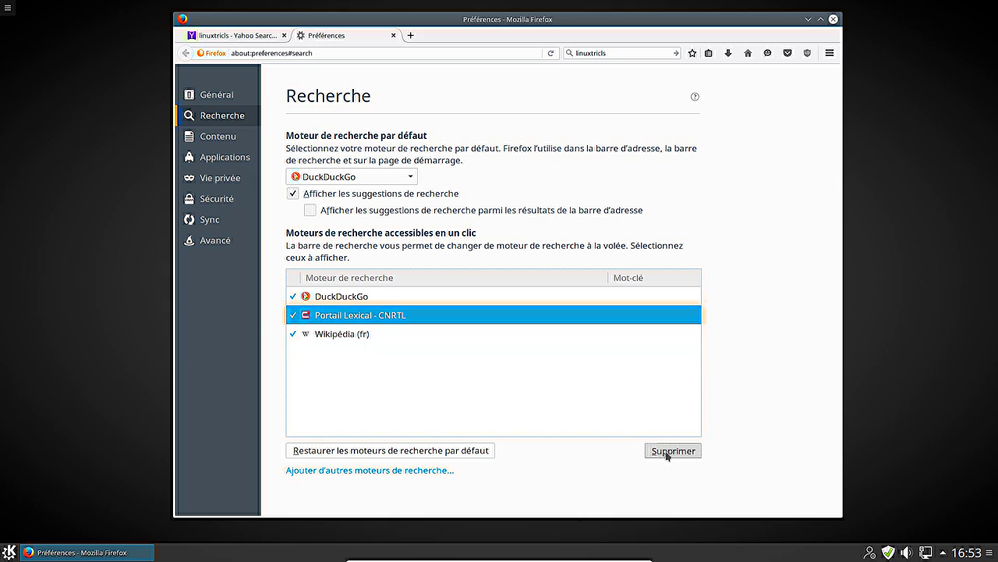
pyautogui.click(667, 452)
pyautogui.click(668, 452)
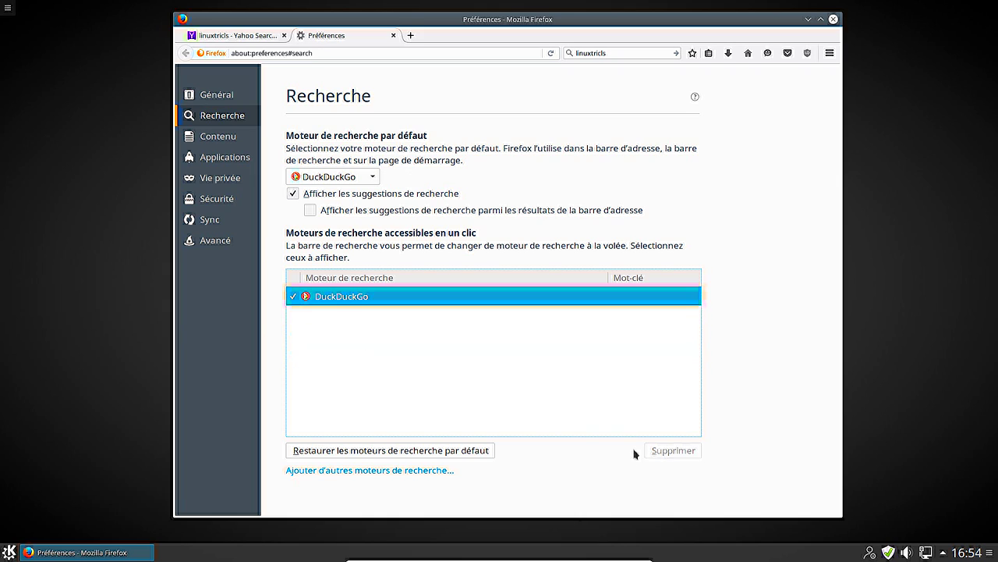
# Add Google as a search engine via the Ajouter d'autres moteurs page
pyautogui.click(414, 472)
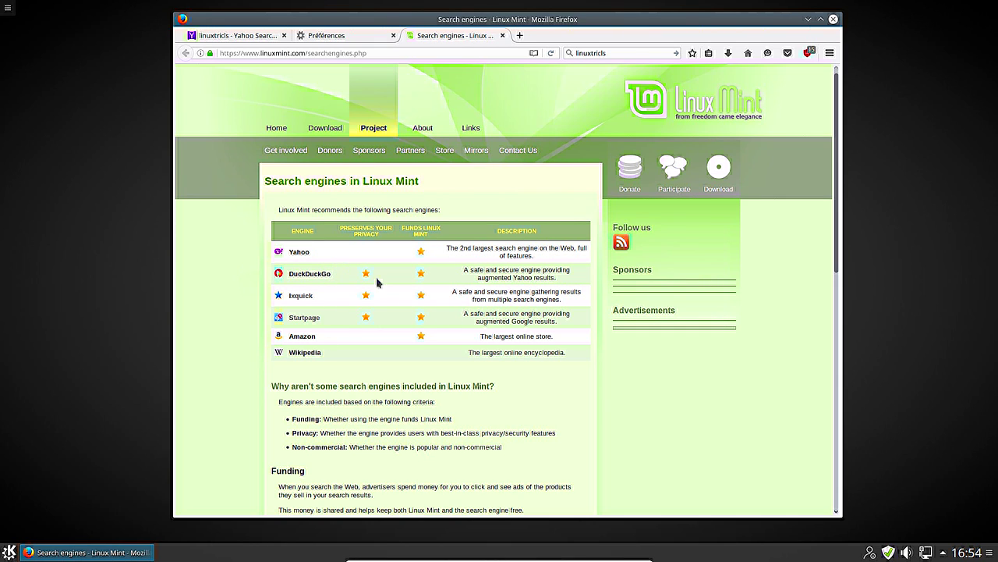
pyautogui.scroll(-10, 298, 314)
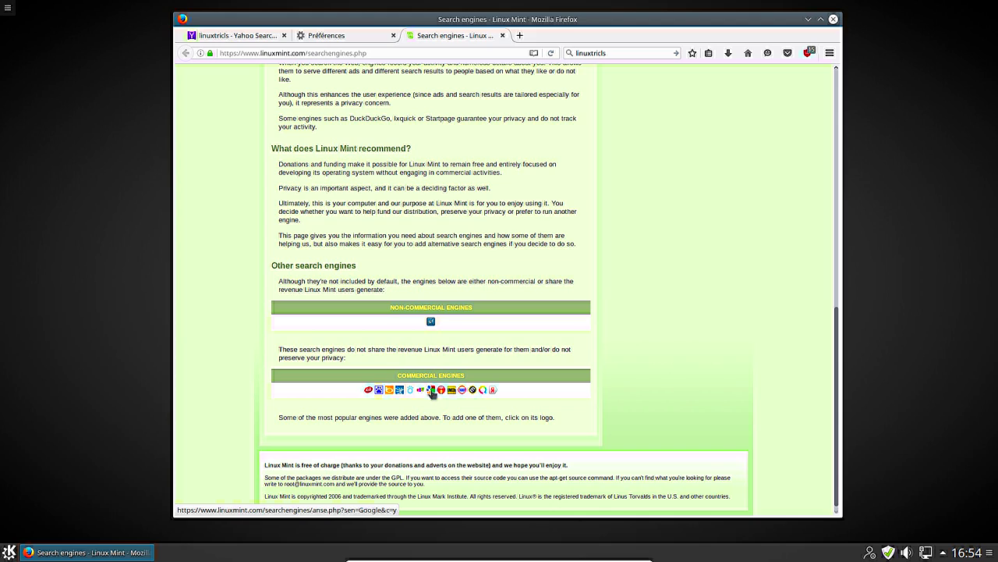
pyautogui.click(431, 390)
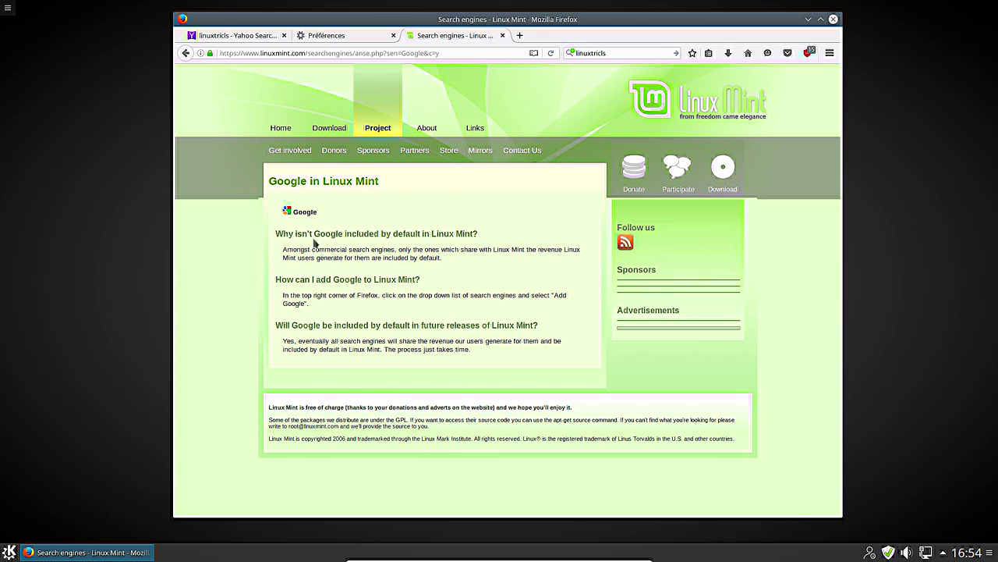
pyautogui.click(572, 55)
pyautogui.click(605, 84)
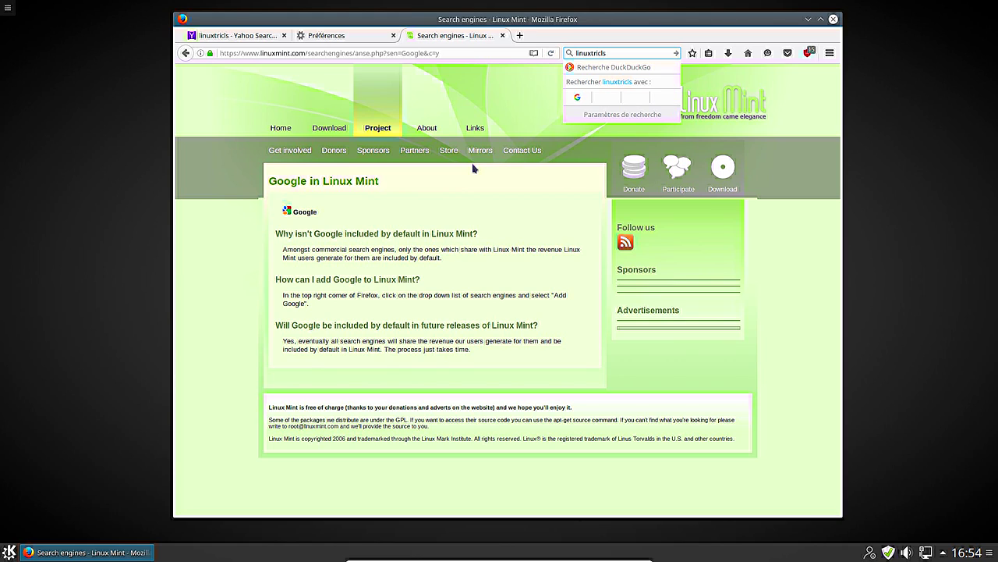
# Make Google the default search engine in Préférences and close that tab
pyautogui.click(343, 33)
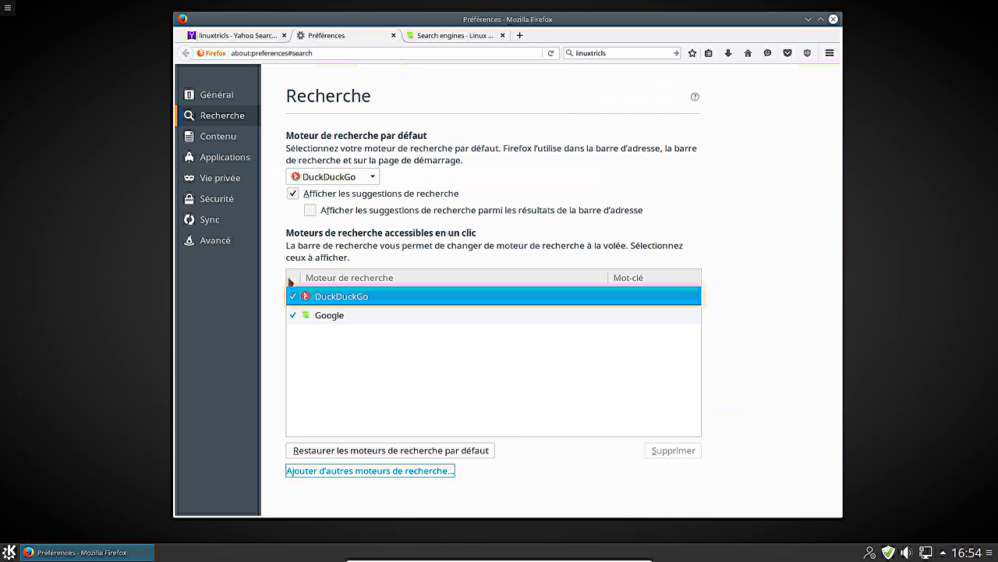
pyautogui.click(339, 178)
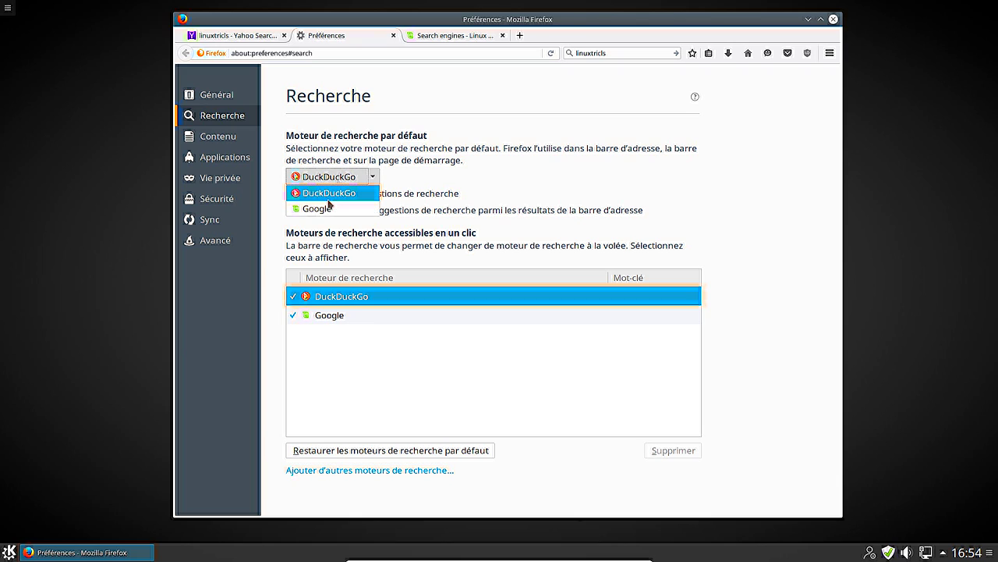
pyautogui.click(328, 209)
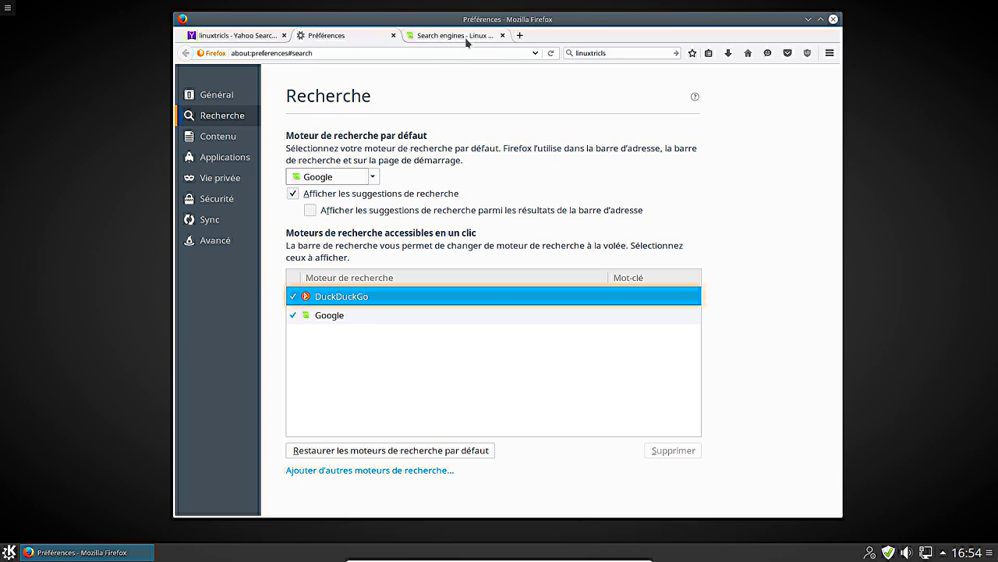
pyautogui.click(393, 35)
# Search Google for 'linuxtricks'
pyautogui.click(371, 54)
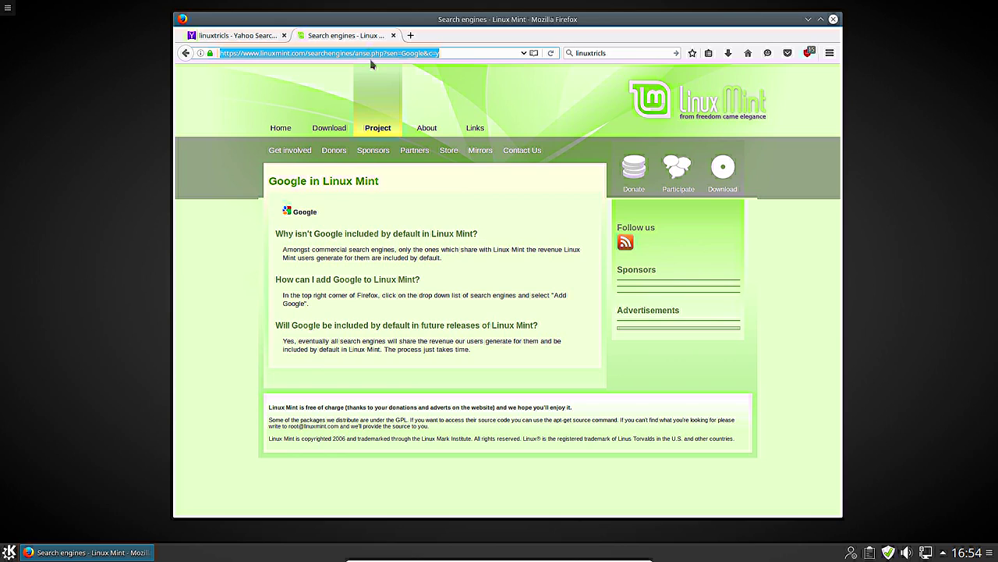
pyautogui.write('lin')
pyautogui.write('uxtricks')
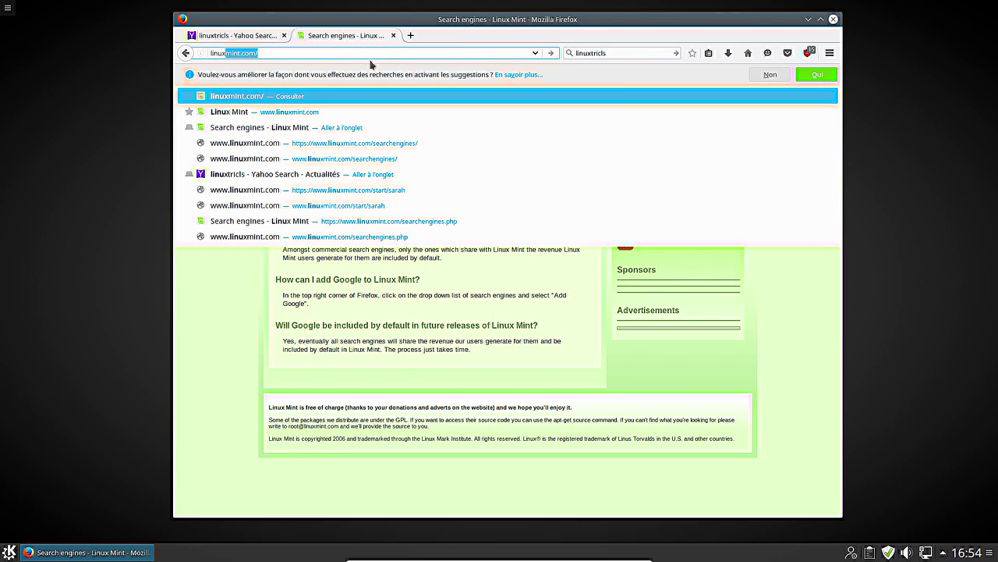
pyautogui.press('Return')
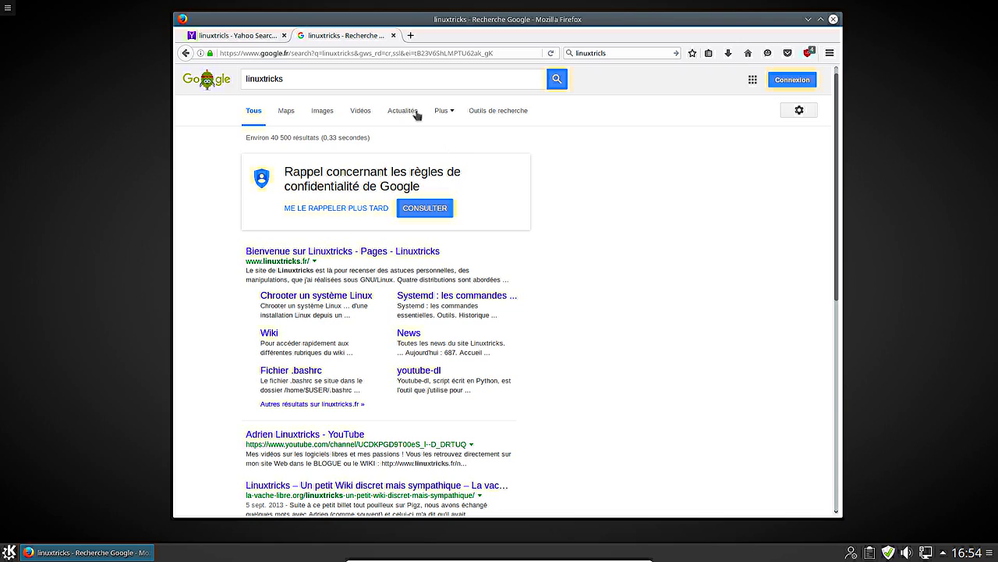
# Refine the search to 'linuxtricks ublock', then quit Firefox, closing both tabs
pyautogui.tripleClick(396, 79)
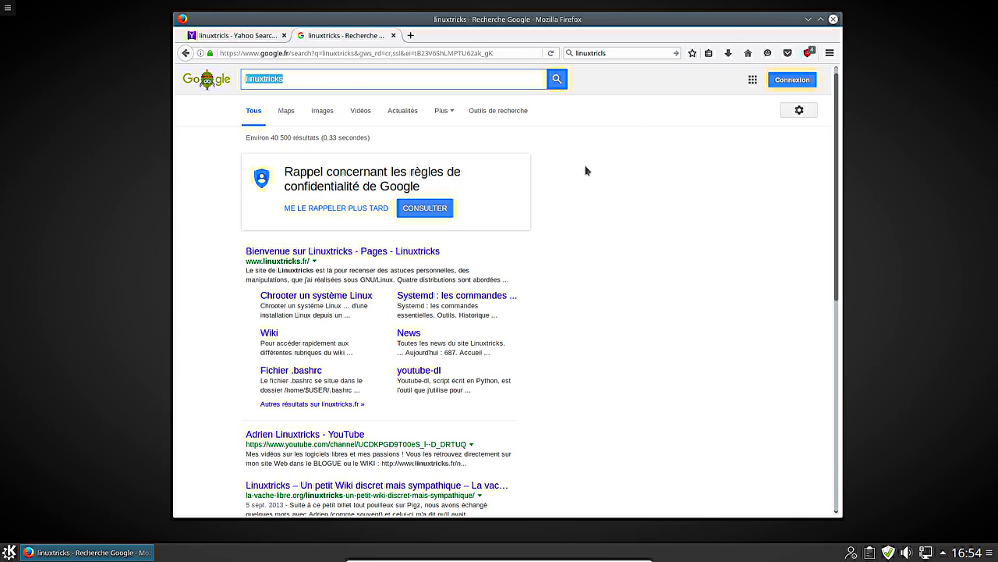
pyautogui.press('End')
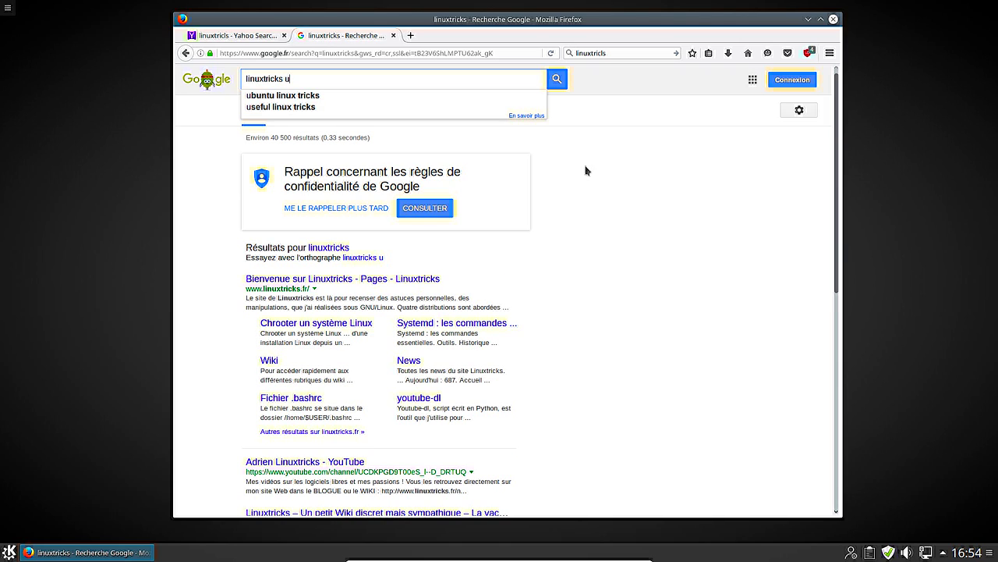
pyautogui.write('ublock')
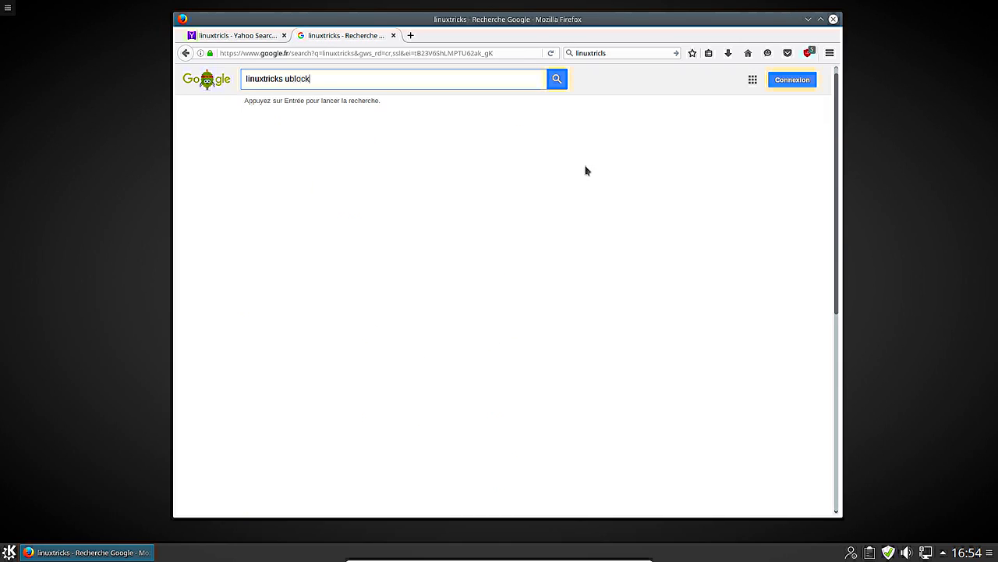
pyautogui.press('Return')
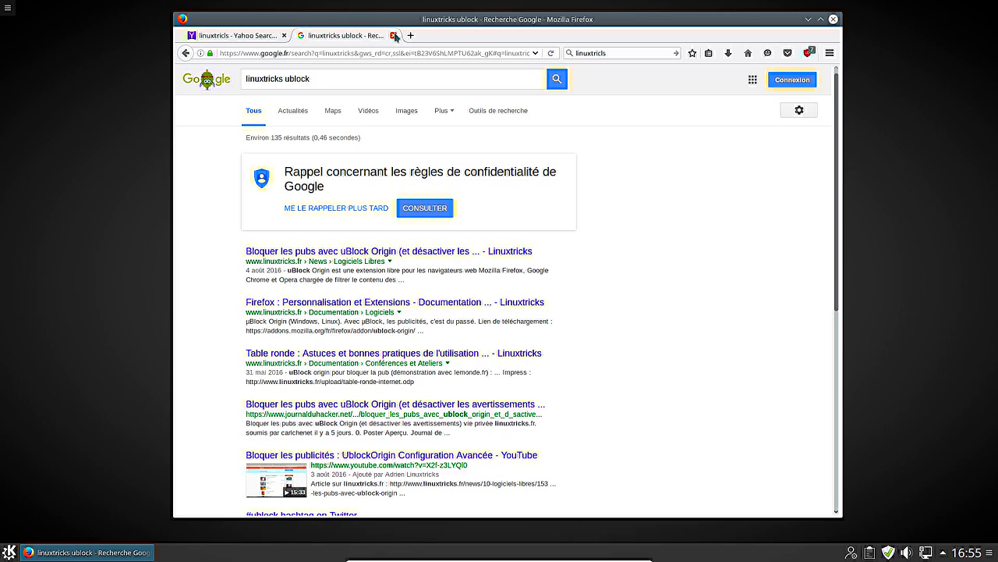
pyautogui.click(834, 20)
pyautogui.click(618, 294)
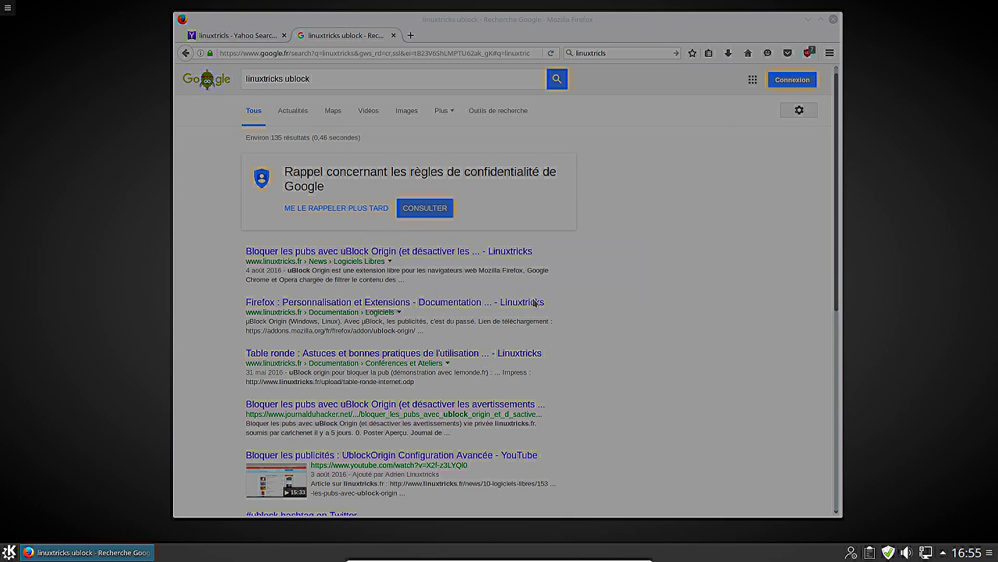
# Launch VLC, Amarok and Dragon Player from the application launcher
pyautogui.click(9, 550)
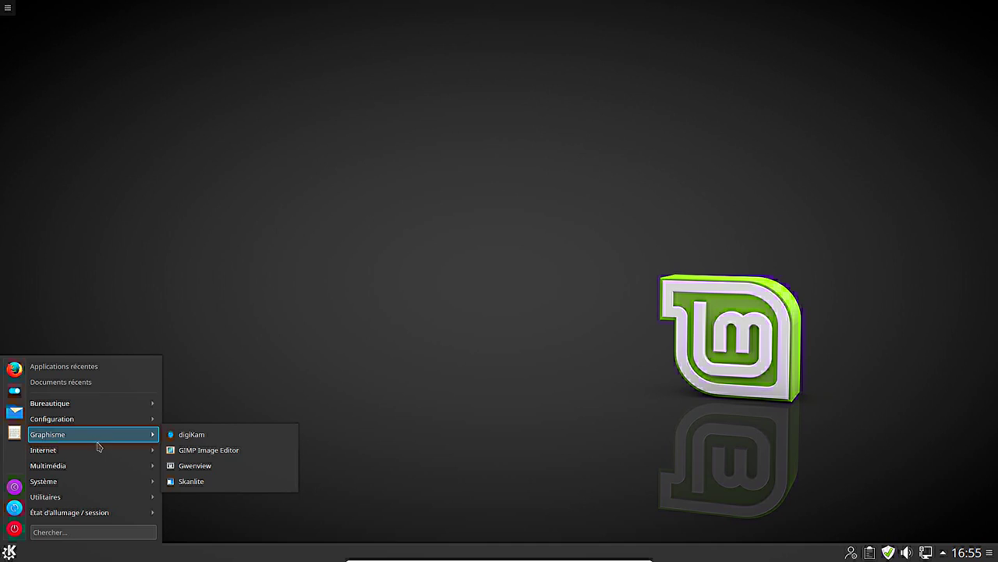
pyautogui.moveTo(99, 466)
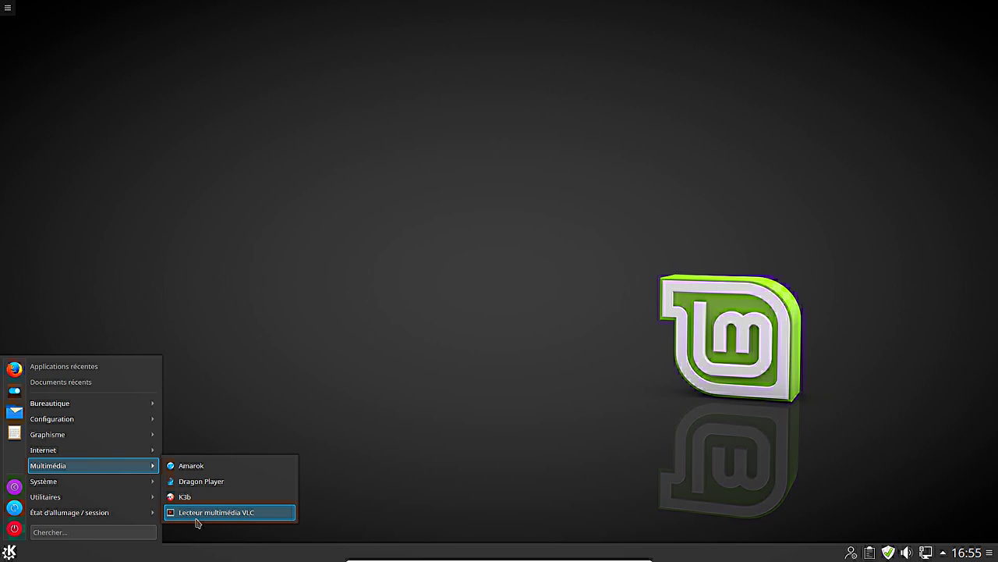
pyautogui.click(206, 521)
pyautogui.click(209, 466)
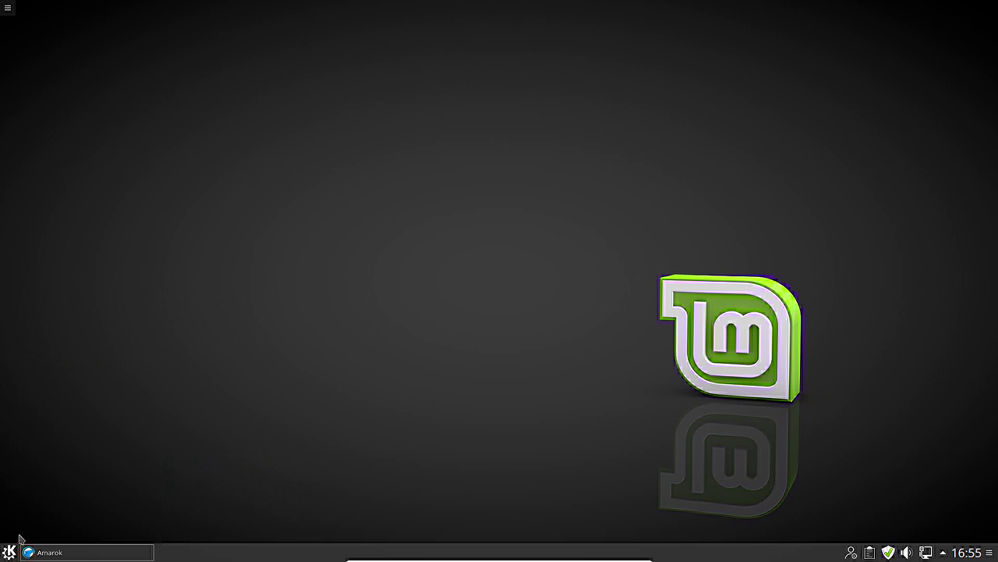
pyautogui.click(10, 552)
pyautogui.moveTo(83, 443)
pyautogui.click(223, 486)
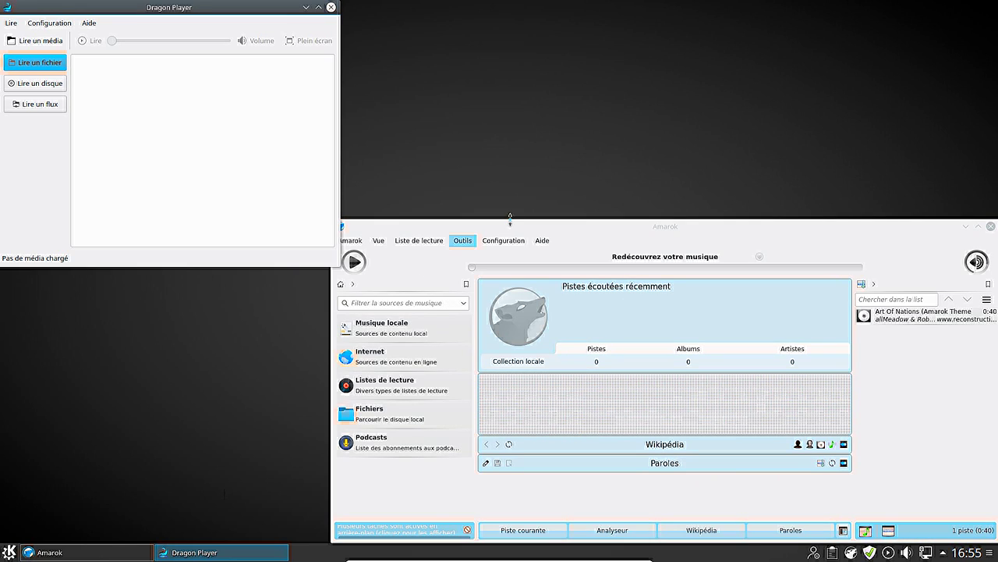
# Check Amarok's version 2.8.0 and Dragon Player's version 15.12.3 in their About boxes
pyautogui.click(542, 241)
pyautogui.click(570, 312)
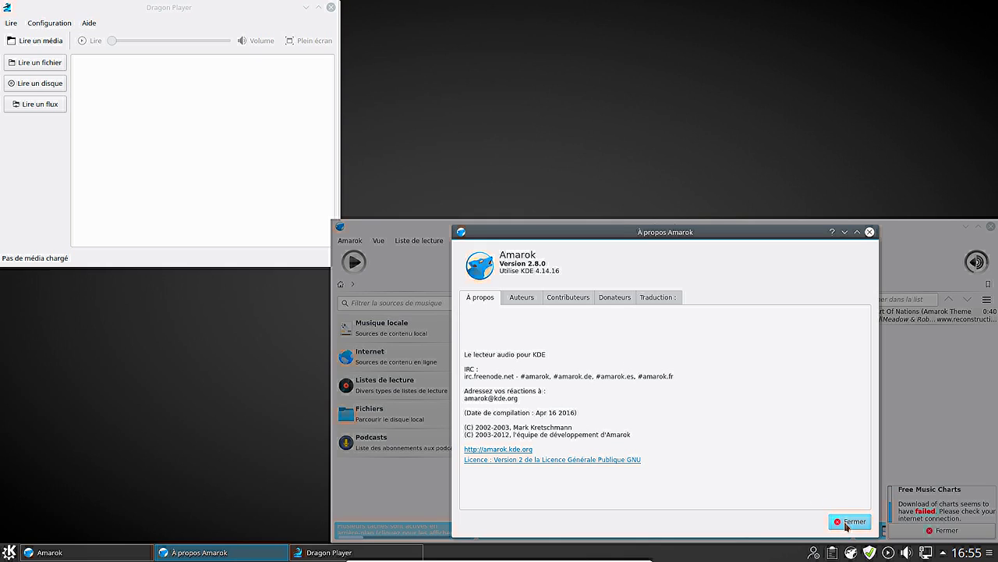
pyautogui.click(849, 521)
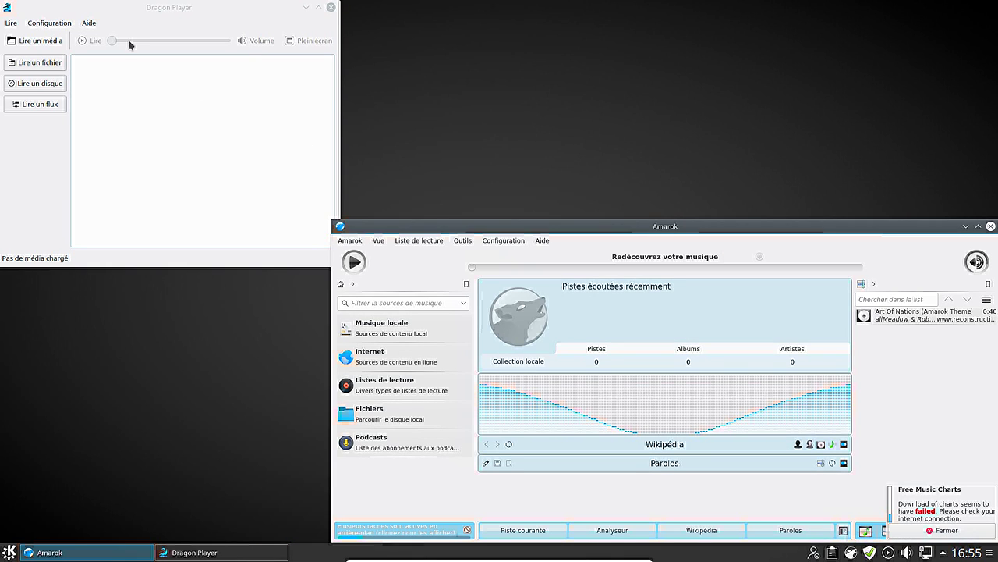
pyautogui.click(84, 25)
pyautogui.click(129, 101)
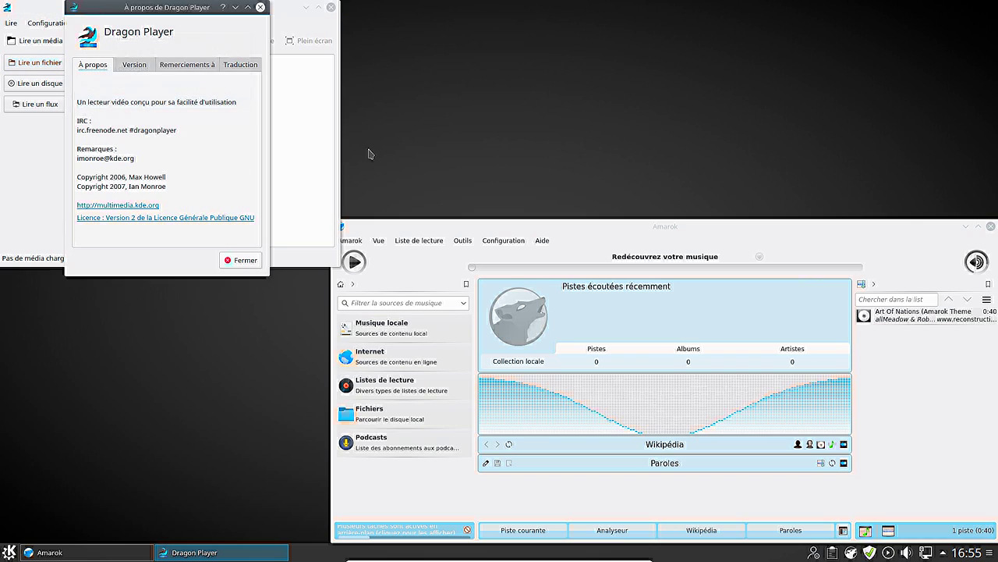
pyautogui.click(135, 66)
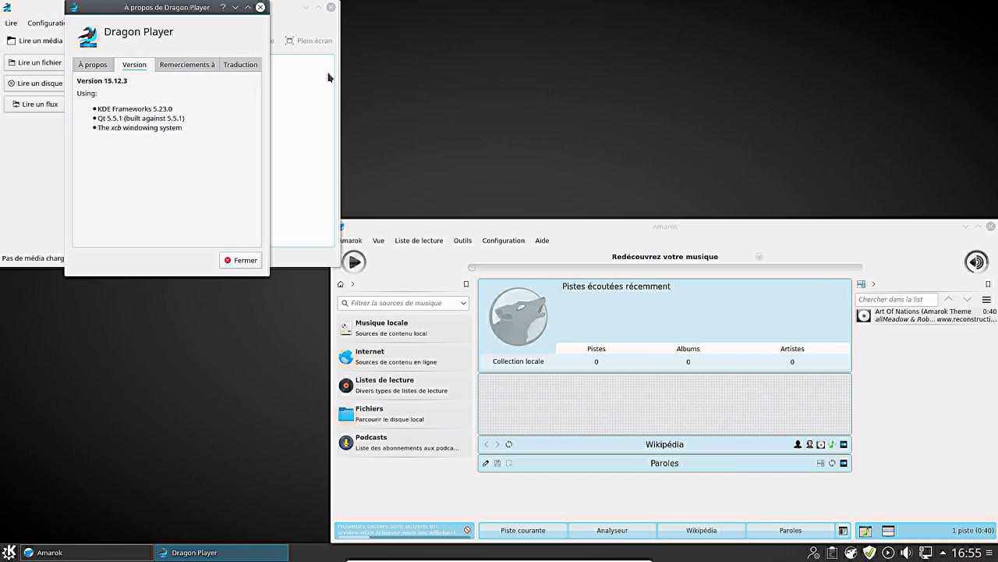
pyautogui.click(241, 259)
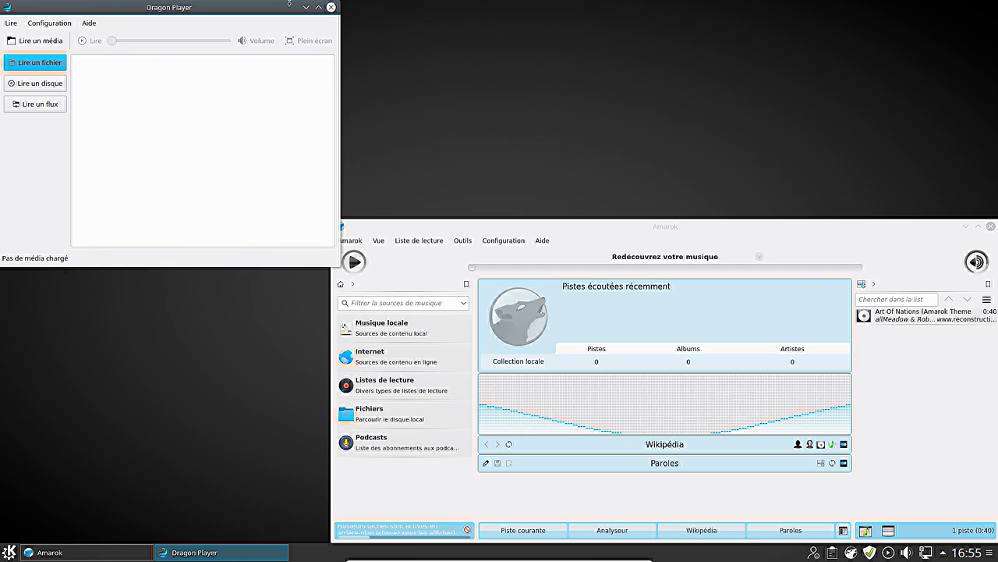
# Close Dragon Player and quit Amarok
pyautogui.click(331, 7)
pyautogui.click(349, 240)
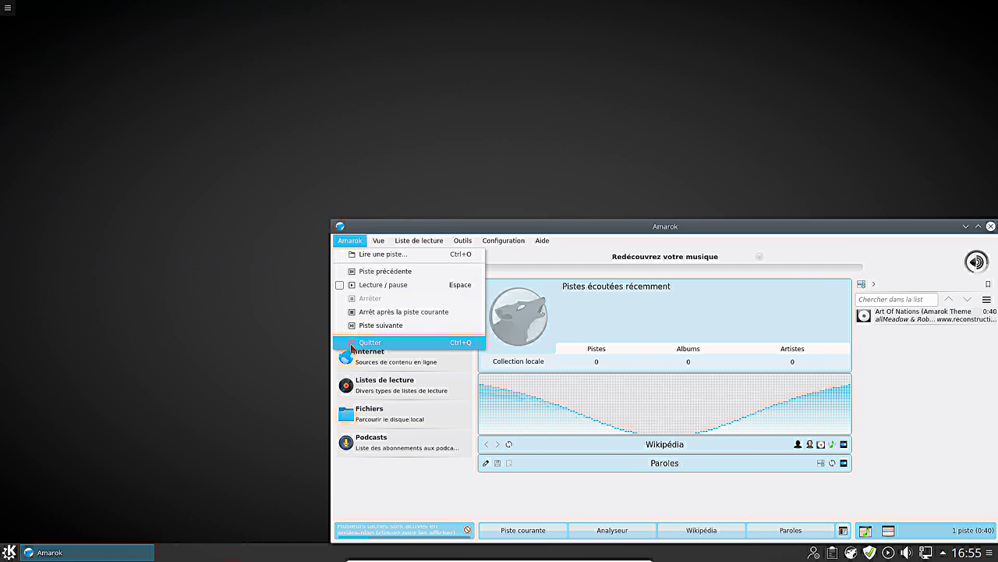
pyautogui.click(351, 348)
pyautogui.click(9, 551)
pyautogui.moveTo(86, 480)
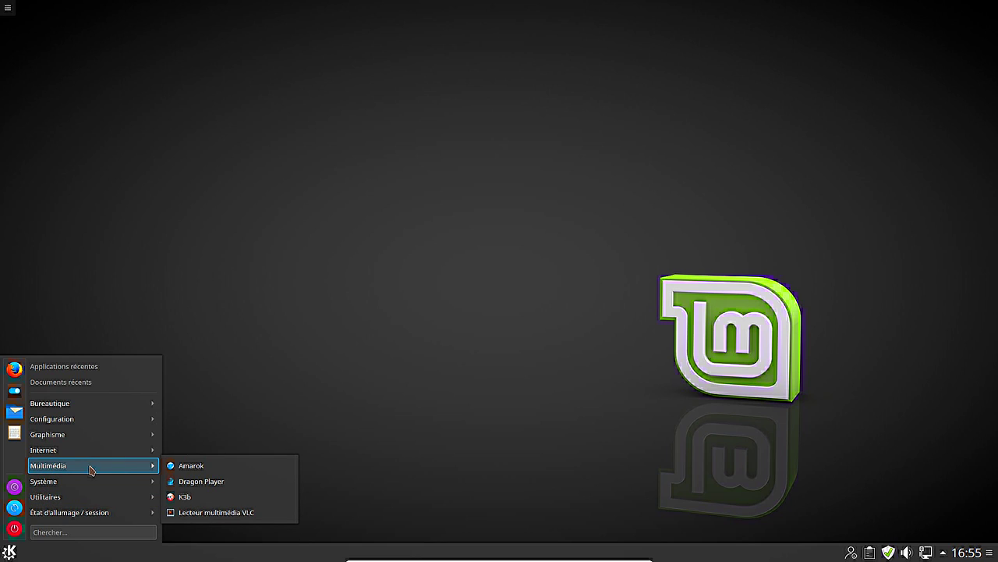
# Launch VLC, accept its privacy notice, view version 2.2.2 Weatherwax, and close it
pyautogui.click(240, 513)
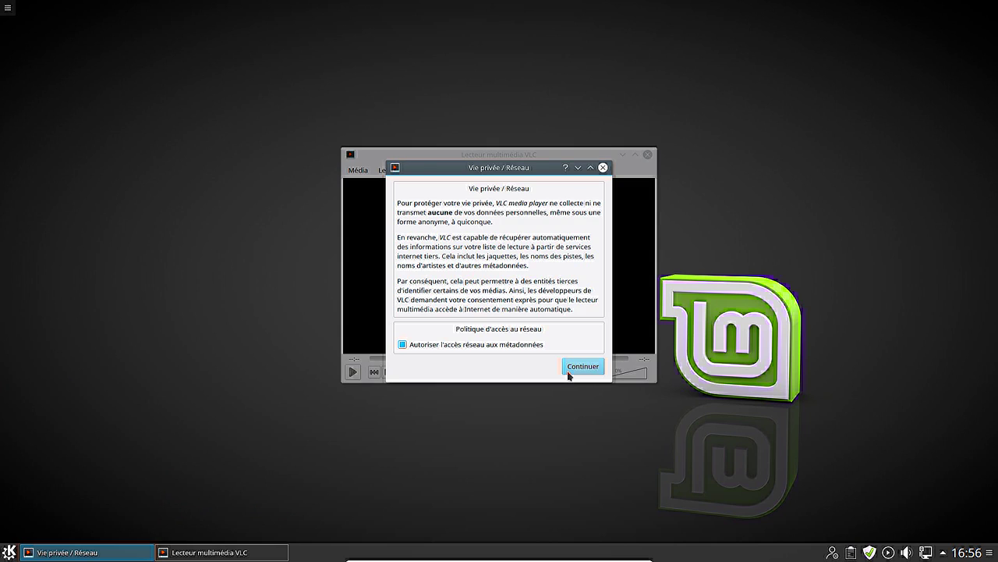
pyautogui.click(581, 367)
pyautogui.click(576, 170)
pyautogui.click(601, 204)
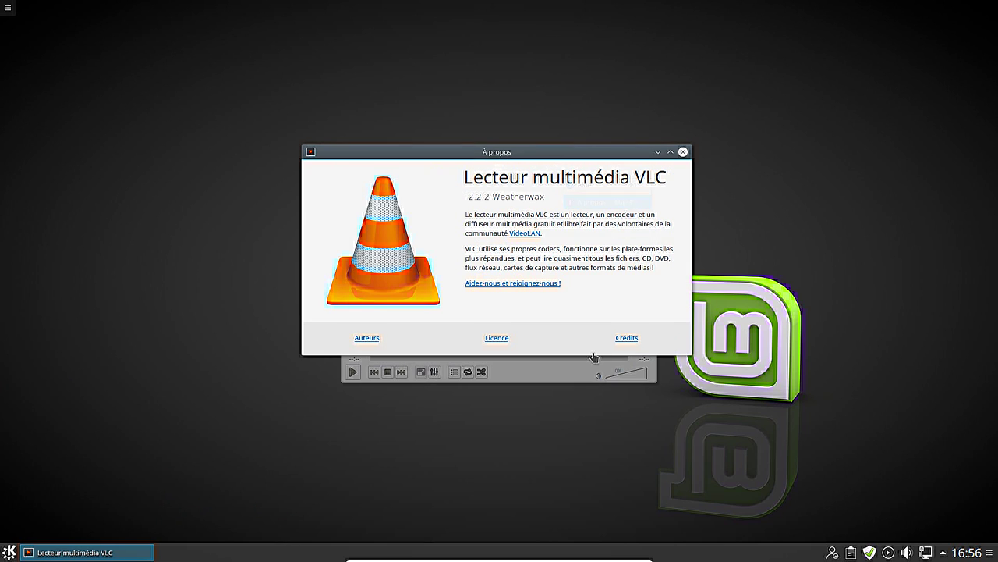
pyautogui.click(647, 153)
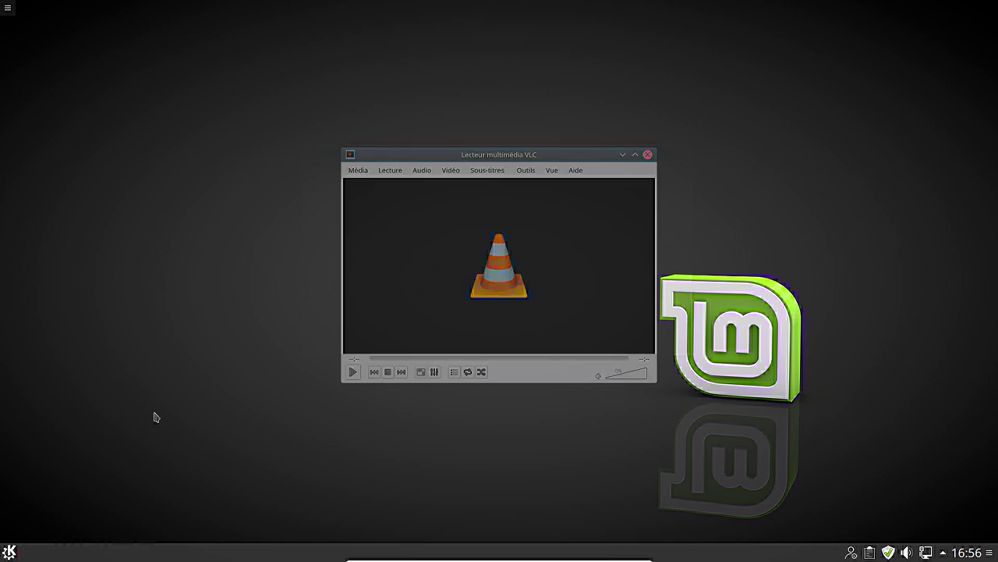
pyautogui.click(9, 552)
pyautogui.moveTo(74, 484)
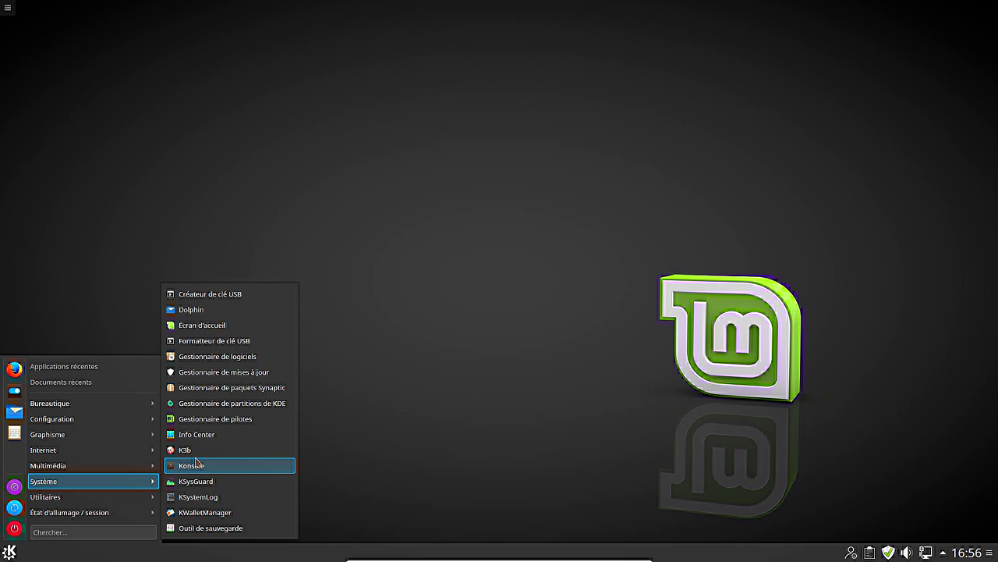
# Launch Software Manager and KDE Partition Manager, entering the root password for each
pyautogui.click(215, 357)
pyautogui.click(10, 552)
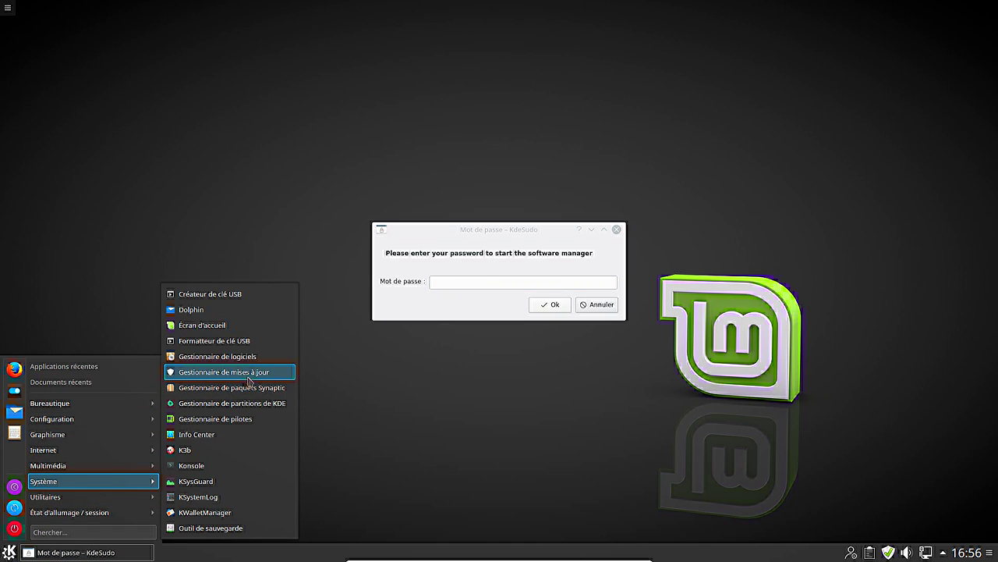
pyautogui.click(244, 403)
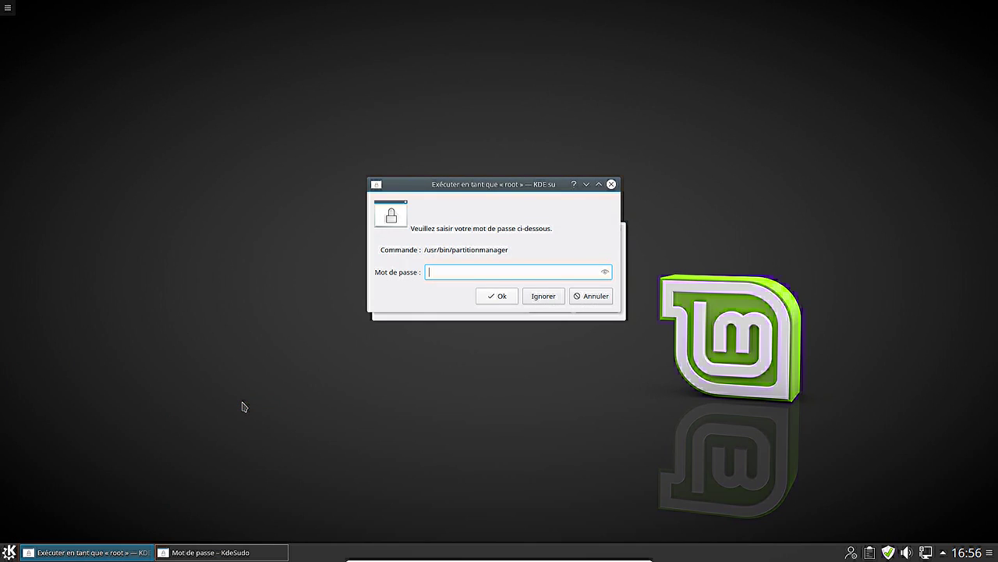
pyautogui.write('********')
pyautogui.press('Return')
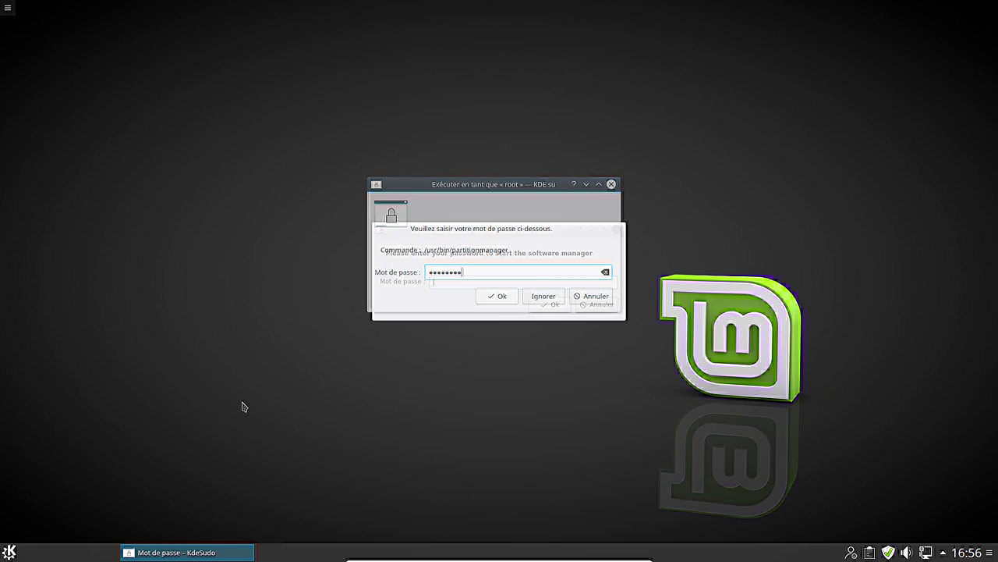
pyautogui.moveTo(436, 236); pyautogui.dragTo(172, 194)
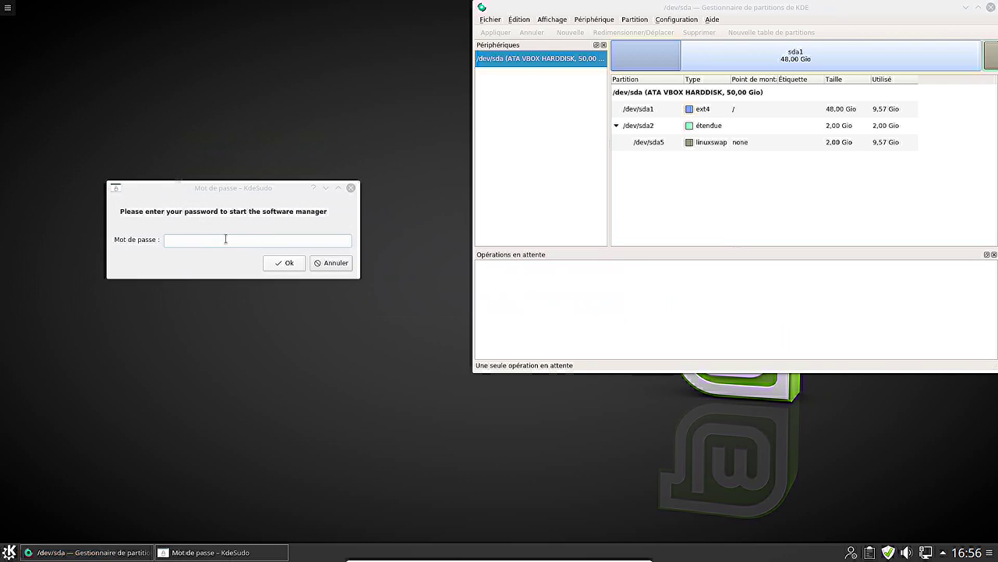
pyautogui.click(224, 239)
pyautogui.write('*********')
pyautogui.press('Return')
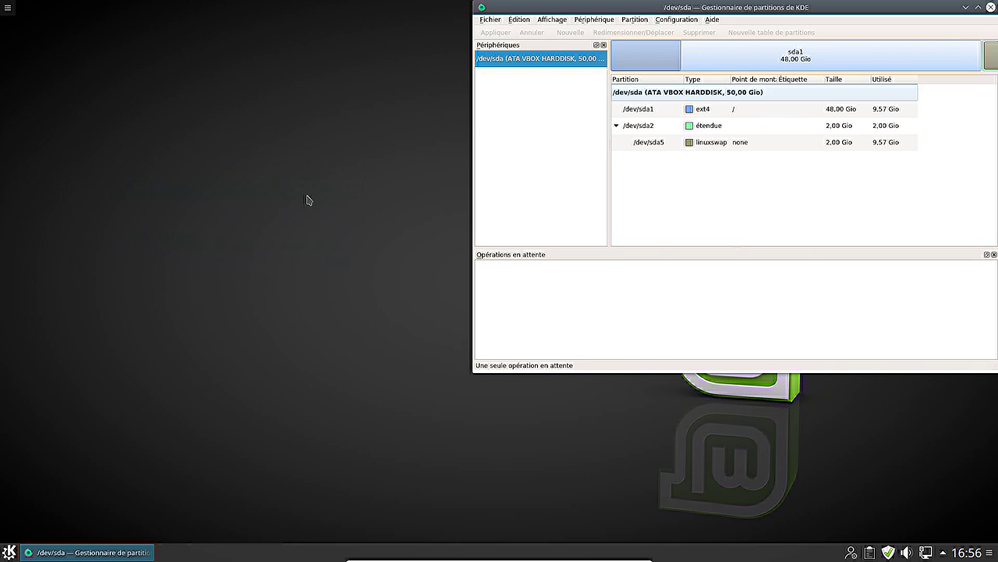
# Check KDE Partition Manager's version 1.2.1 in its About box, then close it
pyautogui.moveTo(659, 14); pyautogui.dragTo(572, 61)
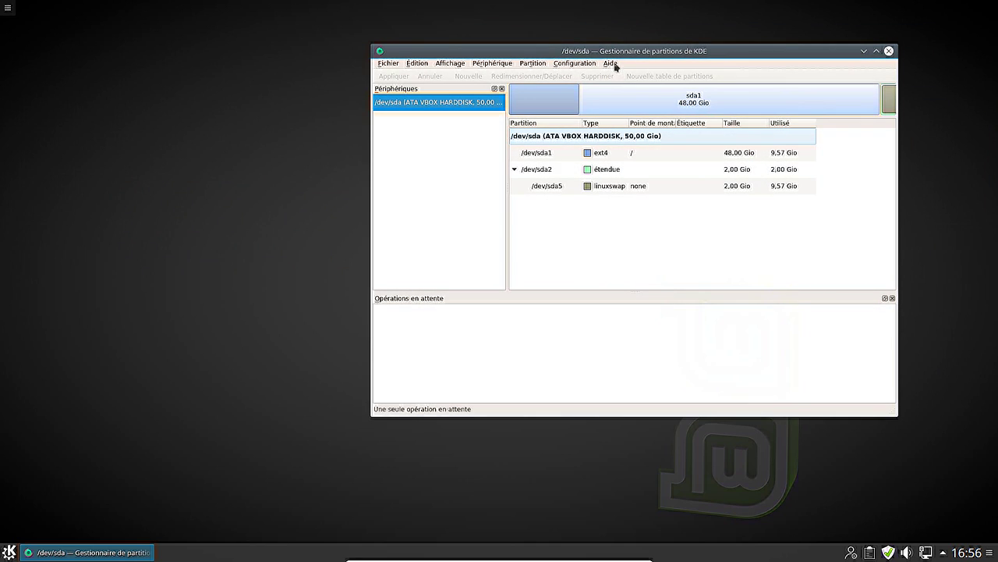
pyautogui.click(610, 63)
pyautogui.click(640, 123)
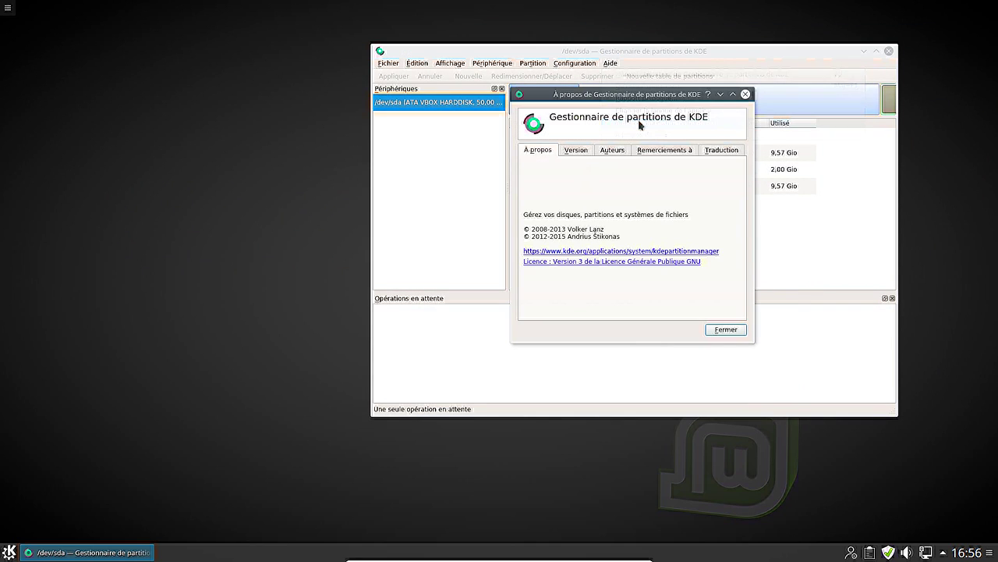
pyautogui.click(578, 152)
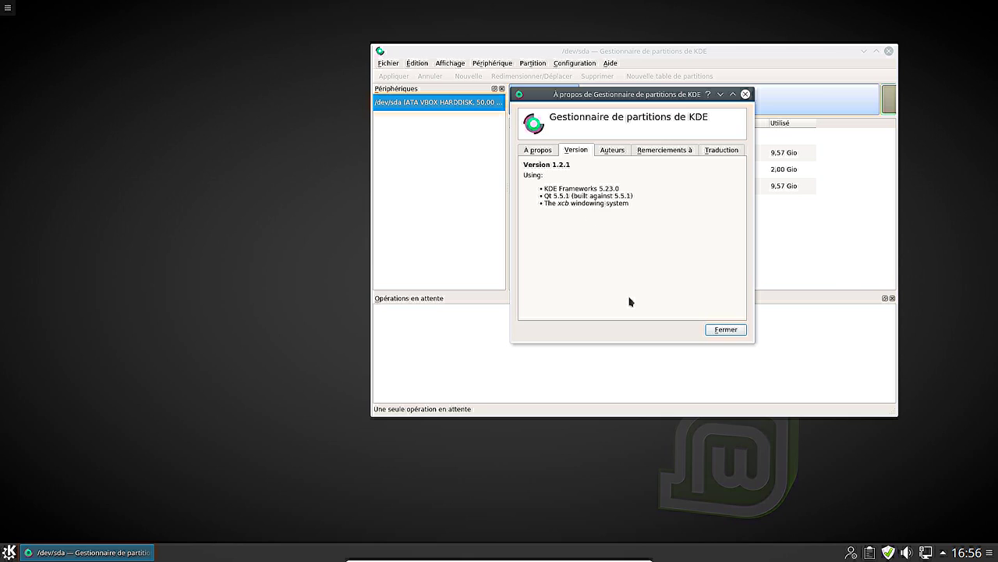
pyautogui.click(577, 101)
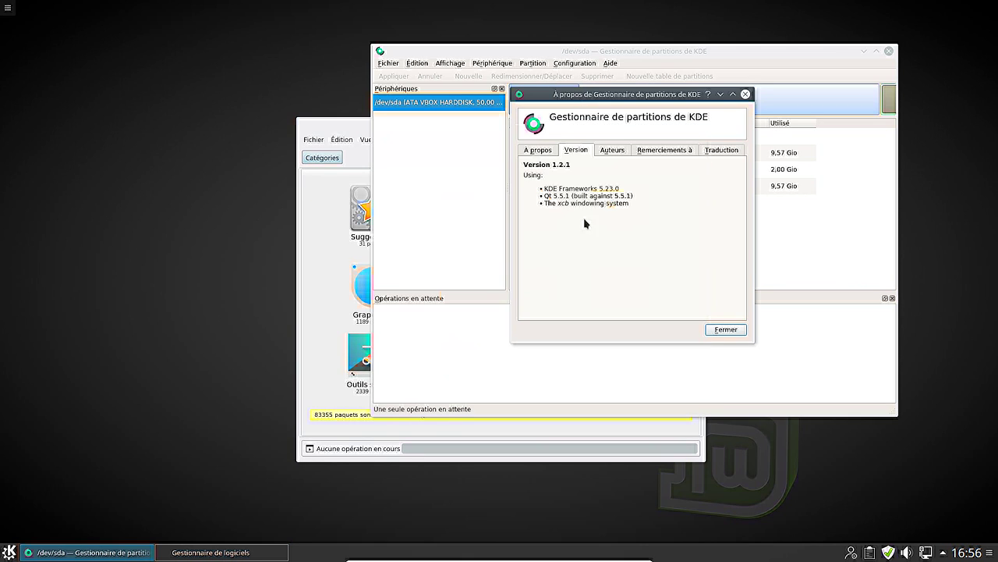
pyautogui.click(726, 329)
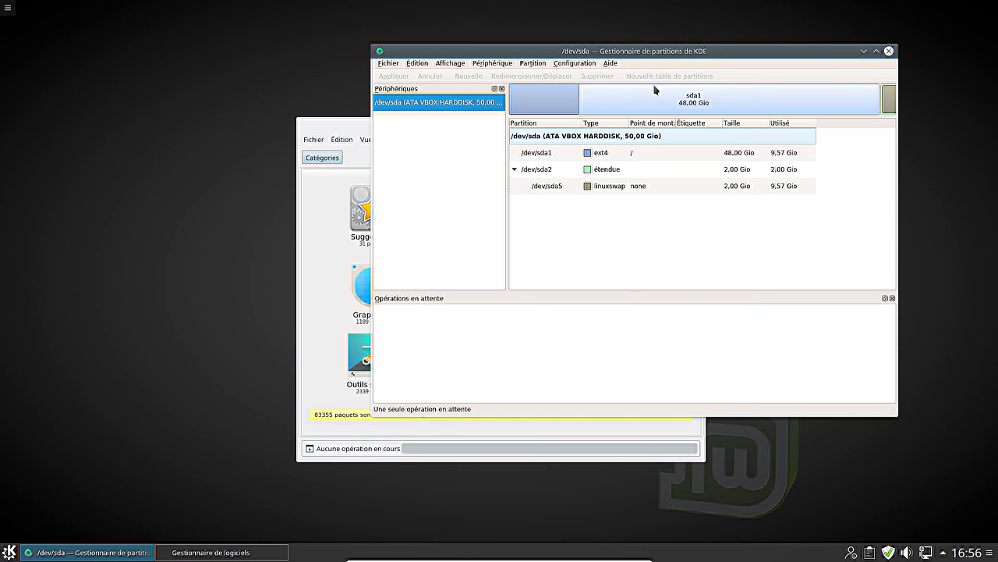
pyautogui.click(694, 103)
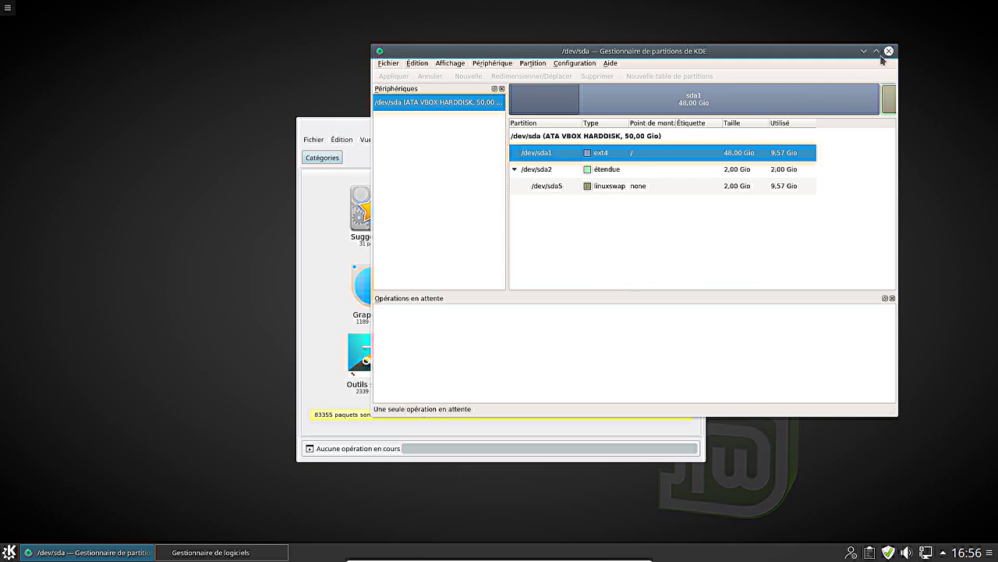
pyautogui.click(890, 51)
pyautogui.hotkey('alt', 'F1')
pyautogui.moveTo(85, 482)
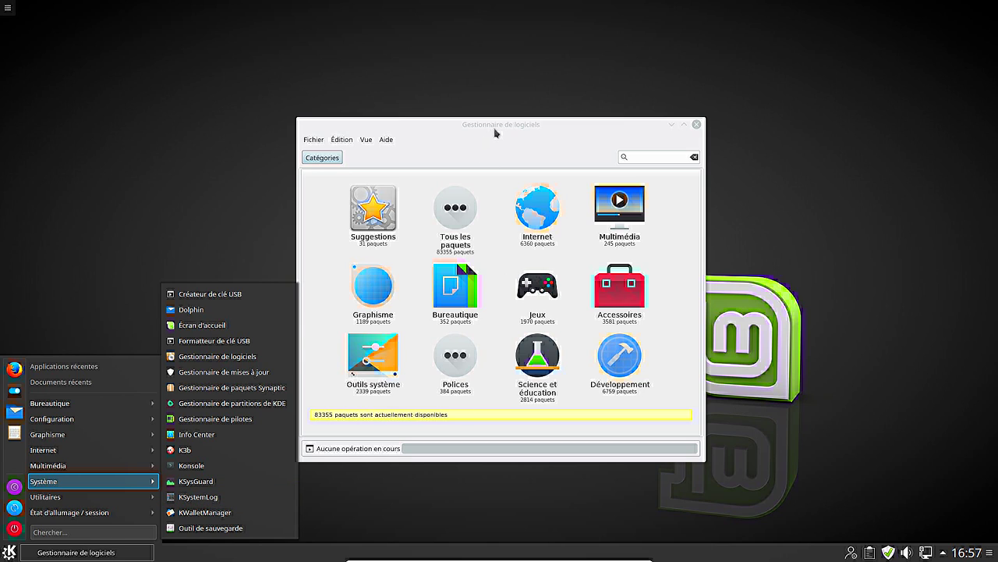
# Search for 'amarok' and uninstall it, confirming removal of amarok-utils
pyautogui.moveTo(498, 124); pyautogui.dragTo(536, 114)
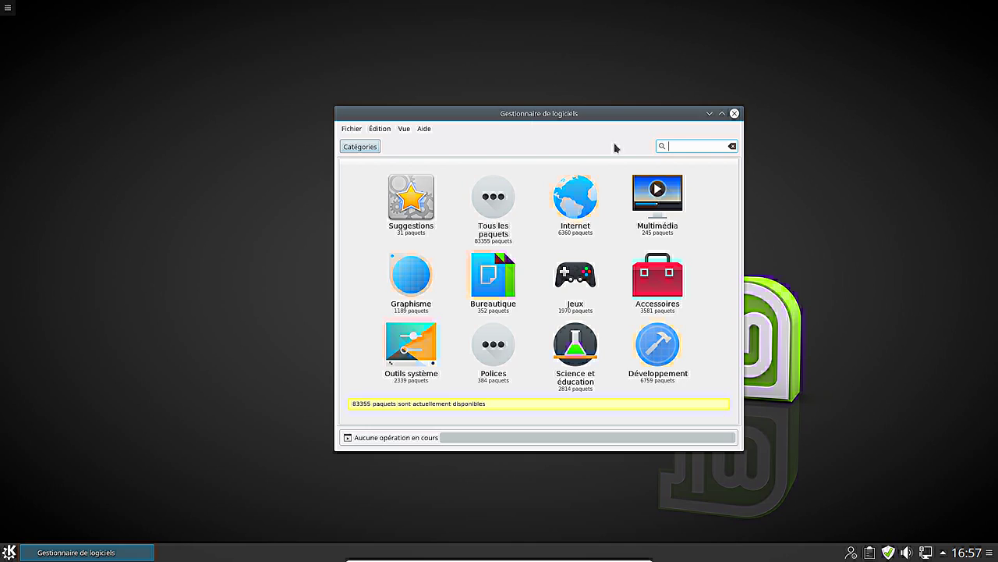
pyautogui.click(686, 146)
pyautogui.write('amarok')
pyautogui.click(494, 172)
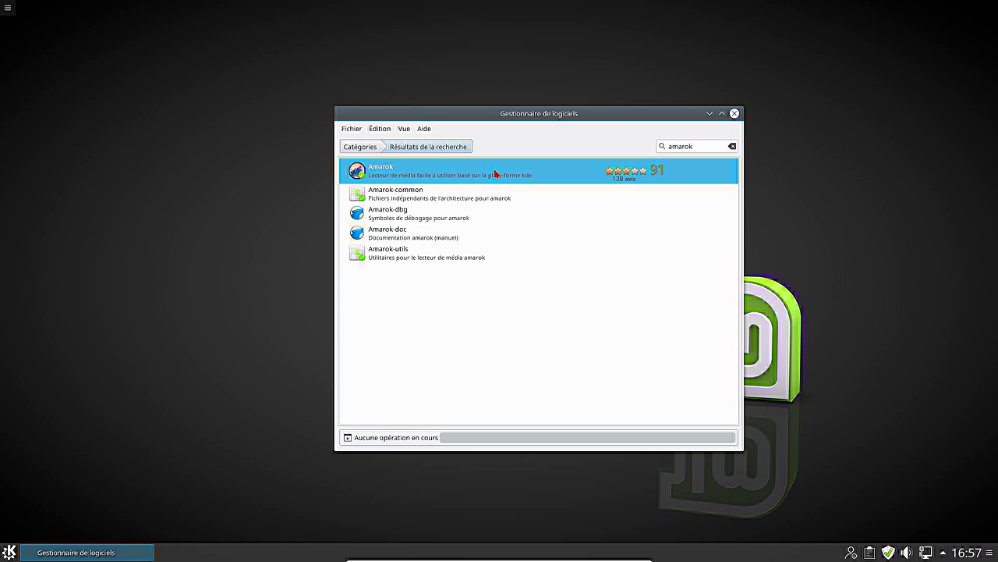
pyautogui.click(680, 260)
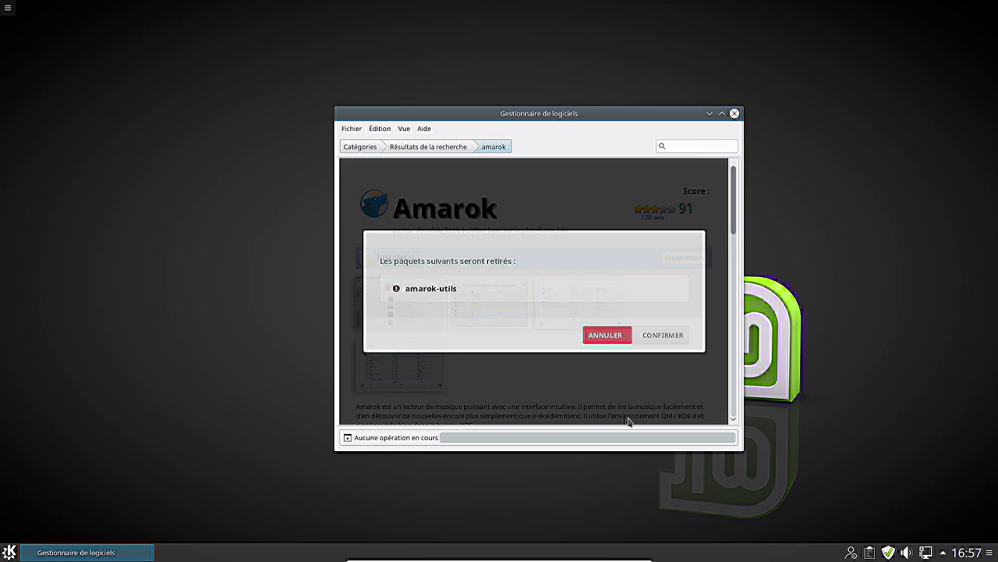
pyautogui.click(668, 337)
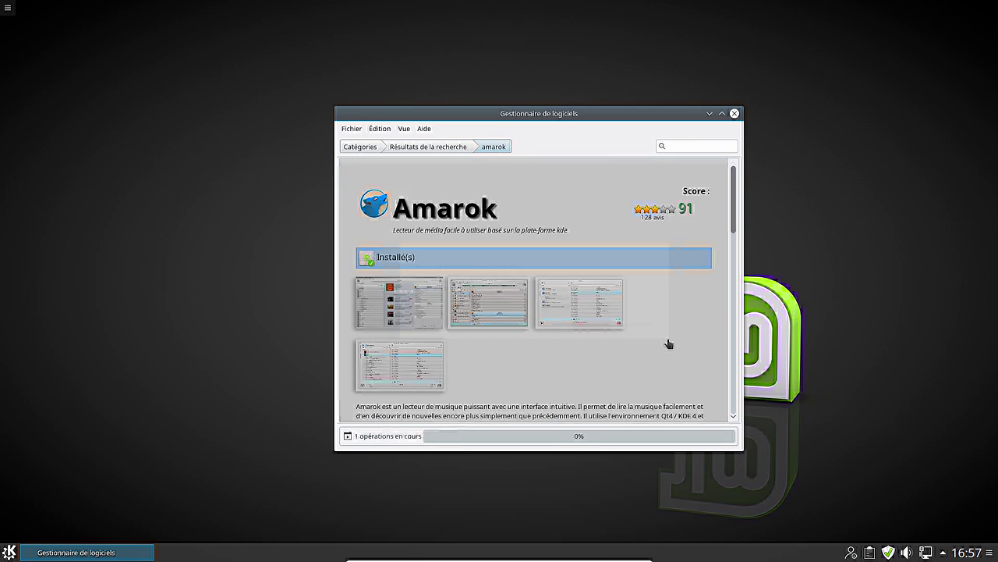
# Begin a new Clementine search, clearing the mistyped 'clementu' query
pyautogui.click(684, 146)
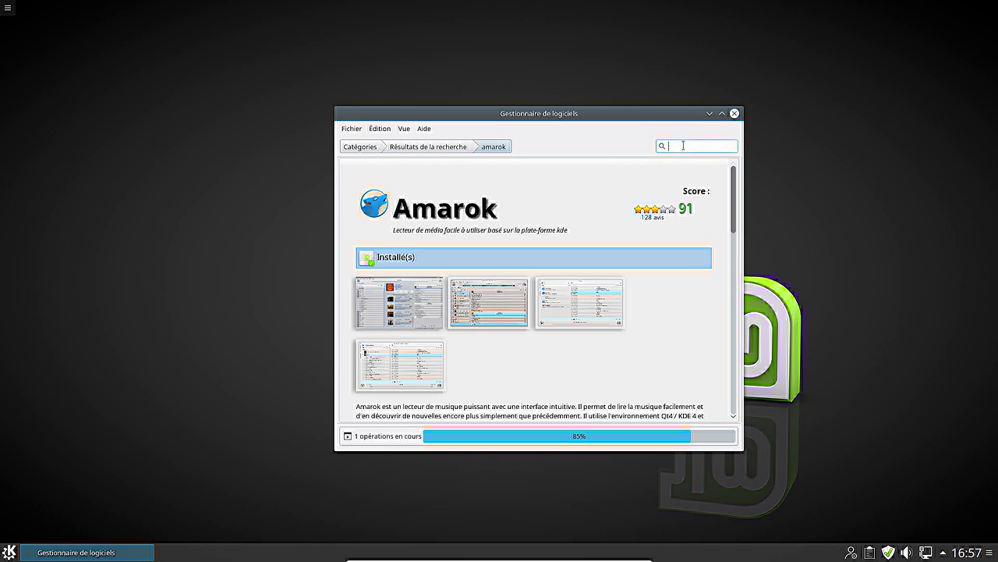
pyautogui.write('clement')
pyautogui.write('u')
pyautogui.tripleClick(668, 145)
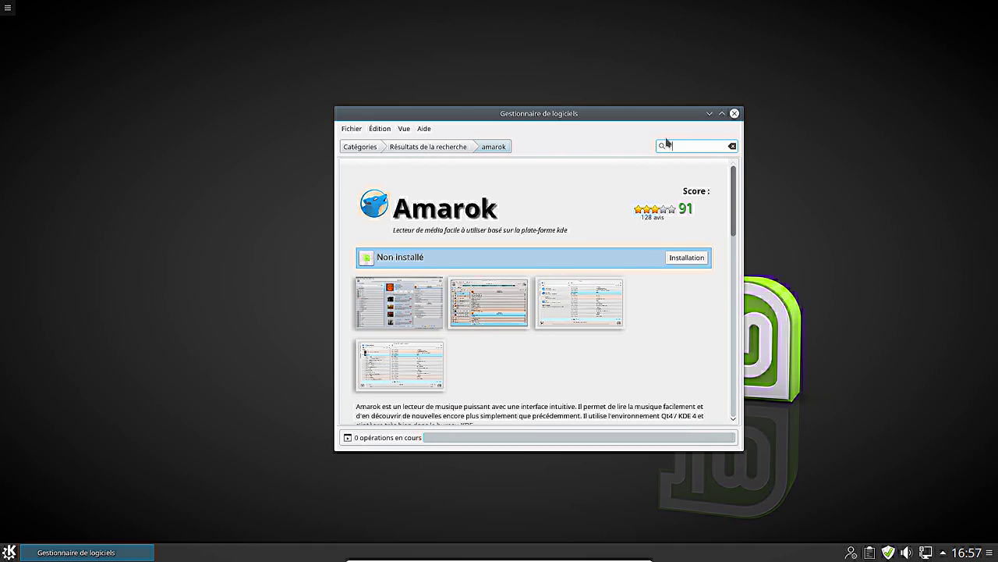
pyautogui.write('*')
pyautogui.press('BackSpace')
# Search 'clementine' and install Clementine from its details page
pyautogui.write('clementine')
pyautogui.click(454, 180)
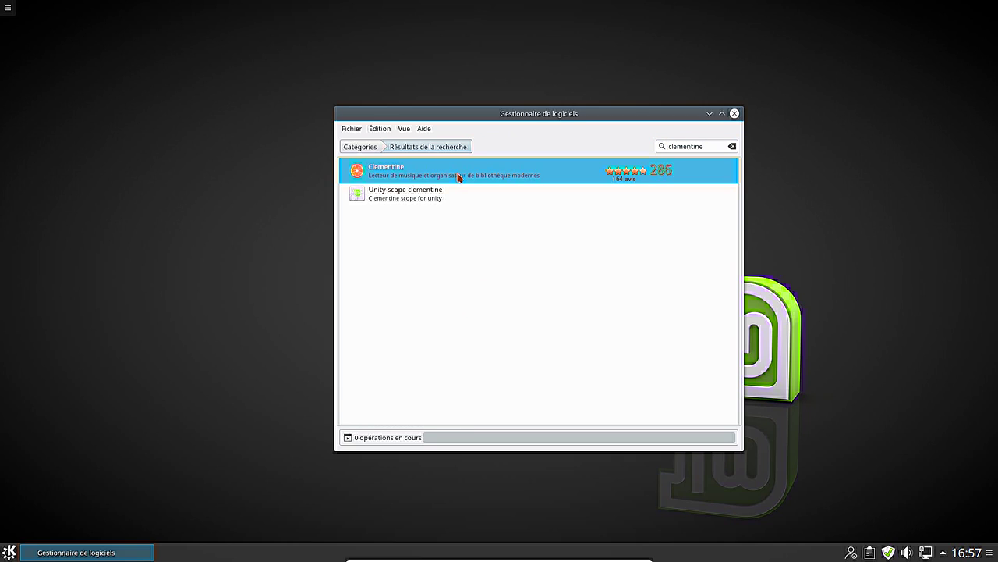
pyautogui.doubleClick(541, 178)
pyautogui.click(700, 257)
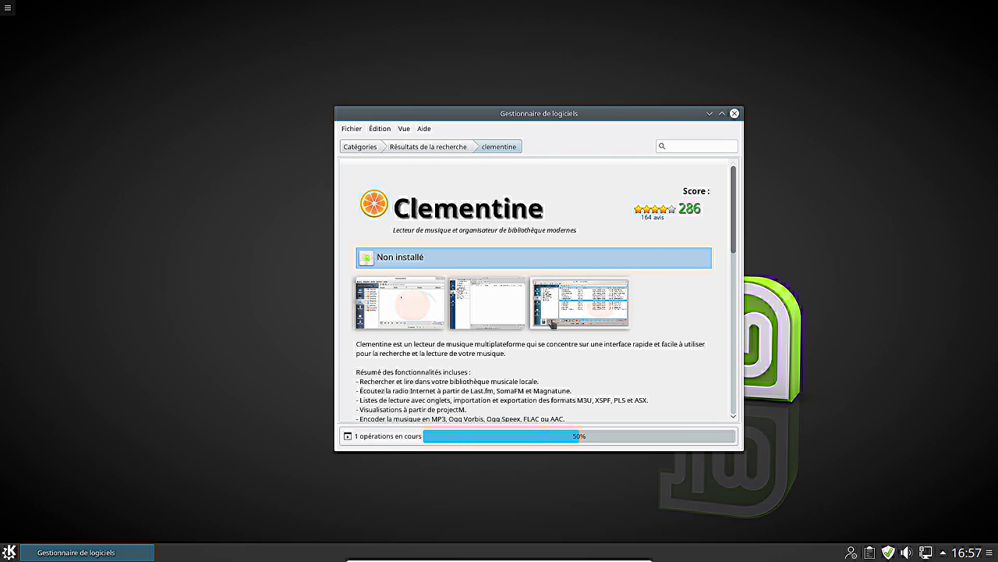
pyautogui.click(610, 317)
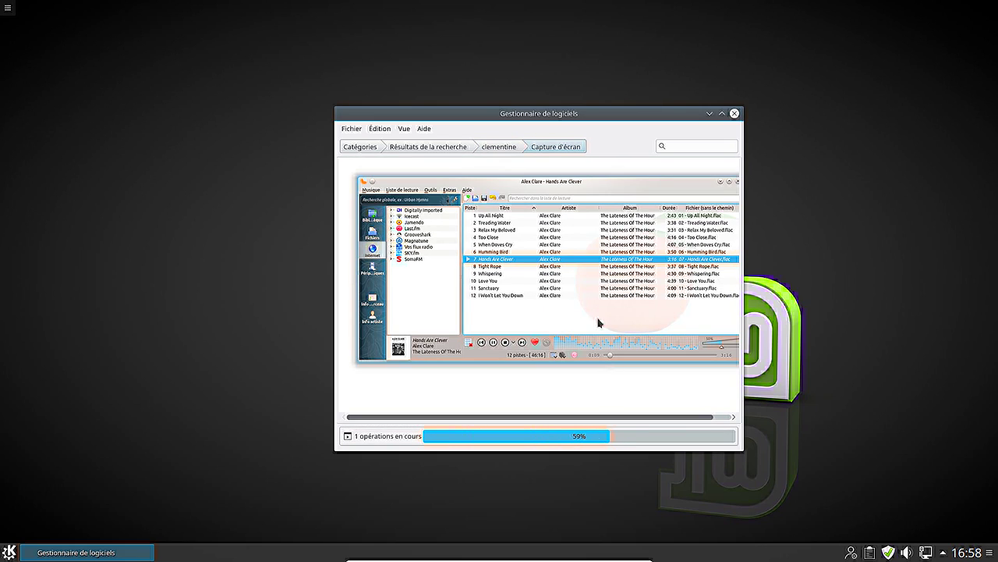
pyautogui.click(511, 148)
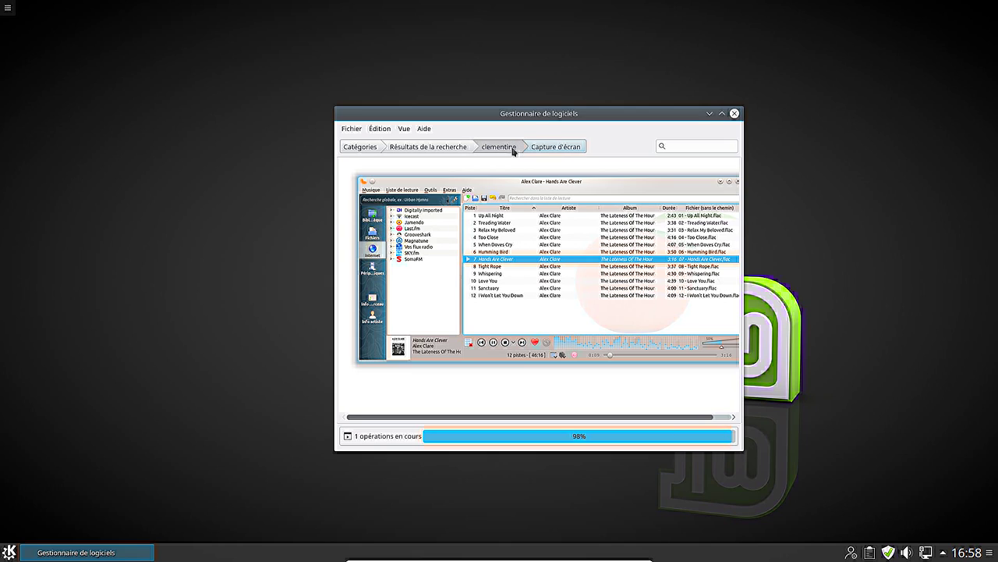
# Confirm Clementine shows as installed and launch it from the Multimedia menu
pyautogui.click(10, 552)
pyautogui.moveTo(85, 466)
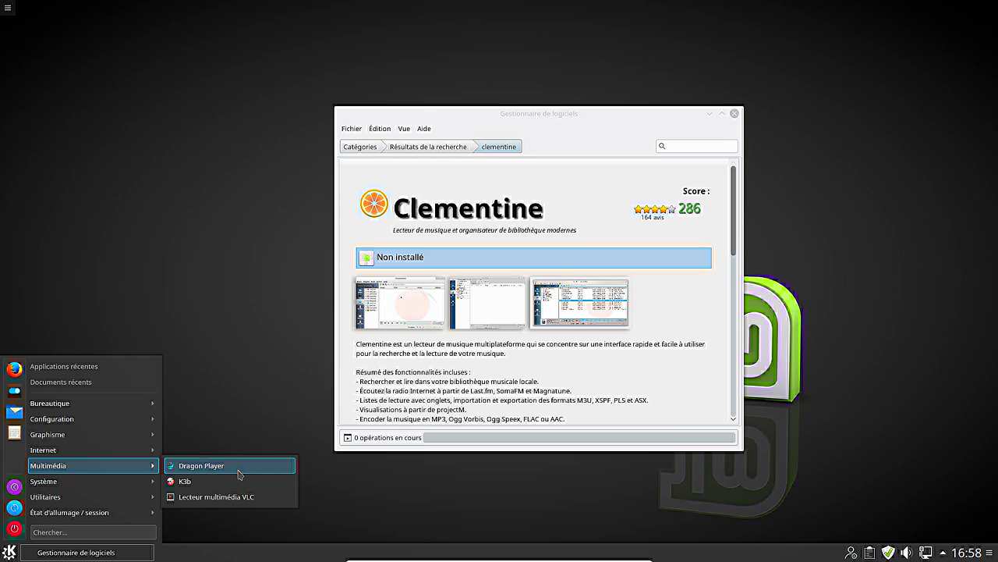
pyautogui.press('Escape')
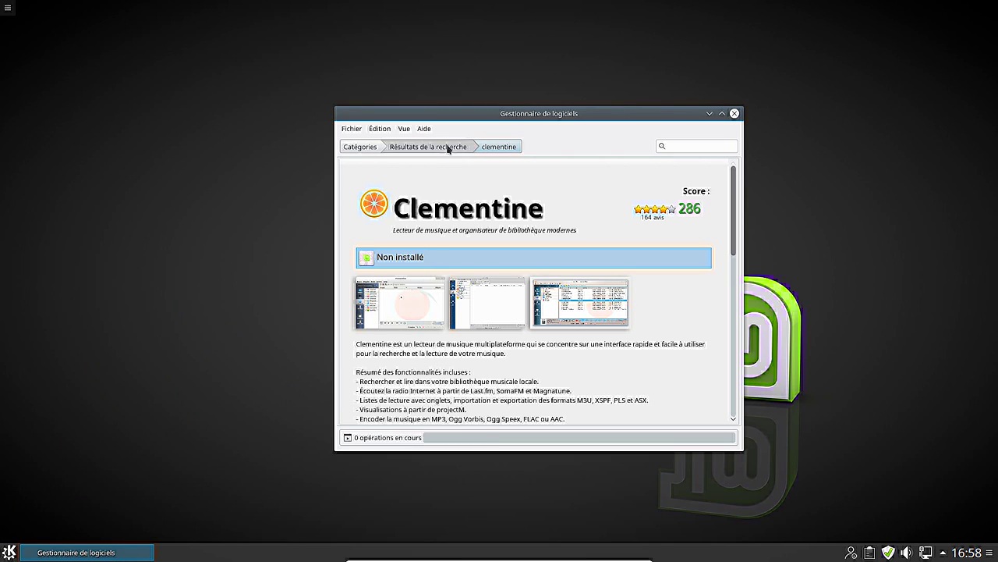
pyautogui.click(449, 148)
pyautogui.click(559, 173)
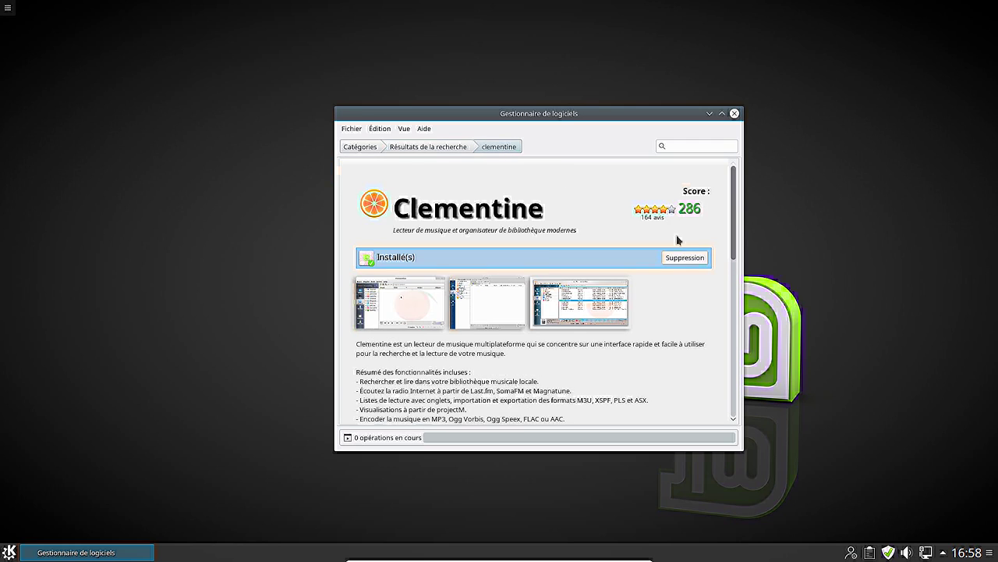
pyautogui.click(9, 551)
pyautogui.moveTo(68, 467)
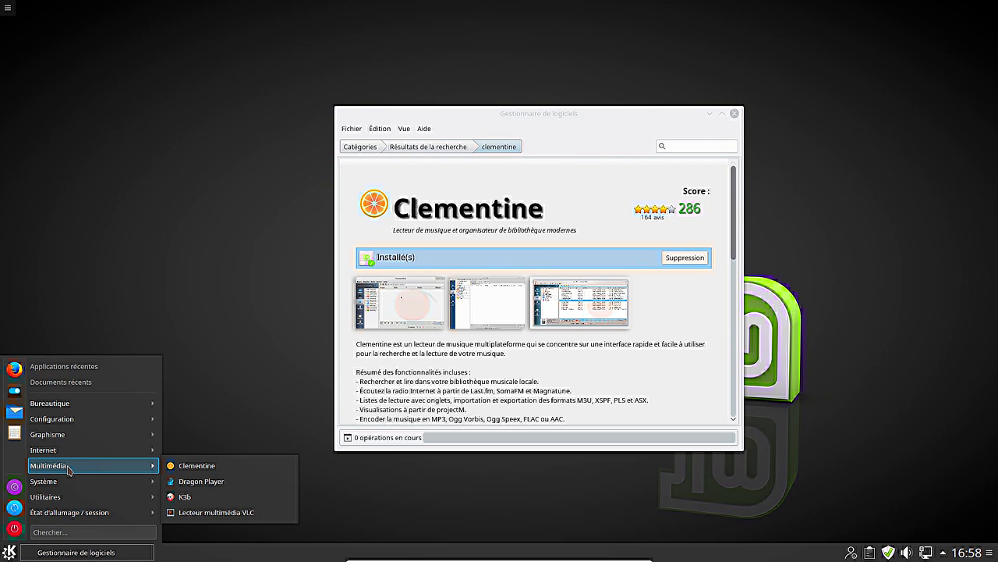
pyautogui.click(221, 466)
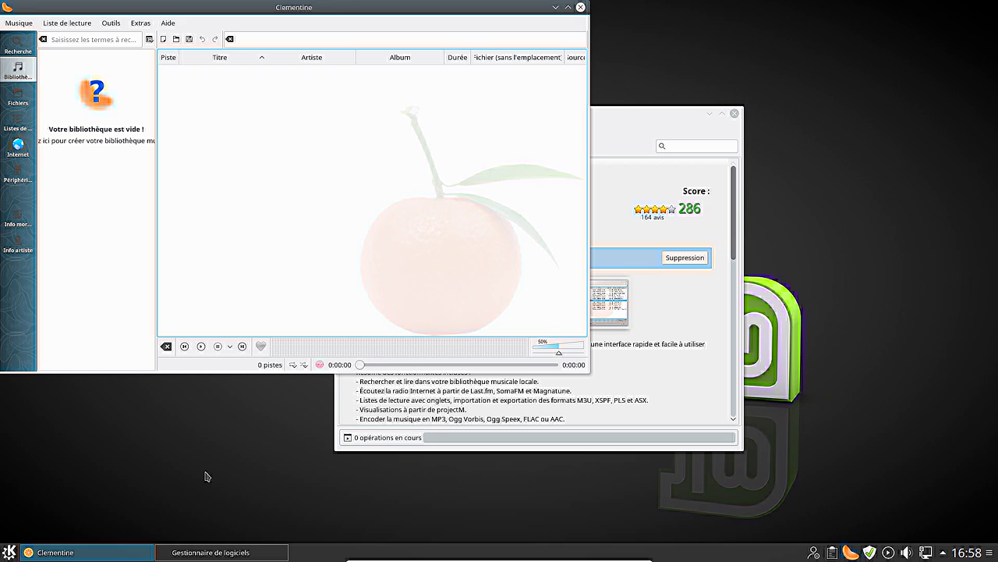
# View Clementine's About box, quit Clementine via Musique > Quitter, and close Software Manager
pyautogui.click(167, 23)
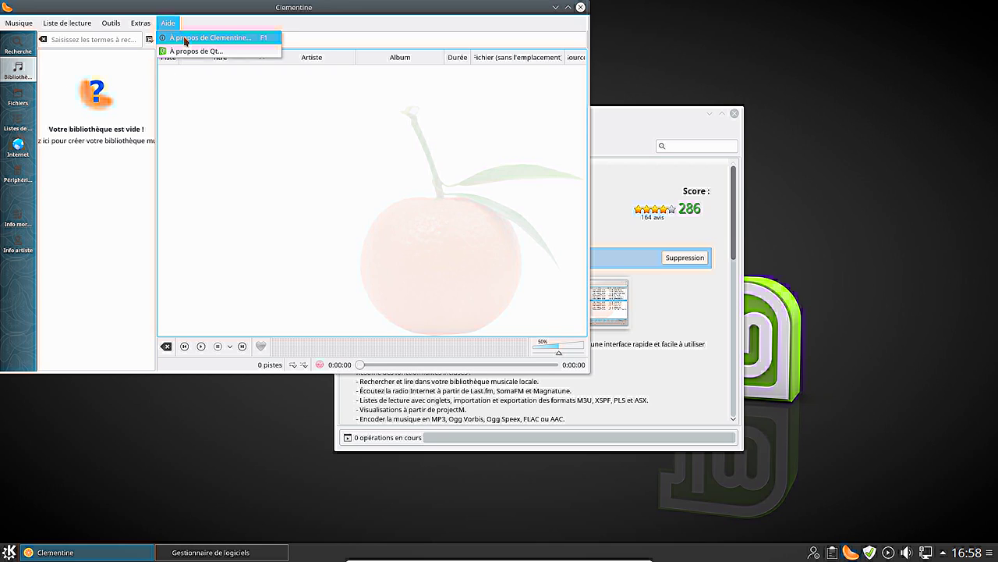
pyautogui.click(184, 40)
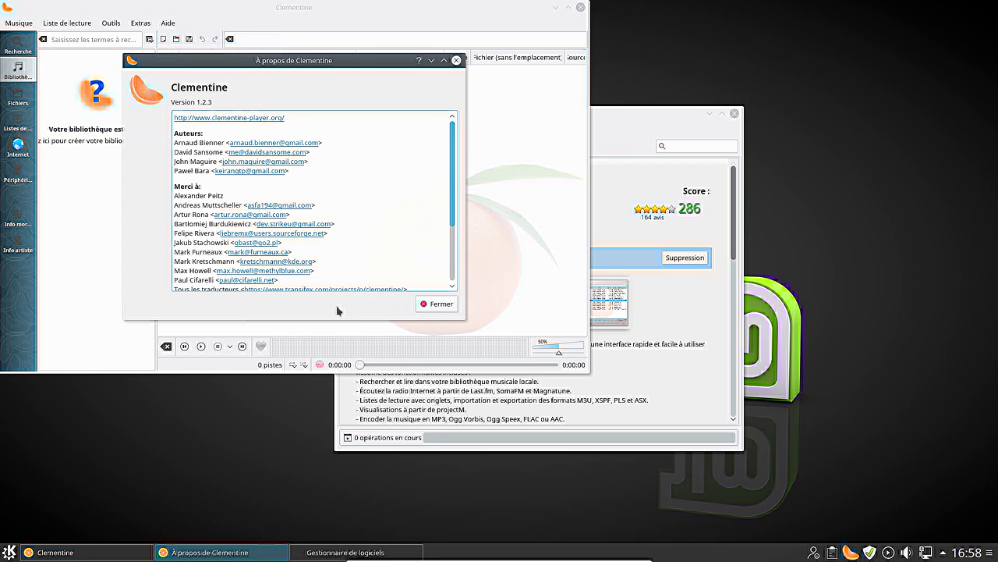
pyautogui.click(455, 307)
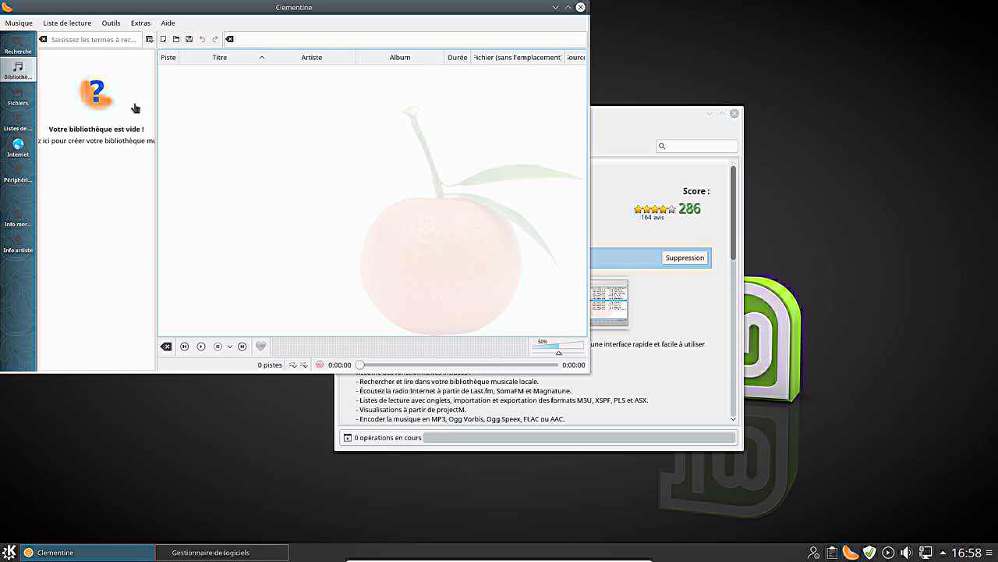
pyautogui.click(19, 23)
pyautogui.click(53, 173)
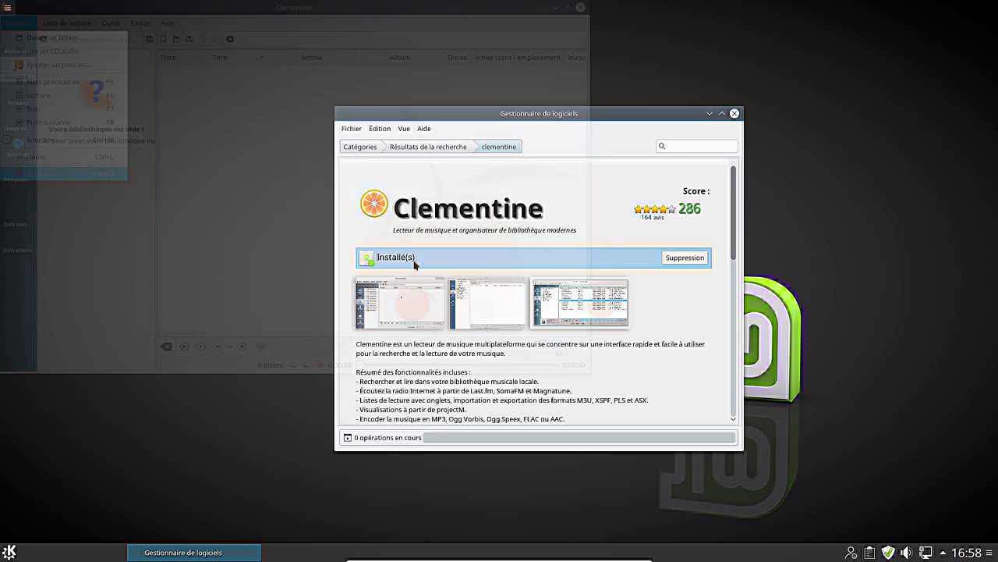
pyautogui.click(734, 113)
# Dismiss the Utilities menu and exit VirtualBox full screen with Host+F
pyautogui.click(9, 551)
pyautogui.moveTo(89, 496)
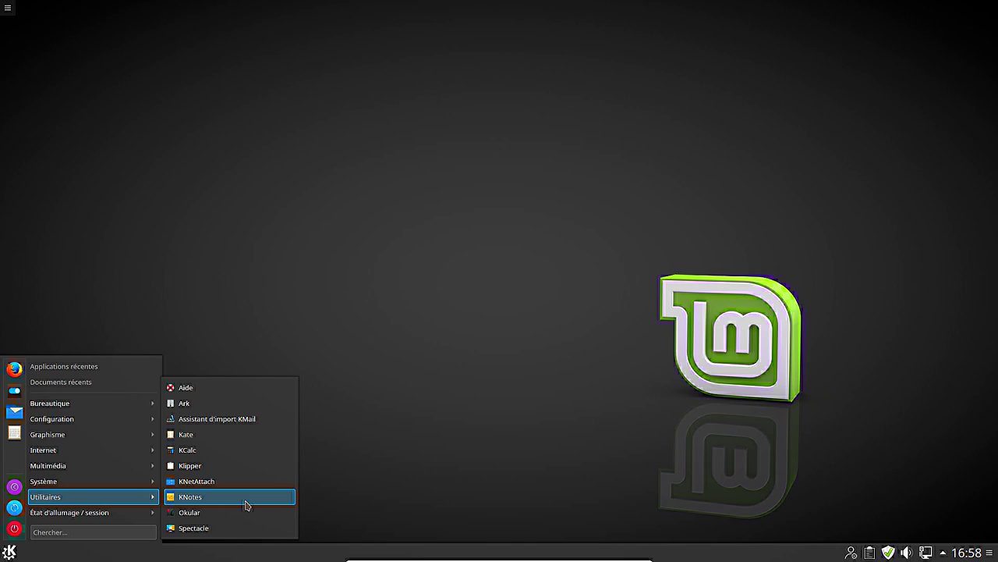
pyautogui.click(461, 205)
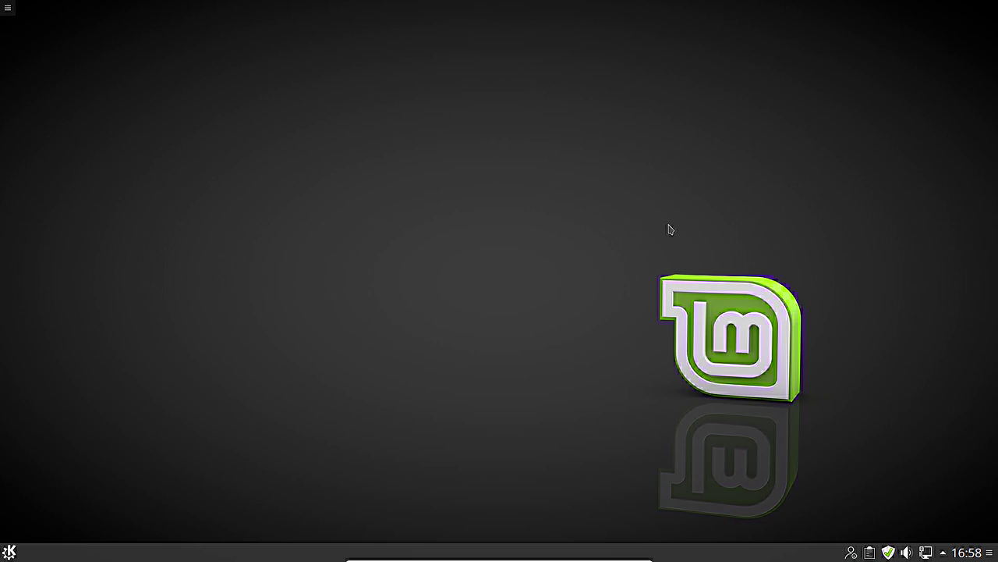
pyautogui.press('Control_R+f')
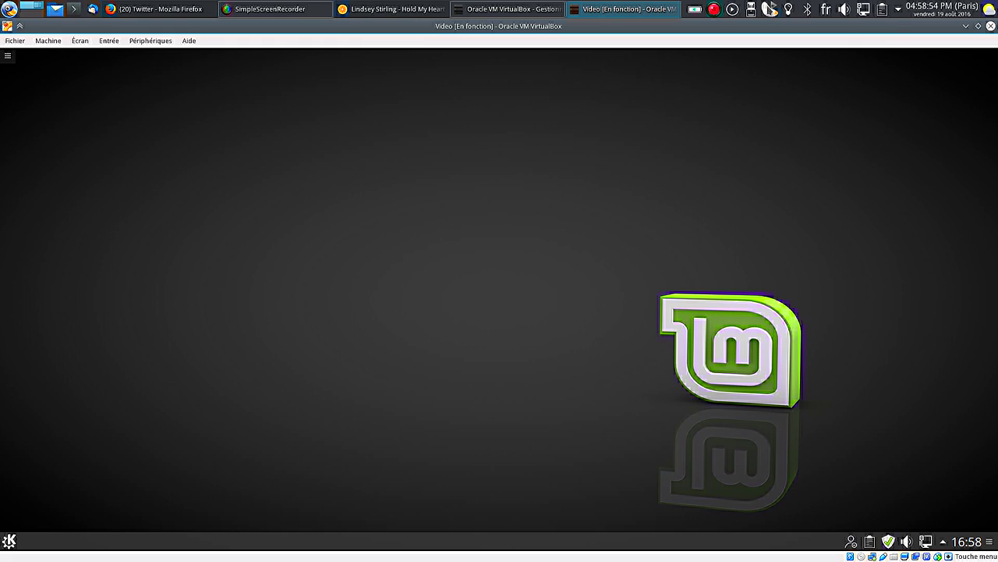
# Stop the host's Clementine playback from its tray icon and return the VM to full screen
pyautogui.rightClick(770, 9)
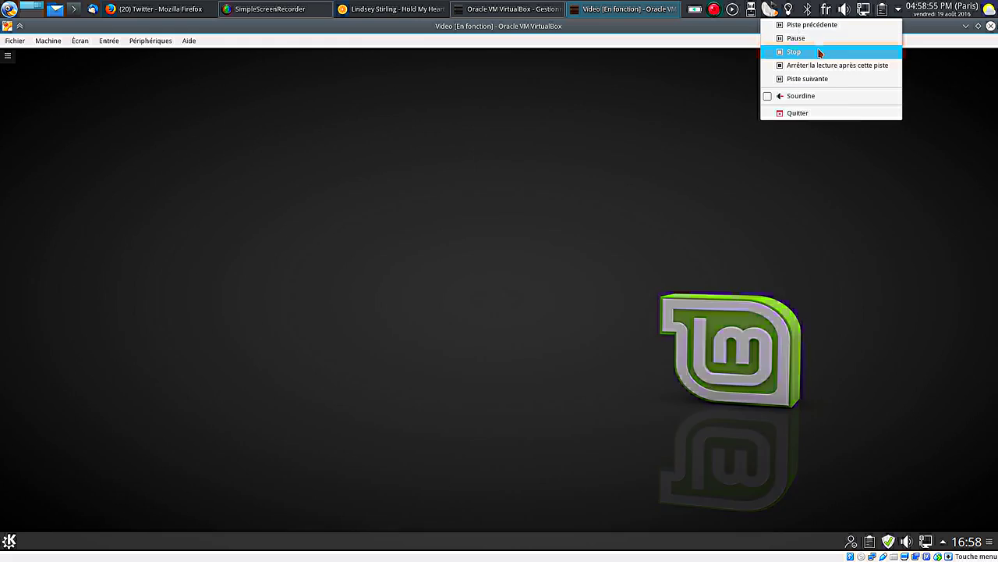
pyautogui.click(820, 52)
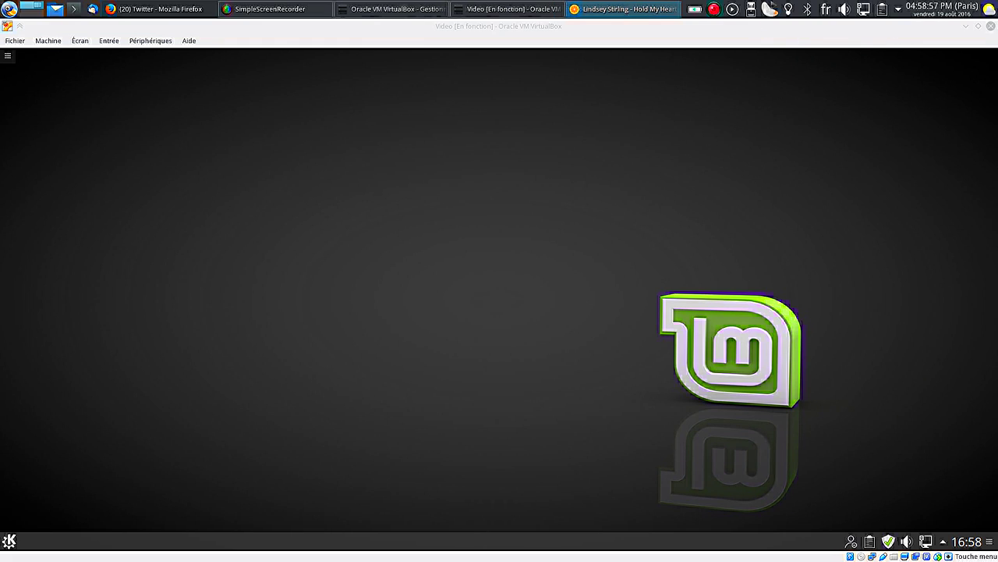
pyautogui.click(595, 40)
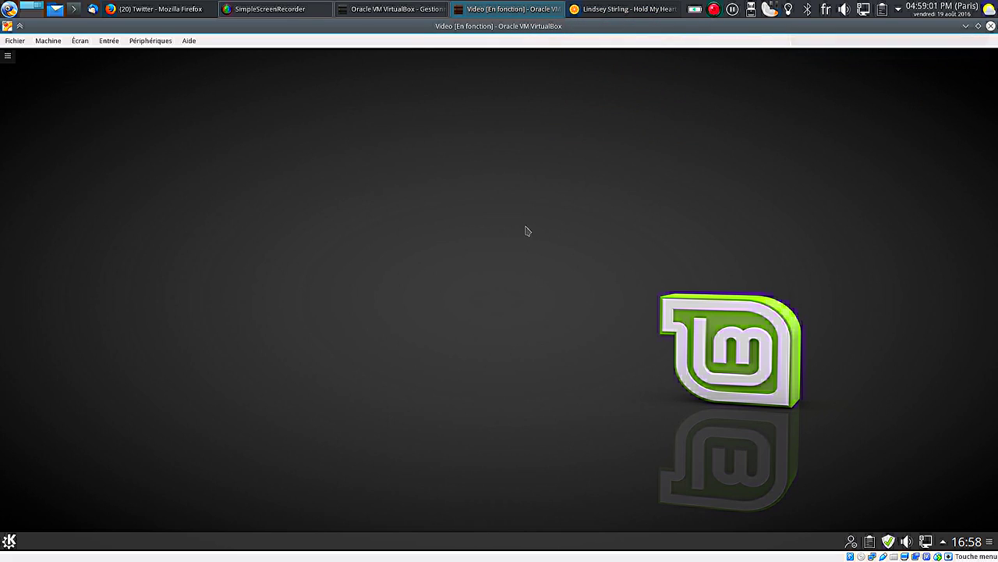
pyautogui.hotkey('ctrl', 'f')
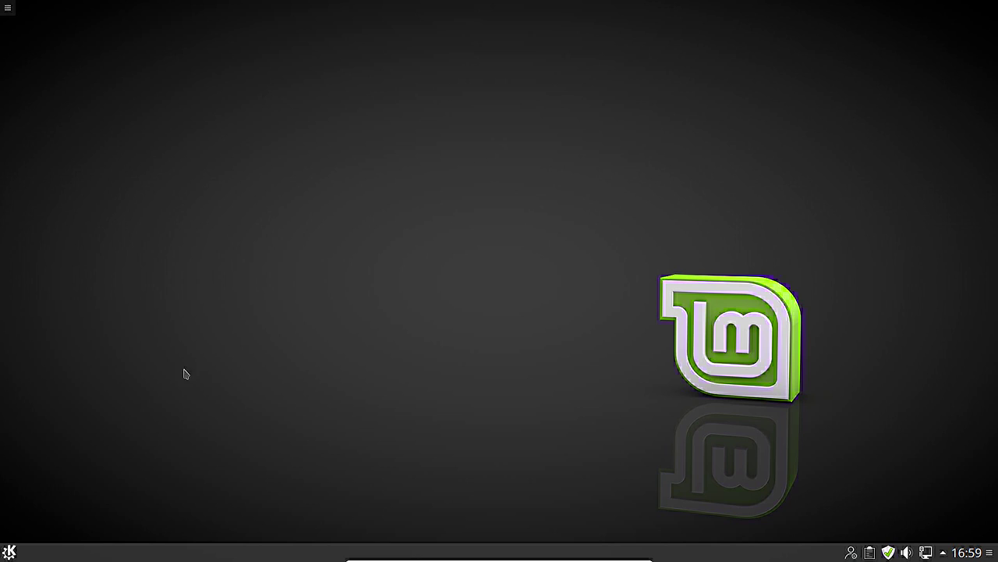
# Launch Firefox, maximize its window, and load 'youtube' from the address bar
pyautogui.click(10, 553)
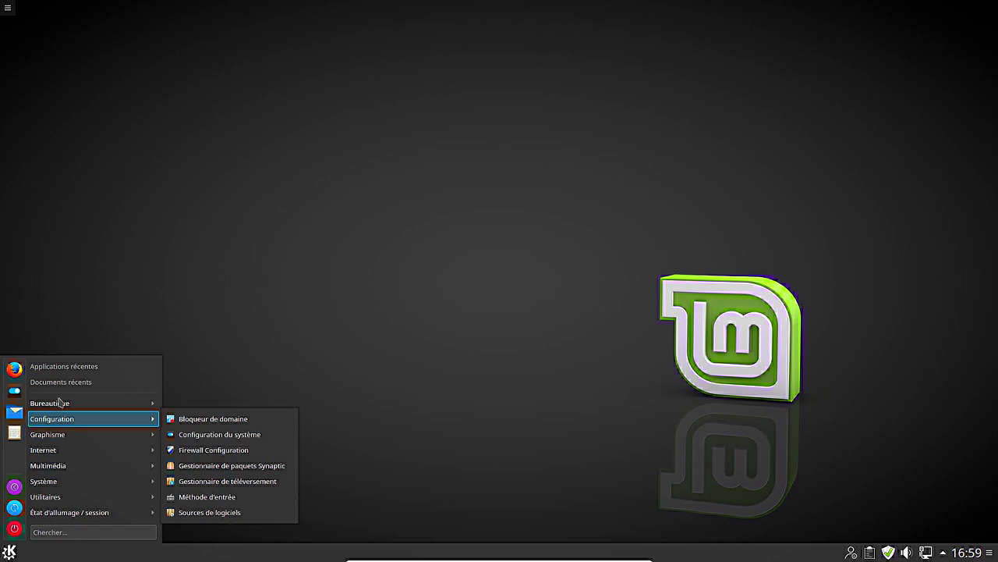
pyautogui.click(14, 374)
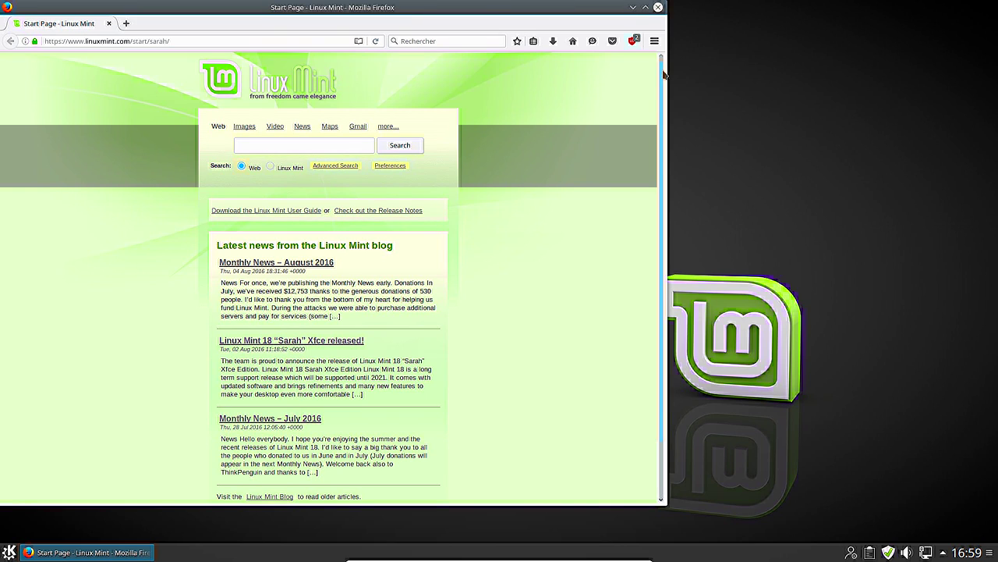
pyautogui.doubleClick(356, 14)
pyautogui.click(394, 43)
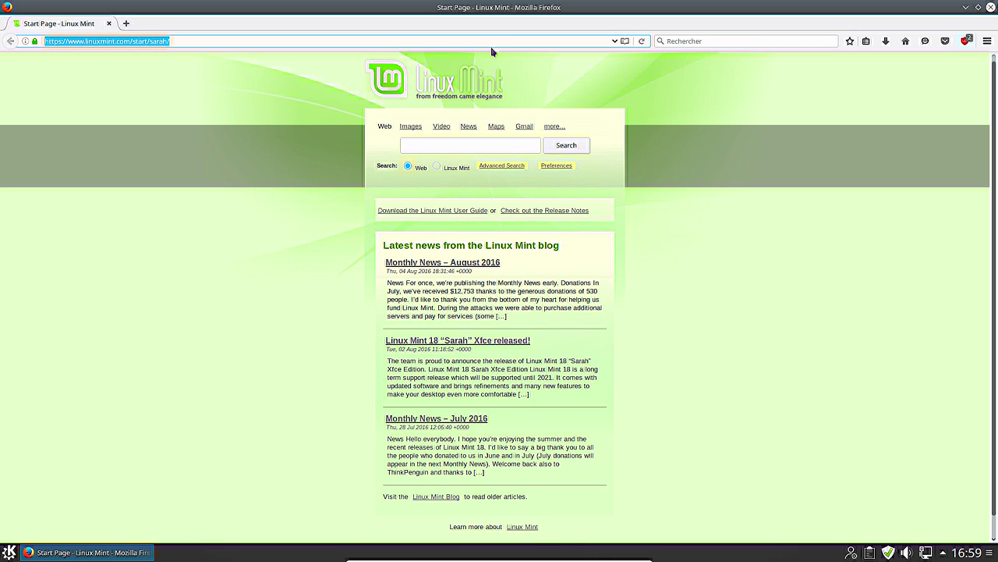
pyautogui.write('youtube')
pyautogui.press('Return')
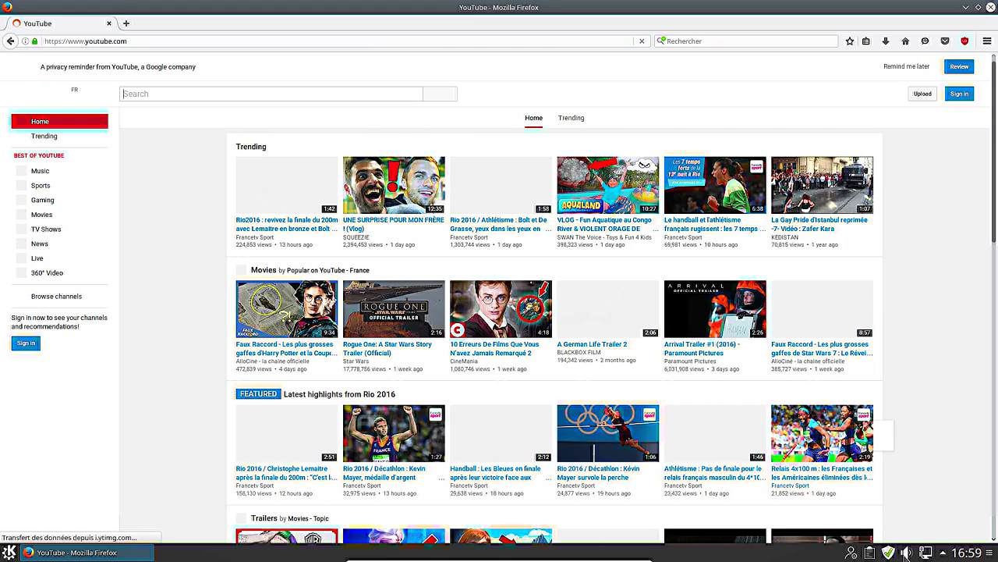
# Scroll the YouTube home page and open the L.E.J - SUMMER 2016 video from the L.E.J row
pyautogui.scroll(2, 908, 553)
pyautogui.scroll(3, 908, 553)
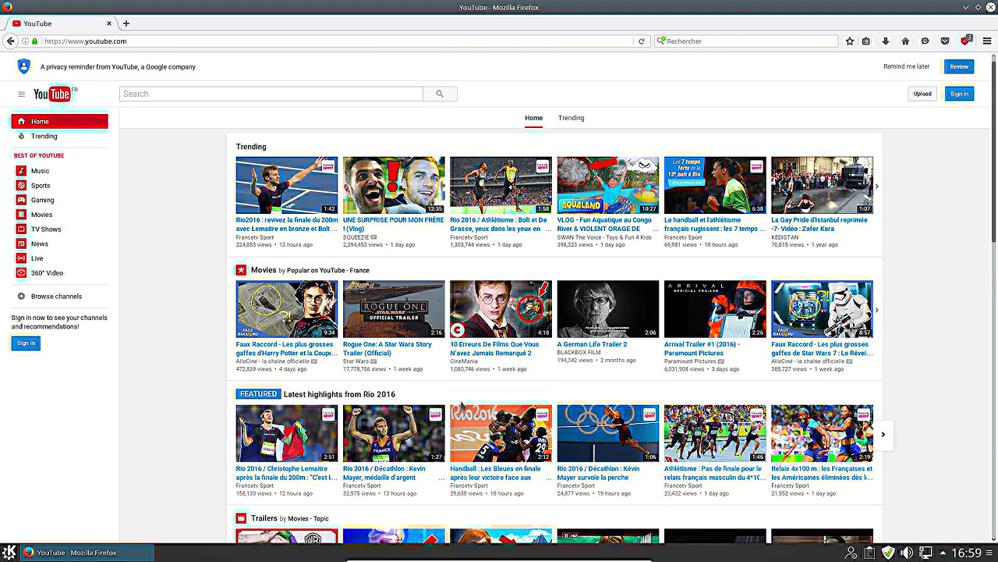
pyautogui.scroll(-5, 203, 405)
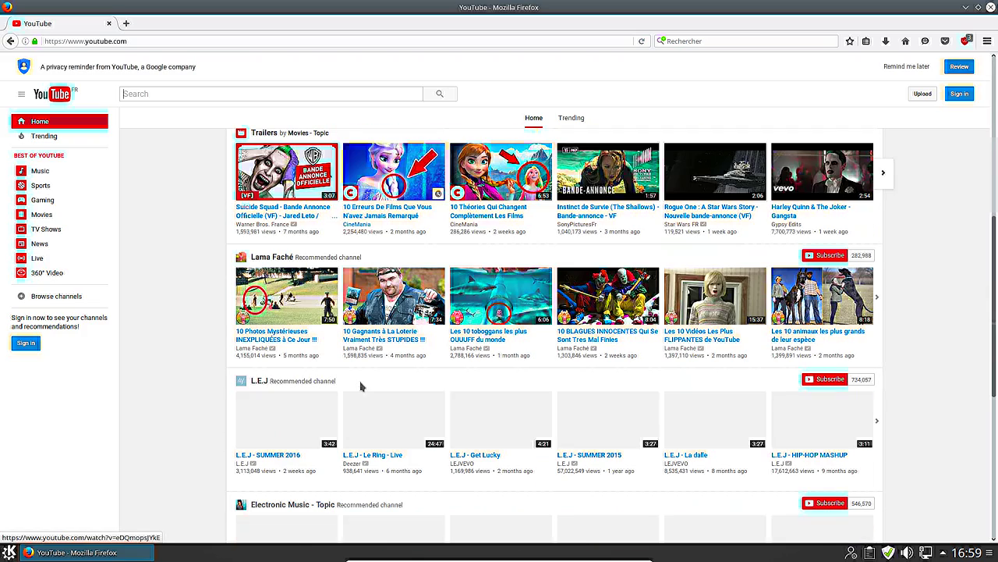
pyautogui.scroll(-3, 361, 386)
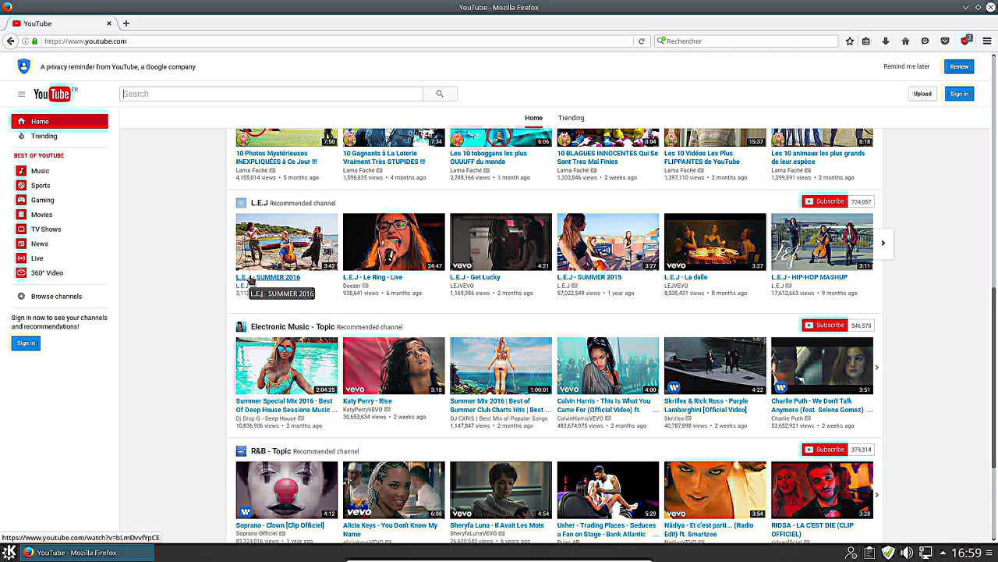
pyautogui.click(270, 278)
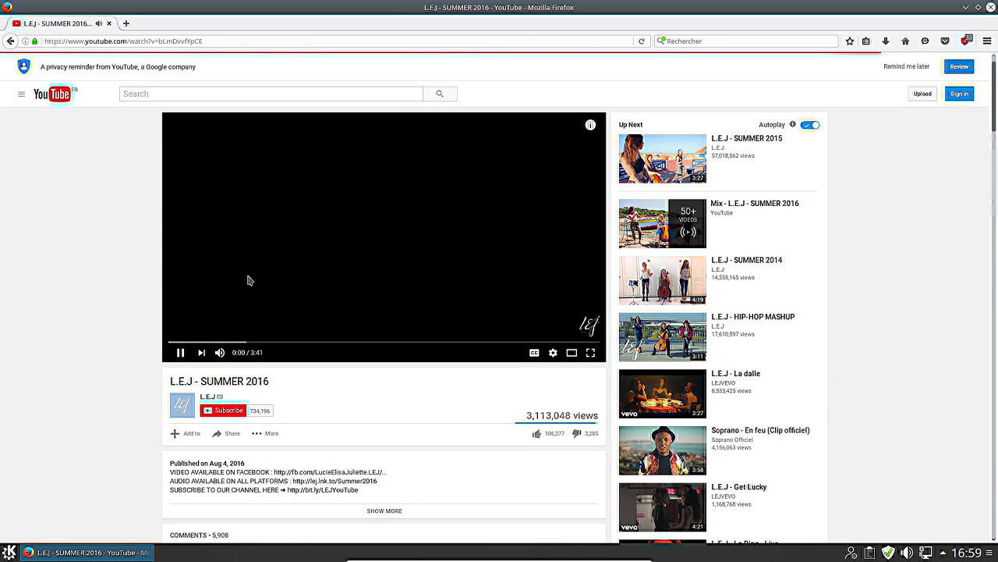
# View and close the About HTML5 player page, then play L.E.J - SUMMER 2016 from 0:37
pyautogui.rightClick(316, 228)
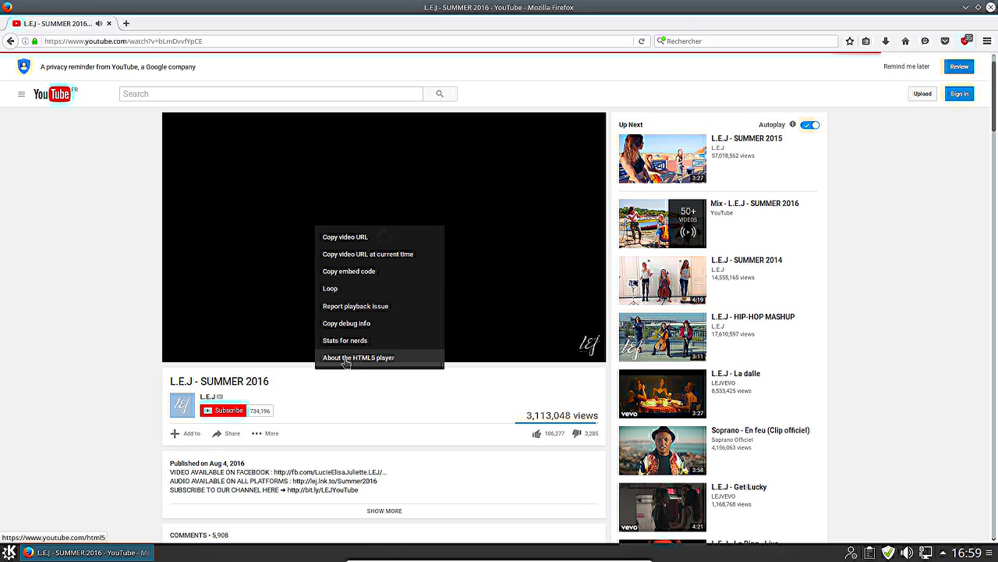
pyautogui.click(346, 358)
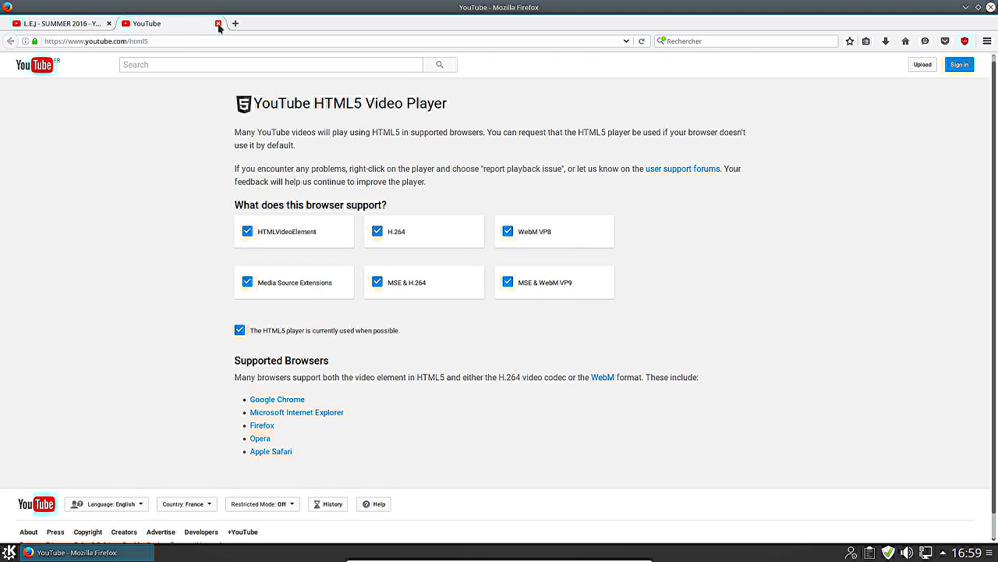
pyautogui.click(218, 24)
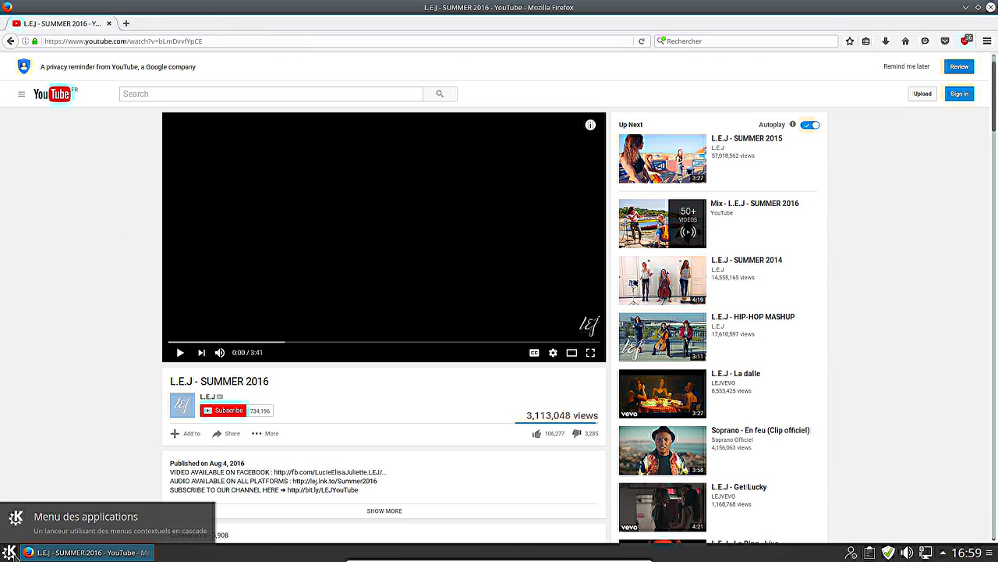
pyautogui.click(241, 341)
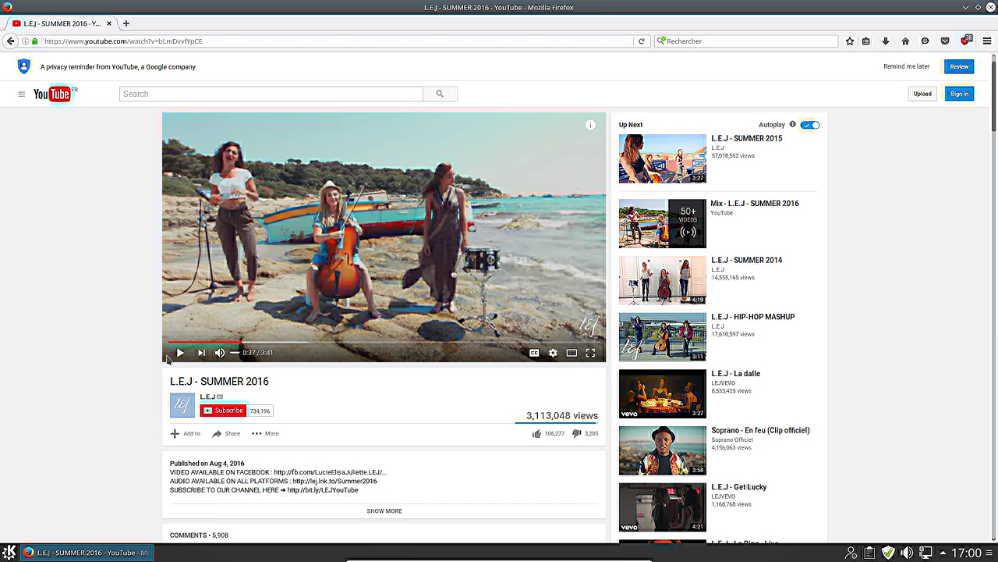
pyautogui.click(205, 331)
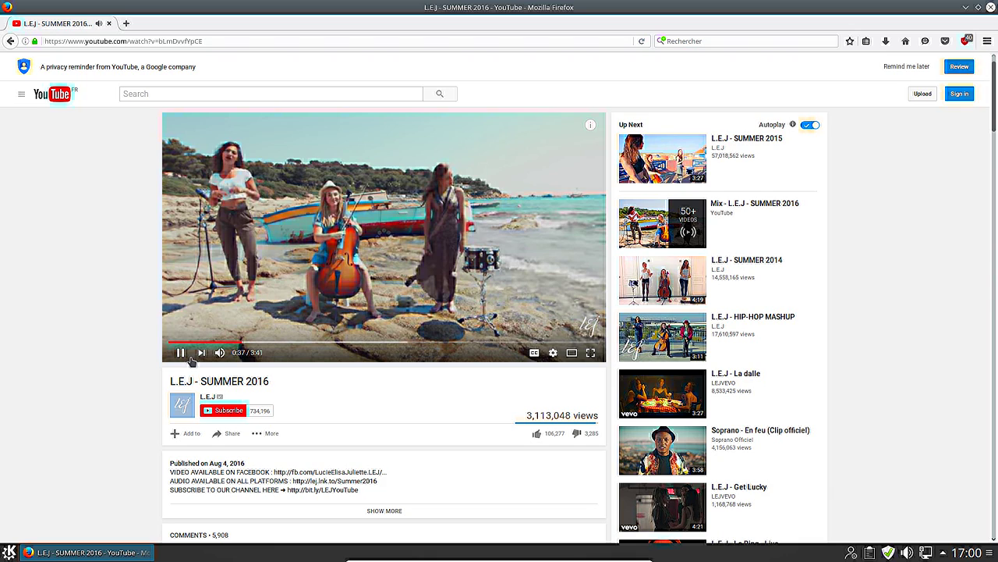
# In a new tab, load linuxtricks.fr and search the site for youtube-dl
pyautogui.click(126, 24)
pyautogui.write('linuxtricks')
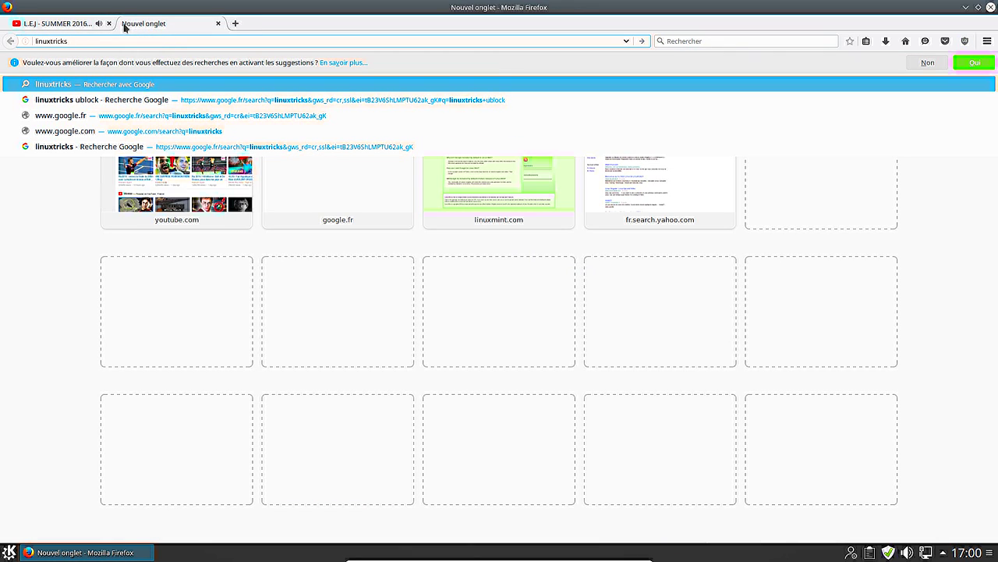
pyautogui.write('.fr')
pyautogui.press('Return')
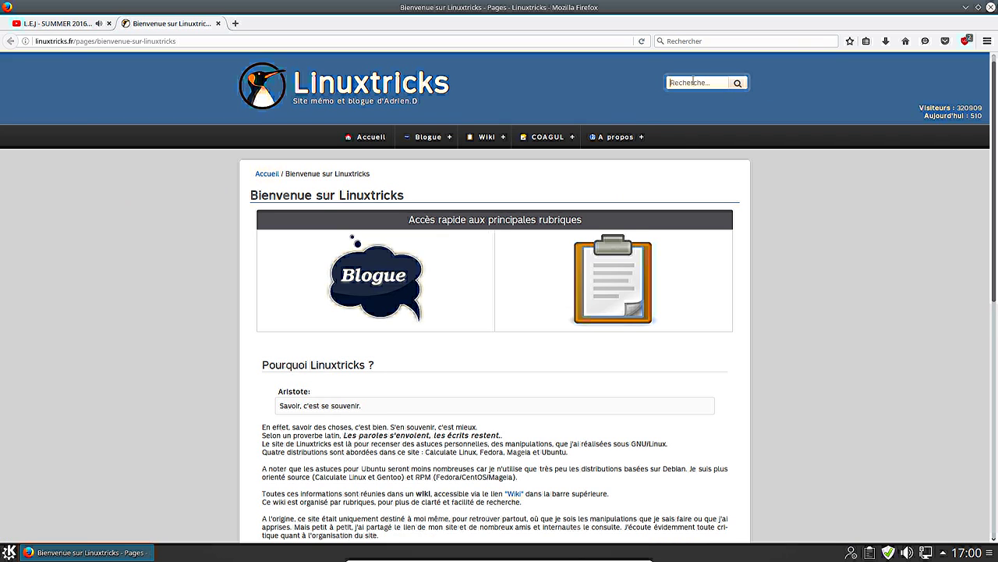
pyautogui.write('youtube-')
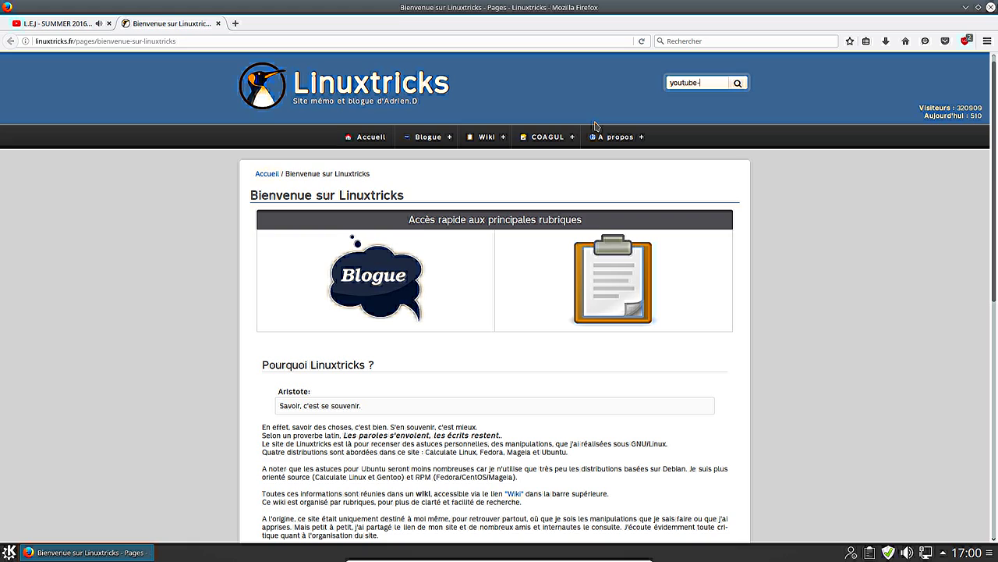
pyautogui.write('dl')
pyautogui.press('Return')
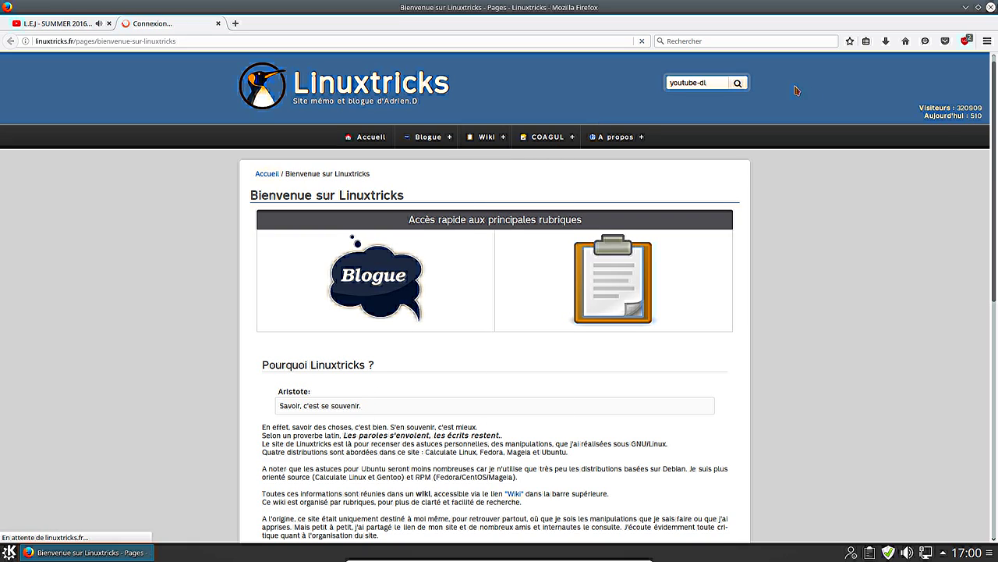
# Launch Konsole from the application menu, move it to the right and enlarge its text
pyautogui.click(9, 553)
pyautogui.moveTo(131, 477)
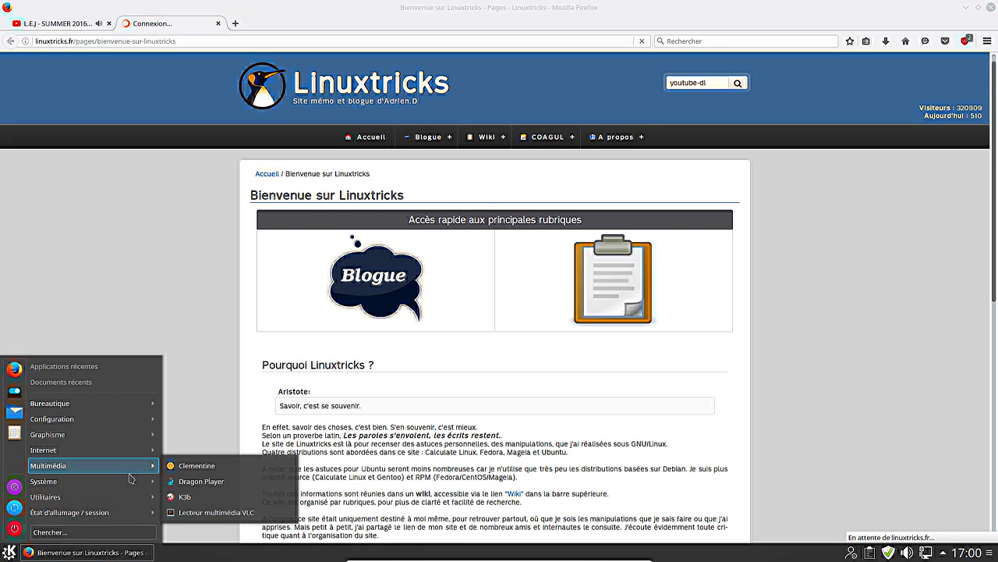
pyautogui.write('kon')
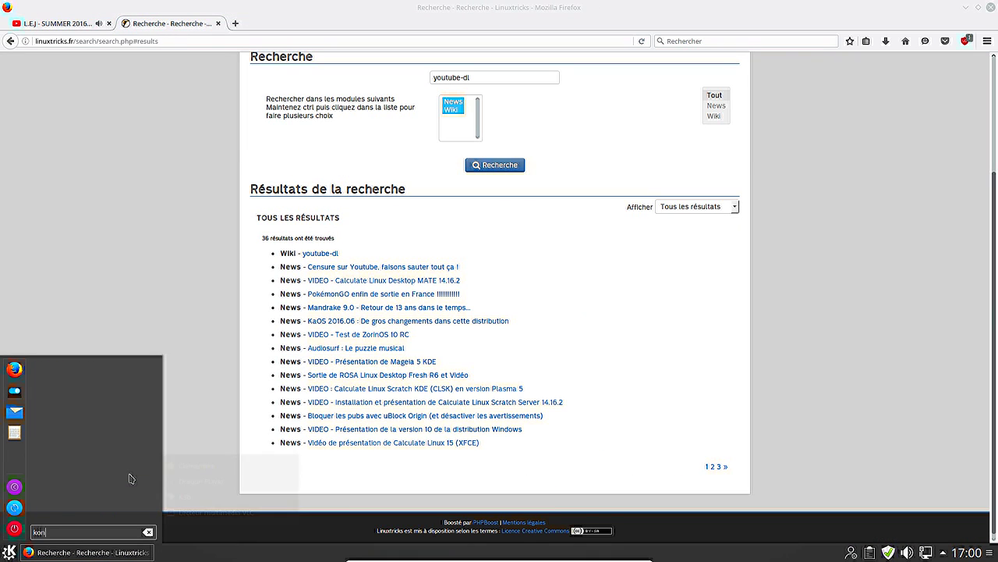
pyautogui.write('o')
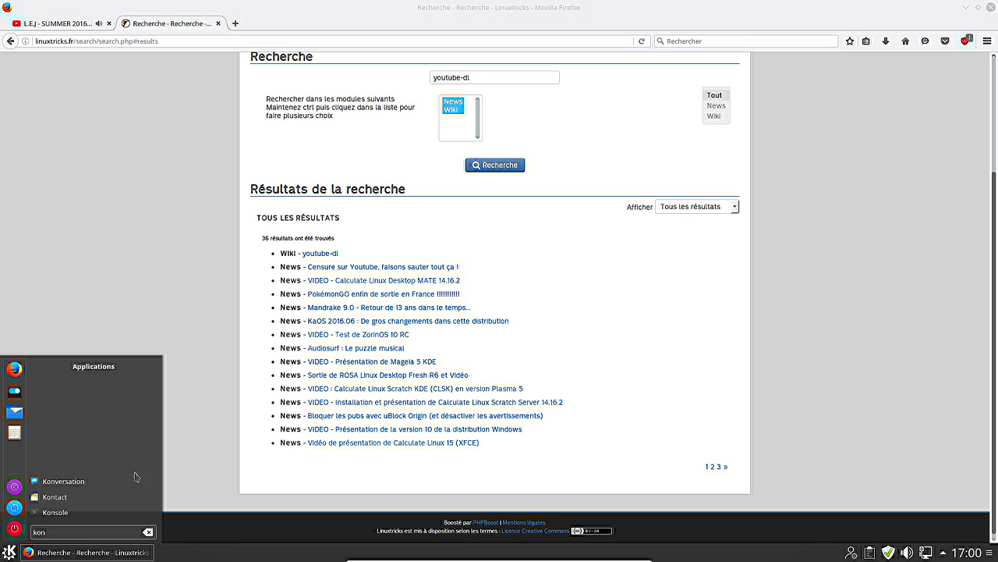
pyautogui.click(70, 511)
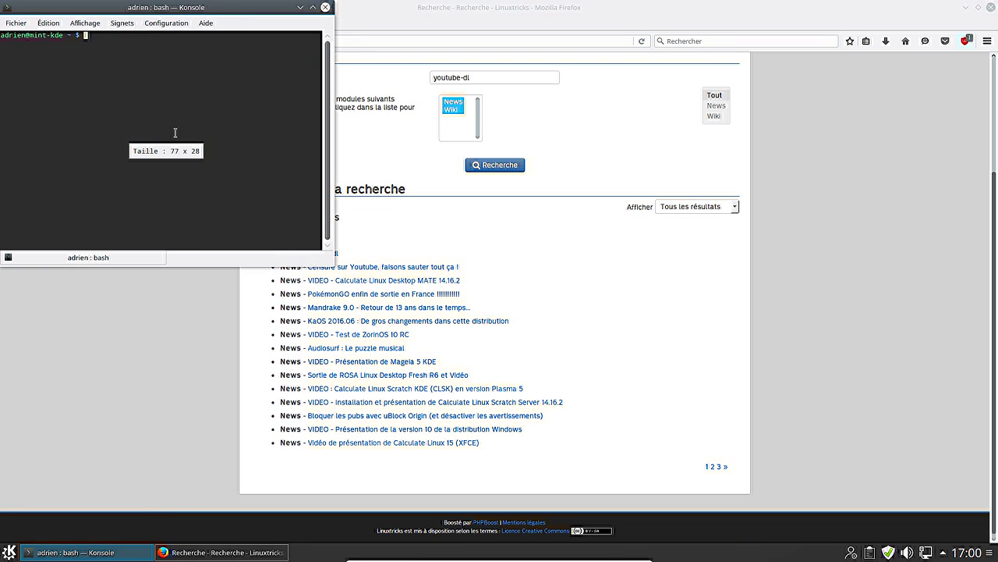
pyautogui.moveTo(215, 10); pyautogui.dragTo(734, 129)
pyautogui.hotkey('ctrl', '+')
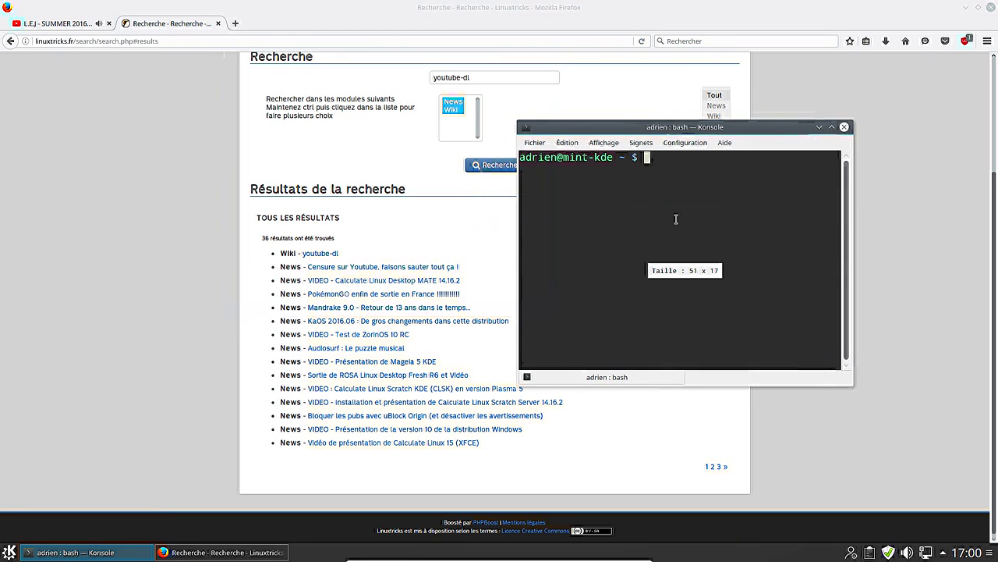
# Open the youtube-dl wiki article and select its wget download command line
pyautogui.click(323, 253)
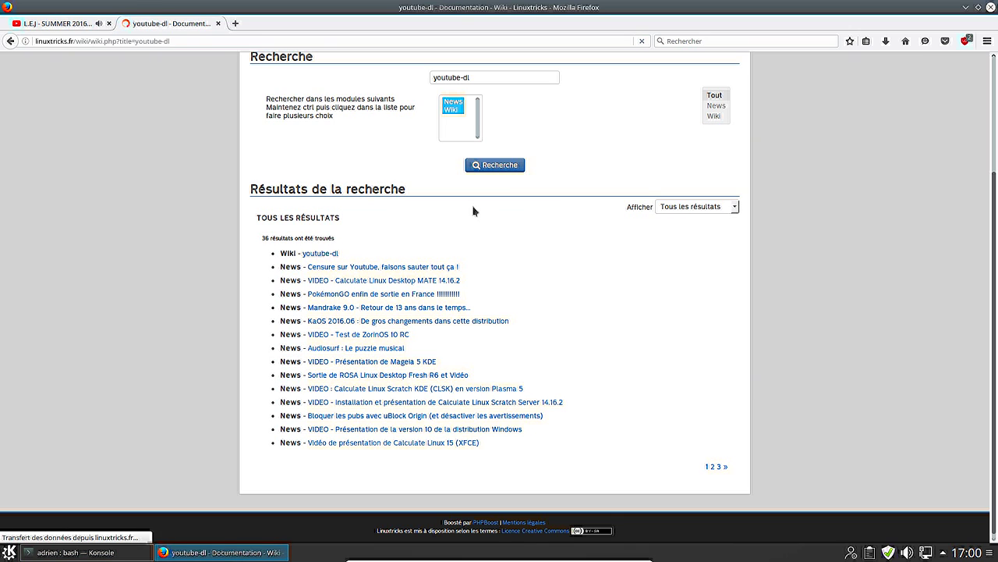
pyautogui.scroll(-5, 423, 225)
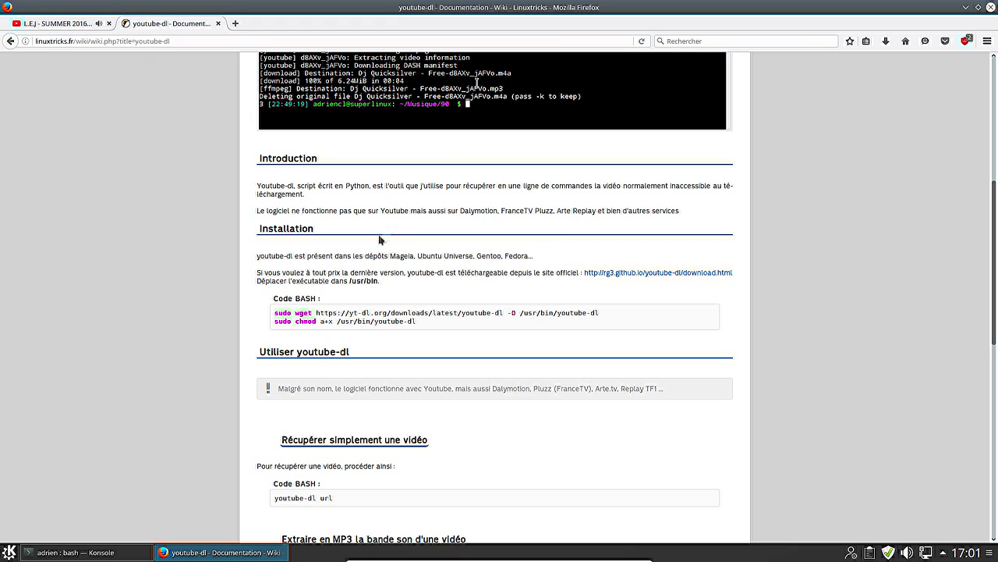
pyautogui.scroll(-1, 343, 281)
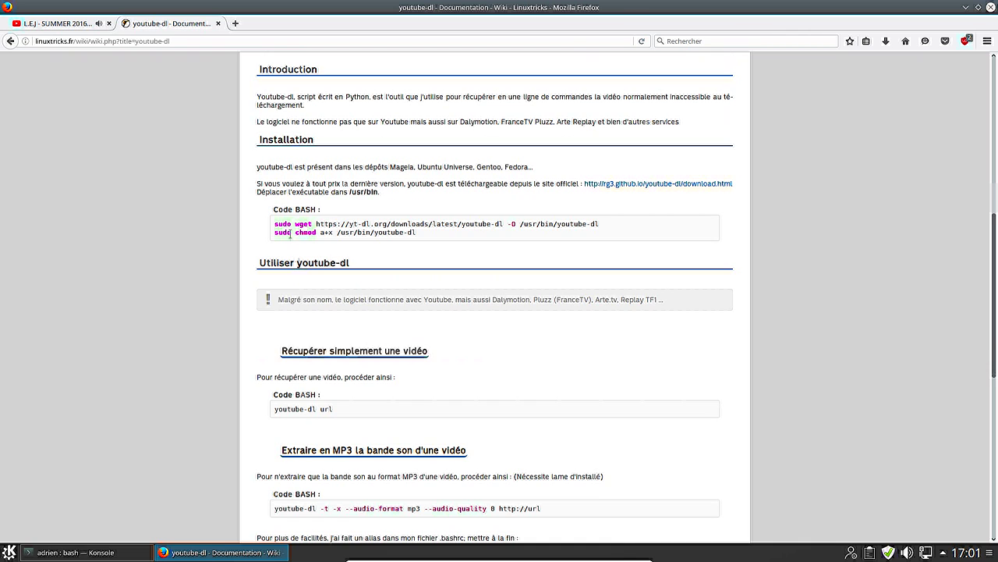
pyautogui.moveTo(274, 224); pyautogui.dragTo(635, 227)
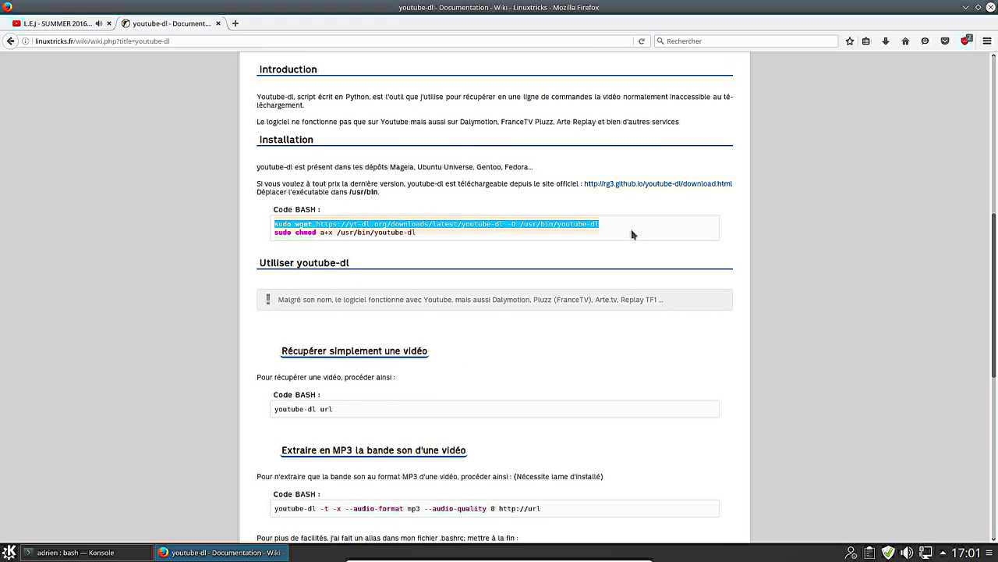
# Paste the sudo wget command into Konsole, run it with the sudo password, and enlarge the window
pyautogui.click(74, 552)
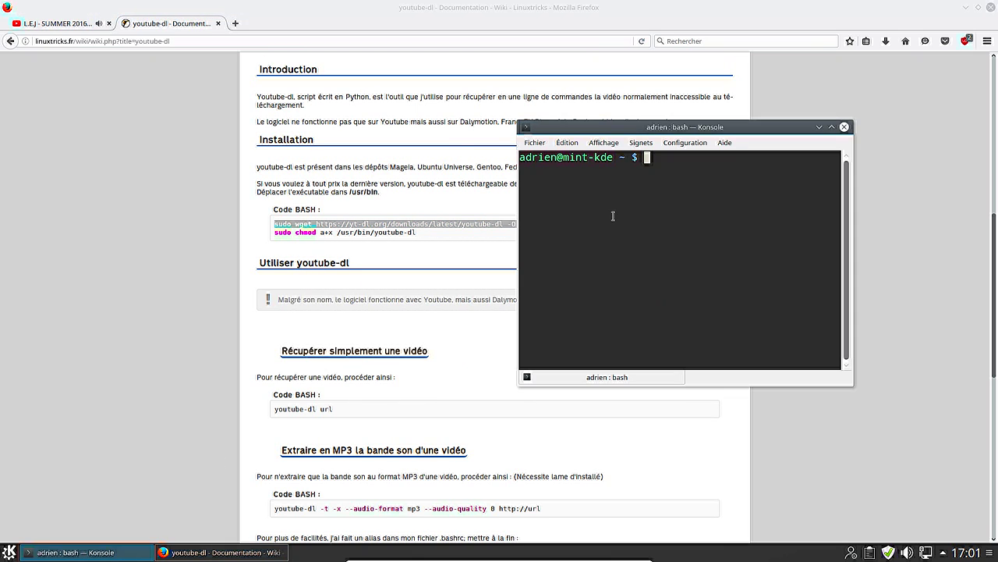
pyautogui.rightClick(651, 197)
pyautogui.click(682, 218)
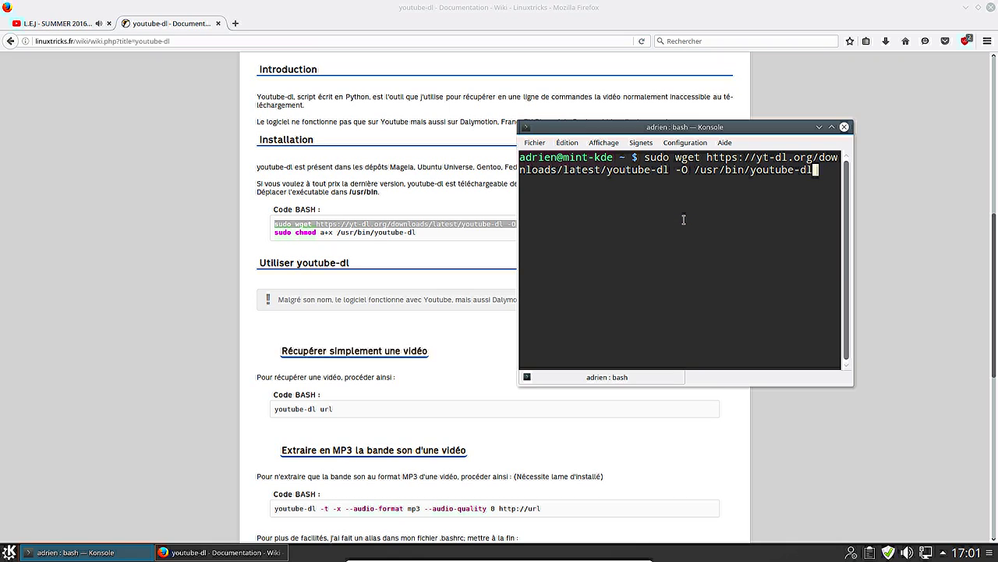
pyautogui.press('Return')
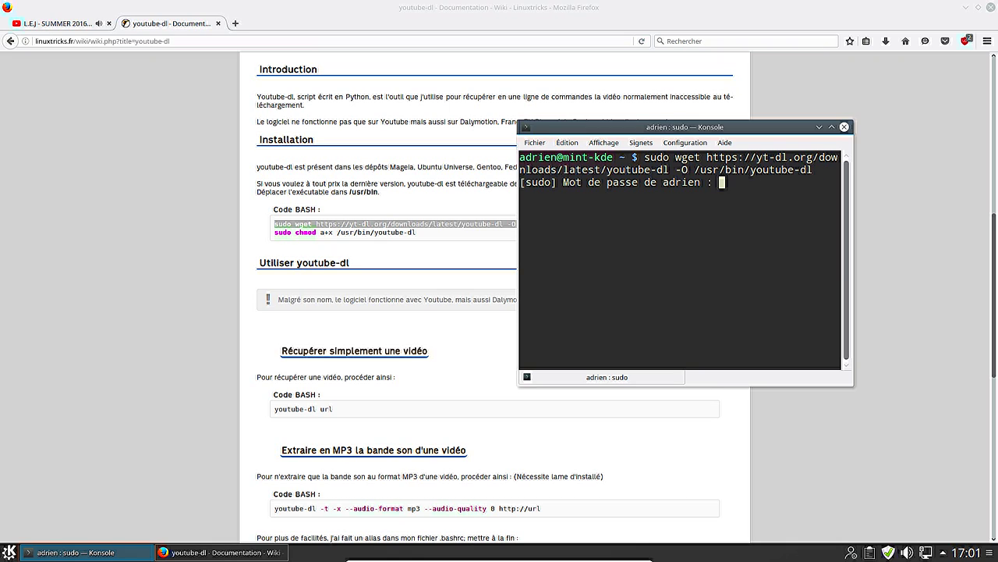
pyautogui.press('Return')
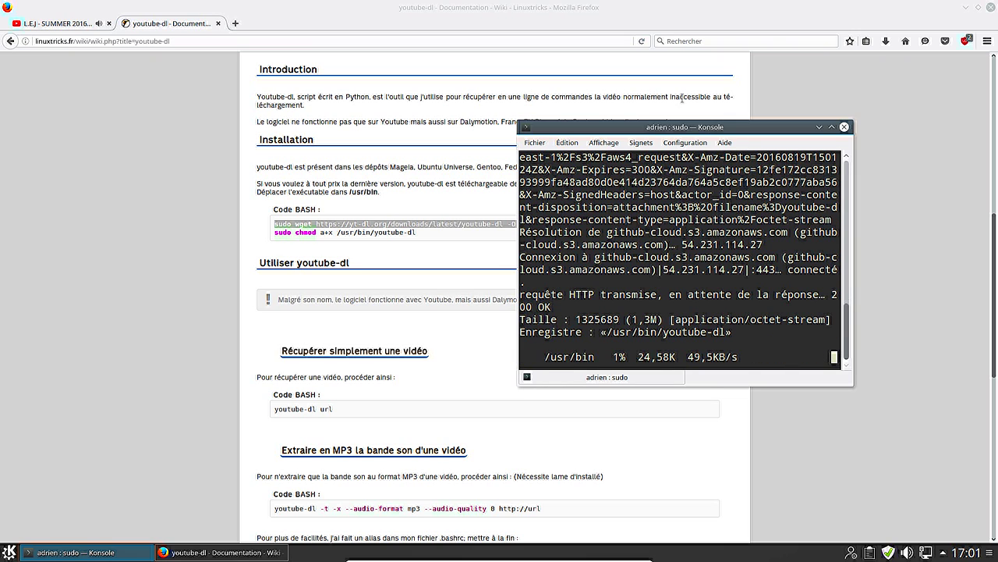
pyautogui.moveTo(520, 122); pyautogui.dragTo(496, 82)
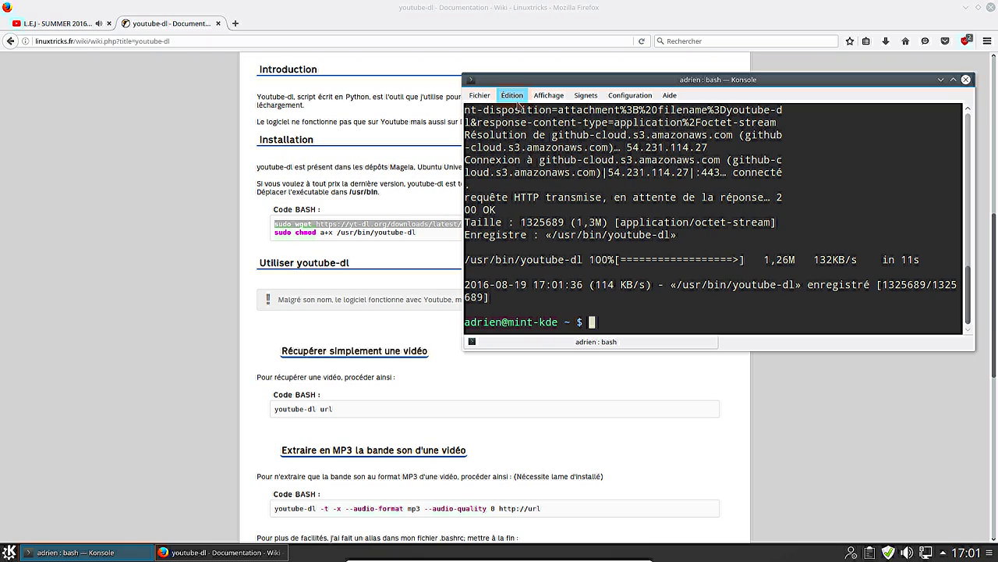
# Copy the wiki's chmod line into Konsole and run it to make youtube-dl executable
pyautogui.tripleClick(334, 233)
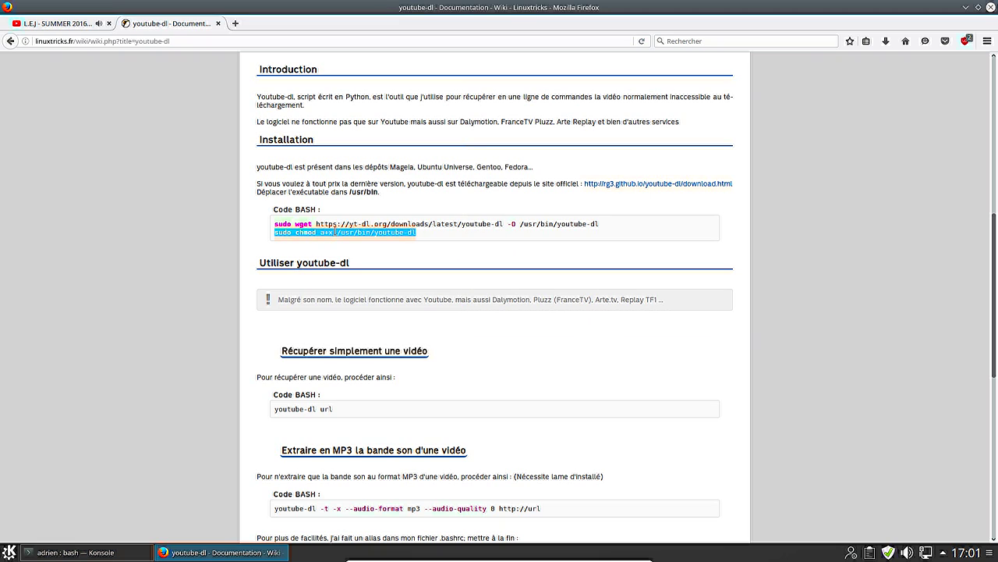
pyautogui.moveTo(66, 554)
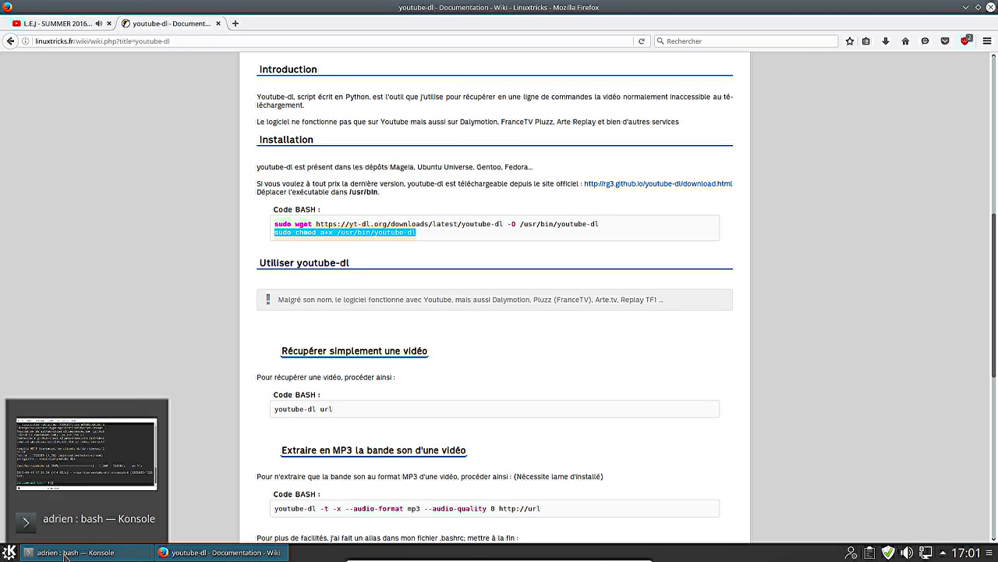
pyautogui.click(121, 522)
pyautogui.rightClick(679, 196)
pyautogui.click(702, 216)
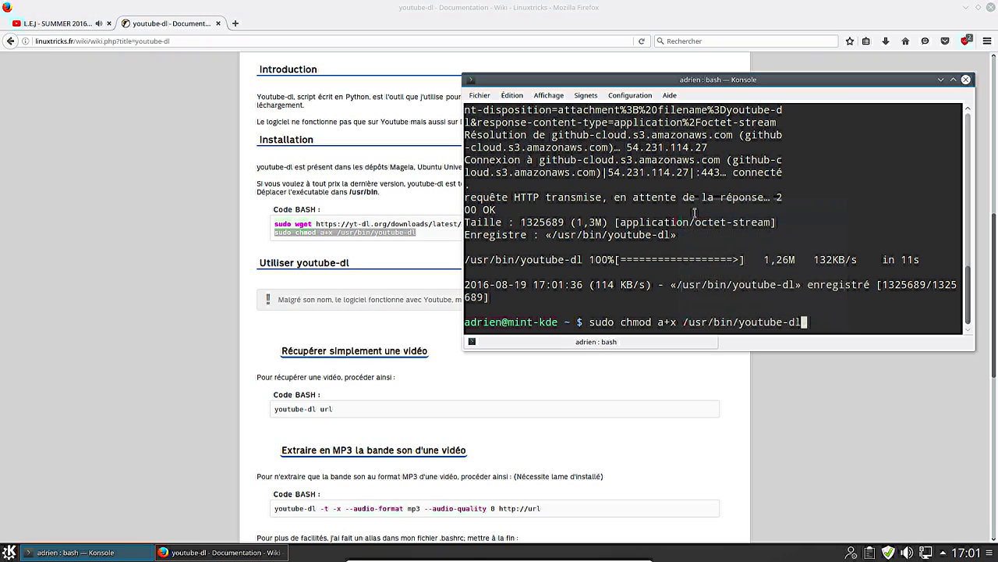
pyautogui.press('Return')
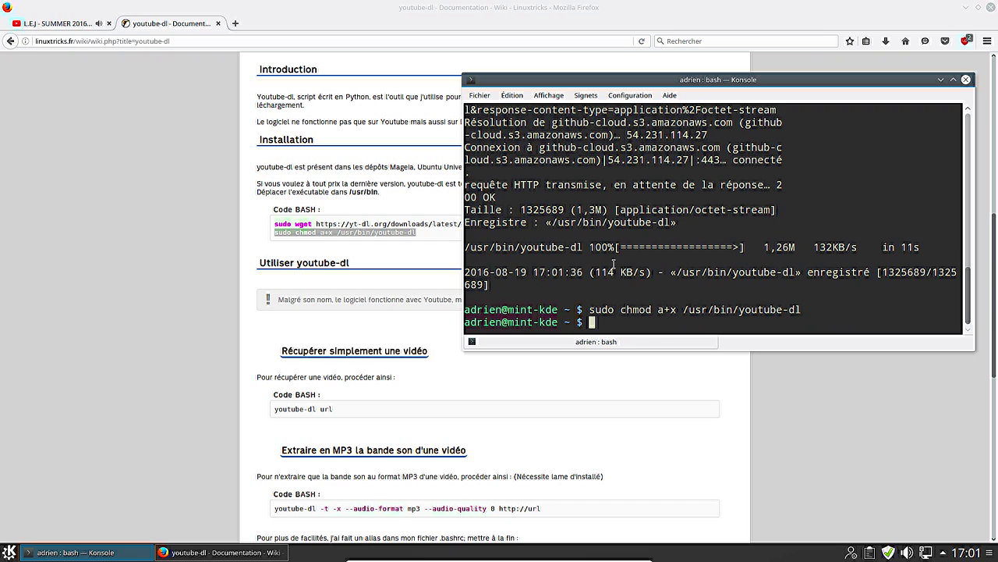
# Copy the youtube2mp3 alias line from the wiki and run it in Konsole
pyautogui.click(281, 317)
pyautogui.scroll(-6, 312, 312)
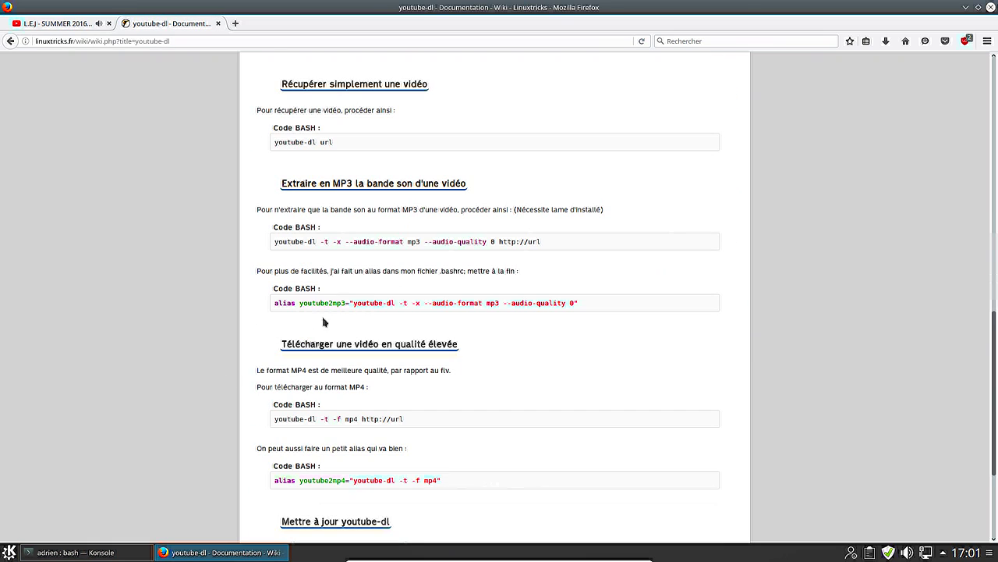
pyautogui.tripleClick(331, 302)
pyautogui.hotkey('ctrl', 'c')
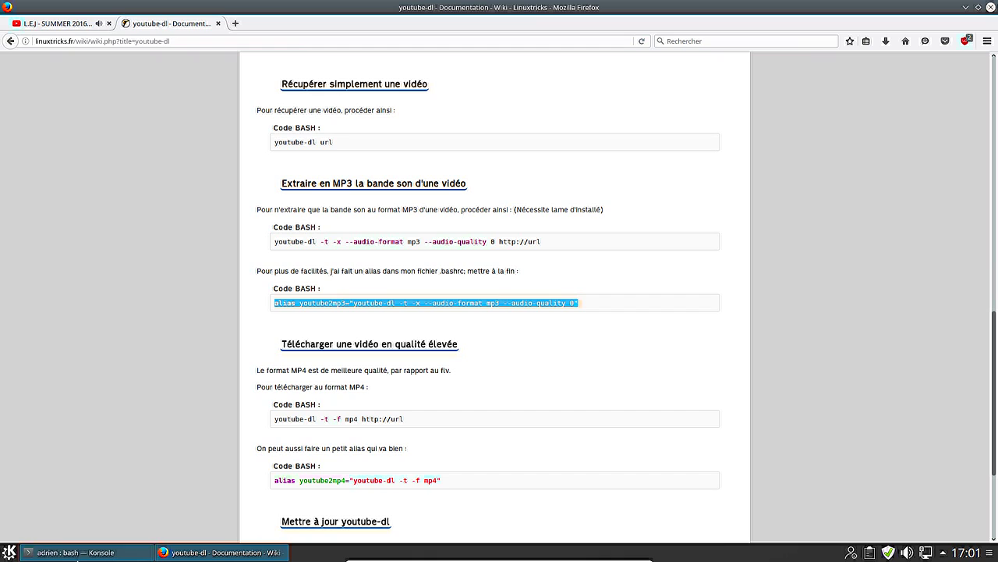
pyautogui.click(74, 552)
pyautogui.rightClick(613, 258)
pyautogui.click(635, 275)
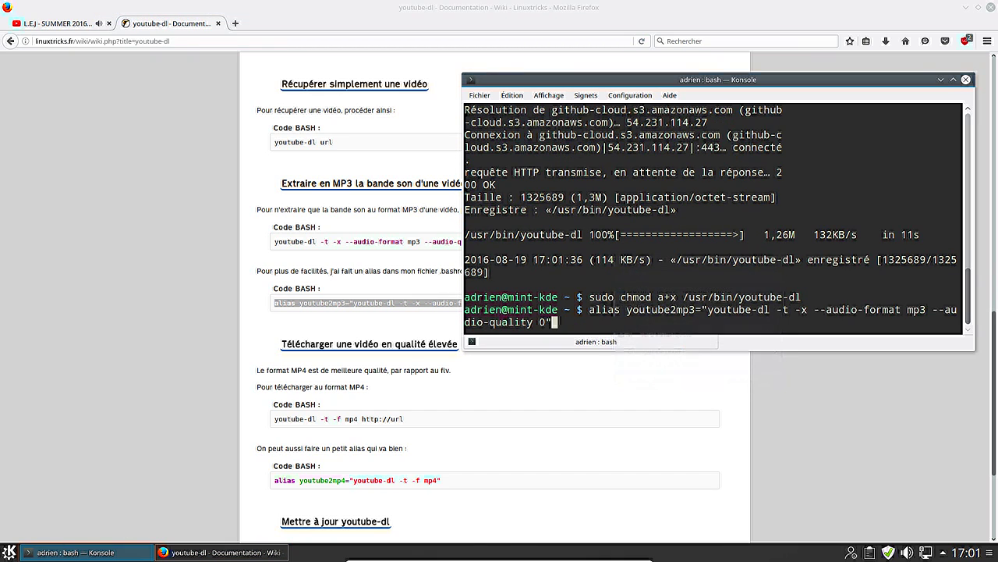
pyautogui.press('Return')
# Copy the youtube2mp4 alias line from the wiki and run it in Konsole
pyautogui.click(138, 350)
pyautogui.scroll(-3, 351, 340)
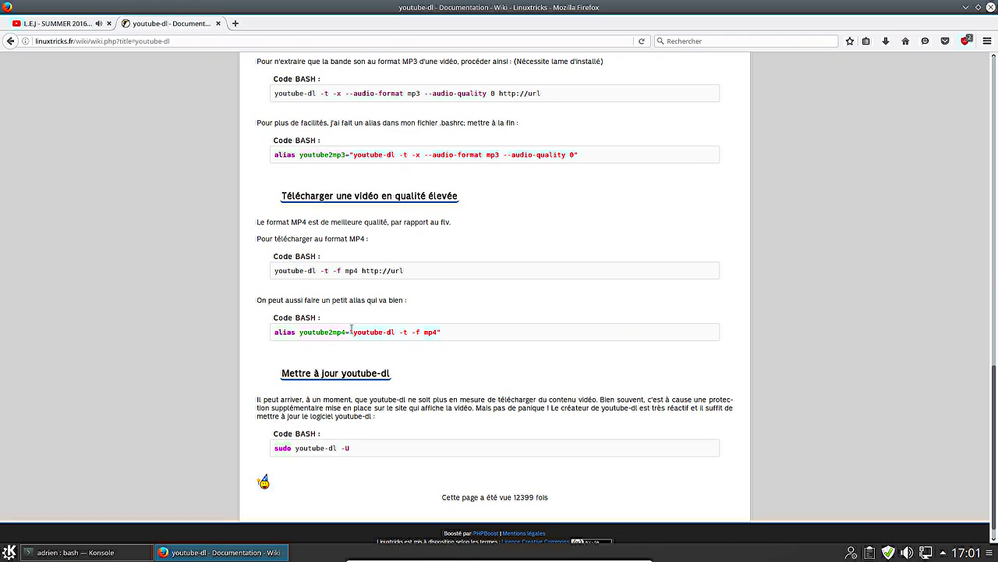
pyautogui.tripleClick(352, 331)
pyautogui.hotkey('ctrl', 'c')
pyautogui.click(74, 553)
pyautogui.rightClick(627, 228)
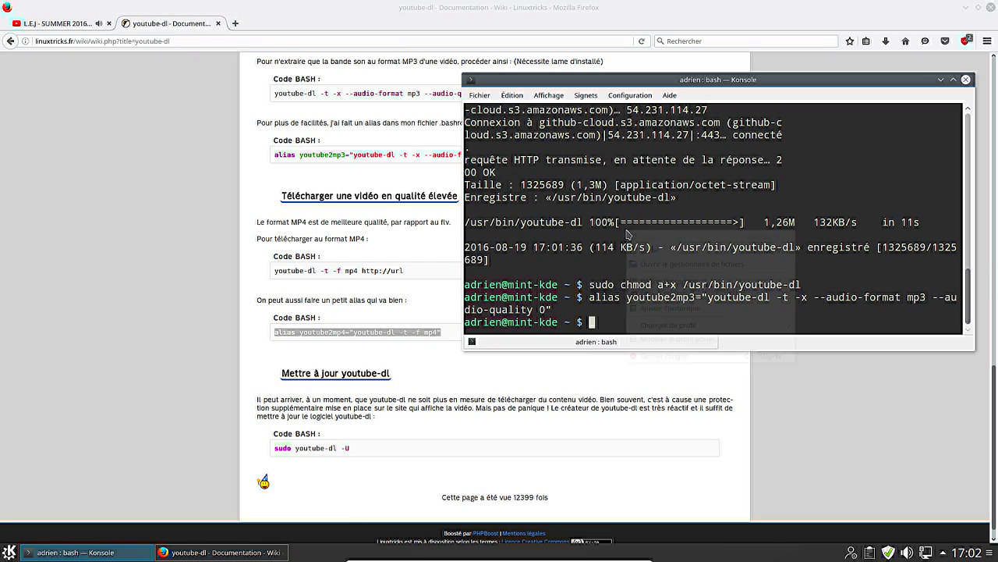
pyautogui.click(670, 254)
pyautogui.press('Return')
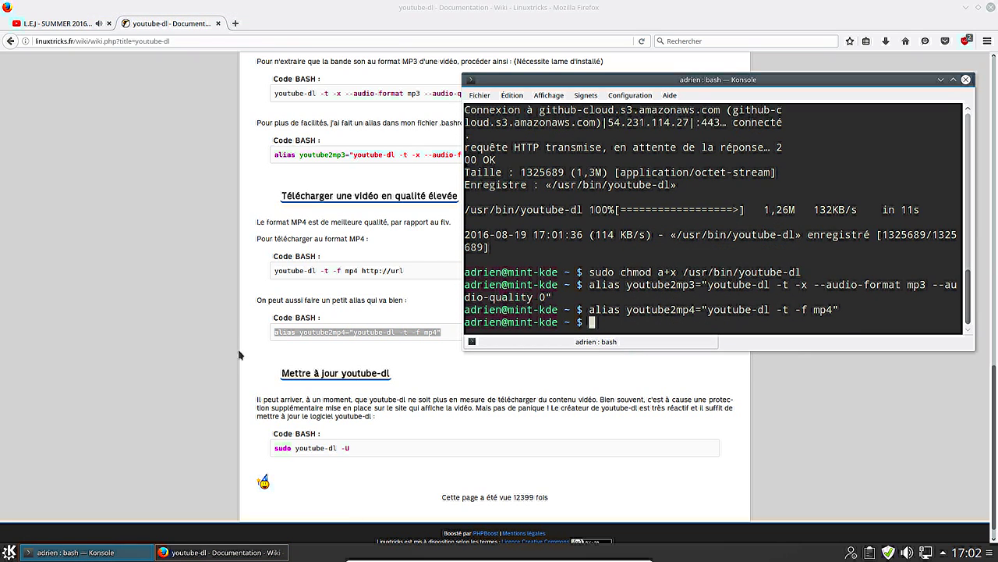
# Run sudo youtube-dl -U from the wiki and highlight the reported up-to-date version 2016.08.19
pyautogui.click(238, 349)
pyautogui.scroll(5, 312, 429)
pyautogui.scroll(-4, 312, 429)
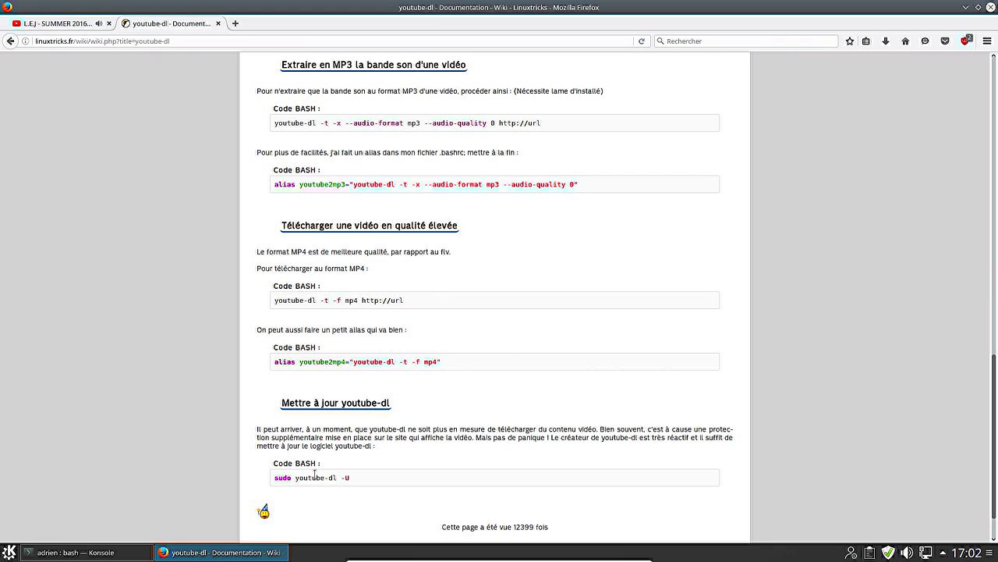
pyautogui.tripleClick(315, 475)
pyautogui.hotkey('ctrl', 'c')
pyautogui.click(86, 552)
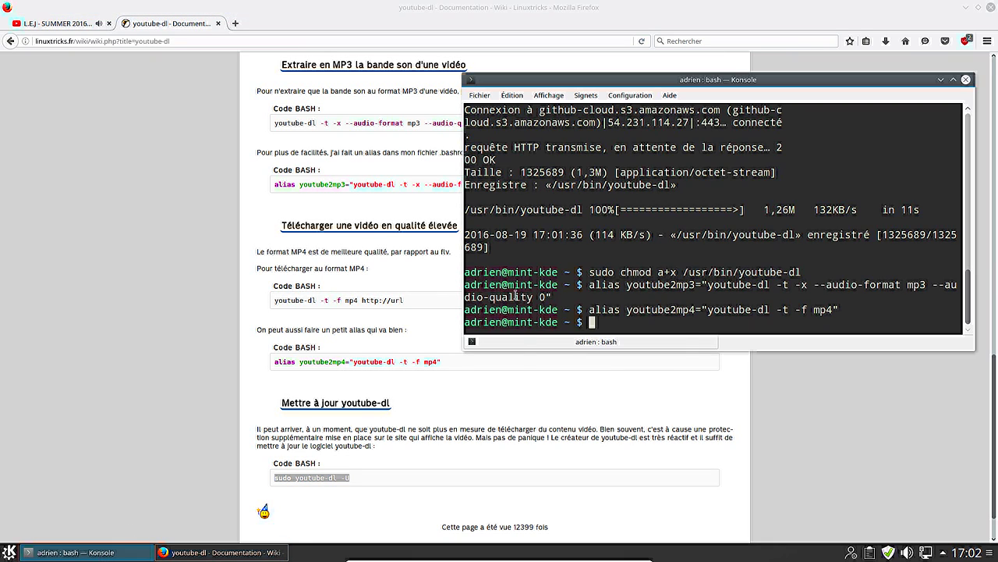
pyautogui.rightClick(515, 291)
pyautogui.click(543, 309)
pyautogui.press('Return')
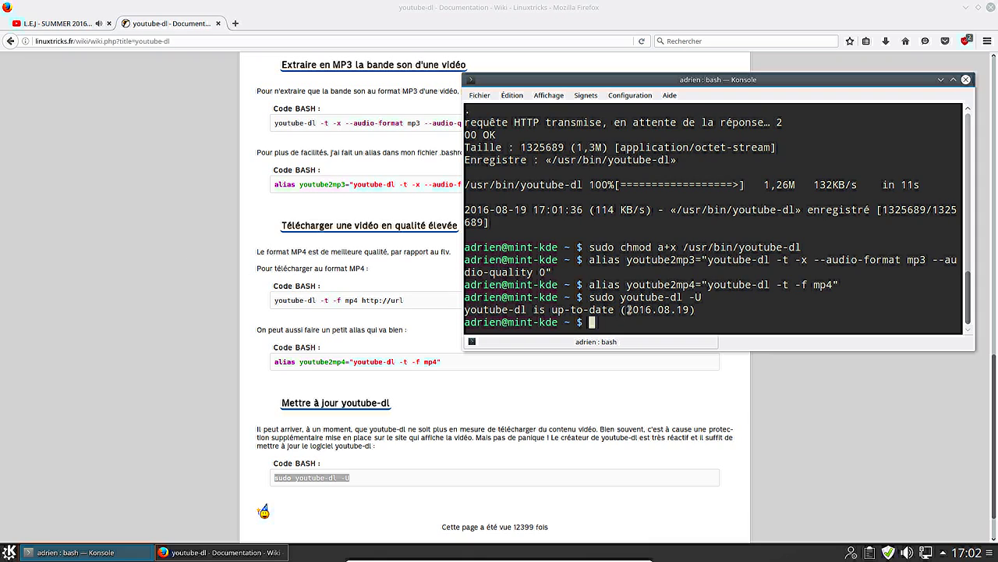
pyautogui.moveTo(629, 310); pyautogui.dragTo(691, 310)
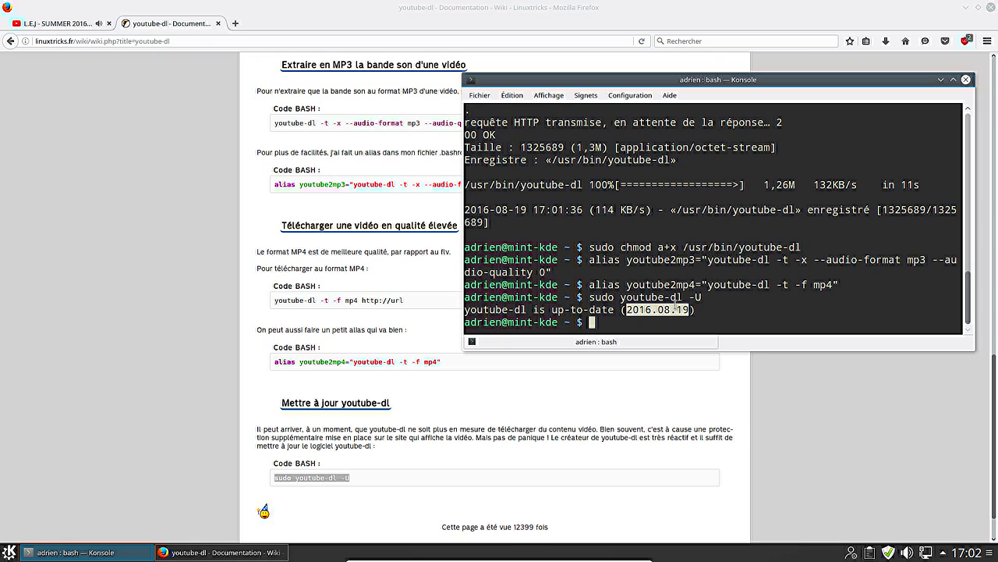
pyautogui.click(9, 552)
pyautogui.moveTo(68, 485)
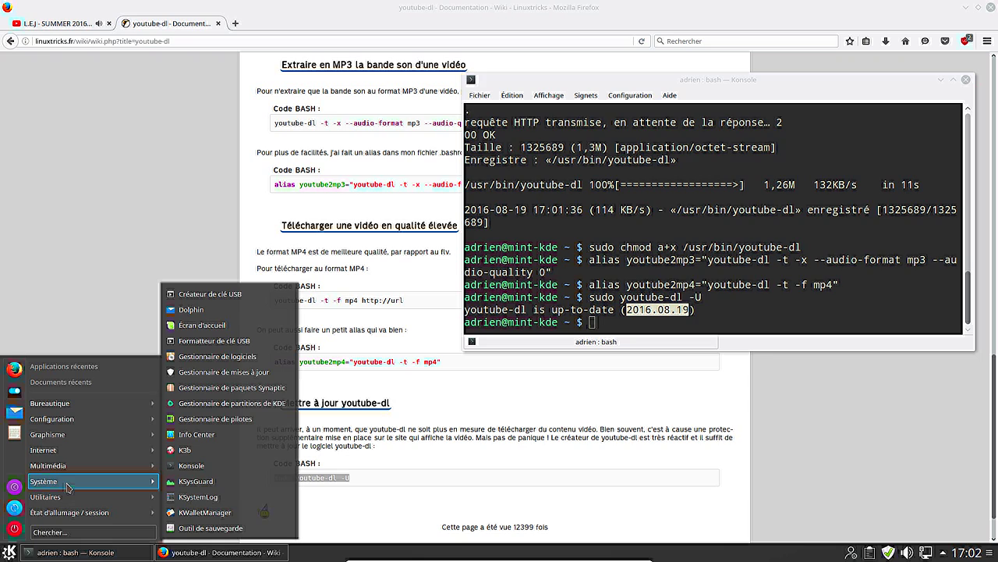
pyautogui.click(248, 387)
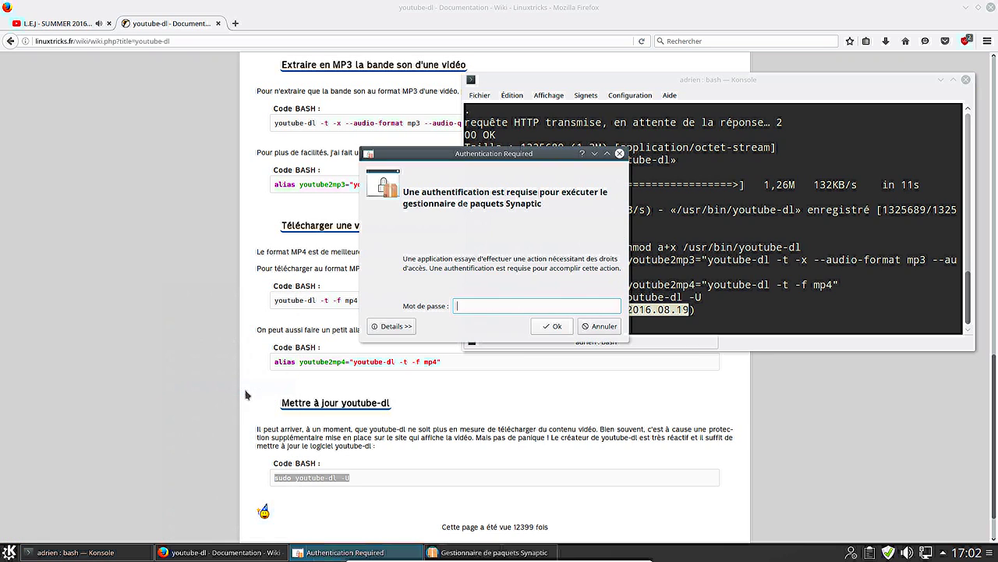
pyautogui.write('********')
pyautogui.press('Return')
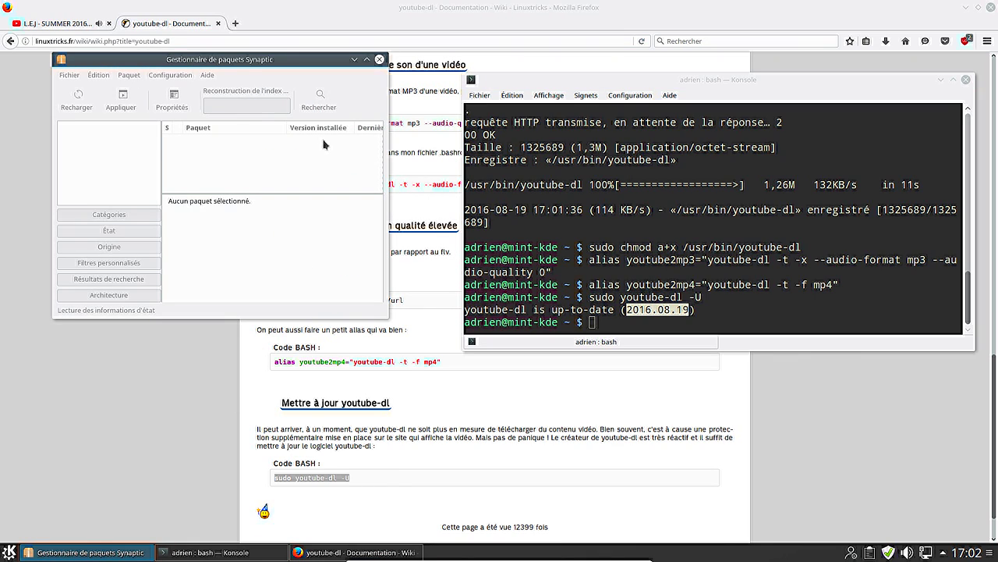
pyautogui.click(538, 263)
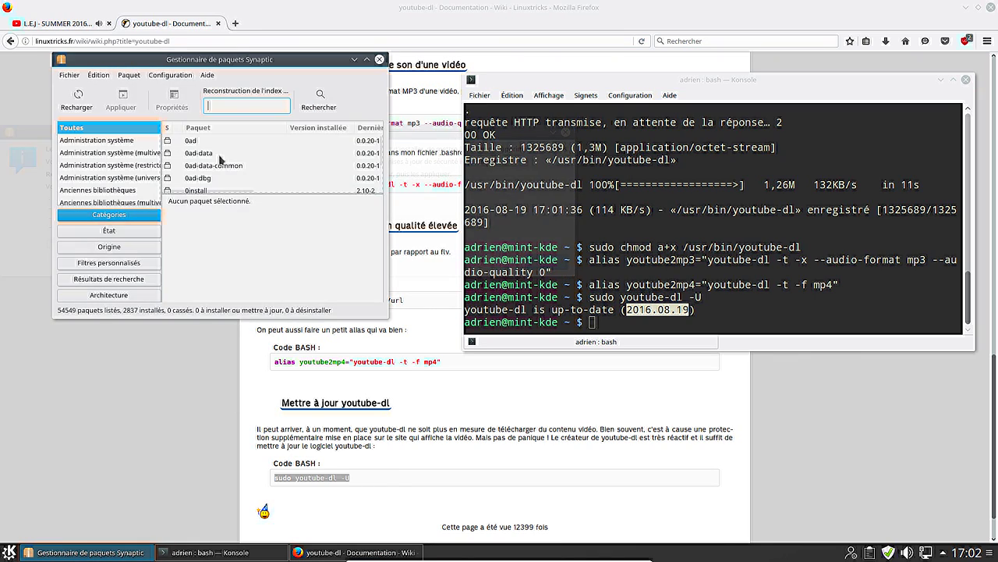
pyautogui.write('you')
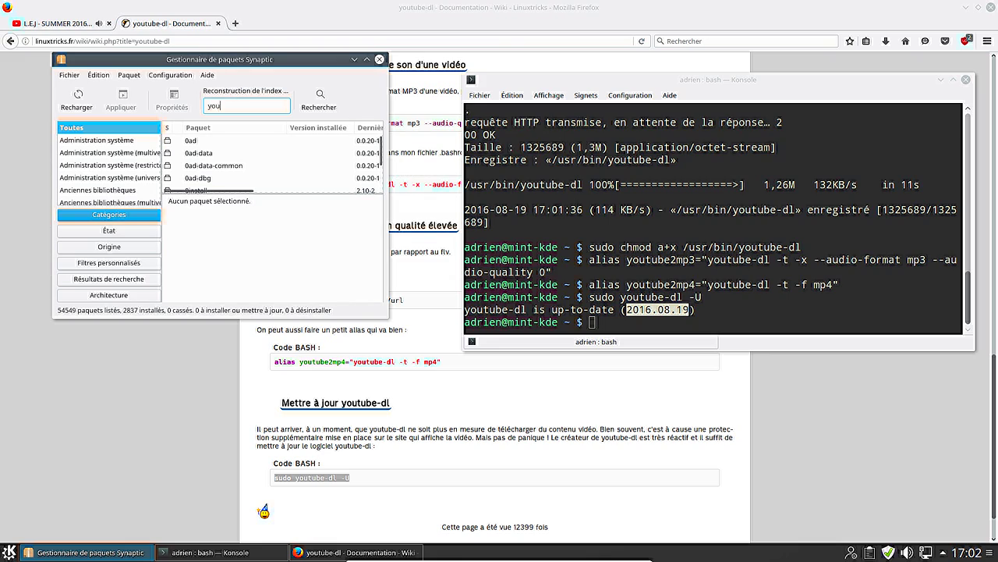
pyautogui.write('tube-dl')
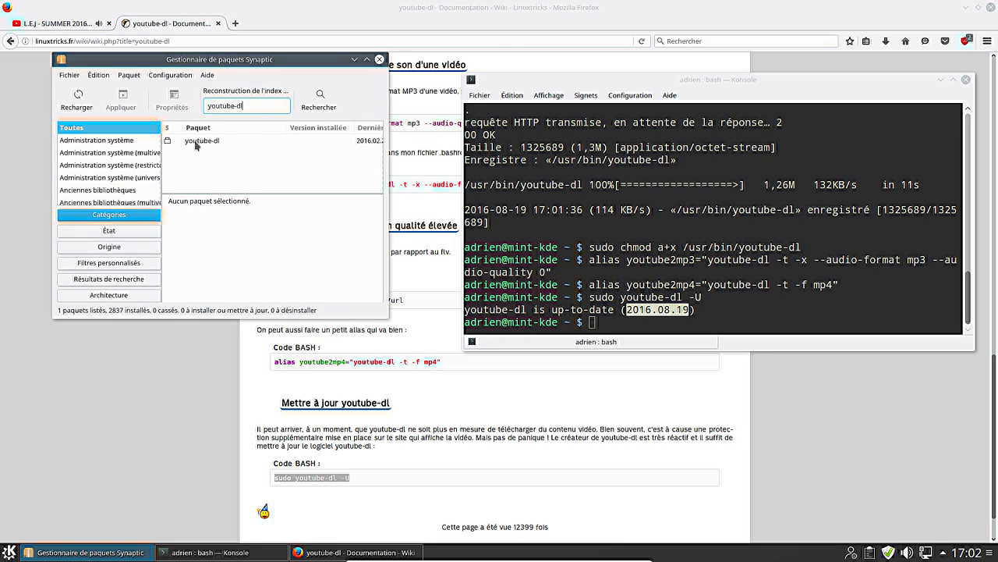
pyautogui.click(346, 142)
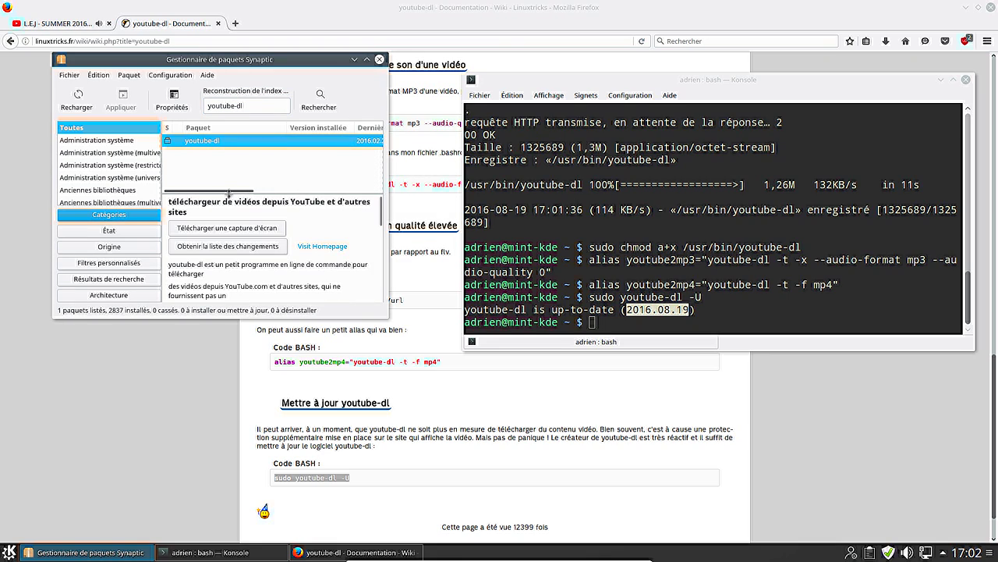
pyautogui.moveTo(231, 194); pyautogui.dragTo(254, 193)
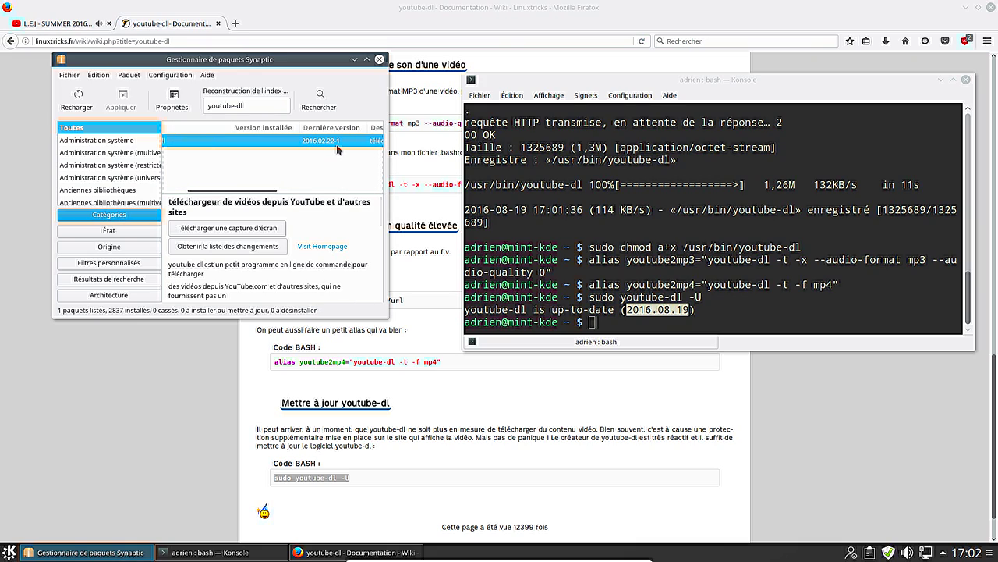
pyautogui.click(380, 59)
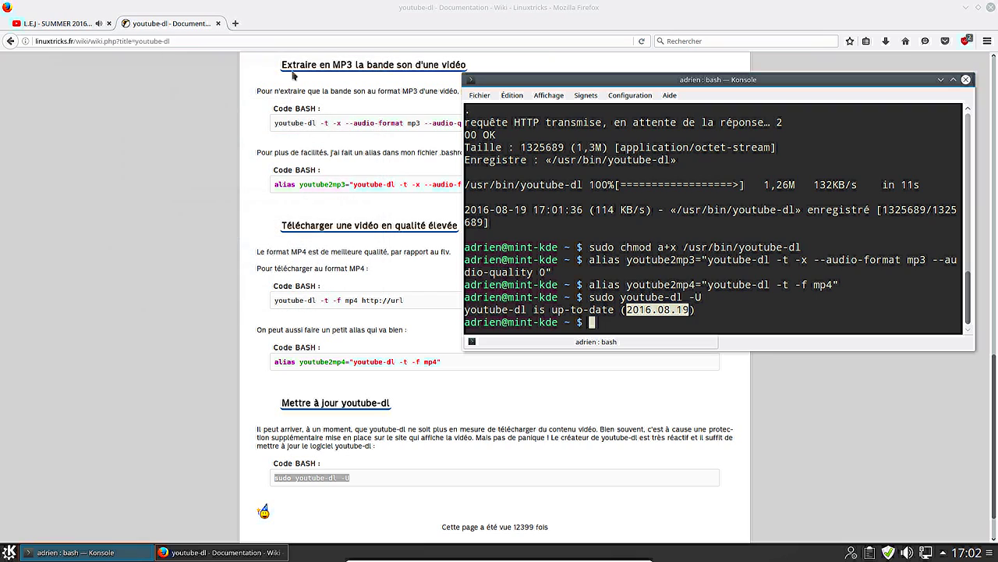
pyautogui.moveTo(526, 83); pyautogui.dragTo(522, 91)
pyautogui.click(533, 280)
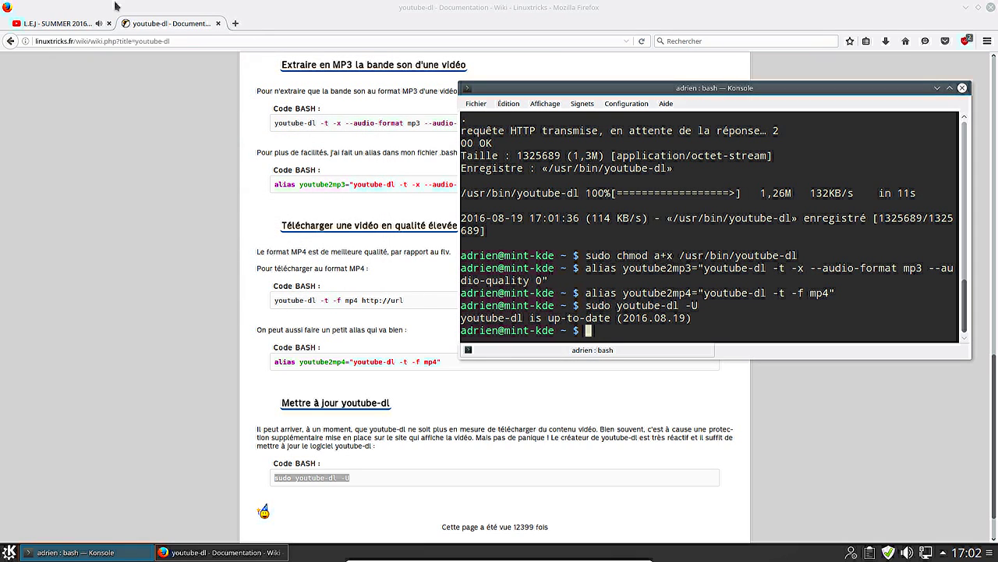
# Run youtube2mp3 in Konsole with the copied L.E.J - SUMMER 2016 video URL
pyautogui.click(63, 23)
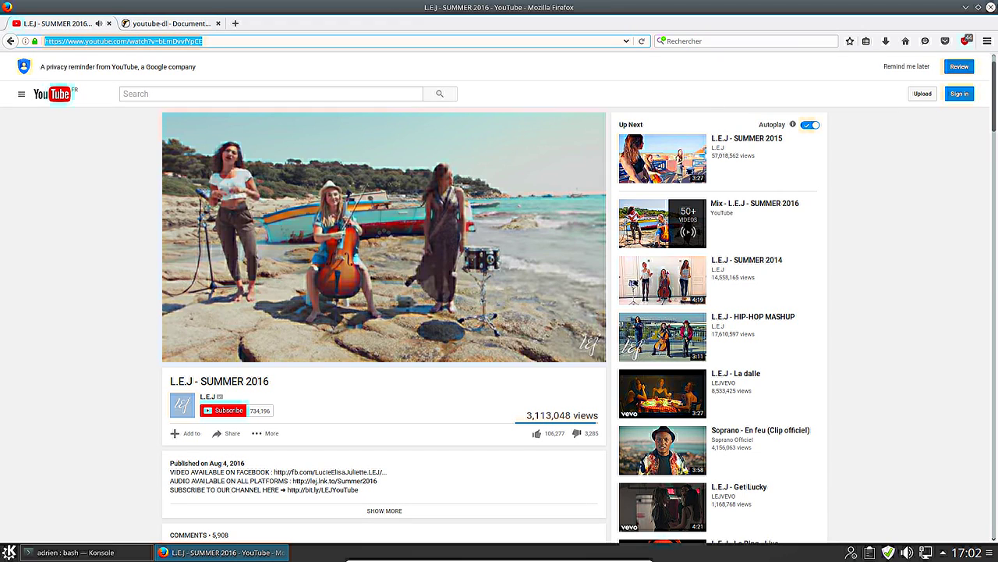
pyautogui.click(71, 552)
pyautogui.write('youtube2mp3')
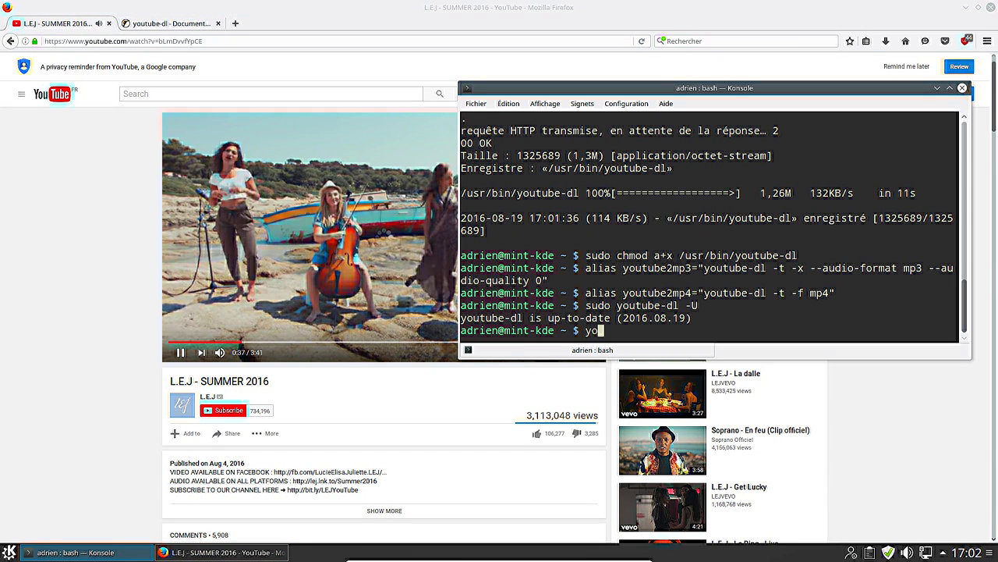
pyautogui.rightClick(690, 189)
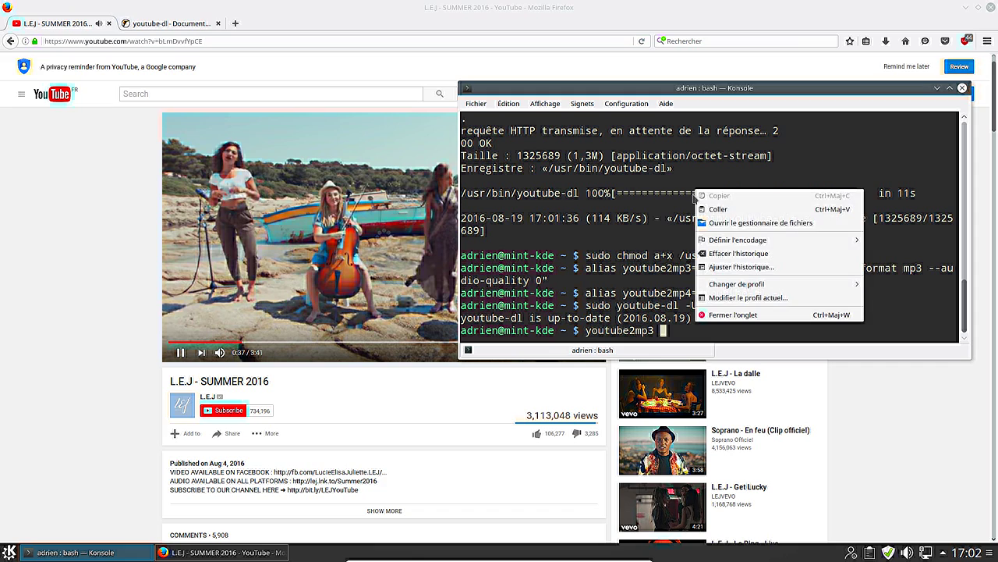
pyautogui.click(710, 204)
pyautogui.press('Return')
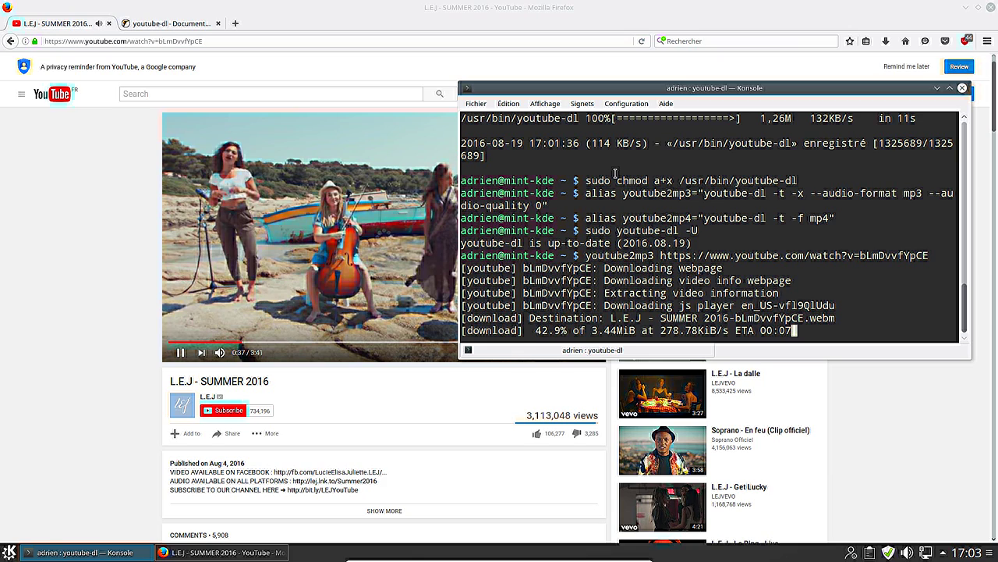
# While the download runs, type 'out4' and paste the video address again in Konsole
pyautogui.write('out')
pyautogui.write('4')
pyautogui.rightClick(707, 152)
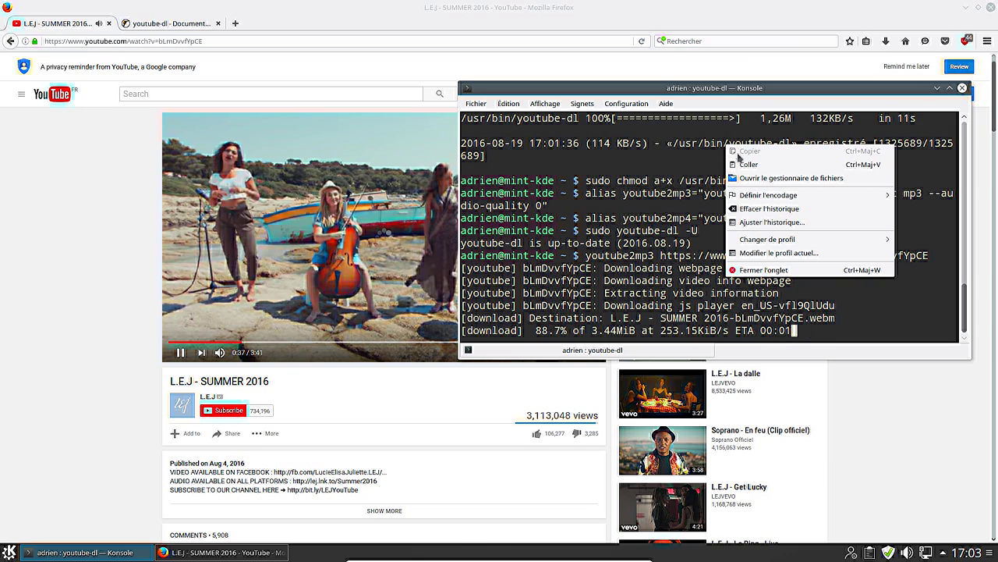
pyautogui.click(761, 162)
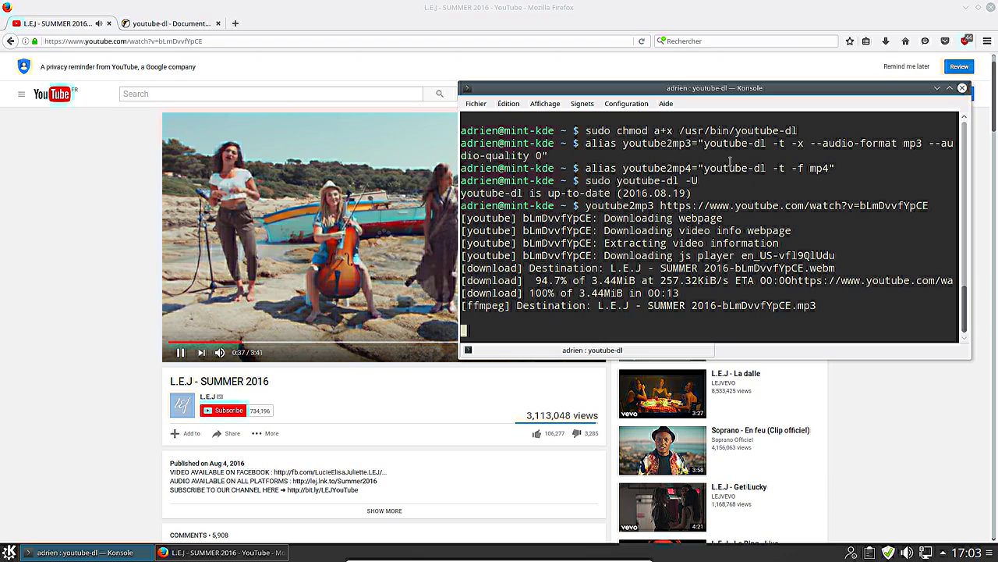
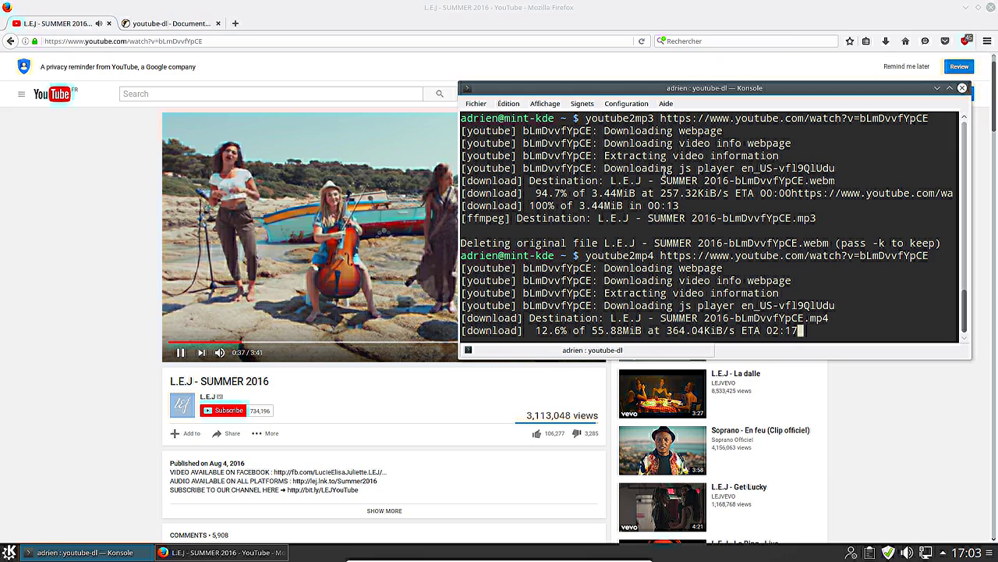
# In a new tab with enlarged text, start an ffmpeg command on the L.E.J - SUMMER 2016 mp3
pyautogui.doubleClick(772, 353)
pyautogui.write('ffmpeg')
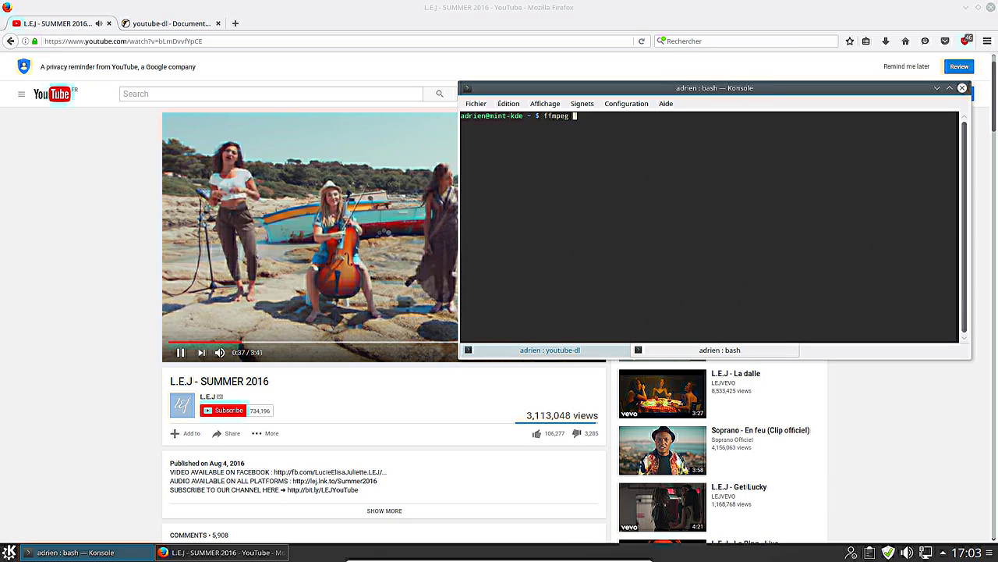
pyautogui.hotkey('ctrl', '+')
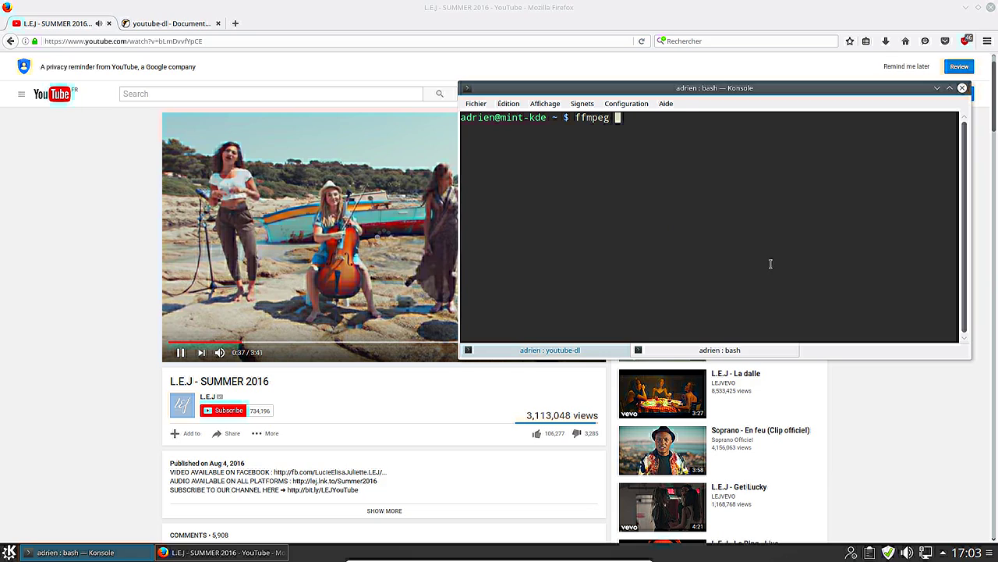
pyautogui.write('-i LE')
pyautogui.press('Tab')
# Set a .ogg output, run the conversion, then check the mp4 download in the youtube-dl tab
pyautogui.write('3 ')
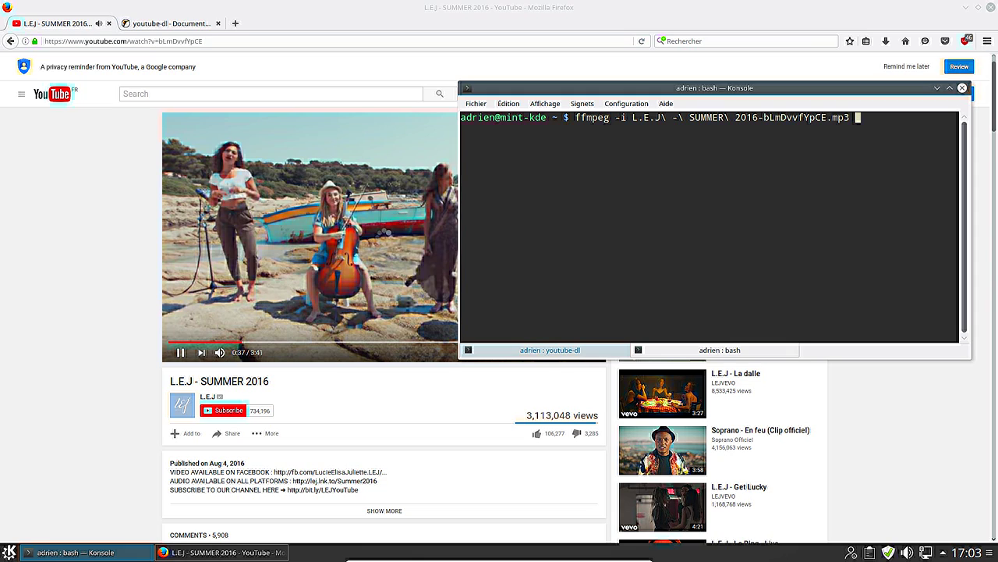
pyautogui.write('L.')
pyautogui.press('Tab')
pyautogui.press('BackSpace')
pyautogui.press('BackSpace')
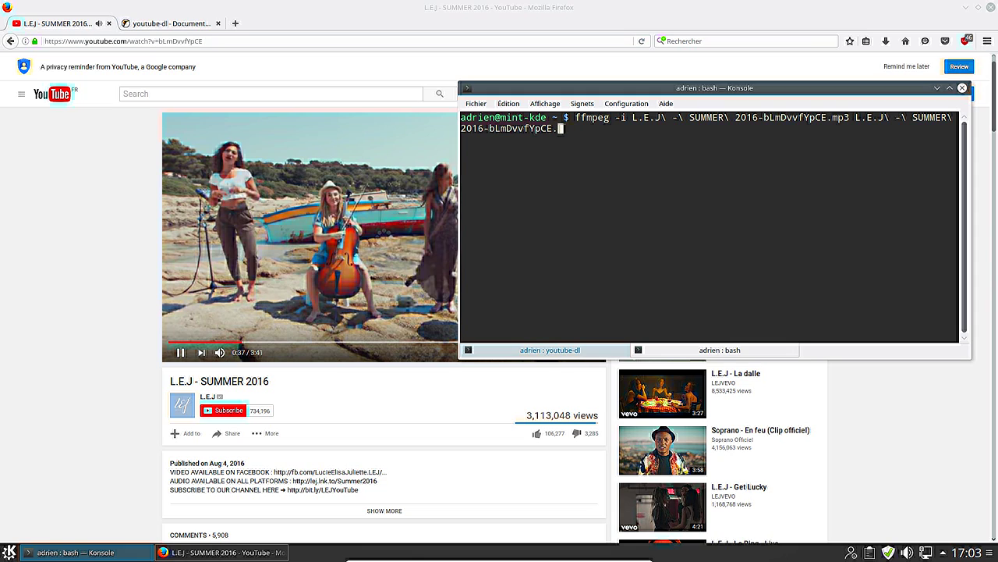
pyautogui.write('ogg')
pyautogui.press('Return')
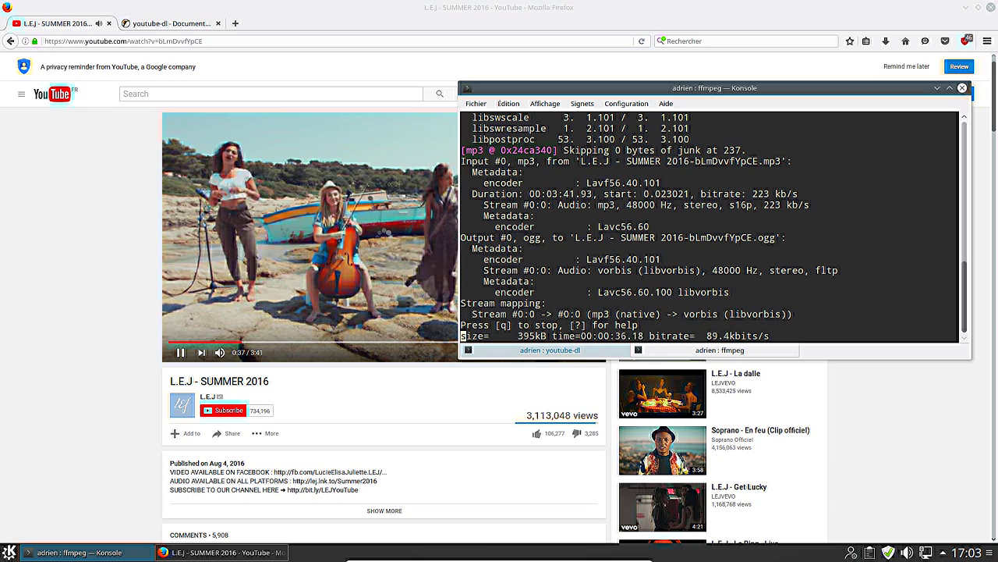
pyautogui.doubleClick(693, 293)
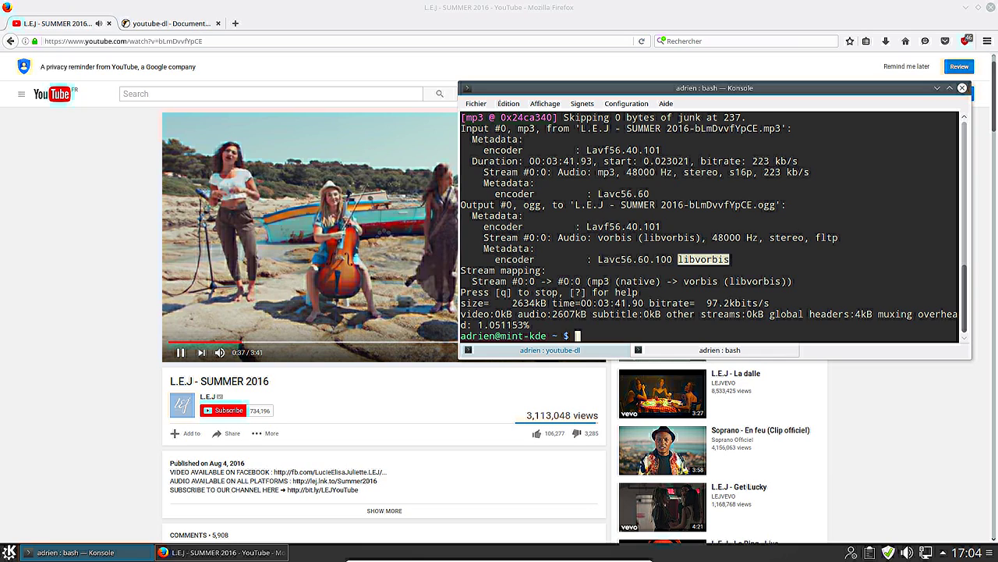
pyautogui.click(608, 351)
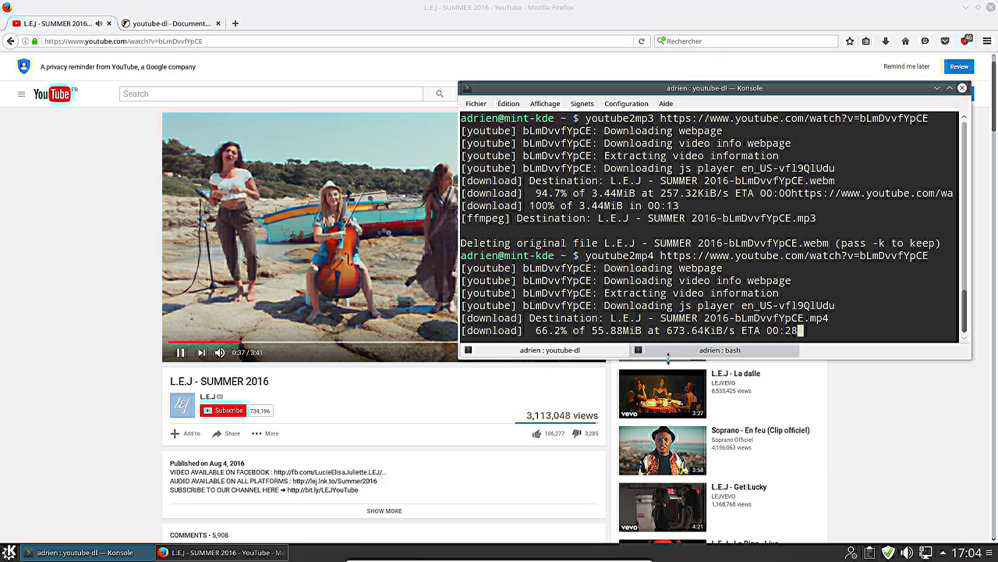
# In the bash tab, run ffmpeg to convert the L.E.J - SUMMER 2016 mp4 into an .ogv file
pyautogui.click(680, 358)
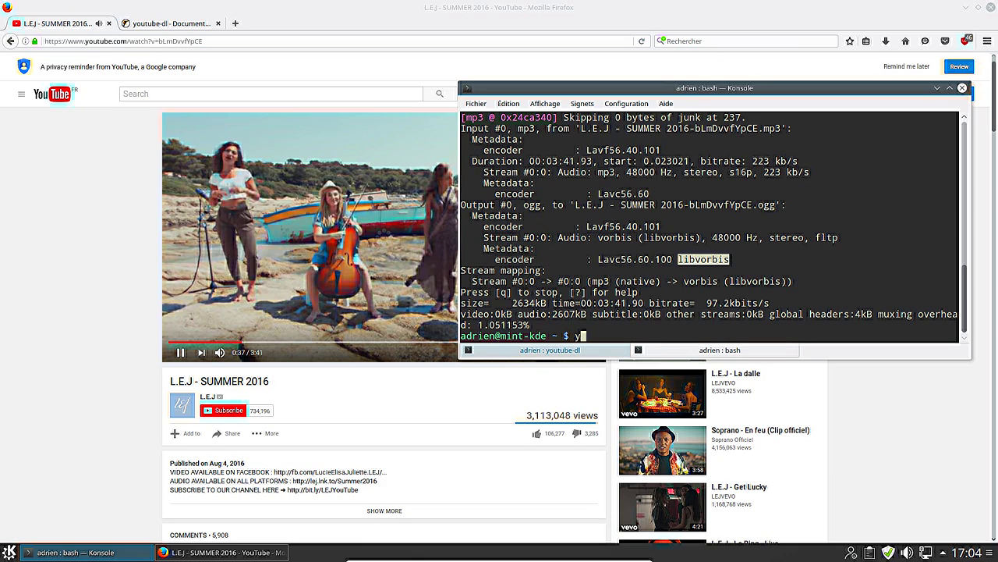
pyautogui.write('ffmpeg -i L')
pyautogui.press('Tab')
pyautogui.write('mp4 ')
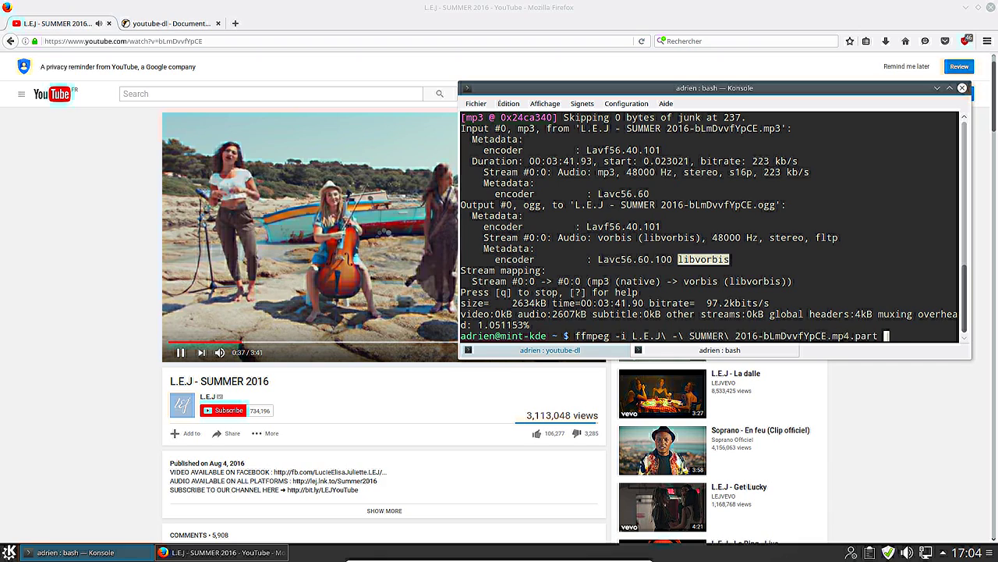
pyautogui.write('L')
pyautogui.press('Tab')
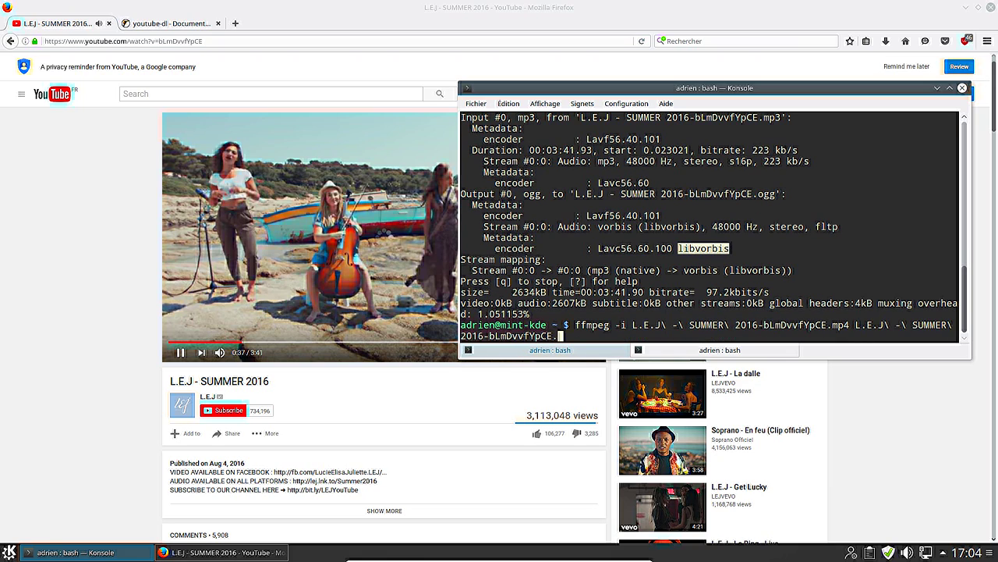
pyautogui.write('ogv')
pyautogui.scroll(-1, 617, 355)
pyautogui.scroll(1, 664, 355)
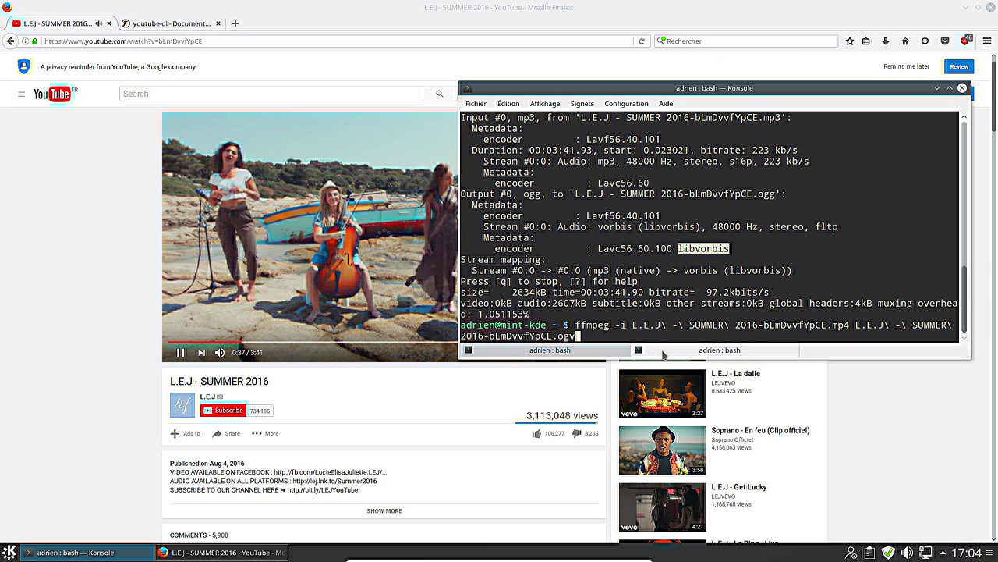
pyautogui.press('Return')
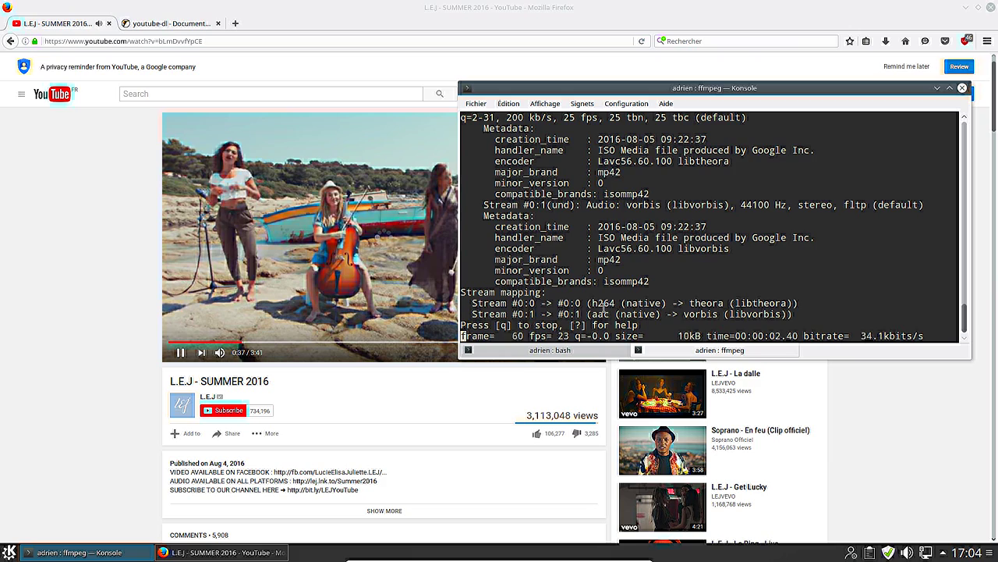
# Inspect the h264 to libtheora/libvorbis stream mapping, then launch Dolphin from the K menu
pyautogui.doubleClick(601, 304)
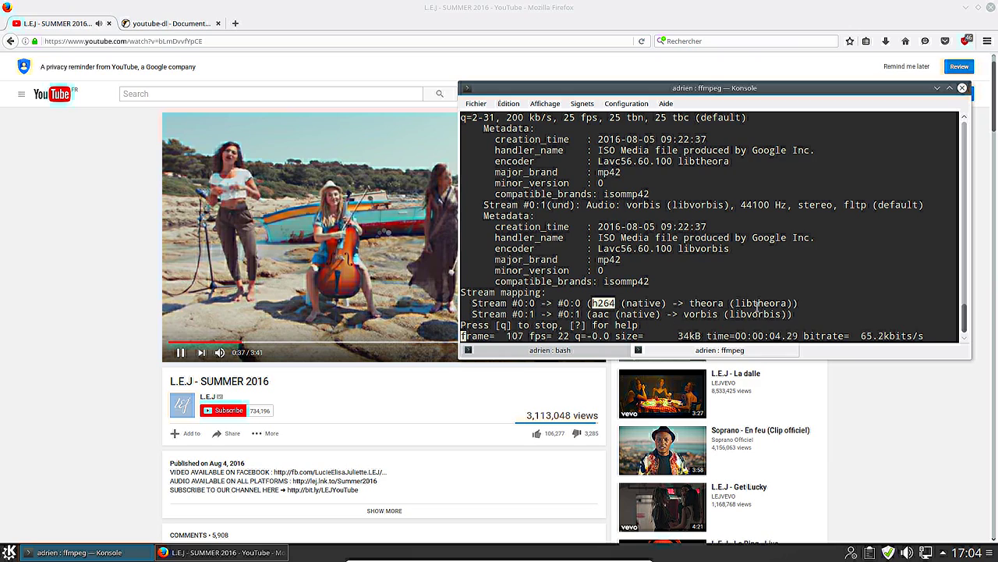
pyautogui.doubleClick(754, 303)
pyautogui.doubleClick(754, 313)
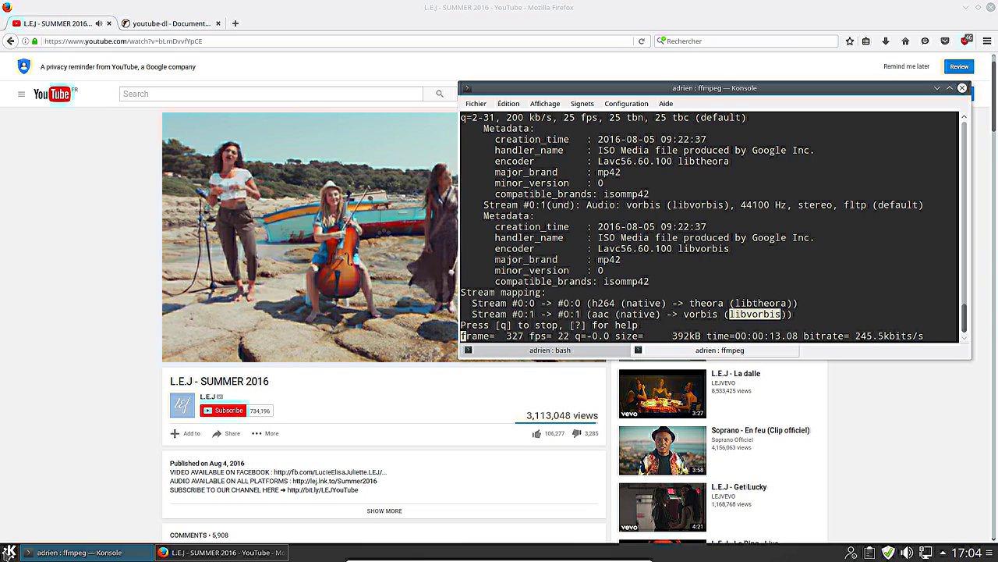
pyautogui.click(6, 551)
pyautogui.click(54, 536)
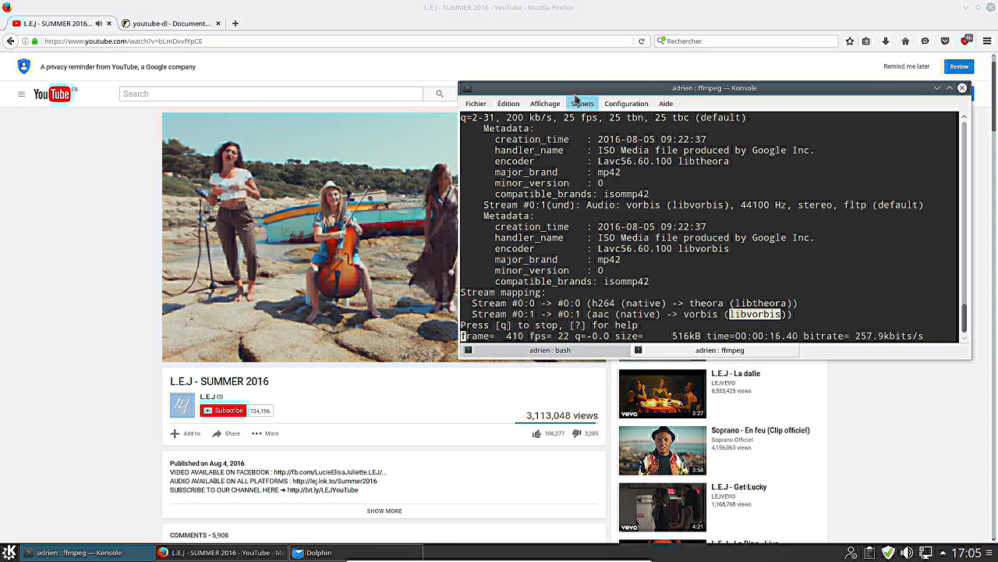
# Switch Dolphin to Details view and open the L.E.J - SUMMER 2016 mp3 in Clementine
pyautogui.moveTo(261, 10); pyautogui.dragTo(337, 109)
pyautogui.click(147, 141)
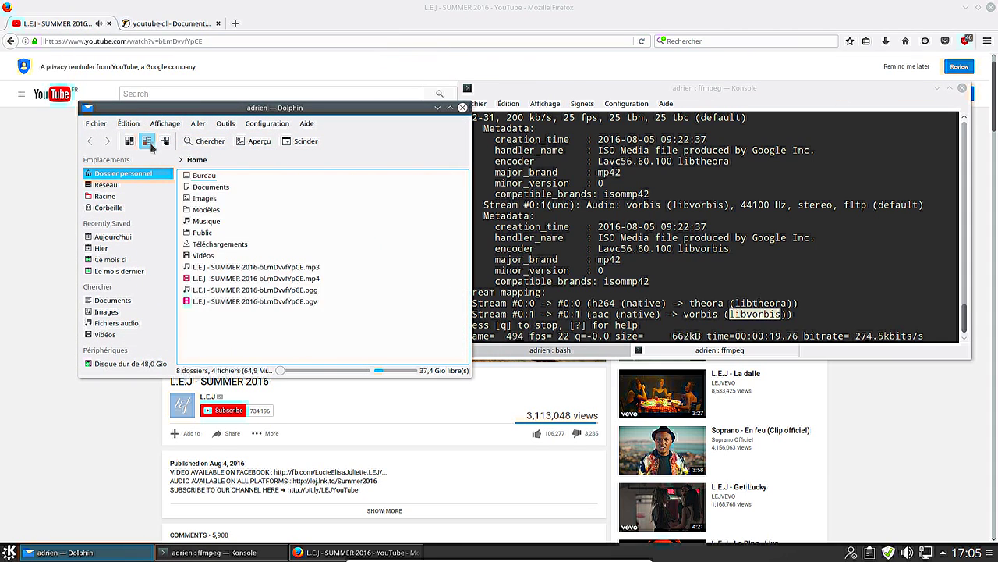
pyautogui.rightClick(304, 271)
pyautogui.moveTo(445, 364)
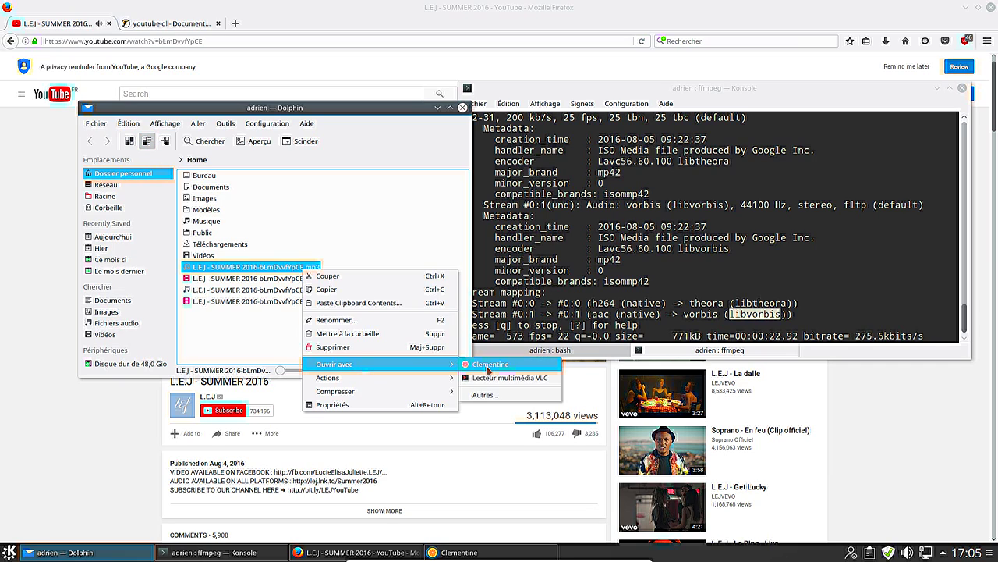
pyautogui.click(488, 364)
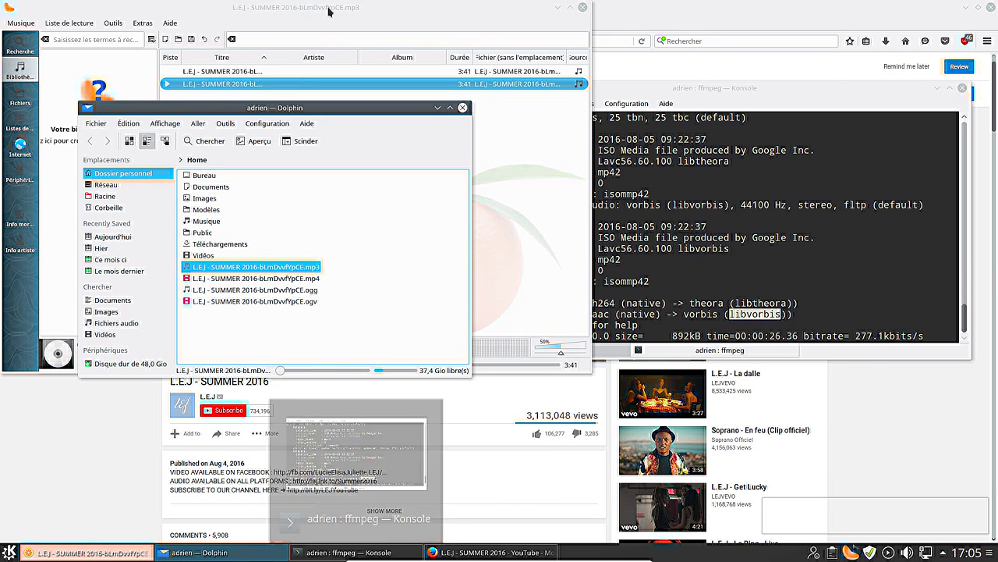
# Play the track from about 0:51 and widen the Titre column to show full titles
pyautogui.moveTo(328, 11); pyautogui.dragTo(609, 43)
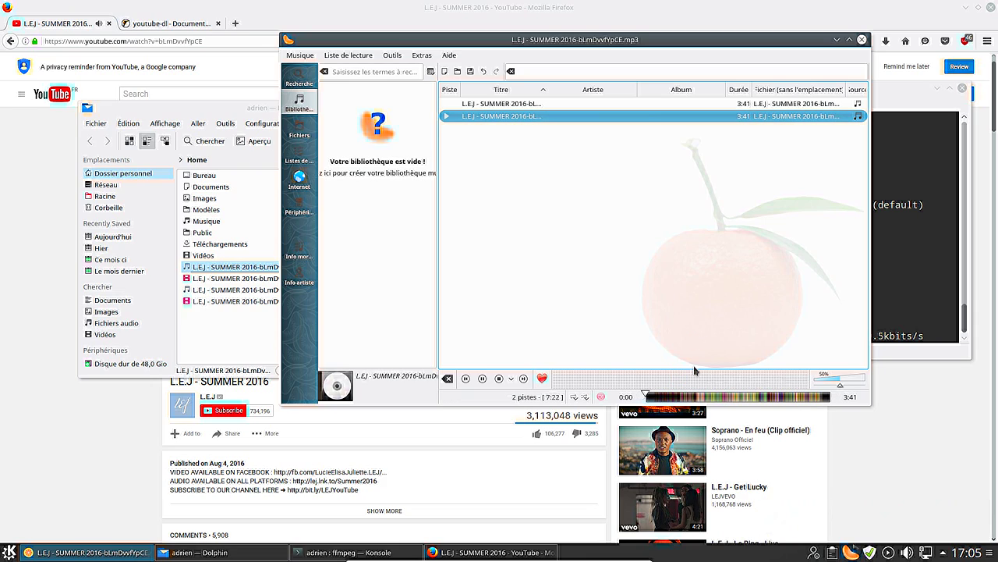
pyautogui.click(687, 397)
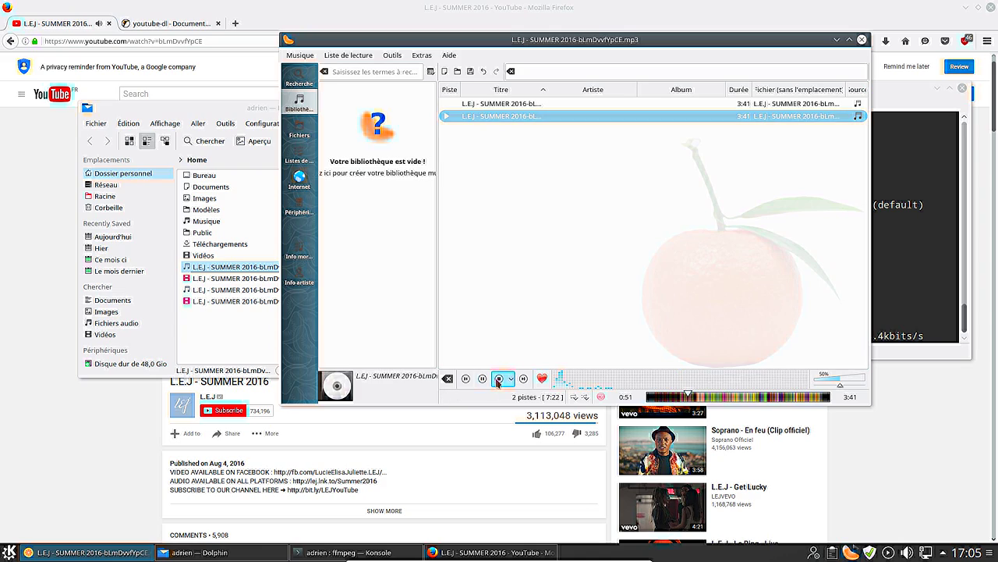
pyautogui.moveTo(550, 90); pyautogui.dragTo(661, 90)
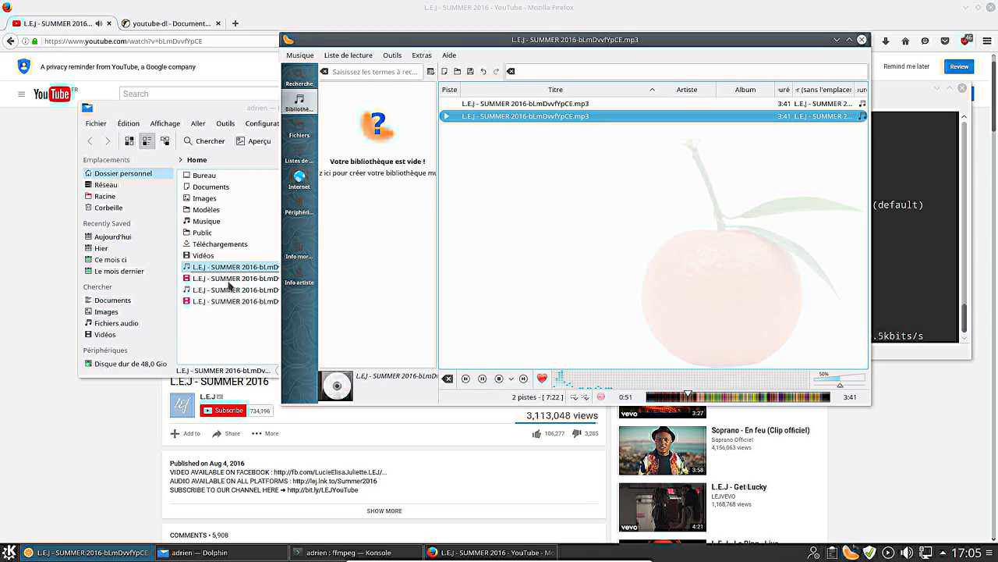
pyautogui.rightClick(228, 268)
# Open the mp3 in VLC media player and play it from about 0:48
pyautogui.moveTo(312, 363)
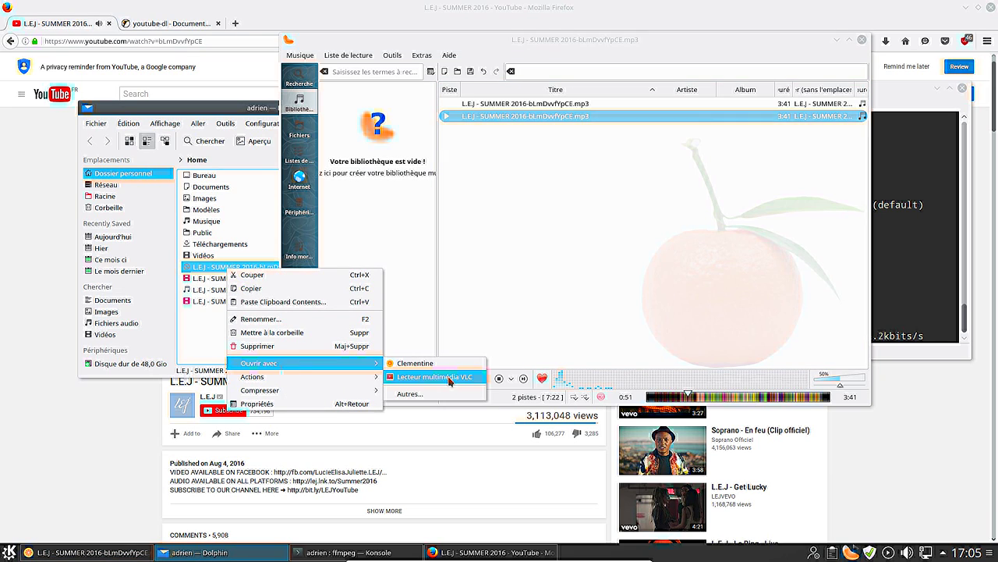
pyautogui.click(435, 377)
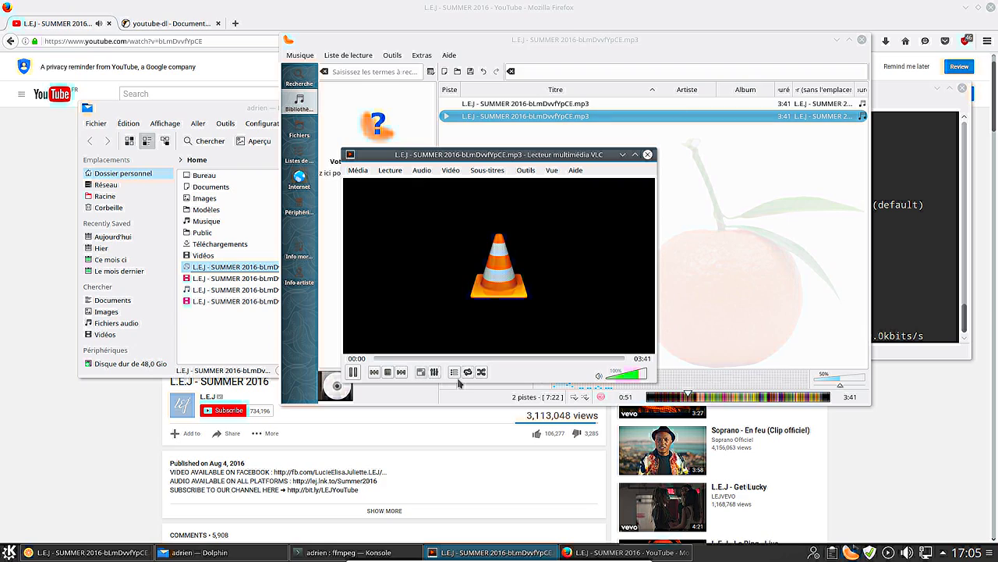
pyautogui.click(428, 360)
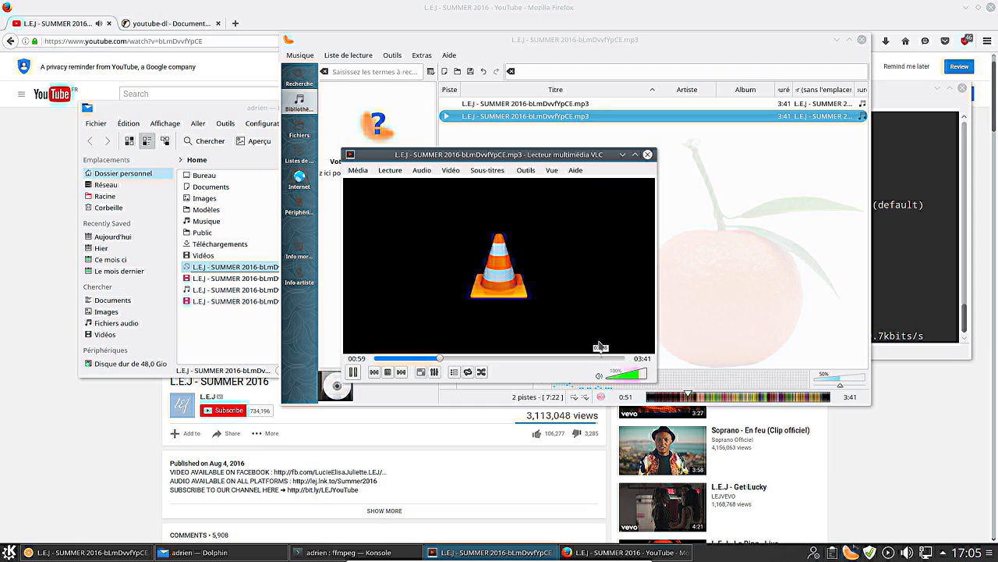
# Briefly open the mp4 in Dragon Player, then close it
pyautogui.click(245, 279)
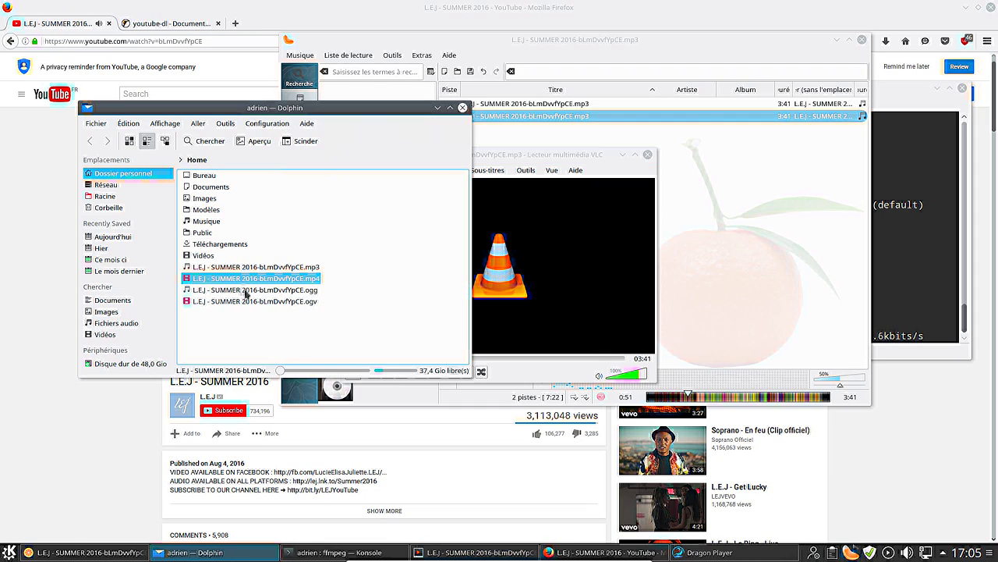
pyautogui.rightClick(247, 293)
pyautogui.moveTo(305, 385)
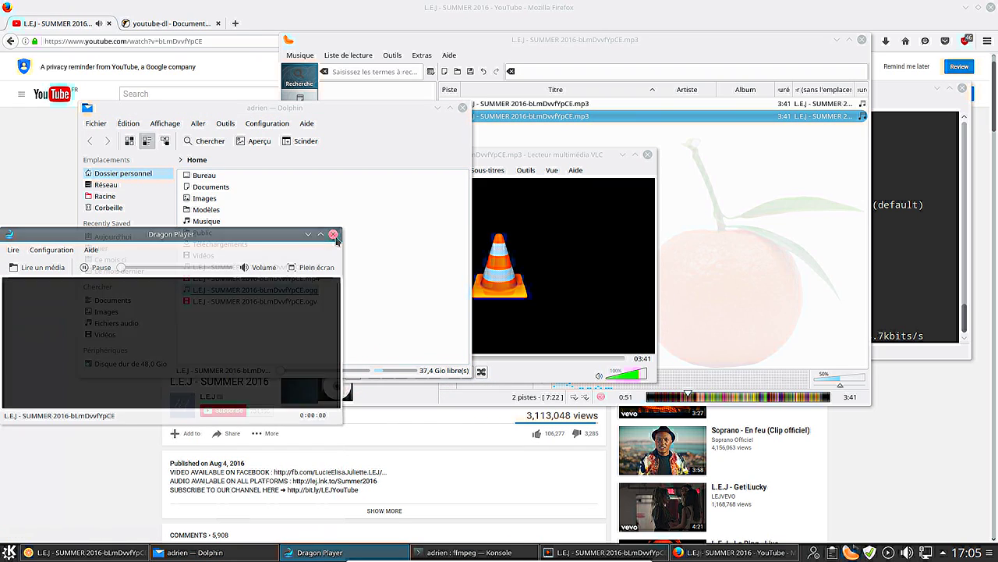
pyautogui.click(334, 235)
pyautogui.rightClick(231, 294)
# Add the ogg file to Clementine's playlist and play it from 1:08
pyautogui.moveTo(312, 383)
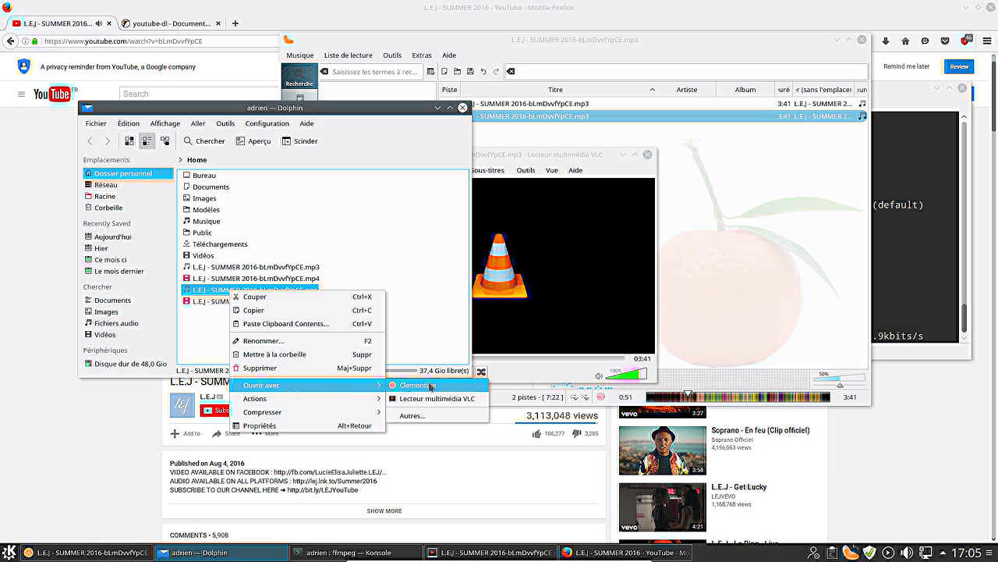
pyautogui.click(413, 383)
pyautogui.doubleClick(574, 128)
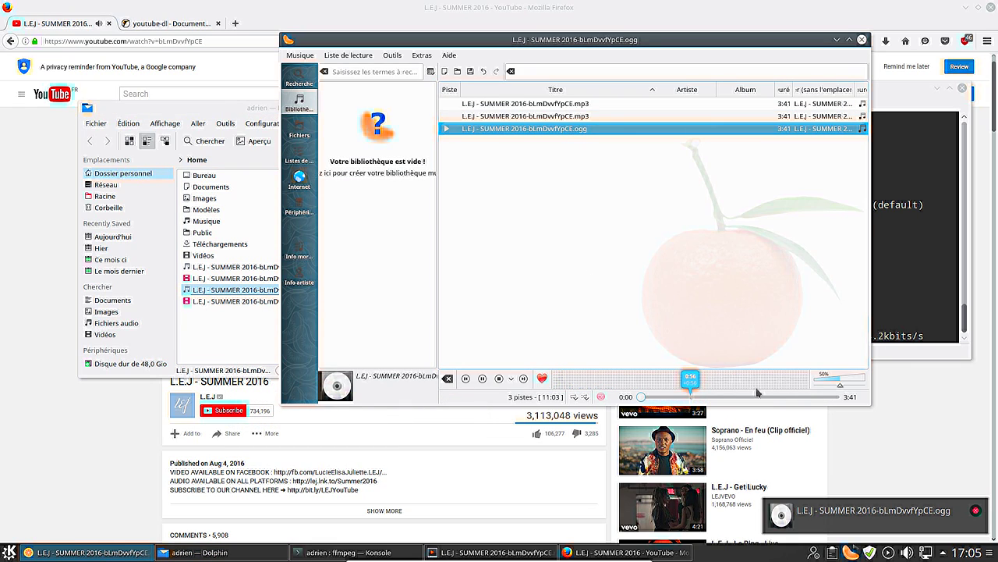
pyautogui.click(702, 397)
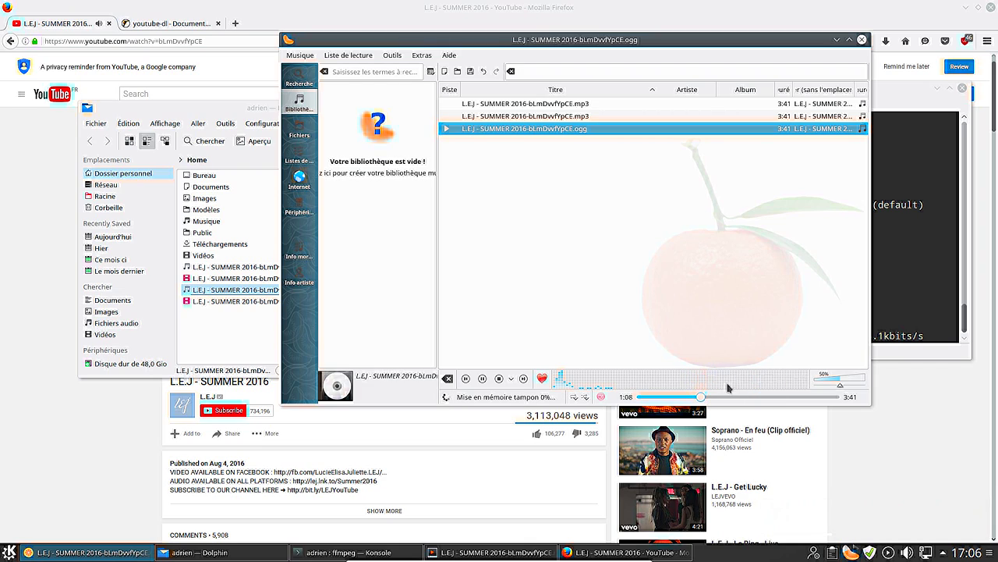
# Raise Clementine's volume to 100% and check the tray Audio Volume panel
pyautogui.scroll(5, 895, 551)
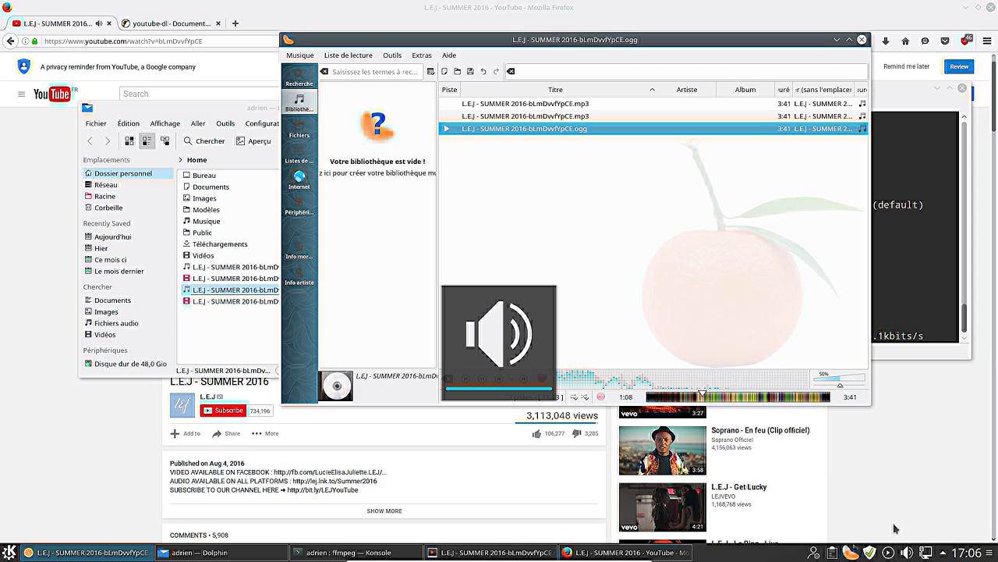
pyautogui.scroll(3, 858, 386)
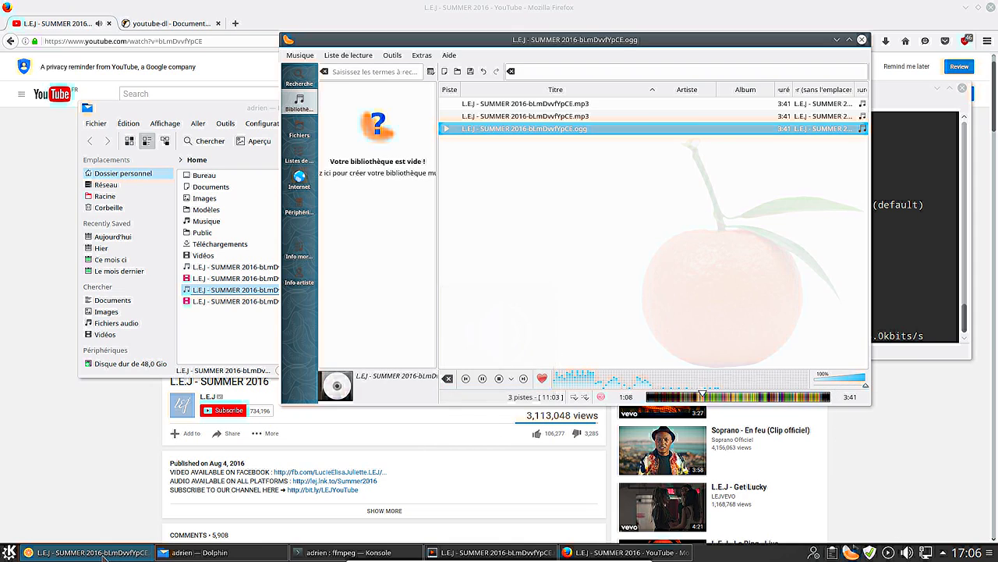
pyautogui.click(9, 552)
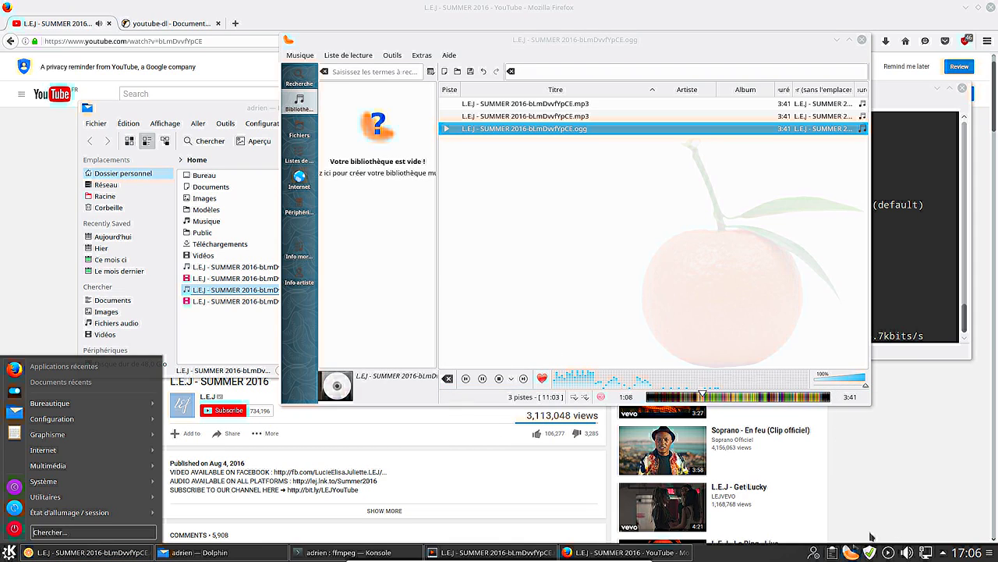
pyautogui.click(907, 553)
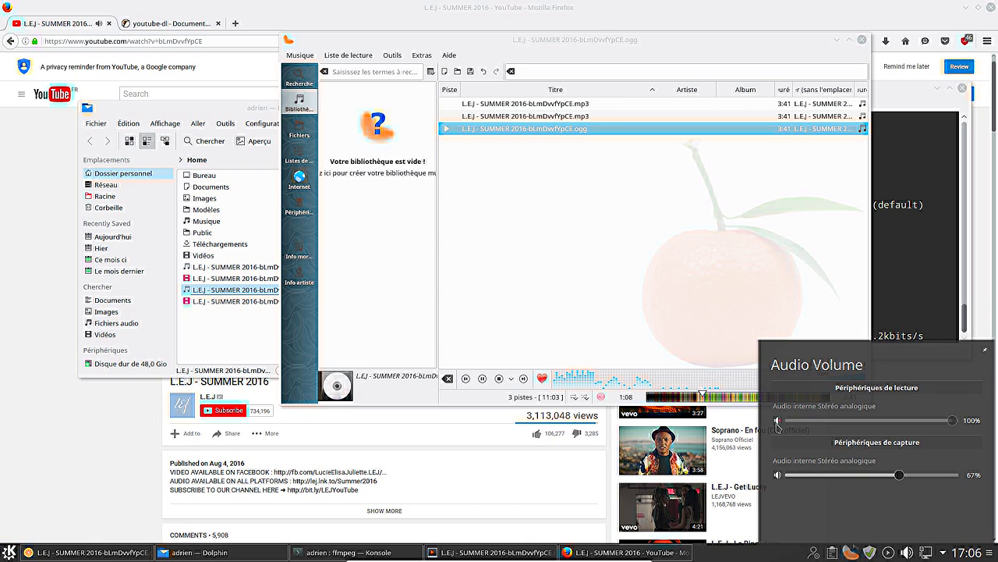
pyautogui.click(562, 295)
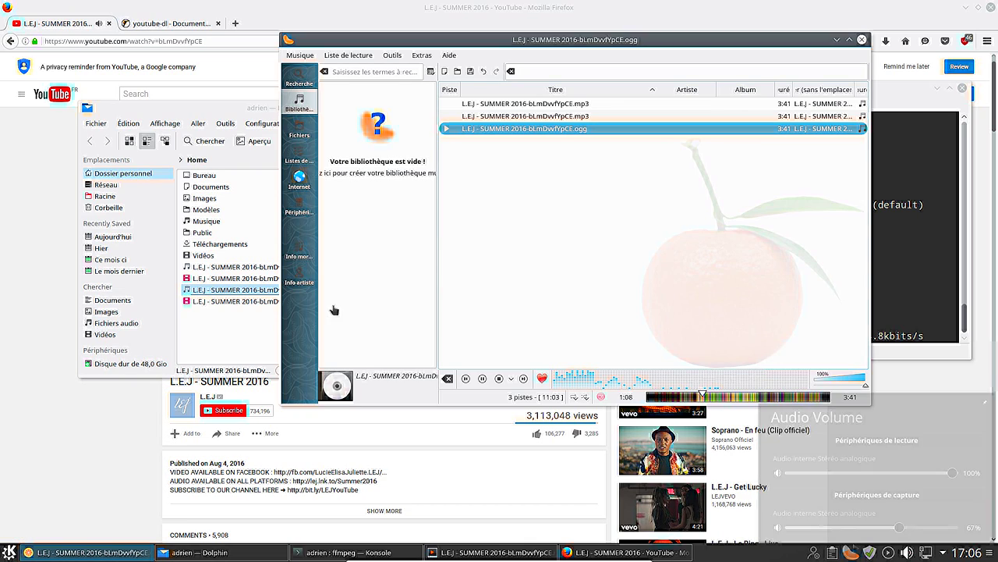
pyautogui.doubleClick(252, 300)
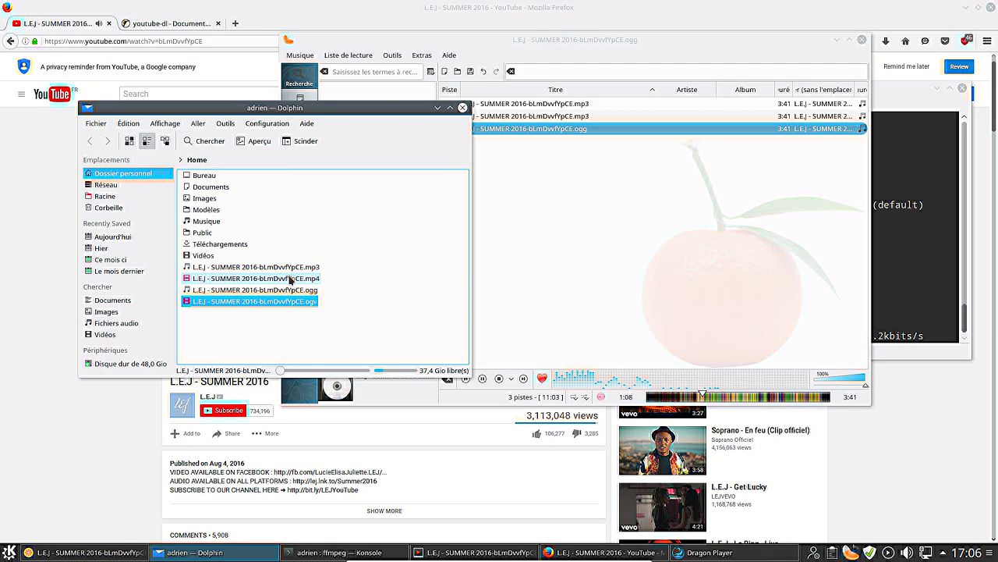
# Play the mp4 in Dragon Player from partway in, then close the player
pyautogui.rightClick(290, 279)
pyautogui.click(336, 236)
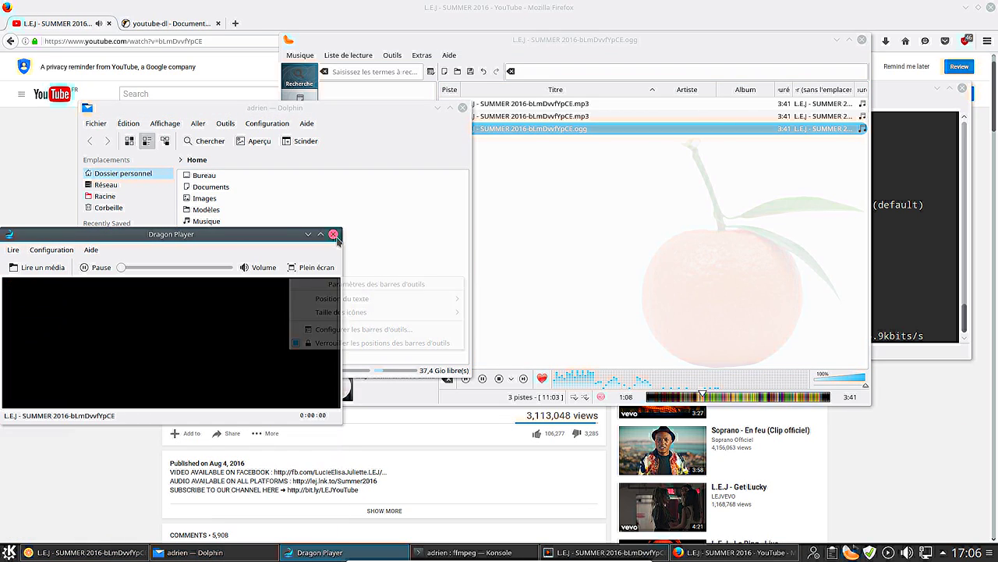
pyautogui.click(277, 280)
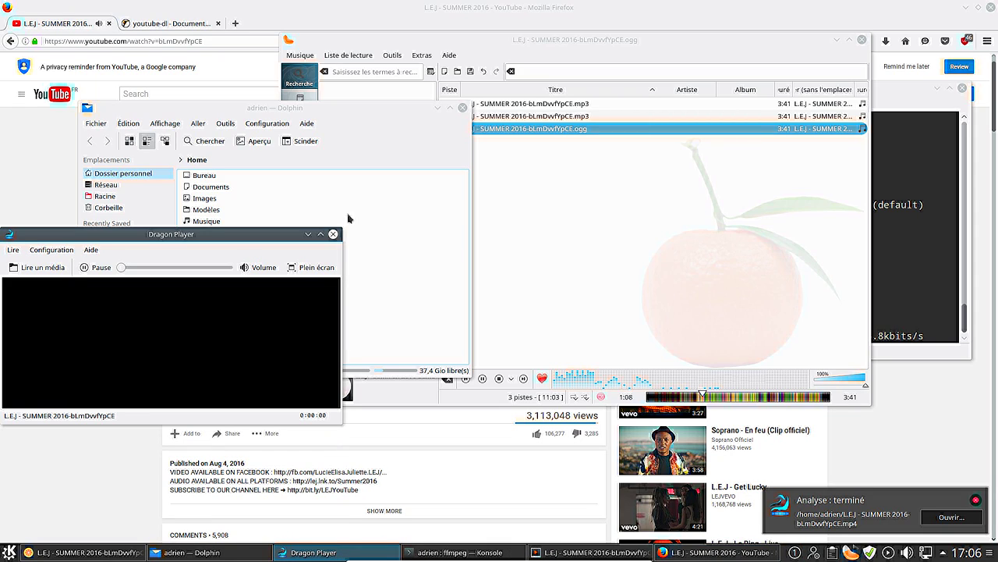
pyautogui.moveTo(243, 234); pyautogui.dragTo(455, 191)
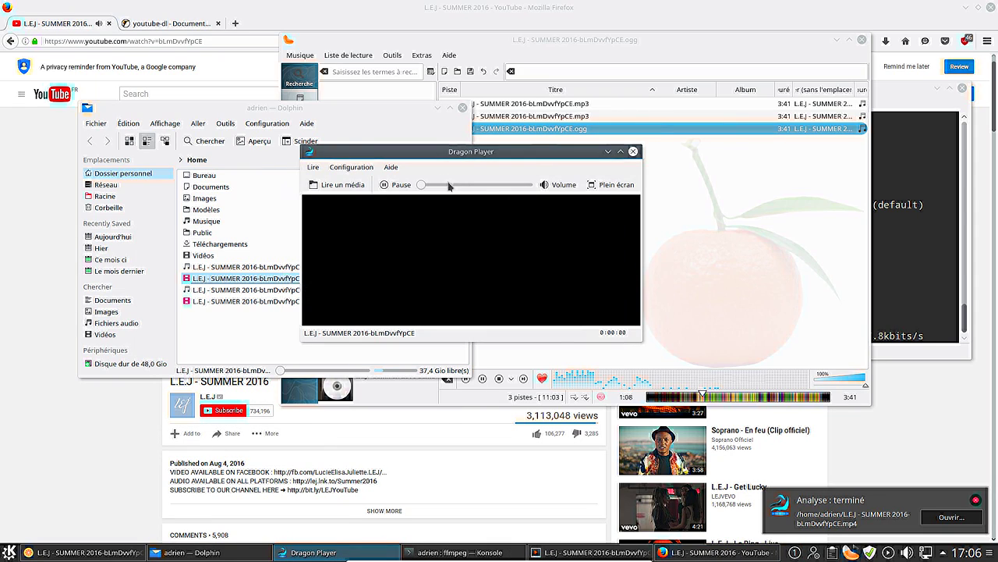
pyautogui.click(467, 185)
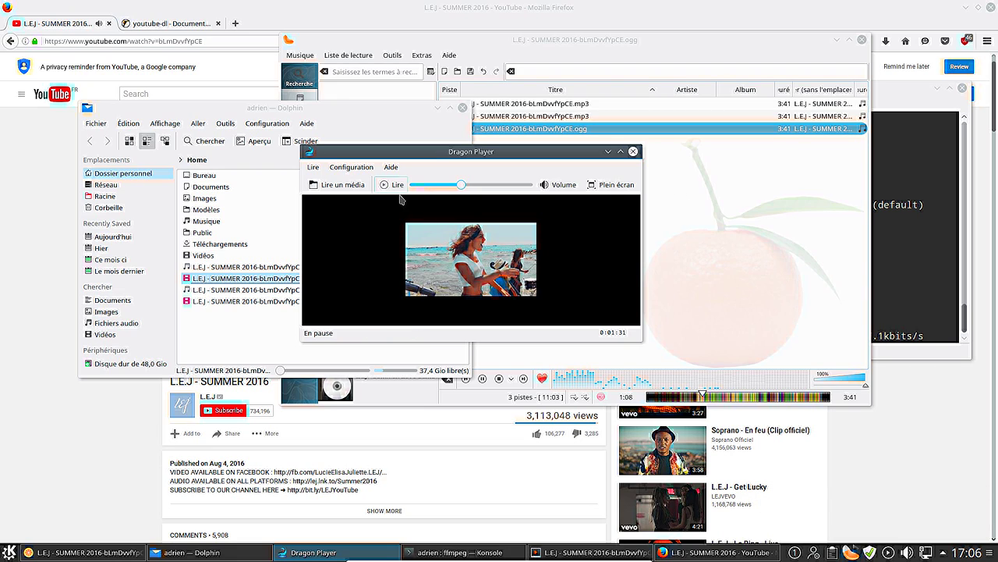
pyautogui.click(633, 151)
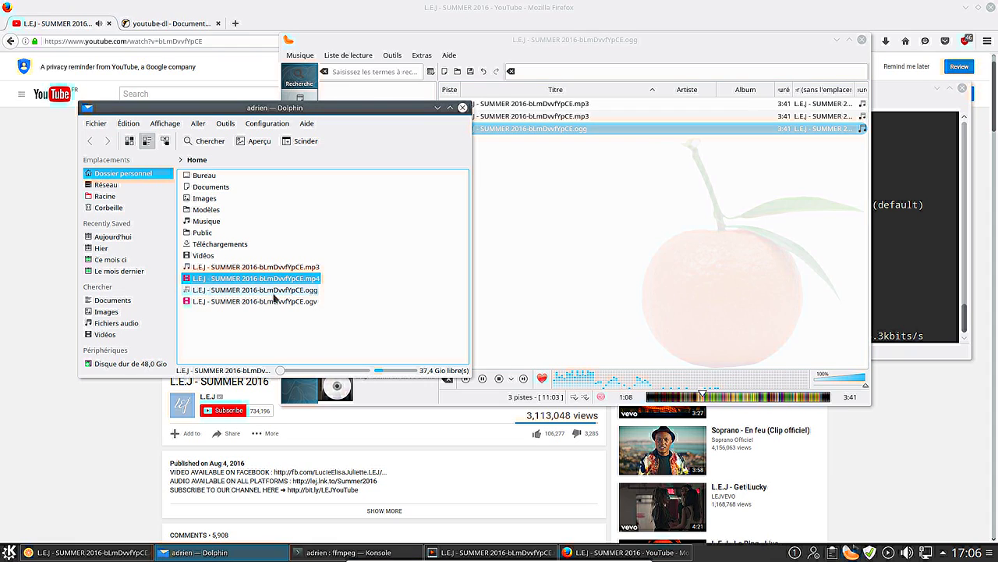
# Open the ogv in Dragon Player, skip to 0:00:35, then close it
pyautogui.rightClick(275, 301)
pyautogui.moveTo(312, 396)
pyautogui.click(478, 399)
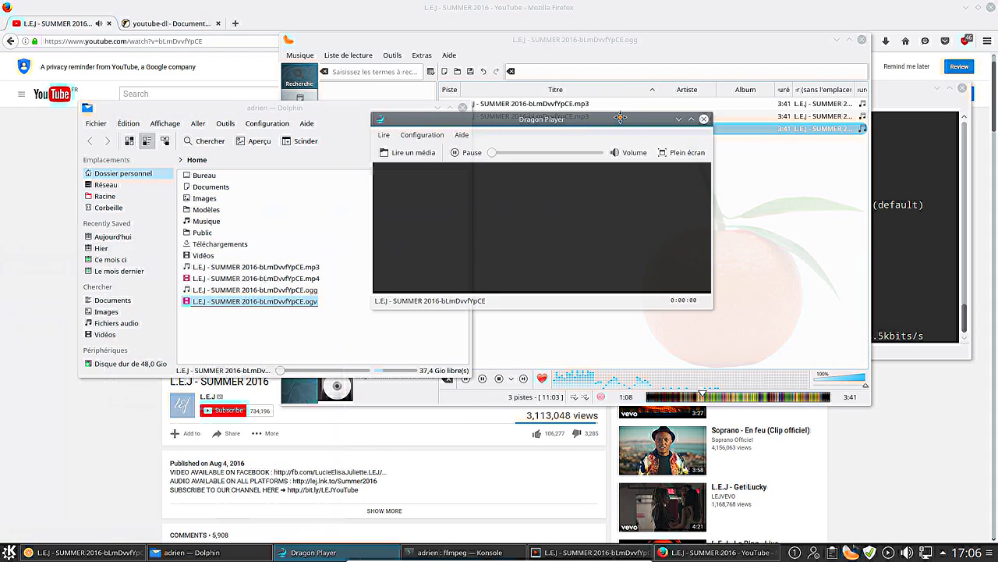
pyautogui.click(547, 146)
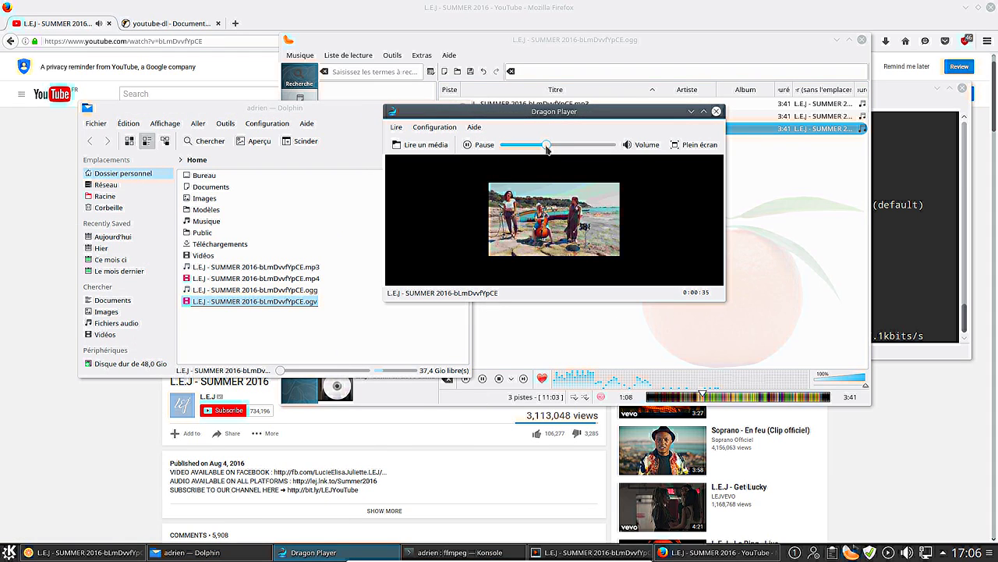
pyautogui.click(717, 111)
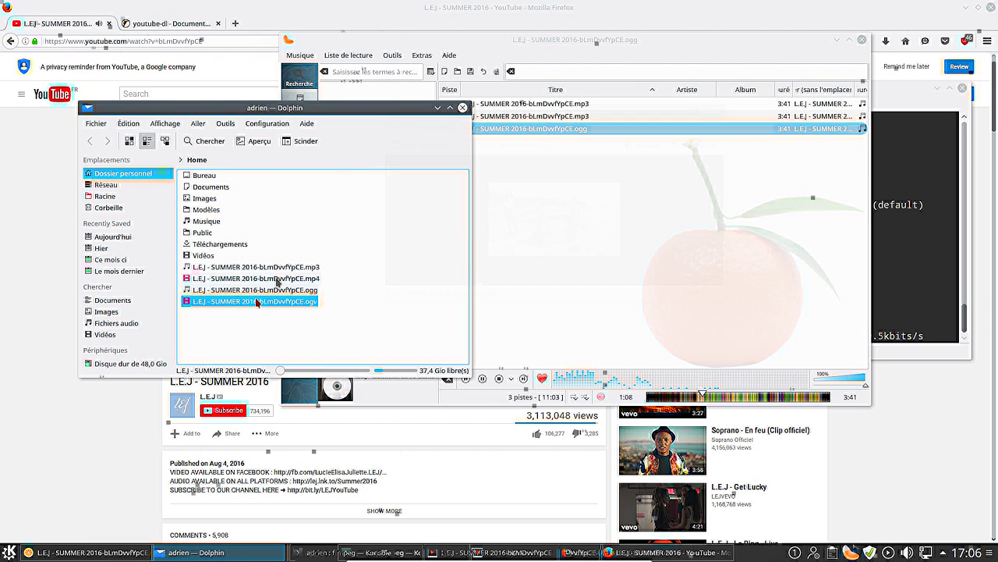
pyautogui.rightClick(279, 278)
# Open the mp4 in VLC, jump past the one-minute mark, then close VLC
pyautogui.moveTo(380, 371)
pyautogui.click(485, 383)
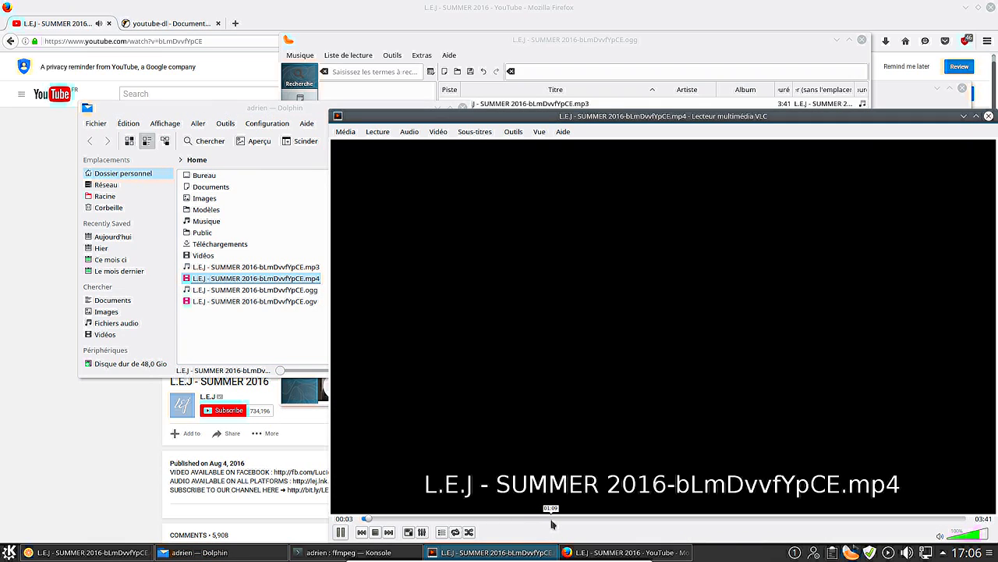
pyautogui.click(551, 519)
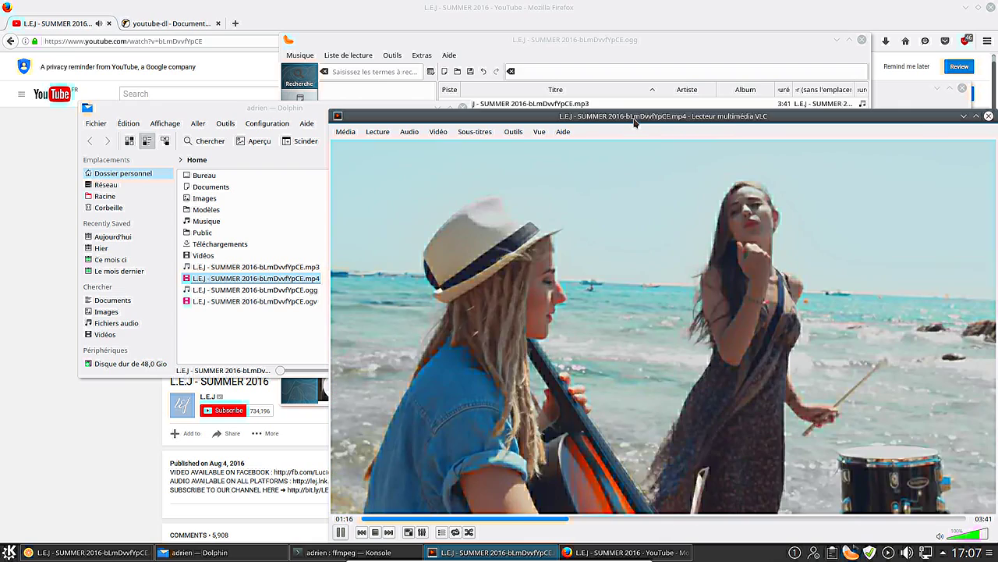
pyautogui.moveTo(634, 119); pyautogui.dragTo(593, 88)
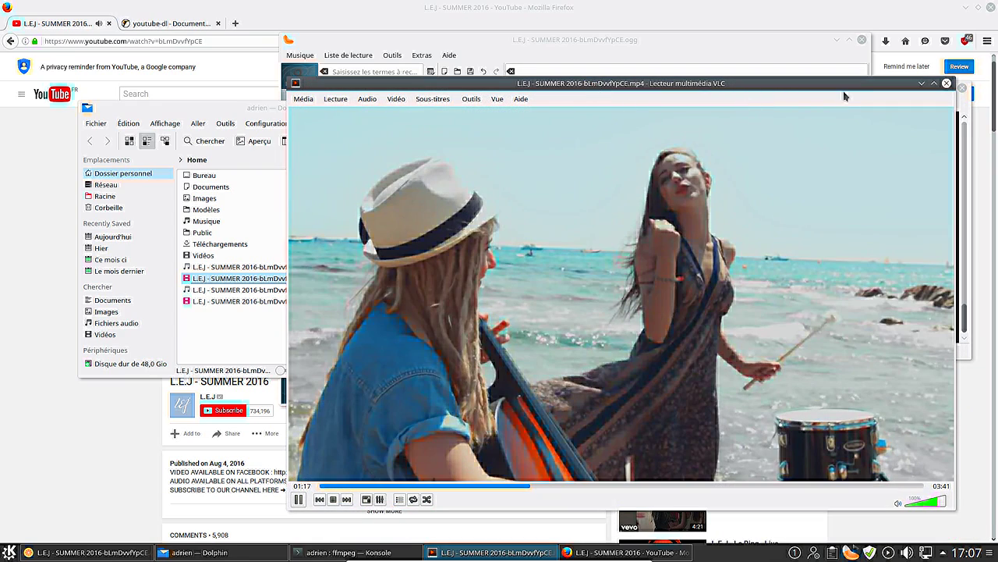
pyautogui.rightClick(274, 301)
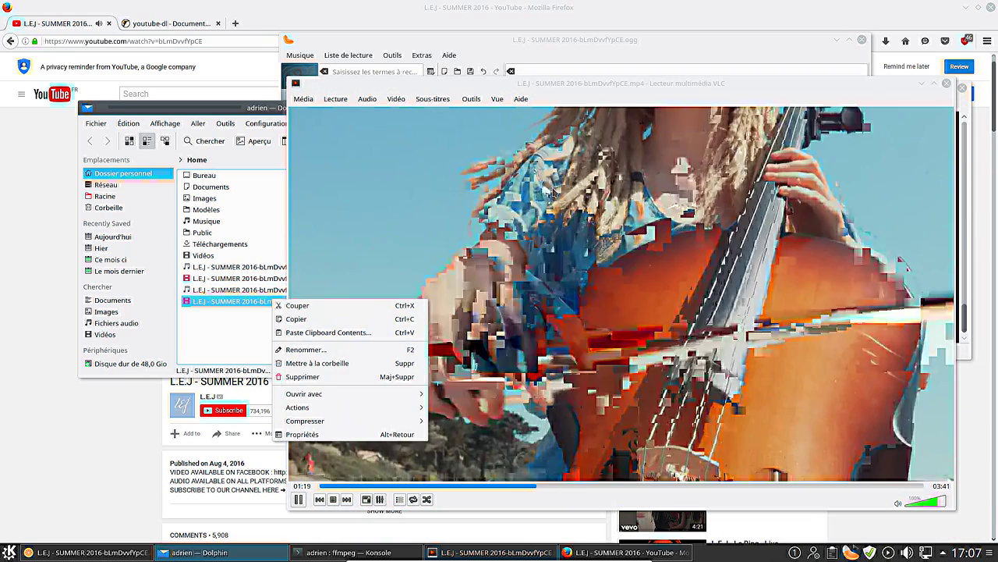
pyautogui.press('Escape')
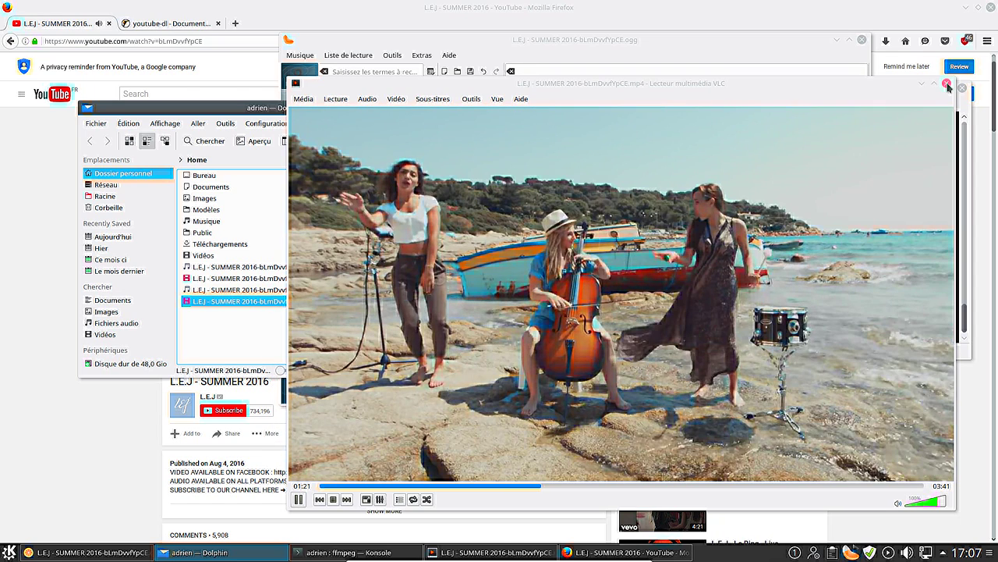
pyautogui.click(947, 84)
pyautogui.rightClick(293, 305)
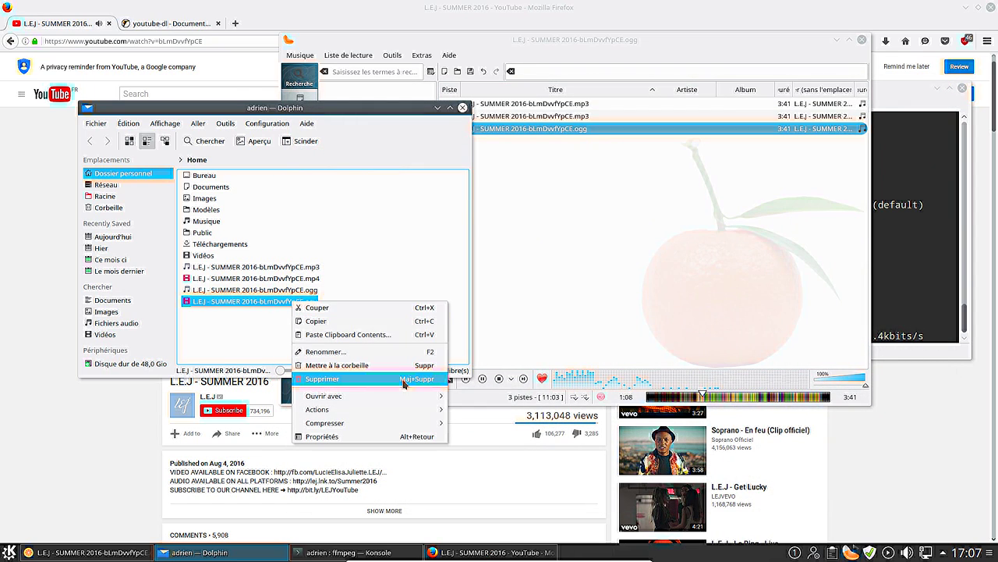
# Open the ogv in VLC media player and play it from 00:38
pyautogui.moveTo(421, 395)
pyautogui.click(530, 423)
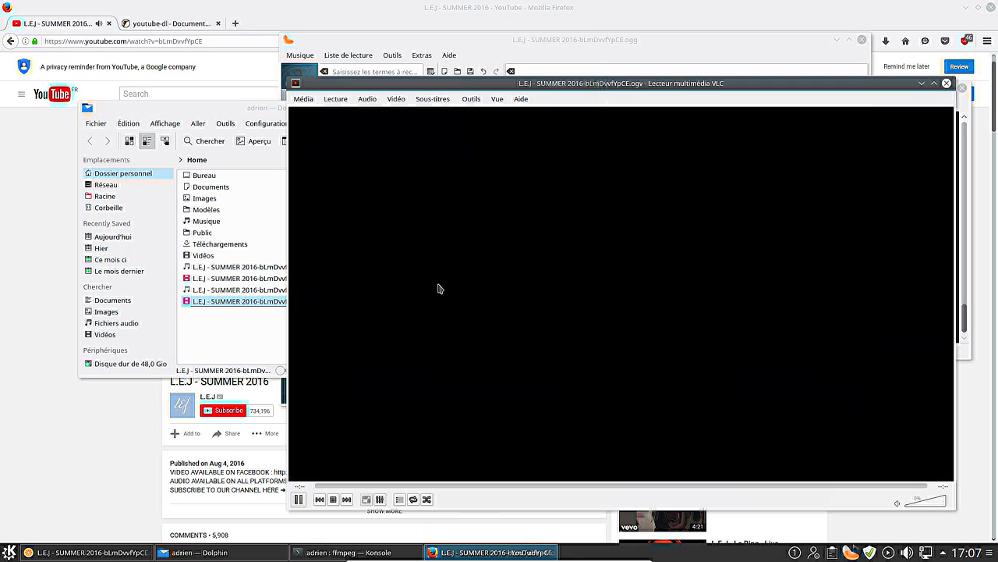
pyautogui.click(521, 486)
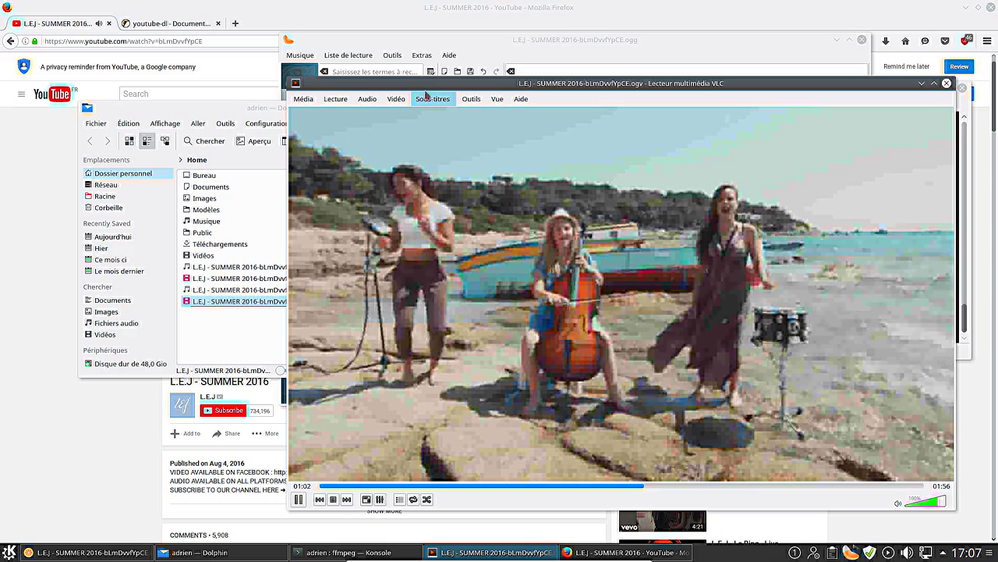
# Exit VirtualBox full screen, pause and minimise the host's Clementine, then quit VLC
pyautogui.hotkey('ctrl', 'f')
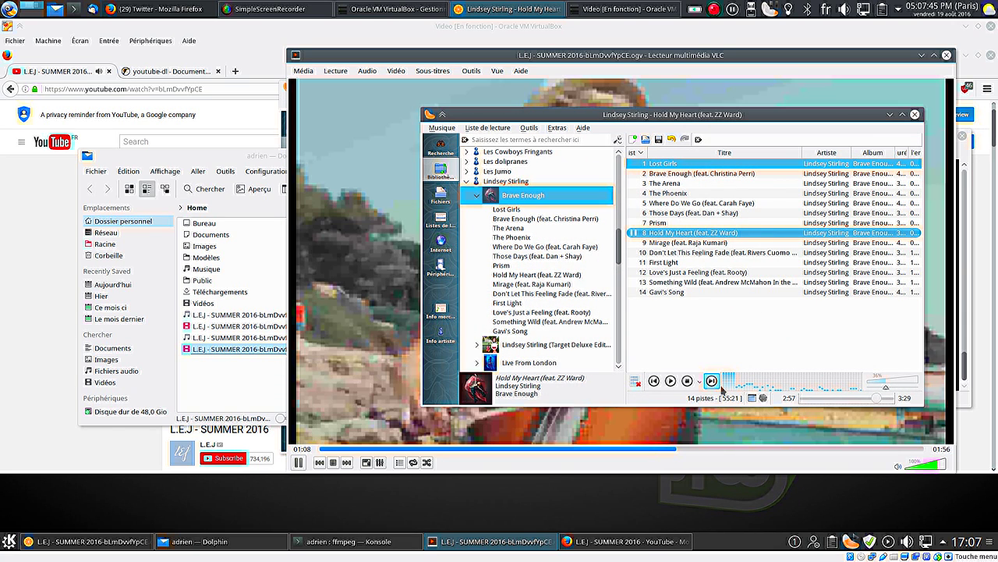
pyautogui.click(670, 380)
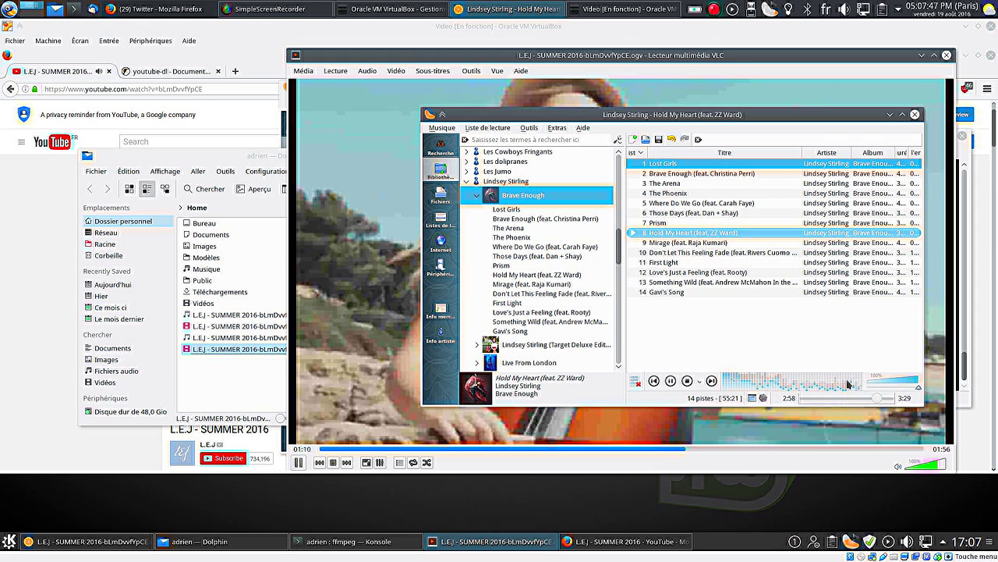
pyautogui.click(670, 381)
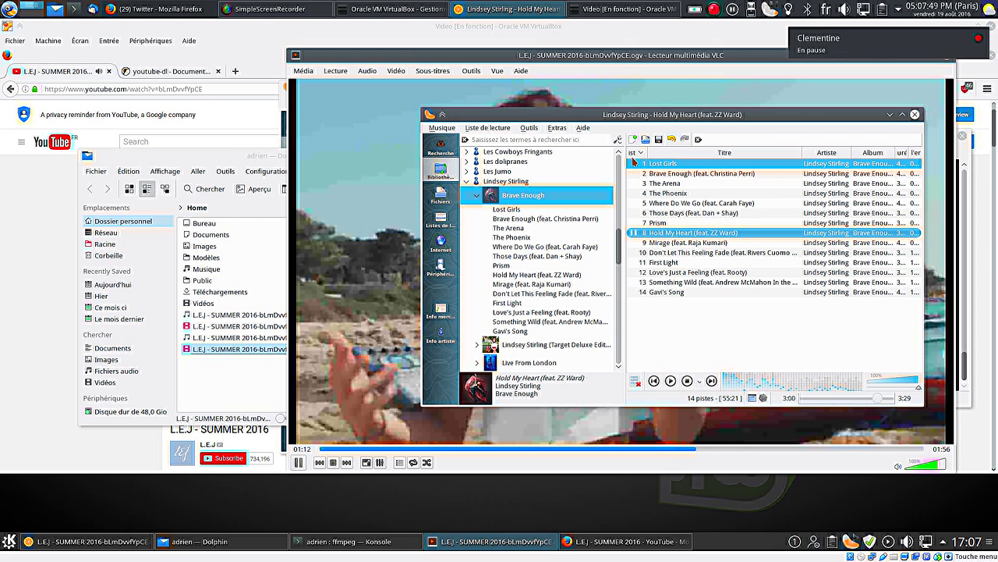
pyautogui.click(563, 6)
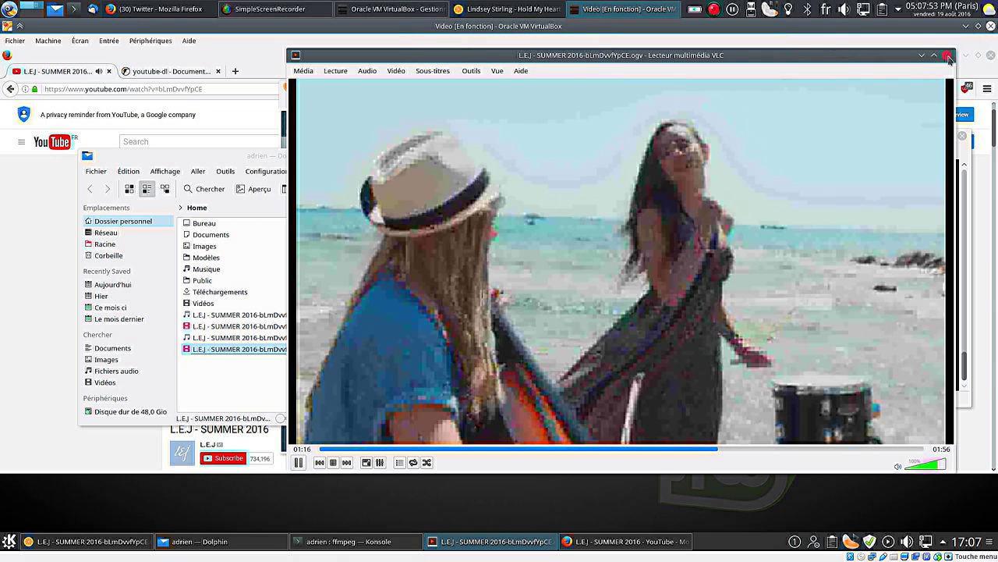
pyautogui.hotkey('ctrl', 'q')
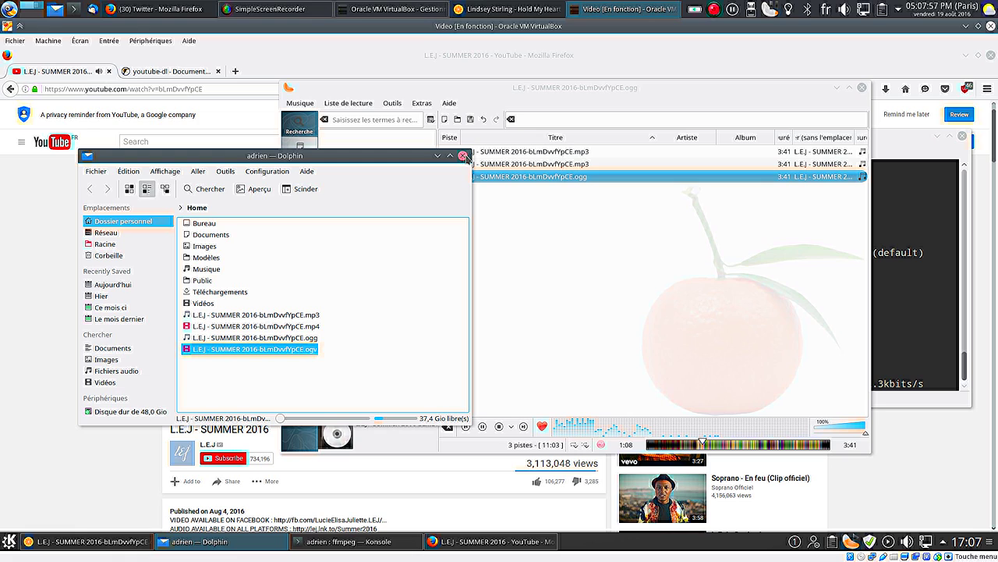
# Close Dolphin, Clementine and the ffmpeg Konsole window
pyautogui.click(463, 156)
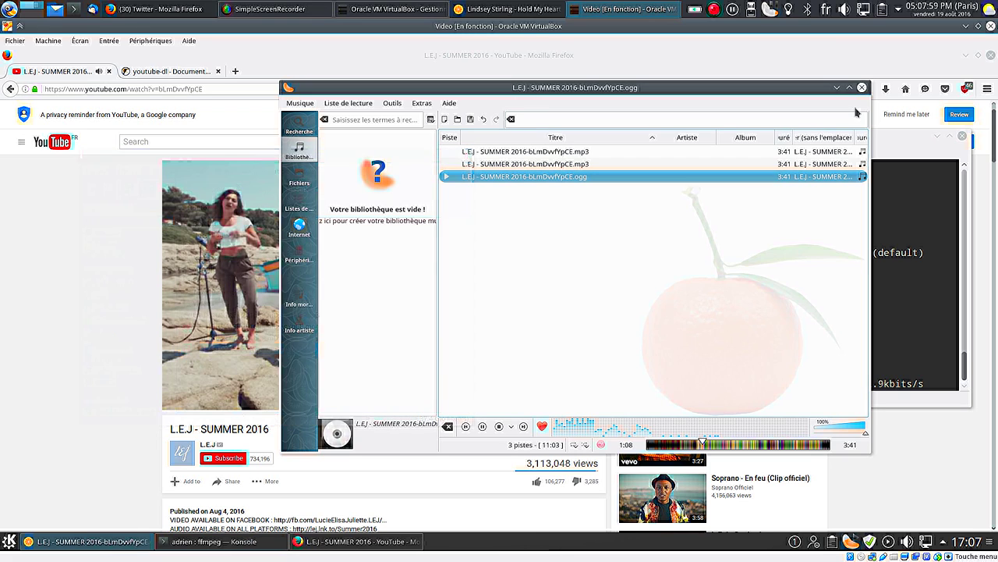
pyautogui.click(861, 87)
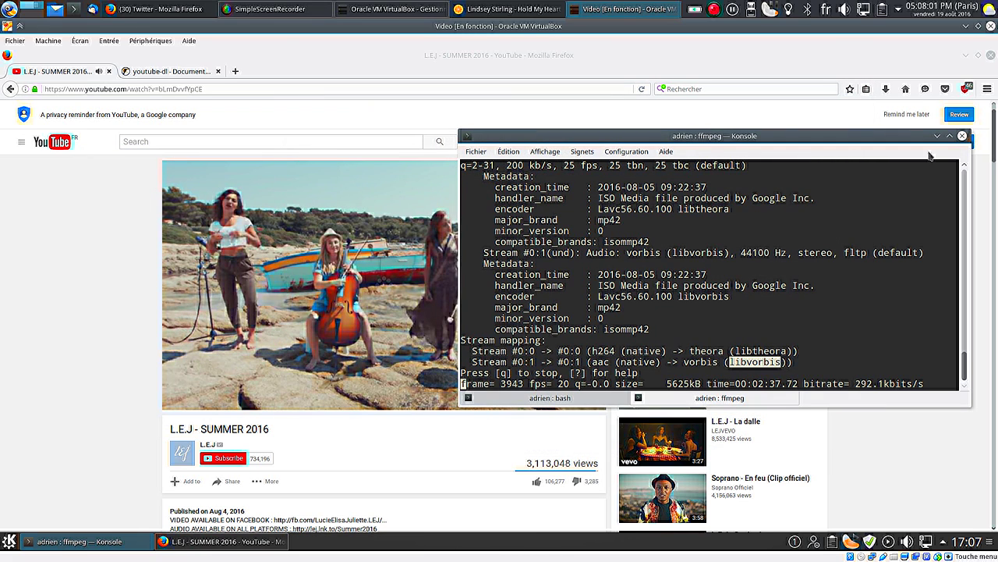
pyautogui.click(694, 314)
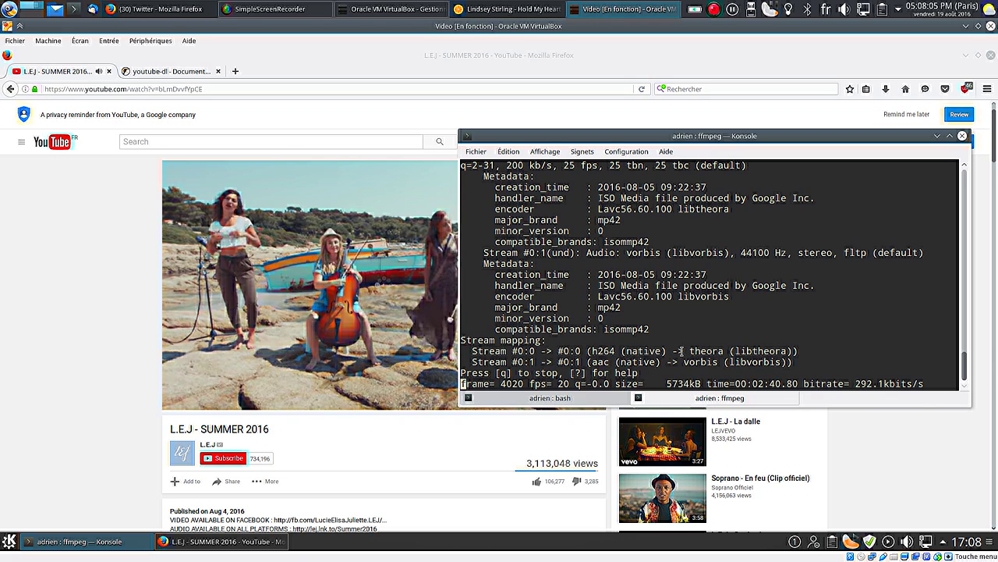
pyautogui.moveTo(684, 351); pyautogui.dragTo(691, 351)
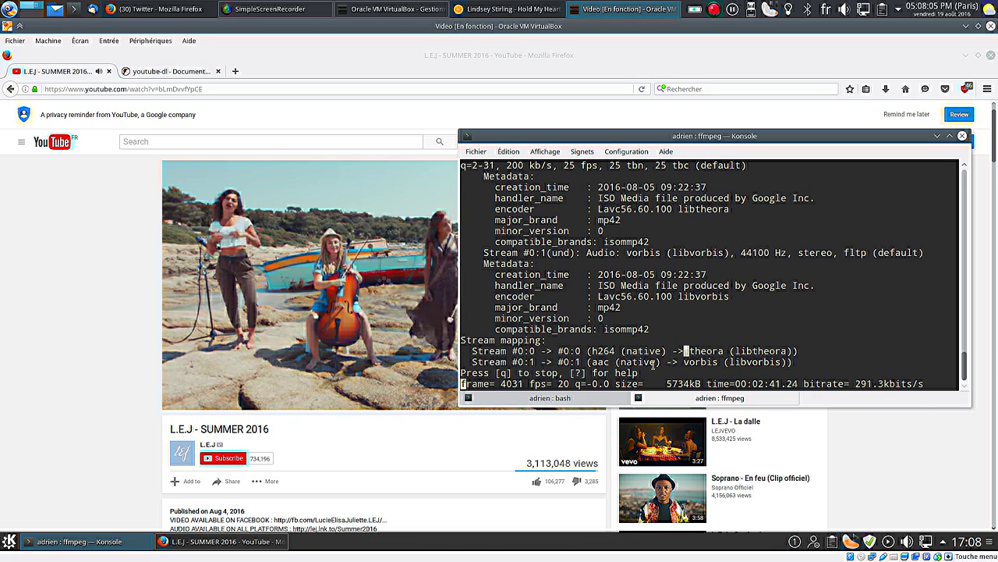
pyautogui.click(10, 542)
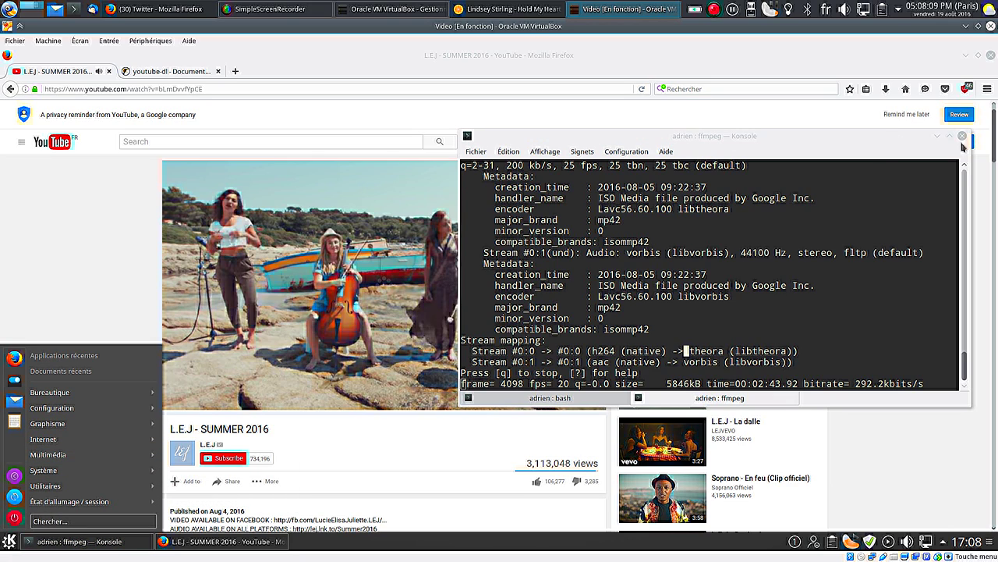
pyautogui.click(962, 135)
# Confirm closing Konsole and open the Notifications page in a maximised System Settings
pyautogui.click(657, 351)
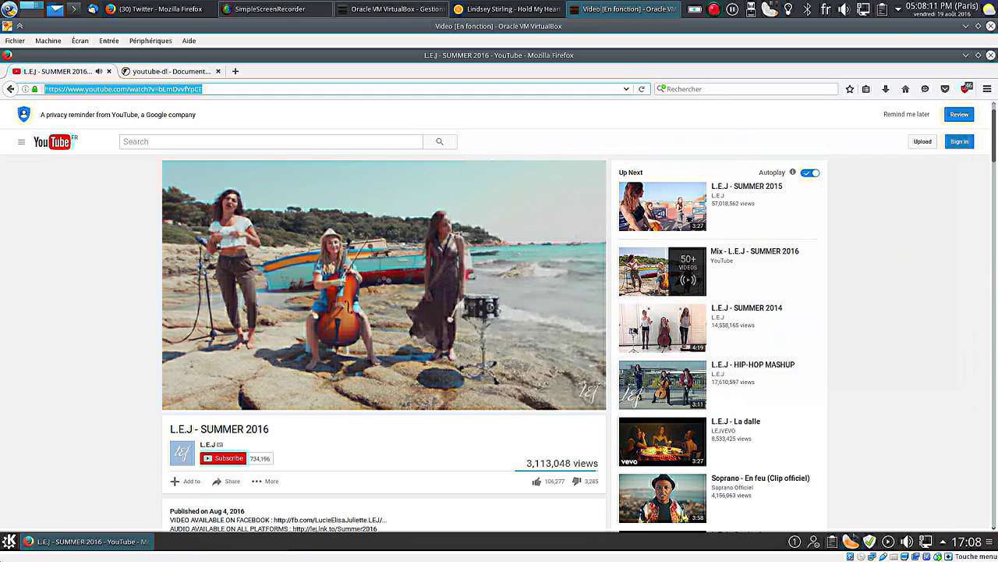
pyautogui.click(15, 544)
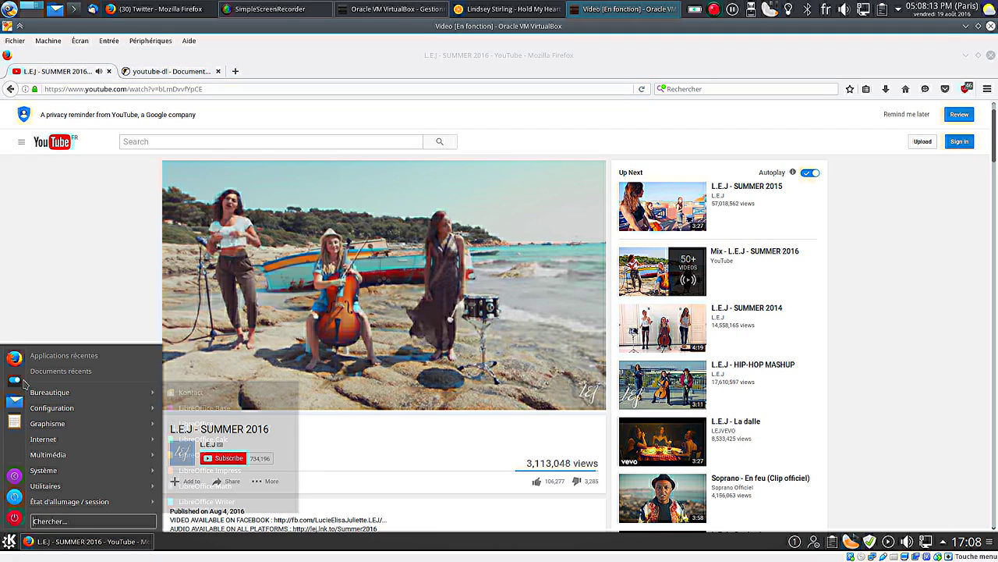
pyautogui.click(24, 386)
pyautogui.doubleClick(230, 54)
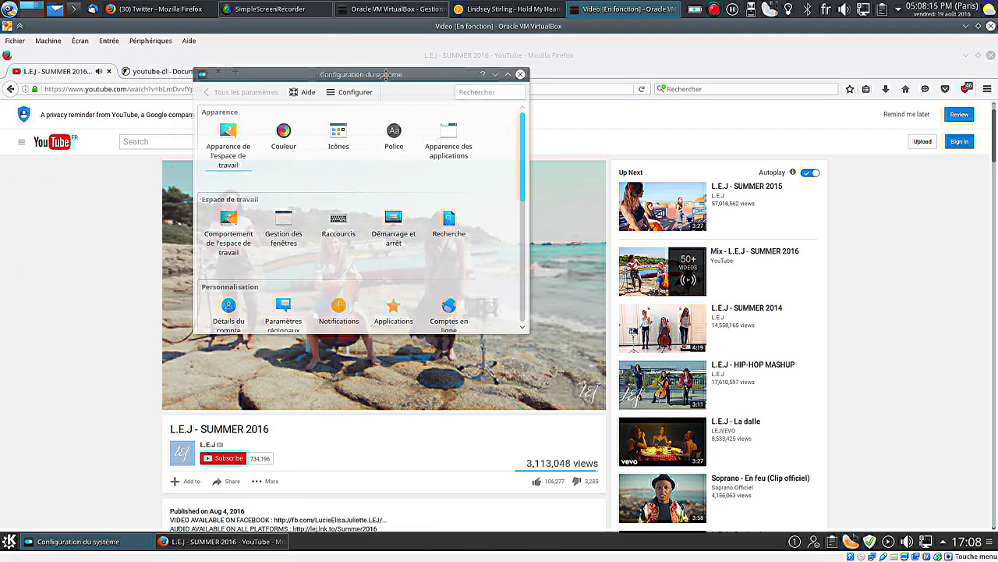
pyautogui.click(148, 292)
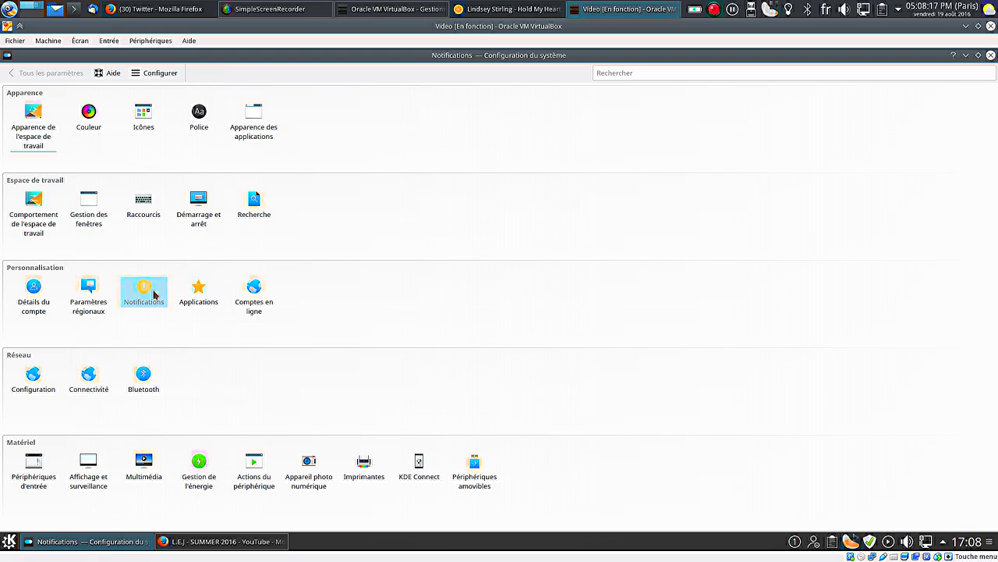
# Choose Plasma Workspace events and preview the Critical Message and Information Message sounds
pyautogui.click(139, 125)
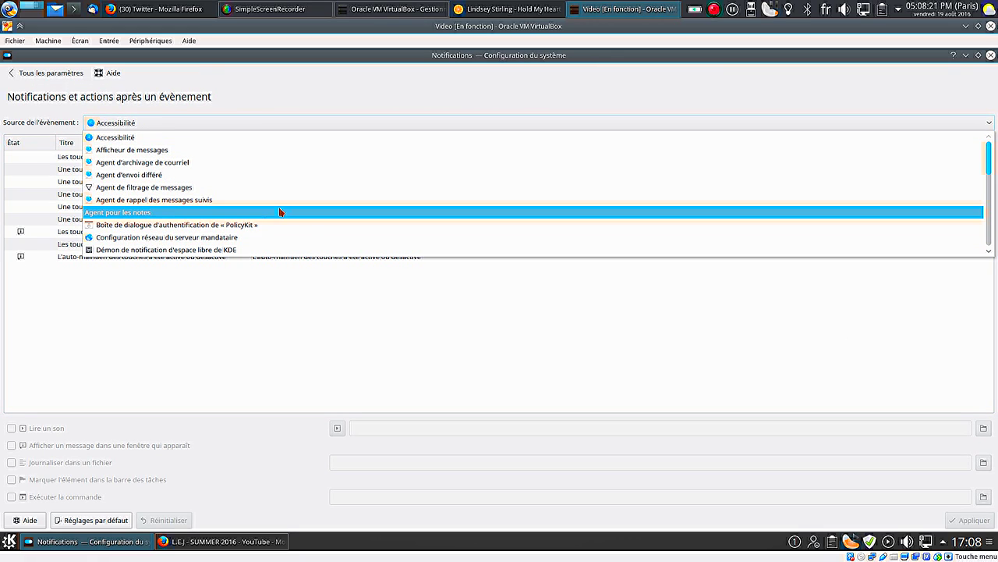
pyautogui.scroll(-3, 278, 210)
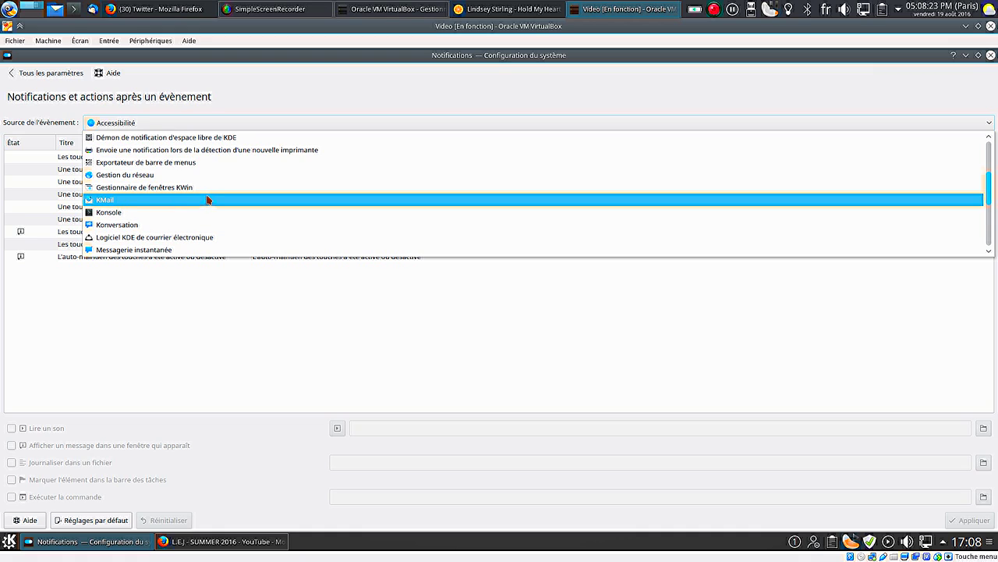
pyautogui.scroll(-3, 202, 209)
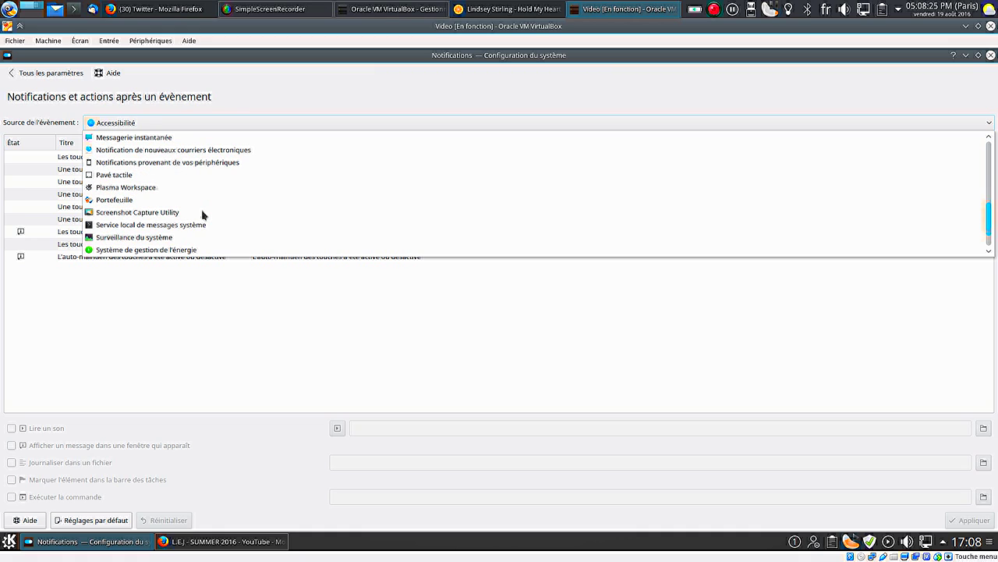
pyautogui.click(173, 188)
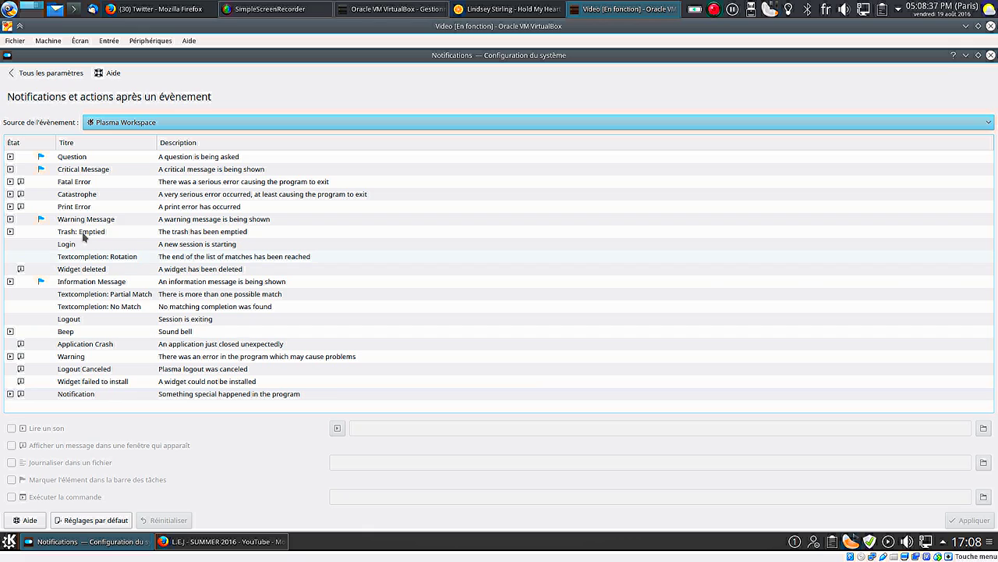
pyautogui.click(104, 170)
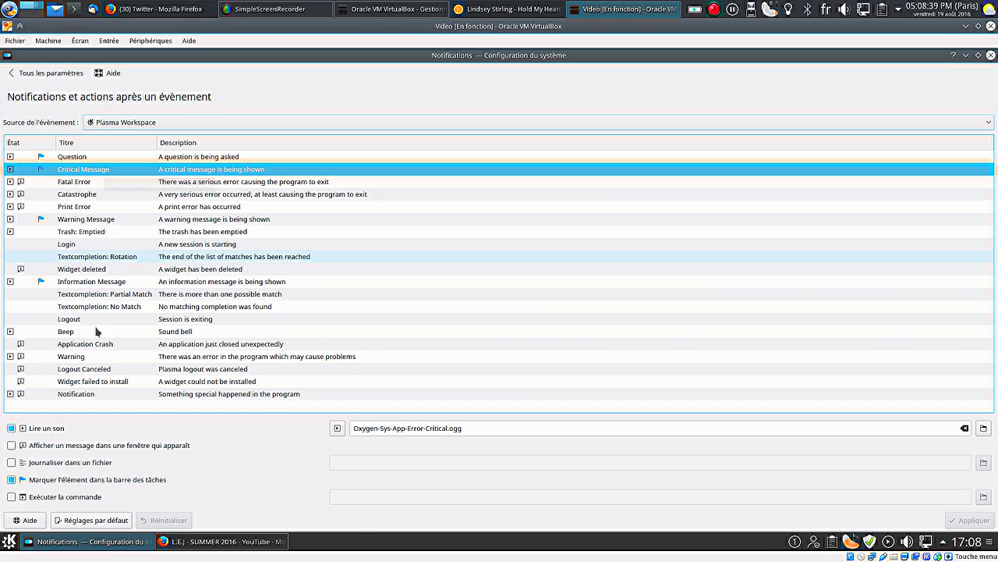
pyautogui.click(337, 430)
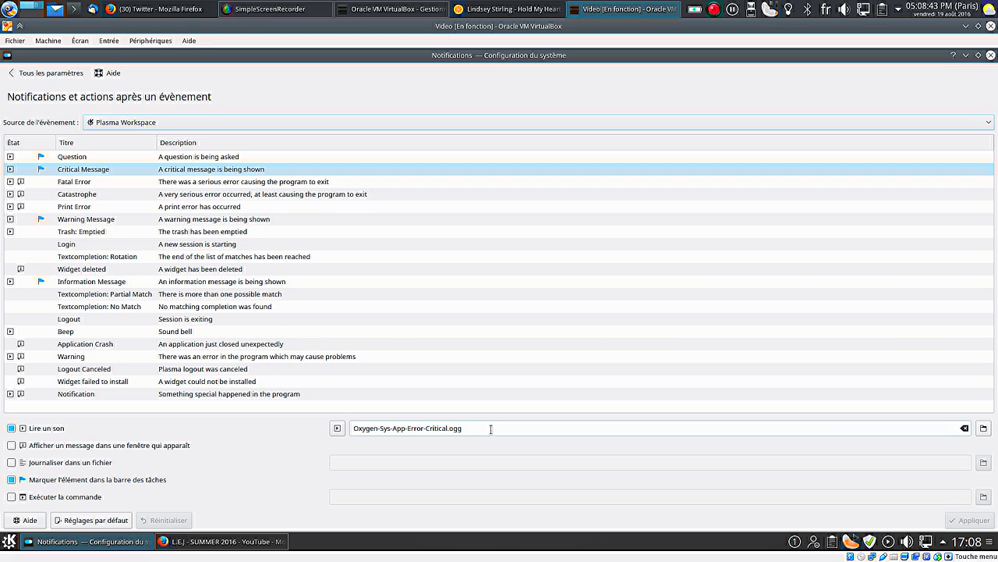
pyautogui.click(984, 429)
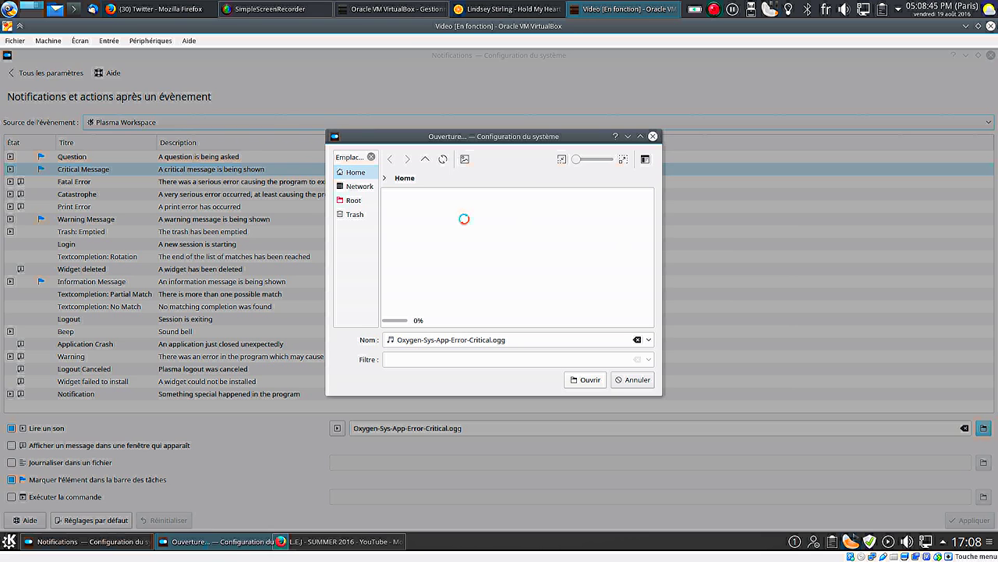
pyautogui.click(627, 383)
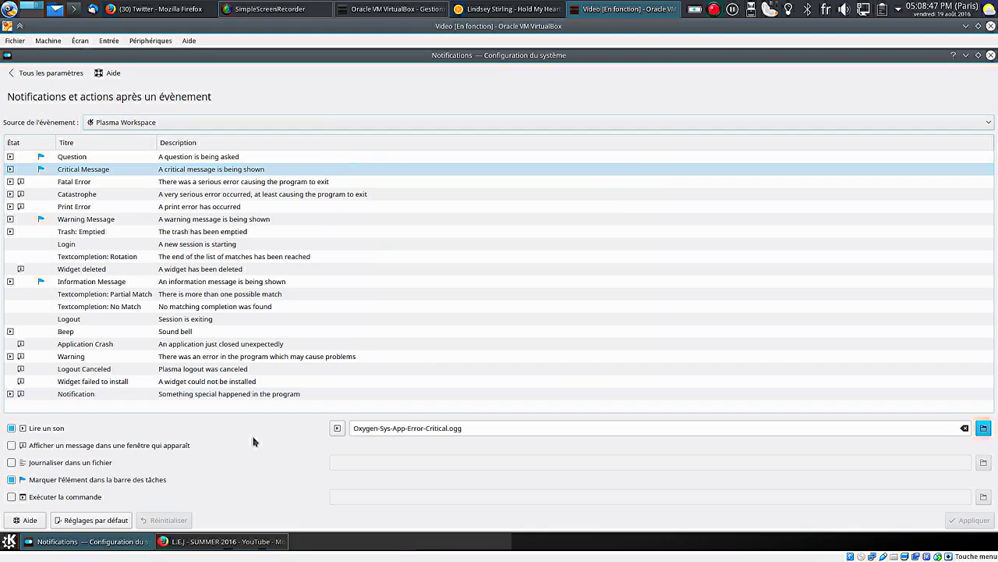
pyautogui.click(68, 283)
pyautogui.click(340, 430)
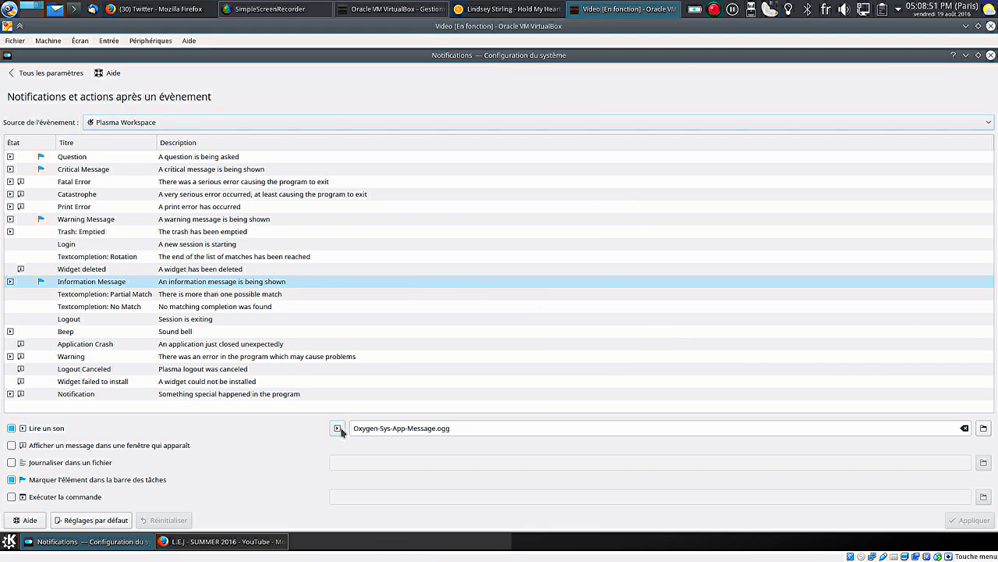
# Close System Settings and Firefox, confirming Fermer les onglets for both tabs
pyautogui.click(991, 56)
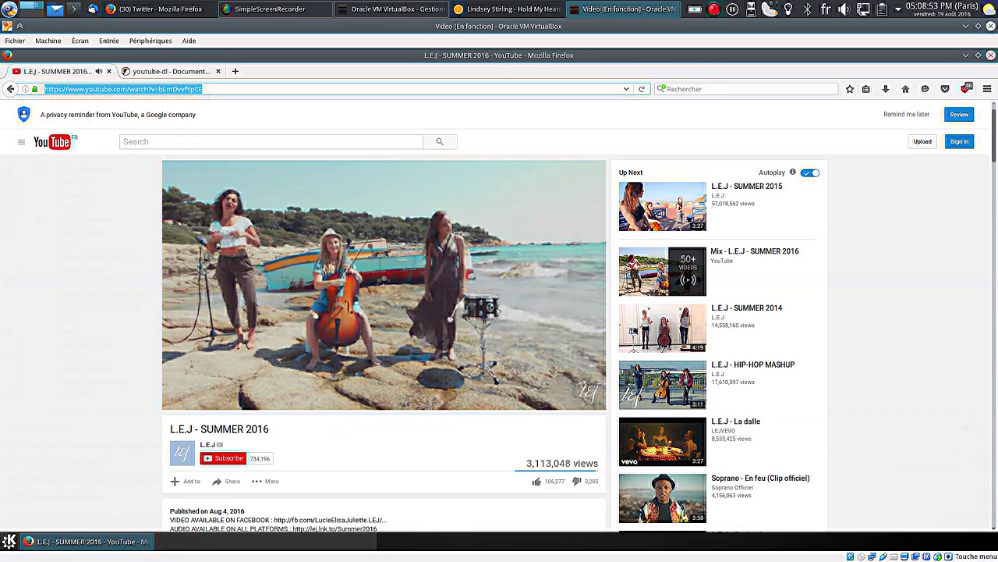
pyautogui.click(991, 56)
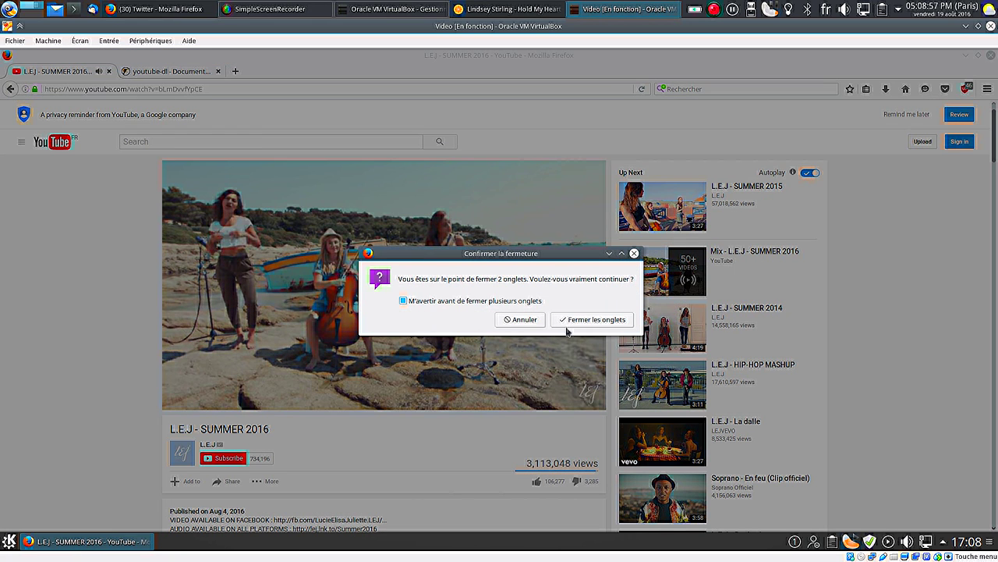
pyautogui.click(574, 318)
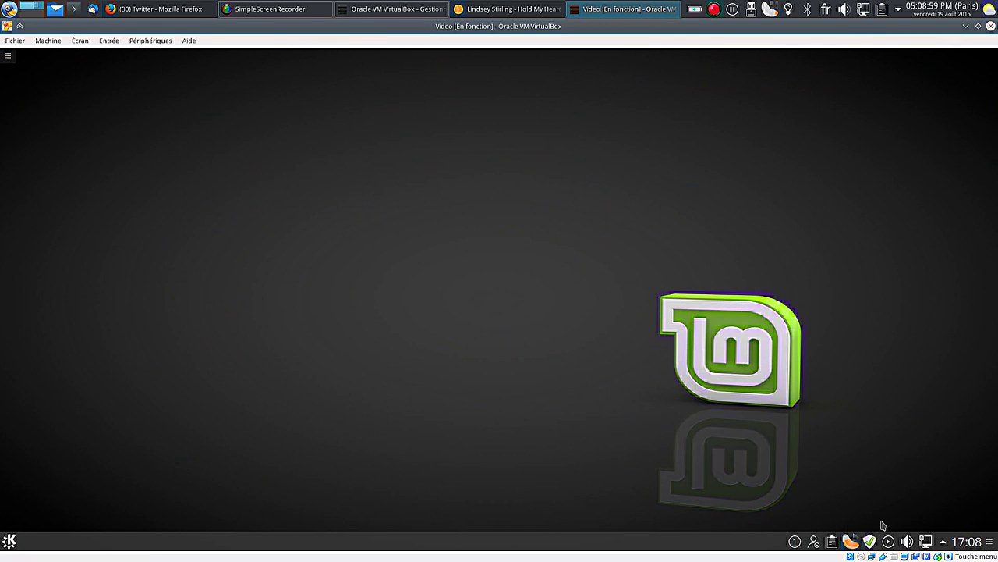
# Open the K menu, then bring the VirtualBox Manager to the front
pyautogui.click(11, 540)
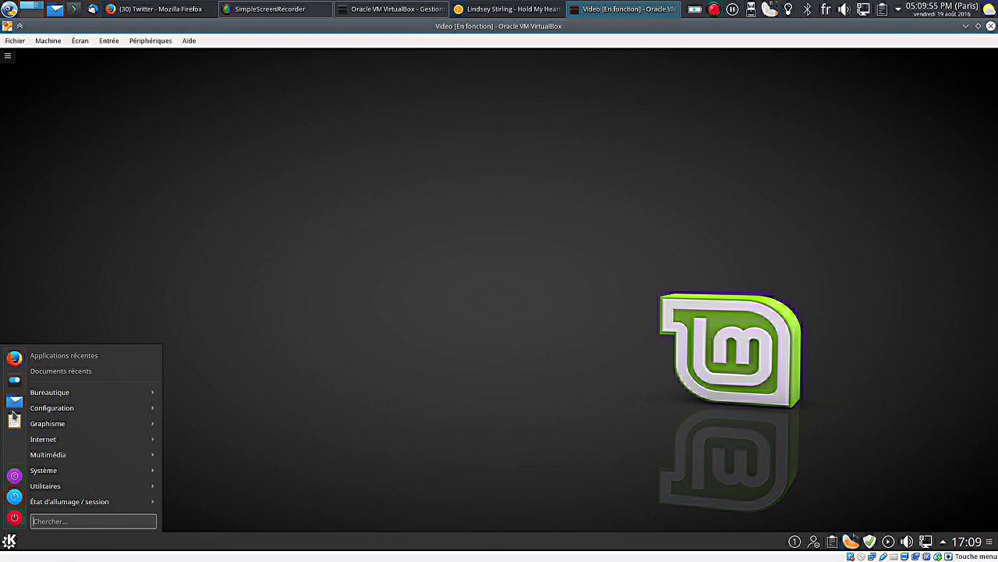
pyautogui.click(390, 8)
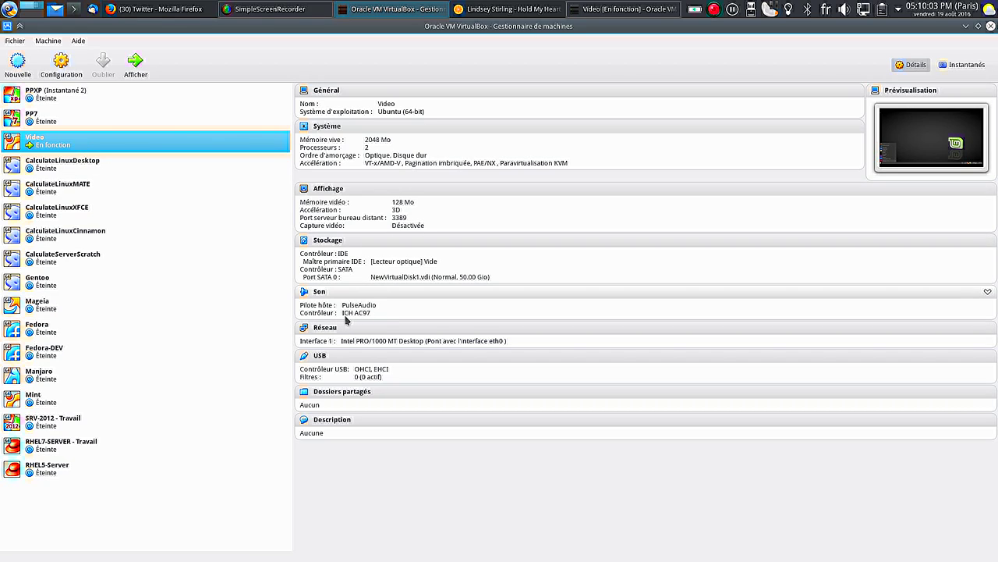
# Check the Mint machine's details, then return to the Video VM and open the volume mixer
pyautogui.click(58, 404)
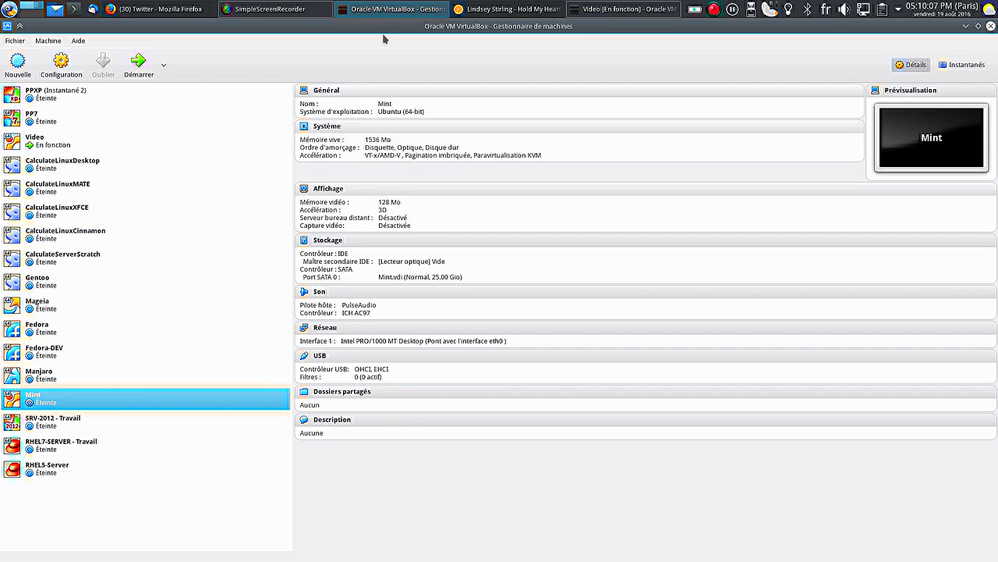
pyautogui.click(624, 8)
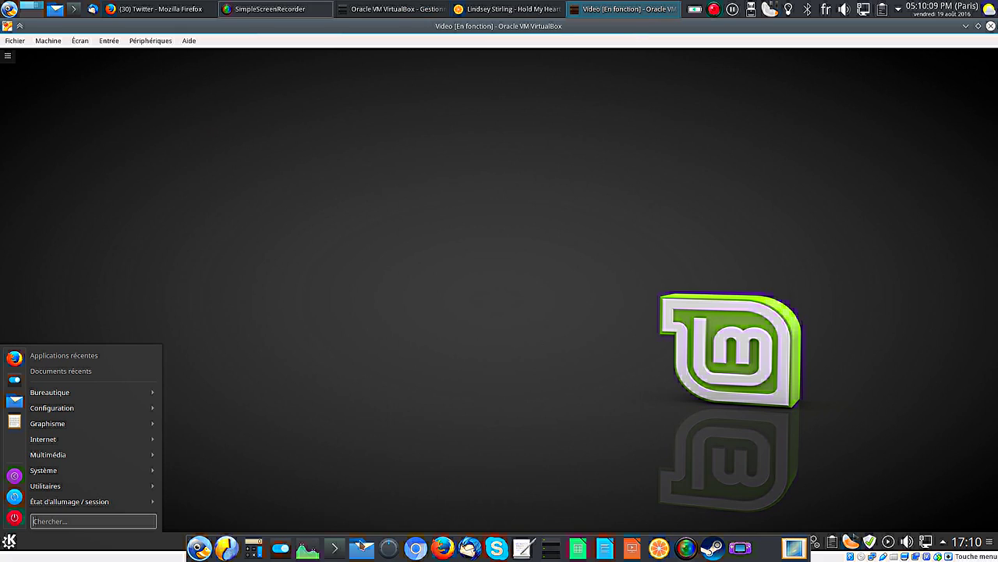
pyautogui.click(388, 548)
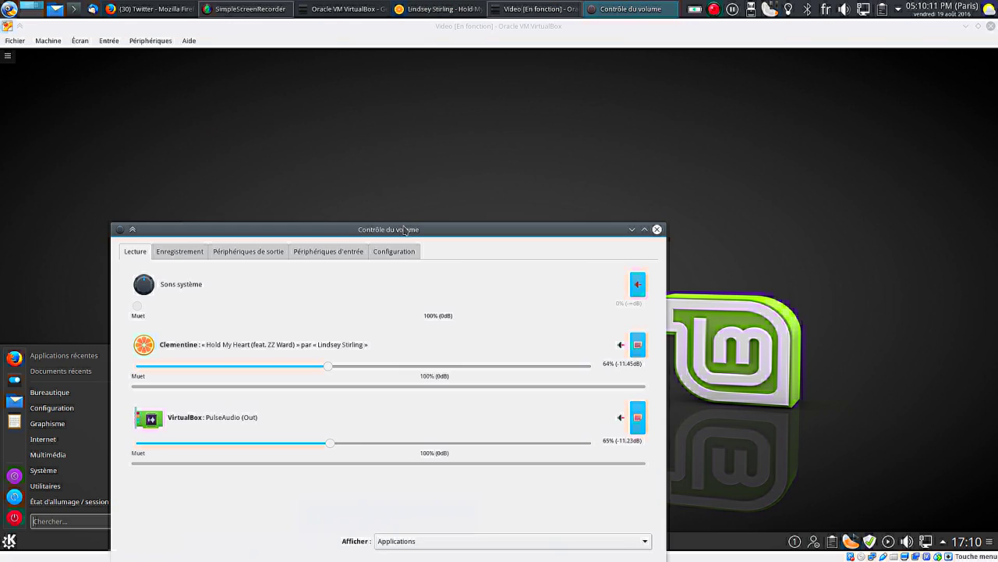